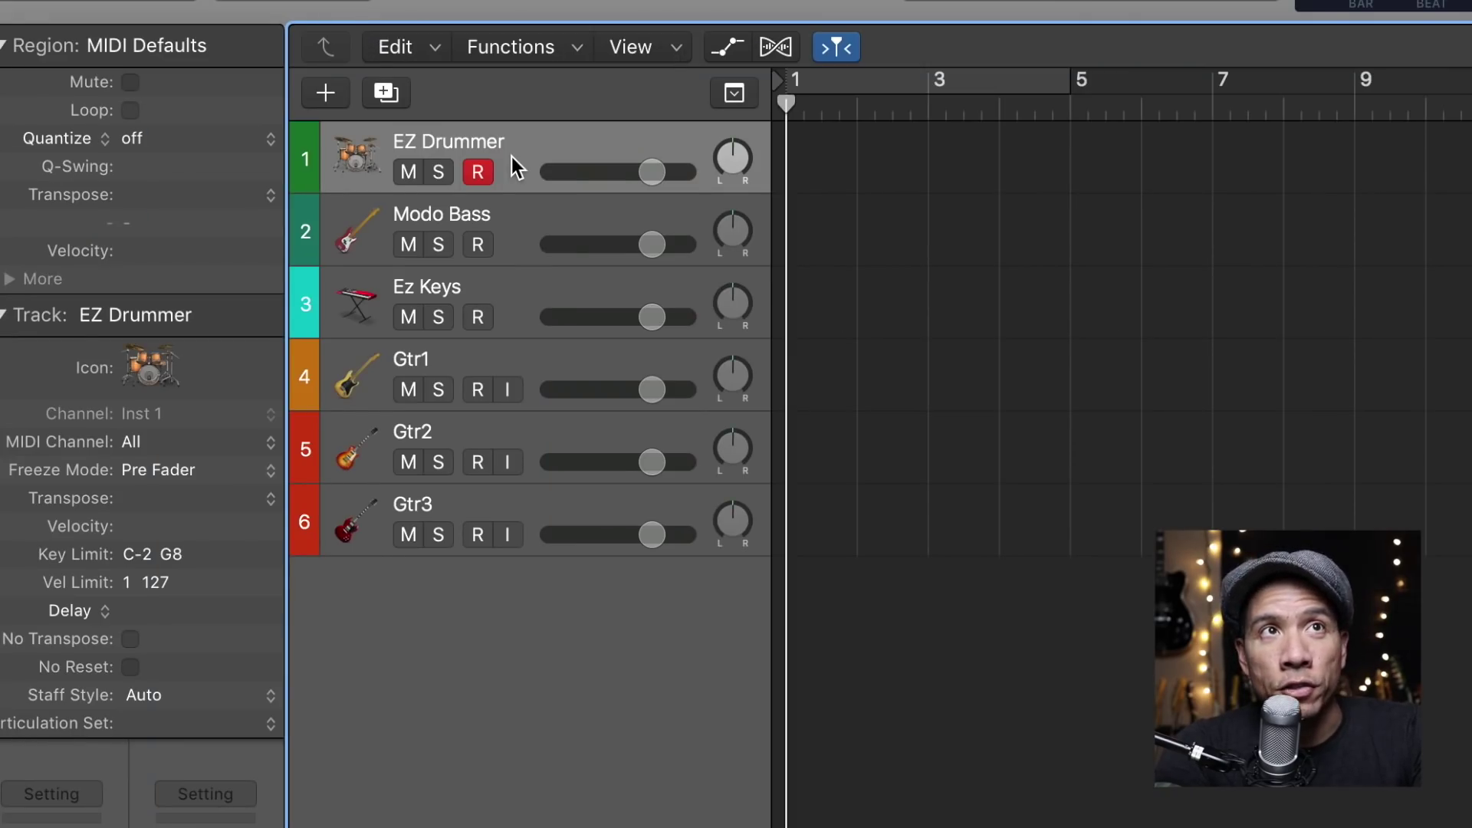
pyautogui.click(514, 229)
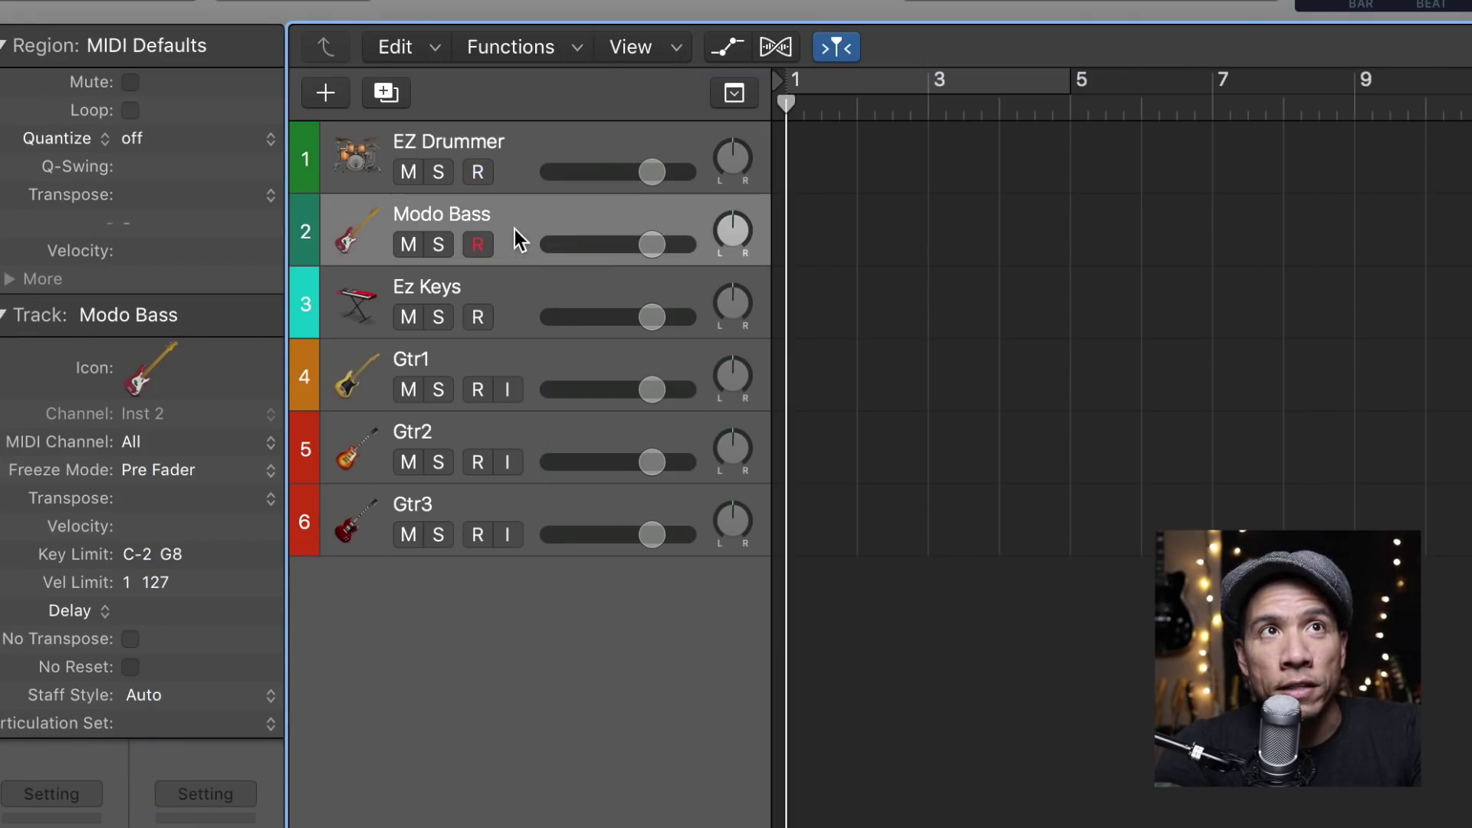
pyautogui.click(523, 292)
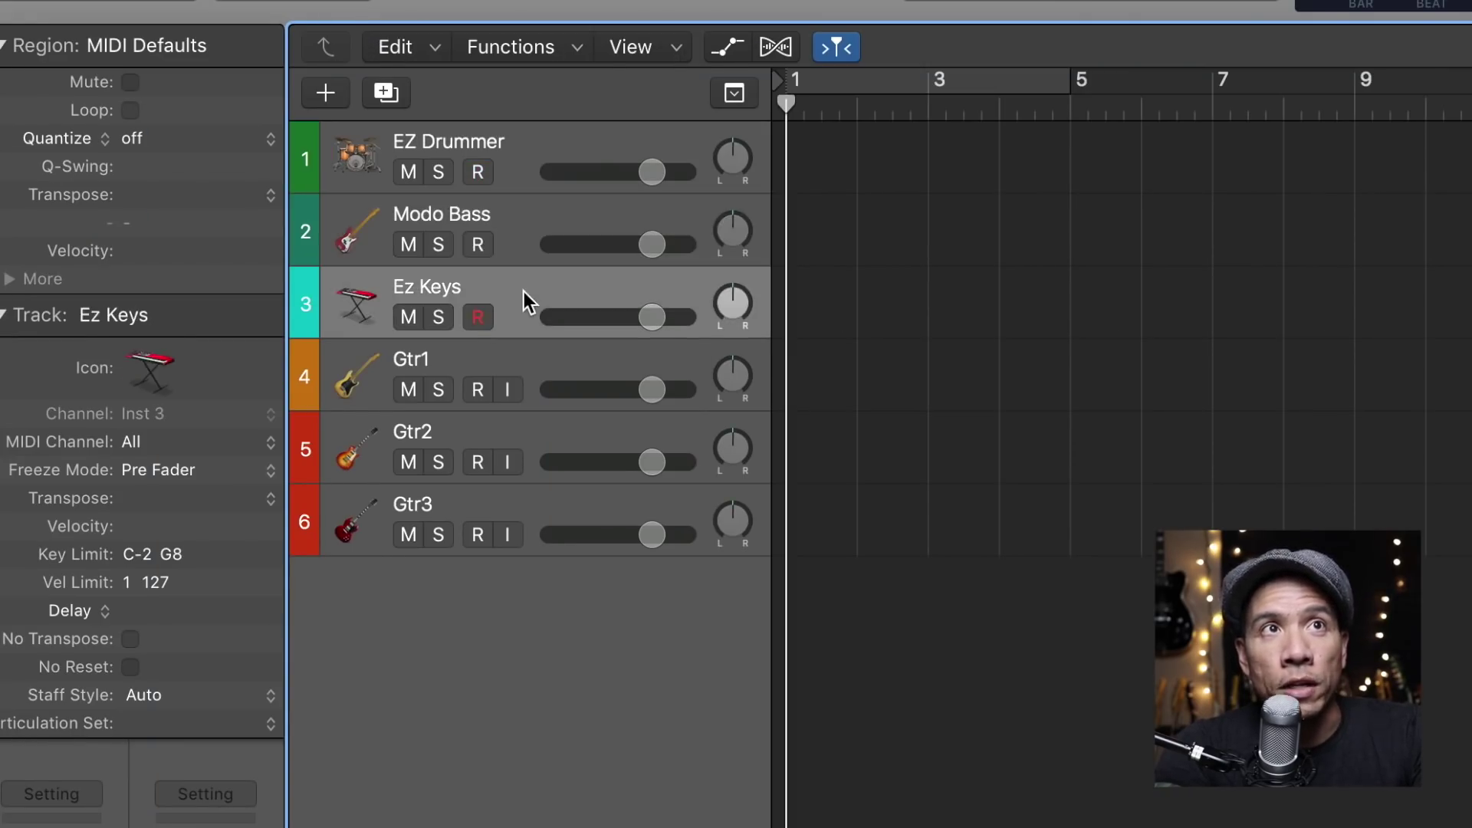
pyautogui.click(506, 361)
pyautogui.click(494, 458)
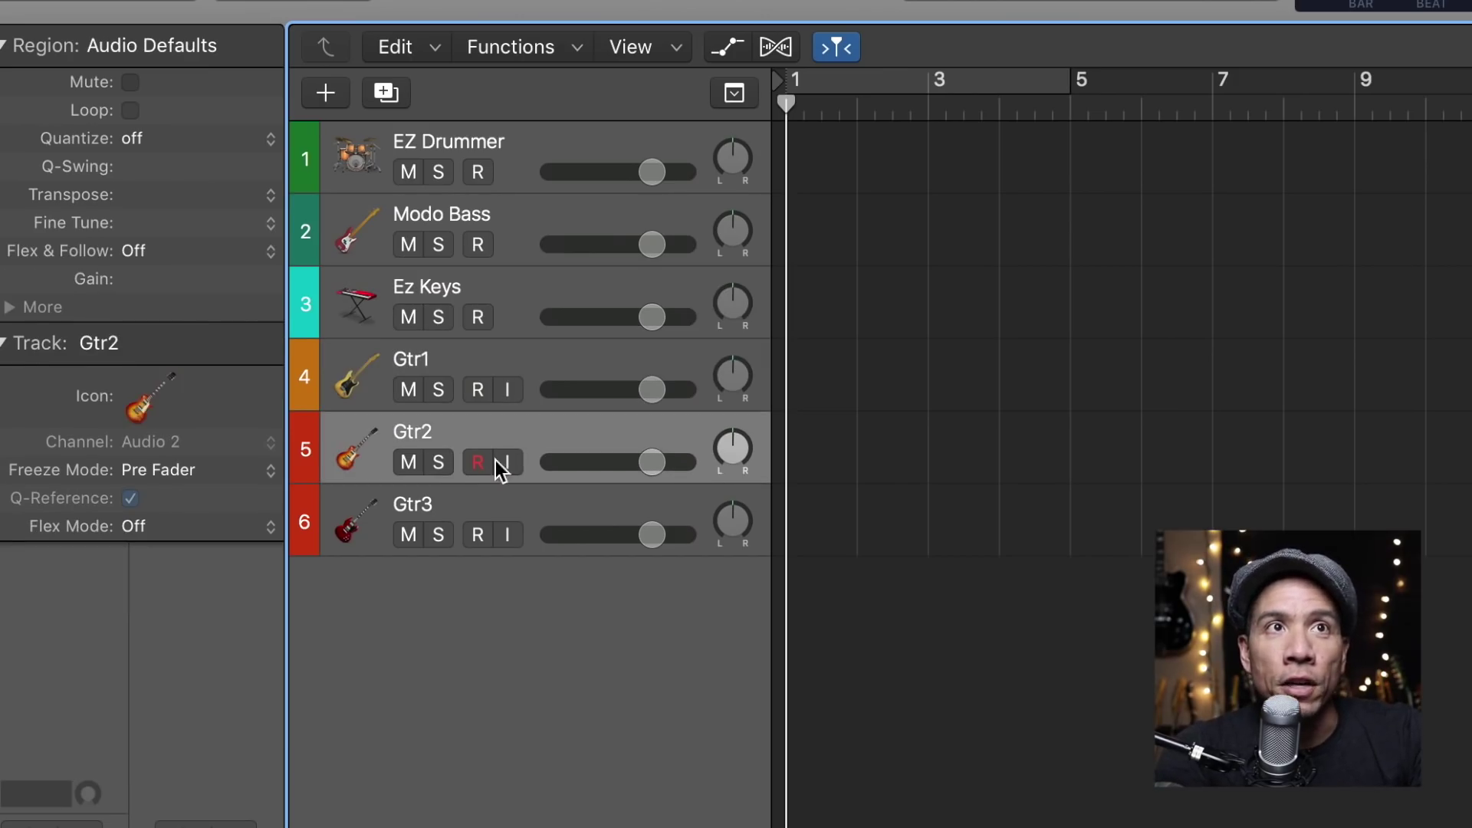
pyautogui.click(488, 493)
pyautogui.click(532, 369)
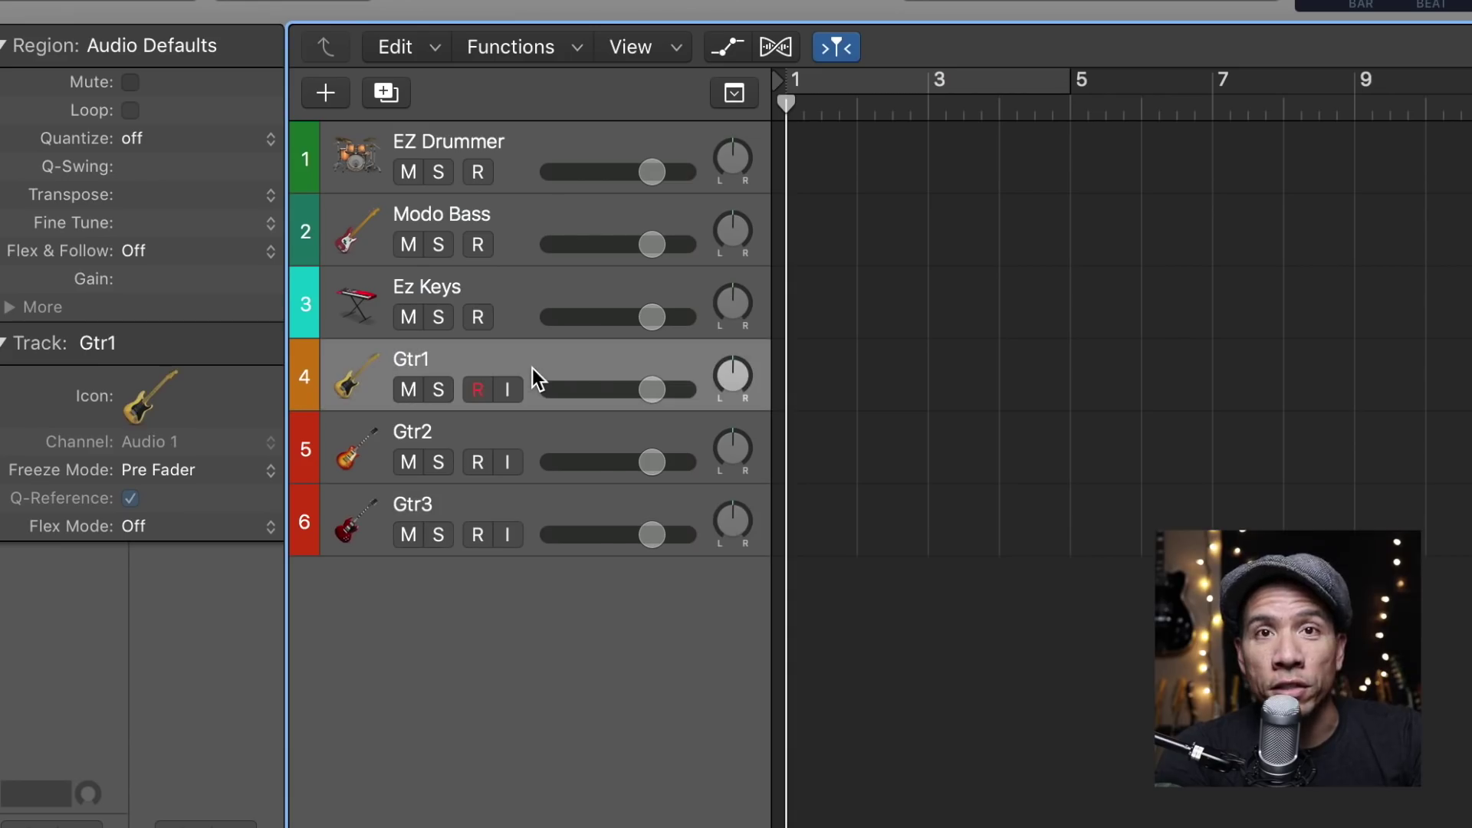
pyautogui.click(527, 439)
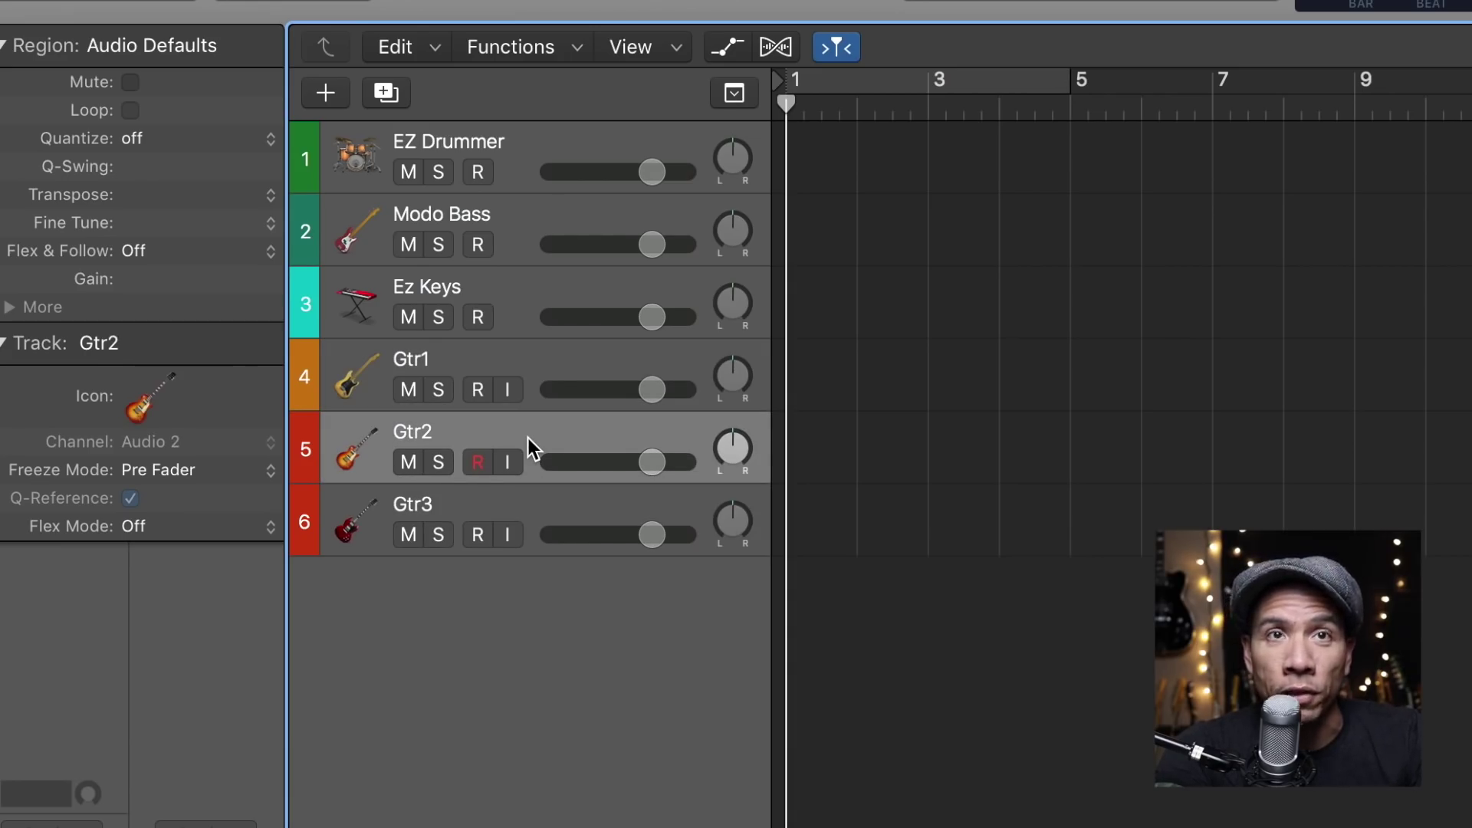
pyautogui.click(529, 498)
pyautogui.click(550, 368)
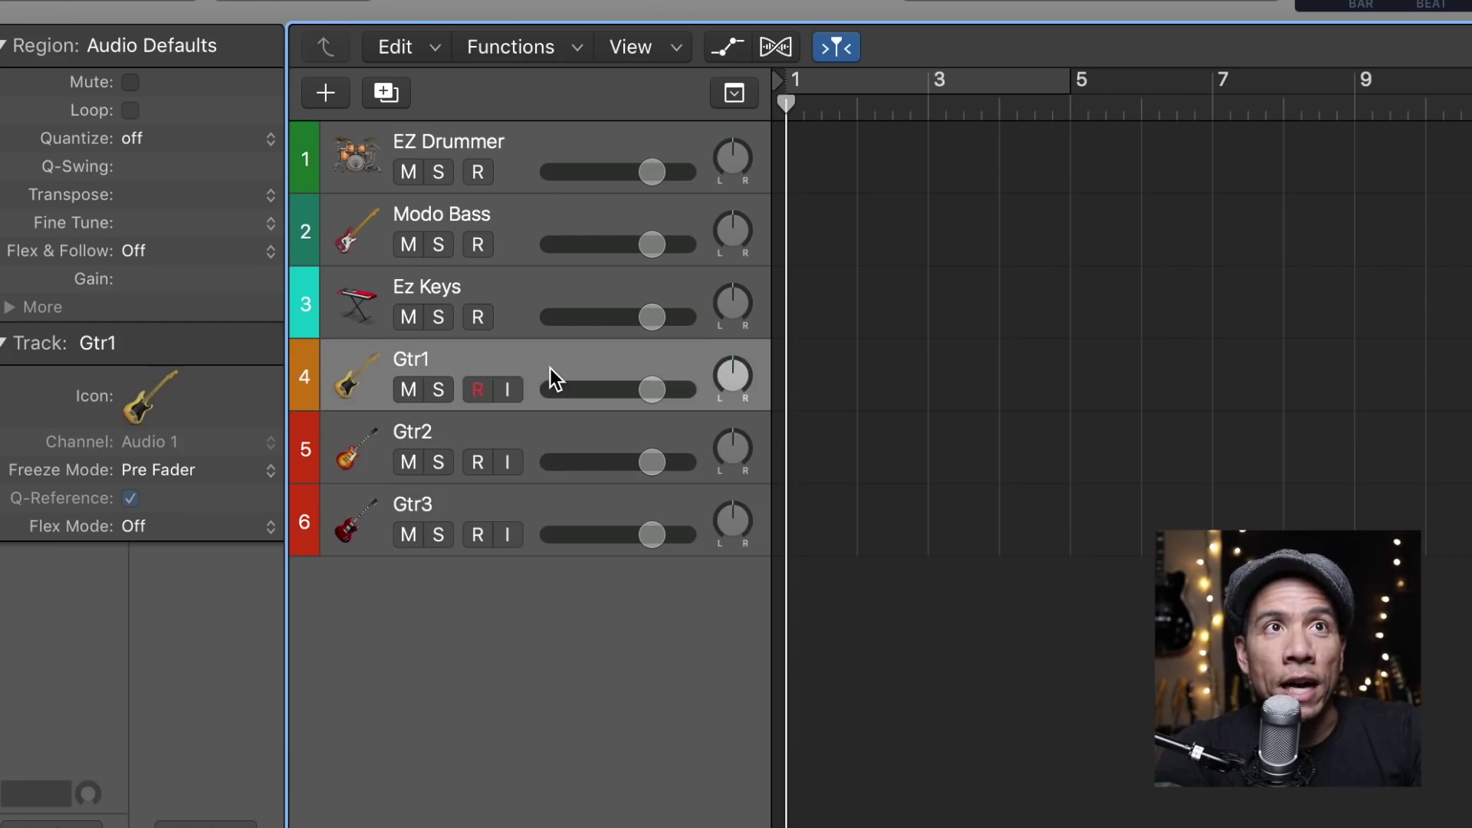
pyautogui.click(528, 444)
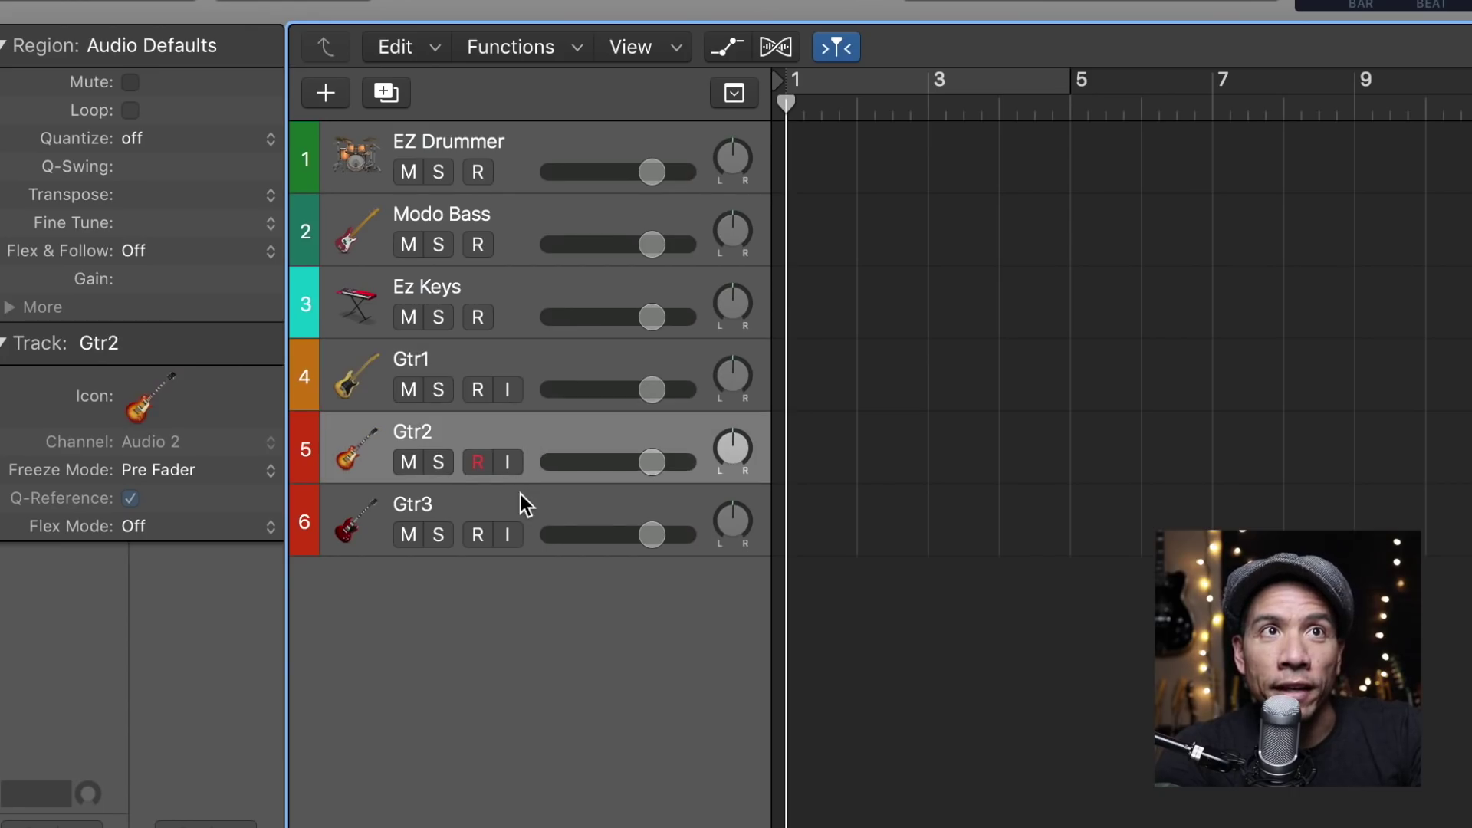
pyautogui.click(522, 500)
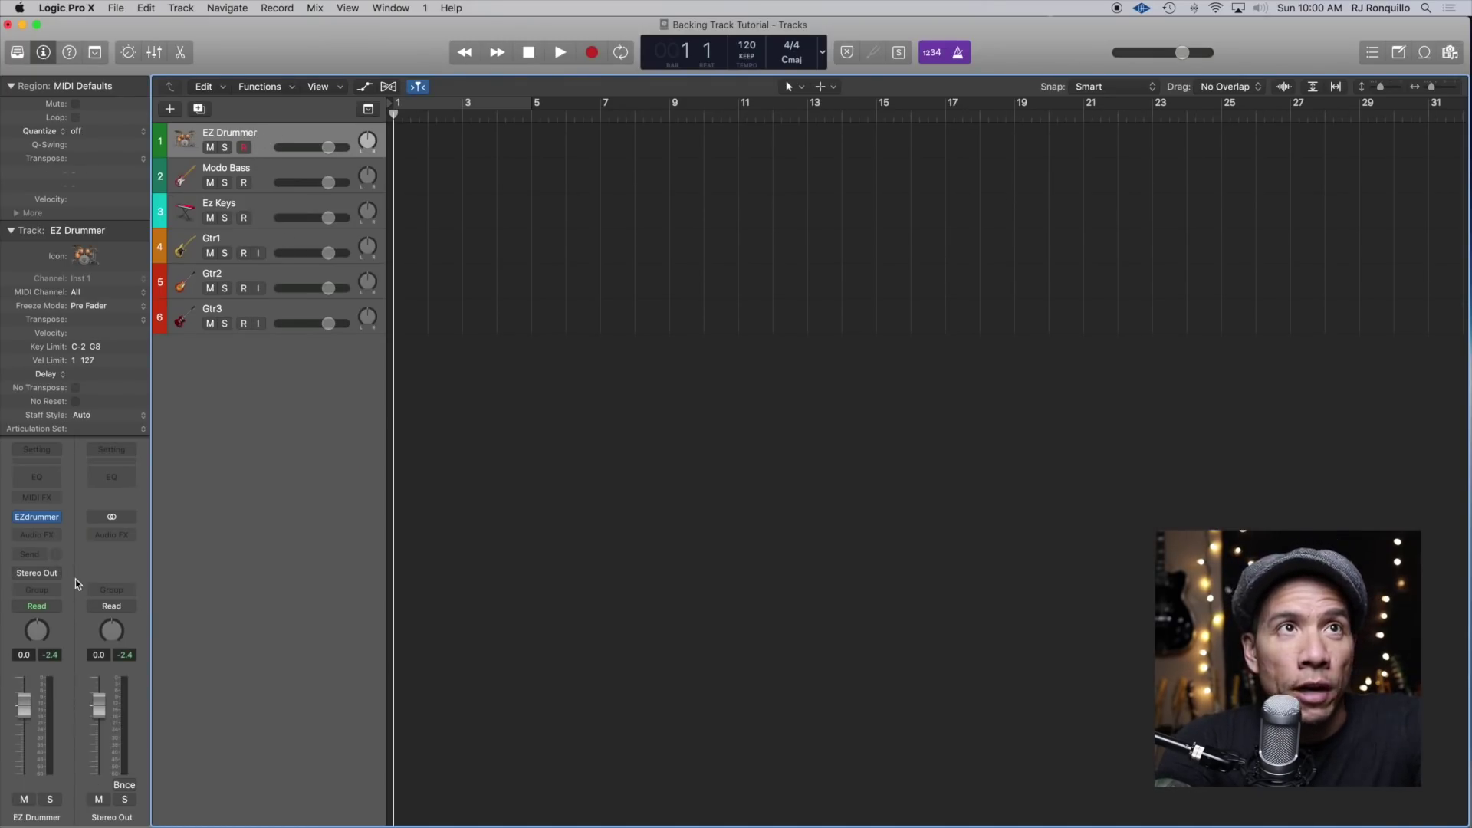
# Bring the EZ Drummer window into view and browse the kit preset list without changing kits
pyautogui.moveTo(43, 518)
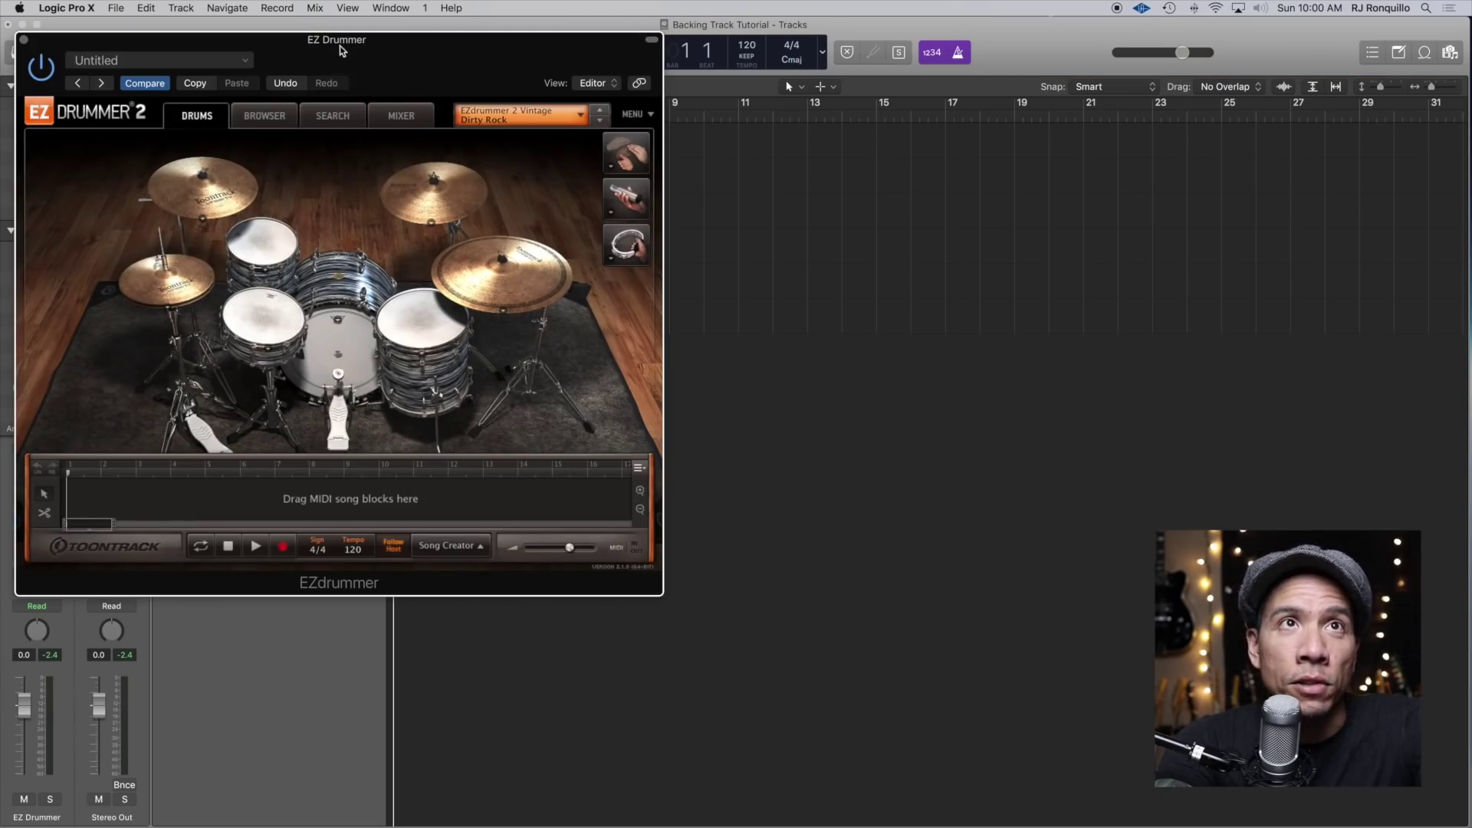
pyautogui.moveTo(341, 50); pyautogui.dragTo(576, 87)
pyautogui.click(814, 157)
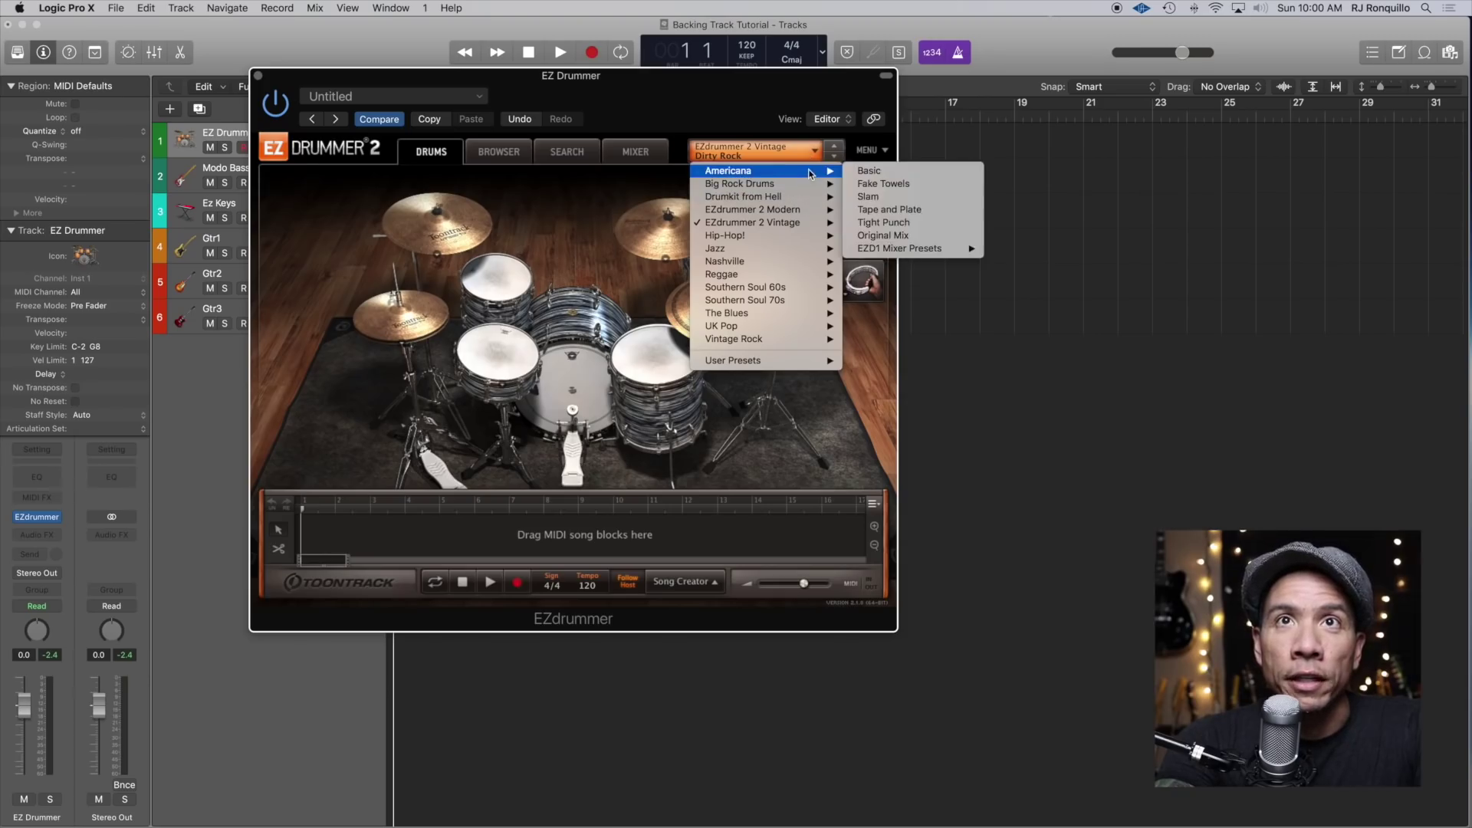
pyautogui.moveTo(801, 212)
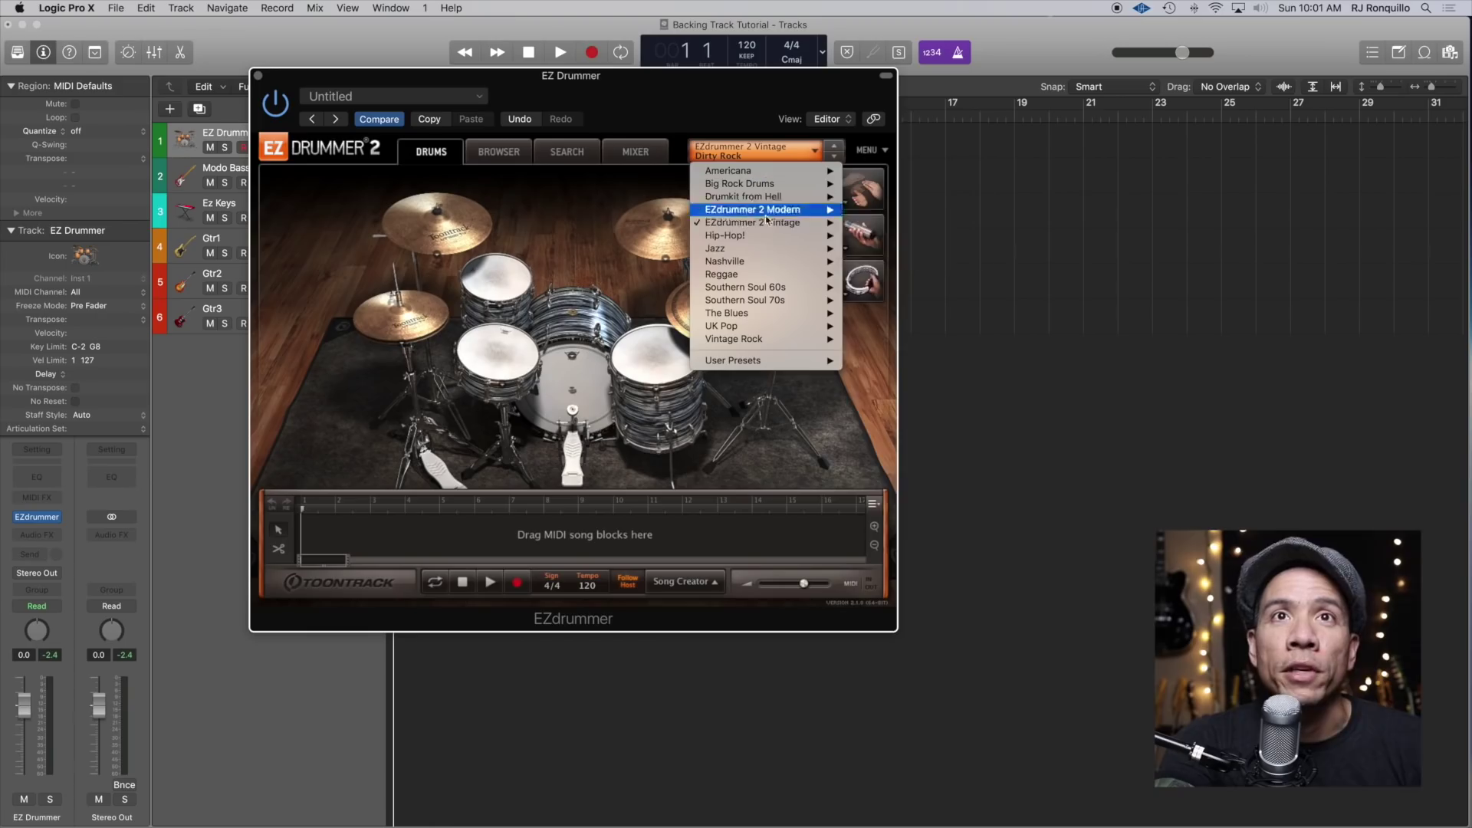
pyautogui.moveTo(755, 340)
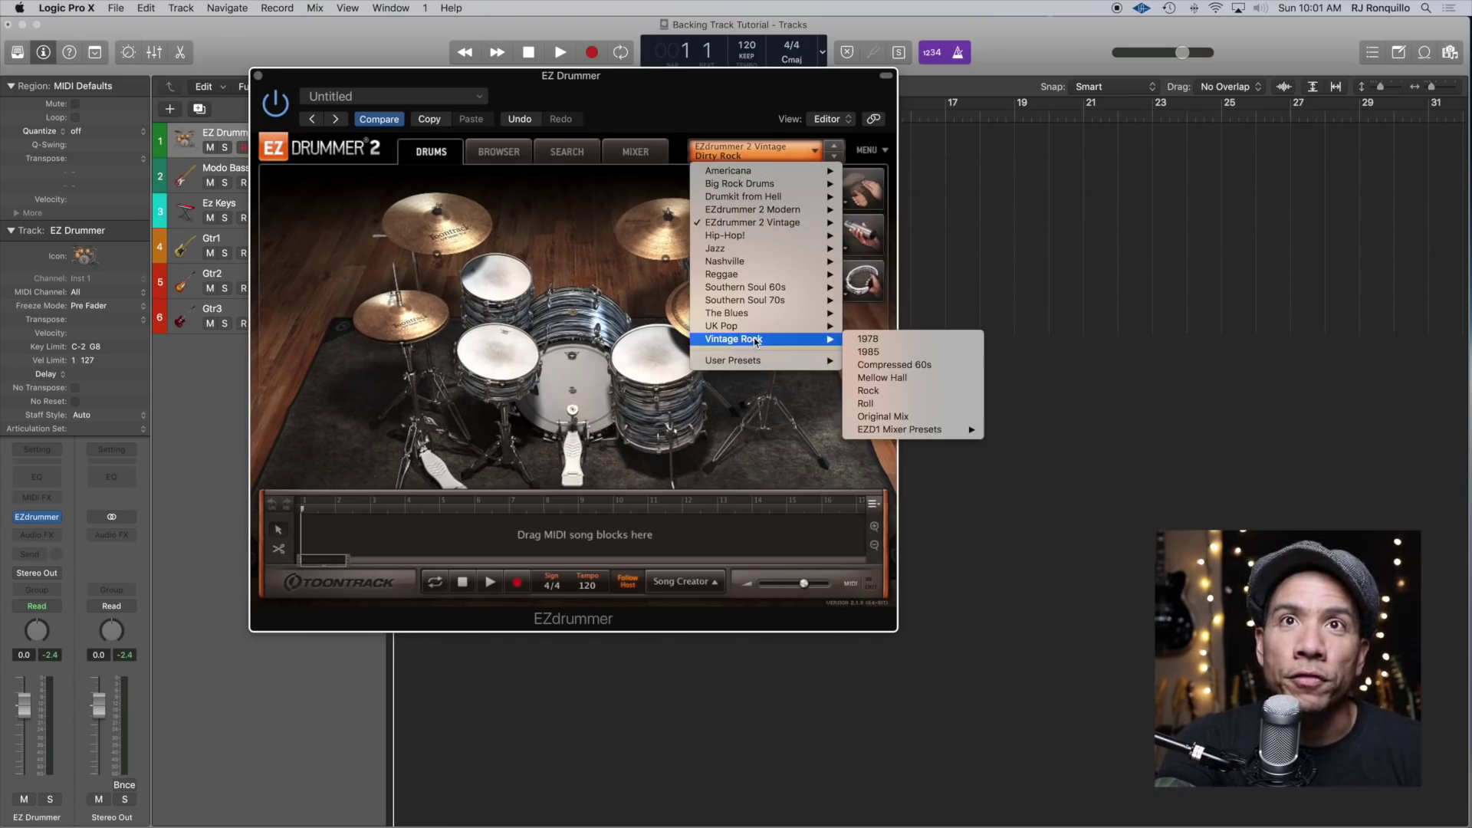
pyautogui.click(722, 90)
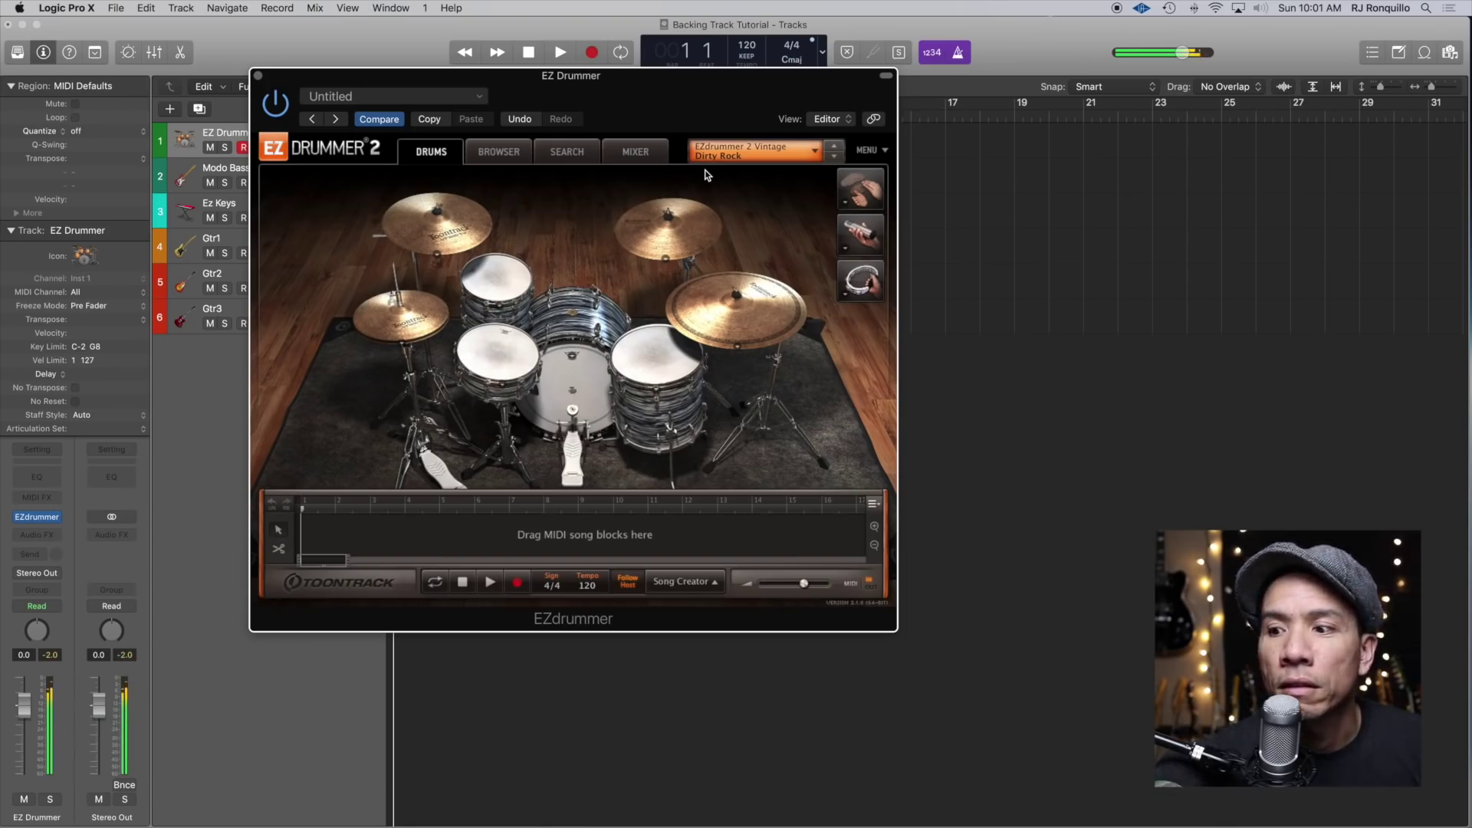
# Load the EZdrummer 2 Vintage Glam Delay kit, then switch to the Hip-Hop! kit preset
pyautogui.click(752, 151)
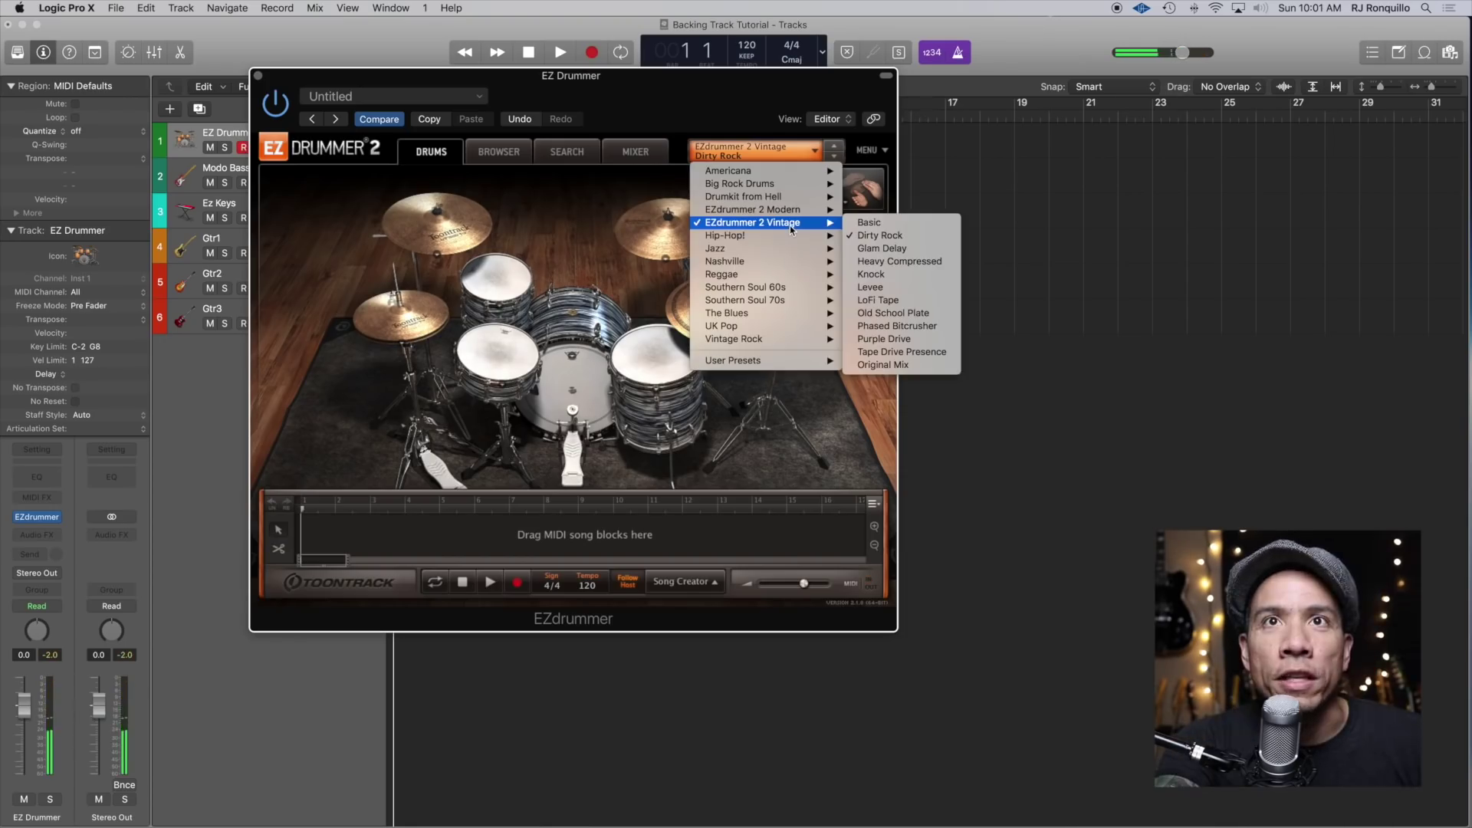
pyautogui.click(862, 248)
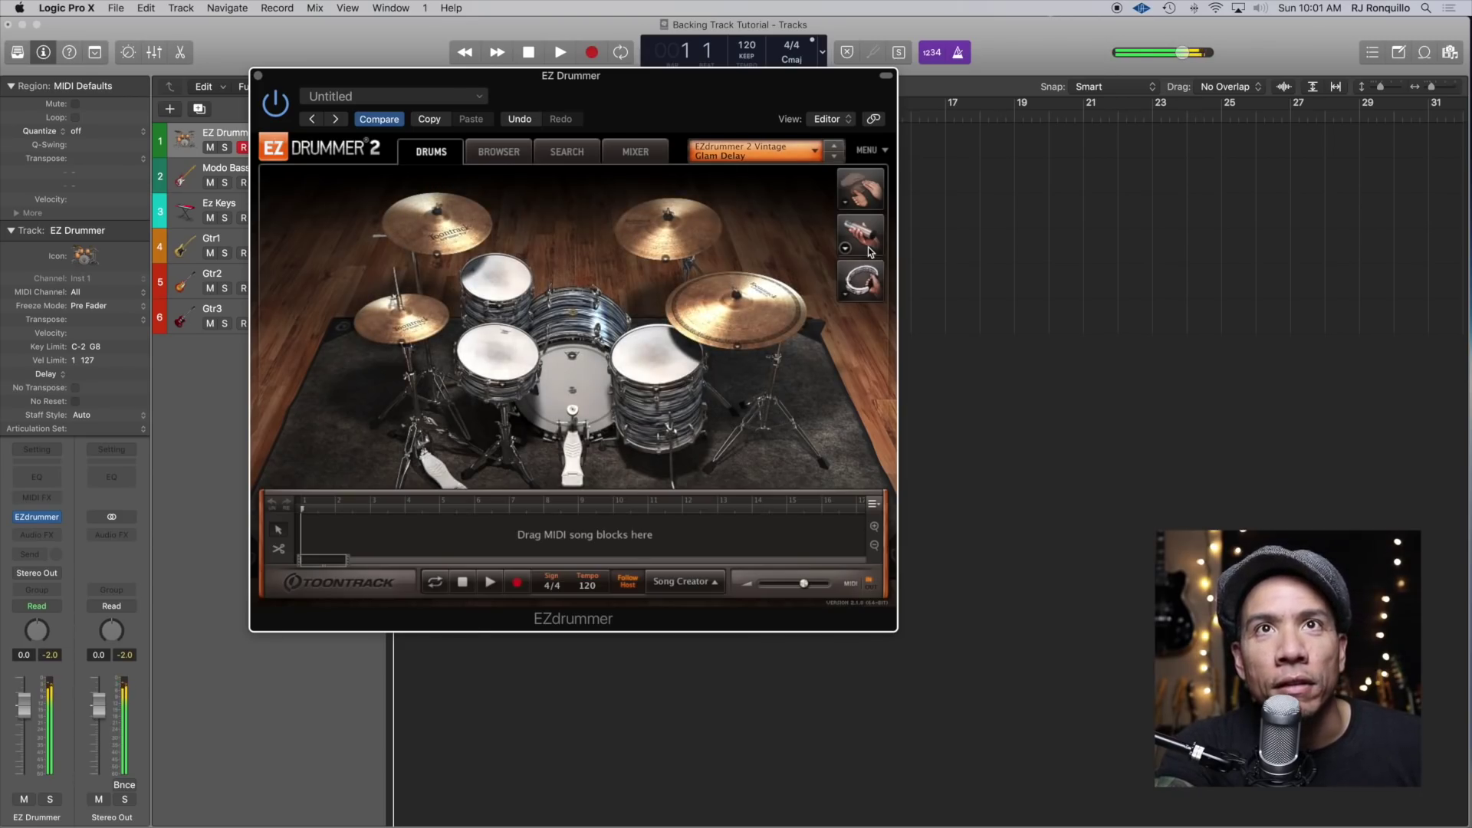
pyautogui.click(815, 153)
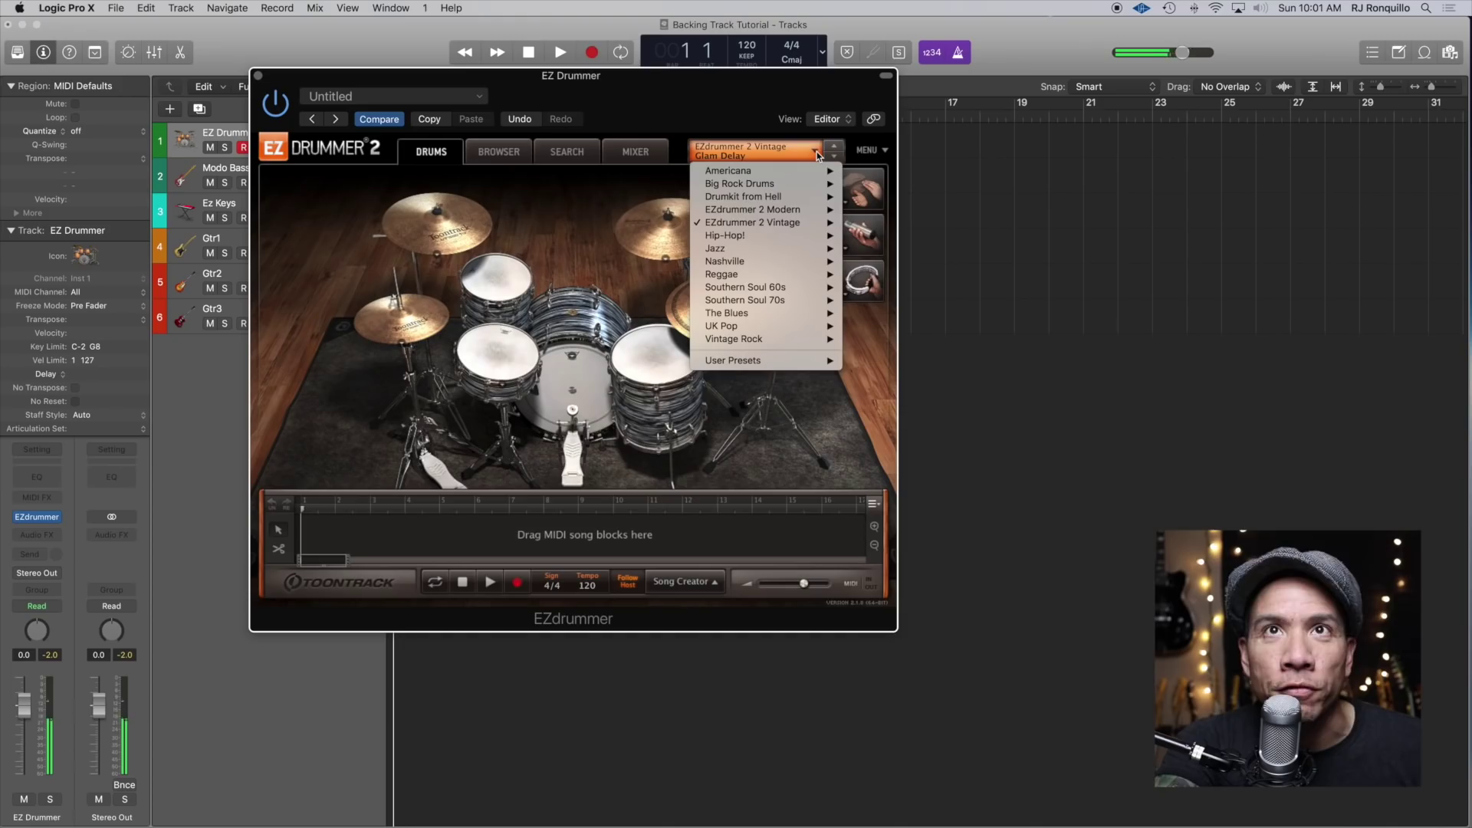
pyautogui.moveTo(798, 235)
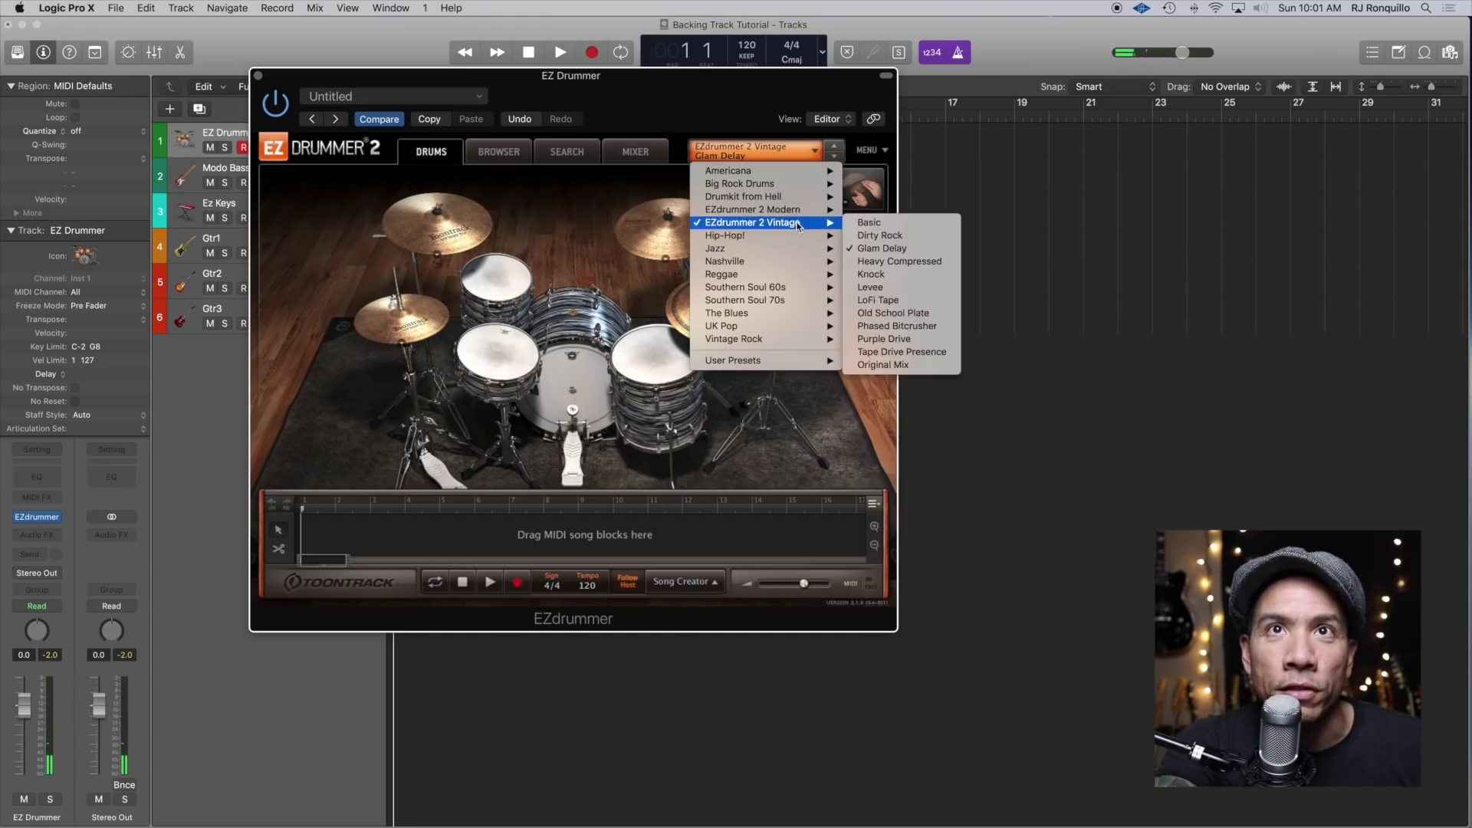
pyautogui.click(881, 257)
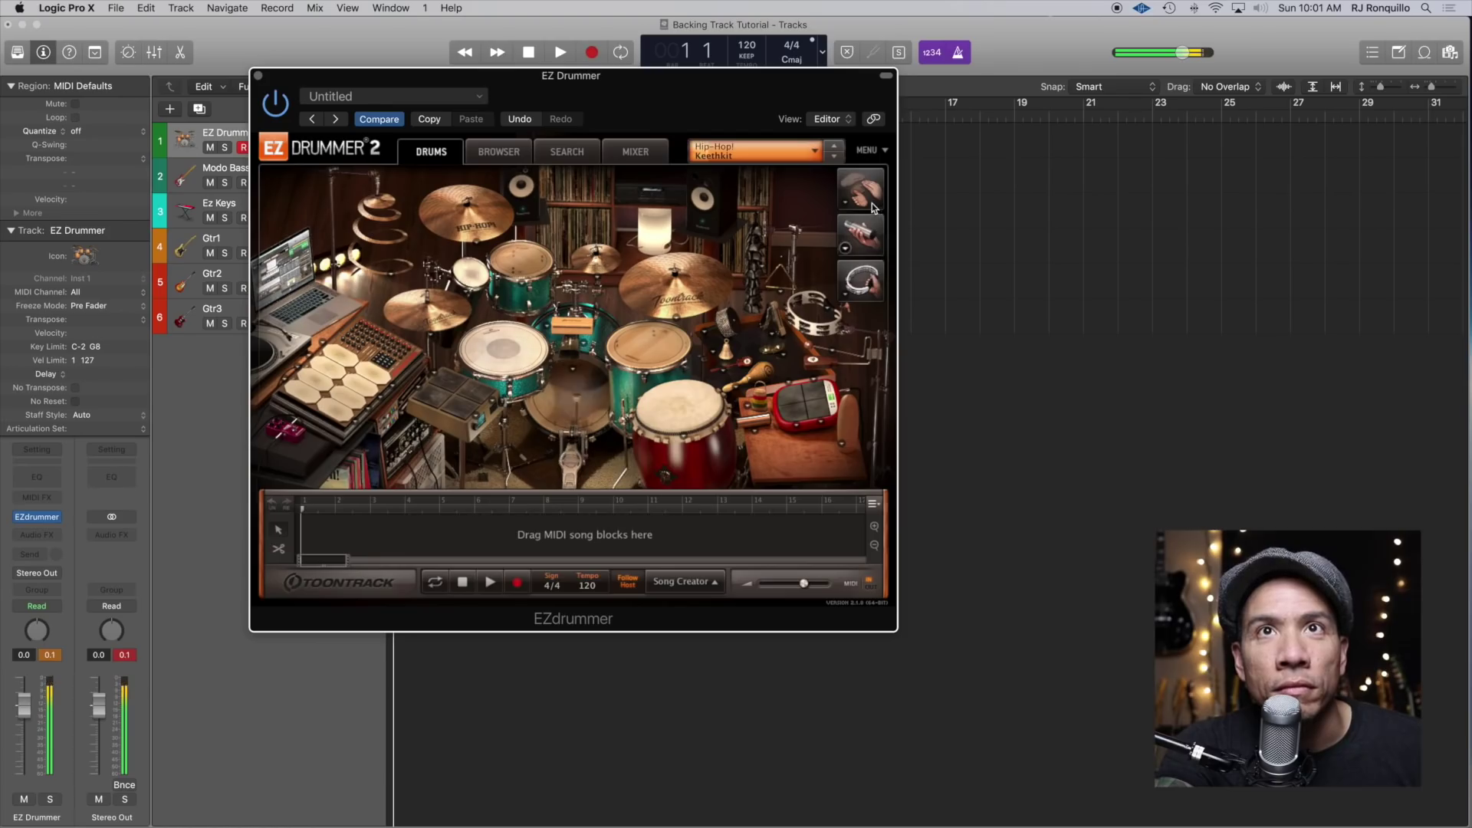
pyautogui.click(815, 157)
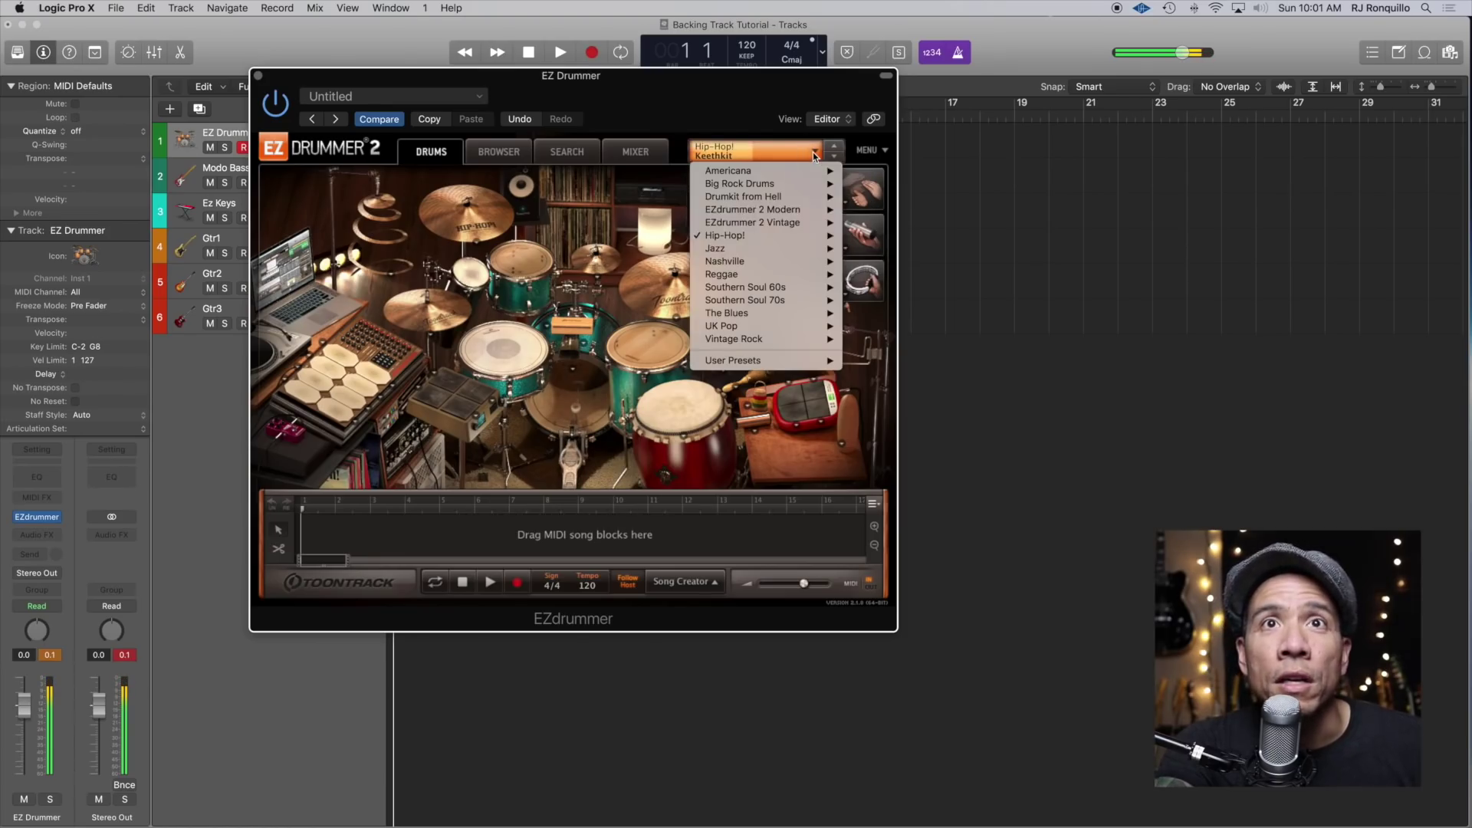
# Audition the Jazz Brush Delight and EZdrummer 2 Vintage Basic kit presets
pyautogui.moveTo(795, 253)
pyautogui.click(863, 274)
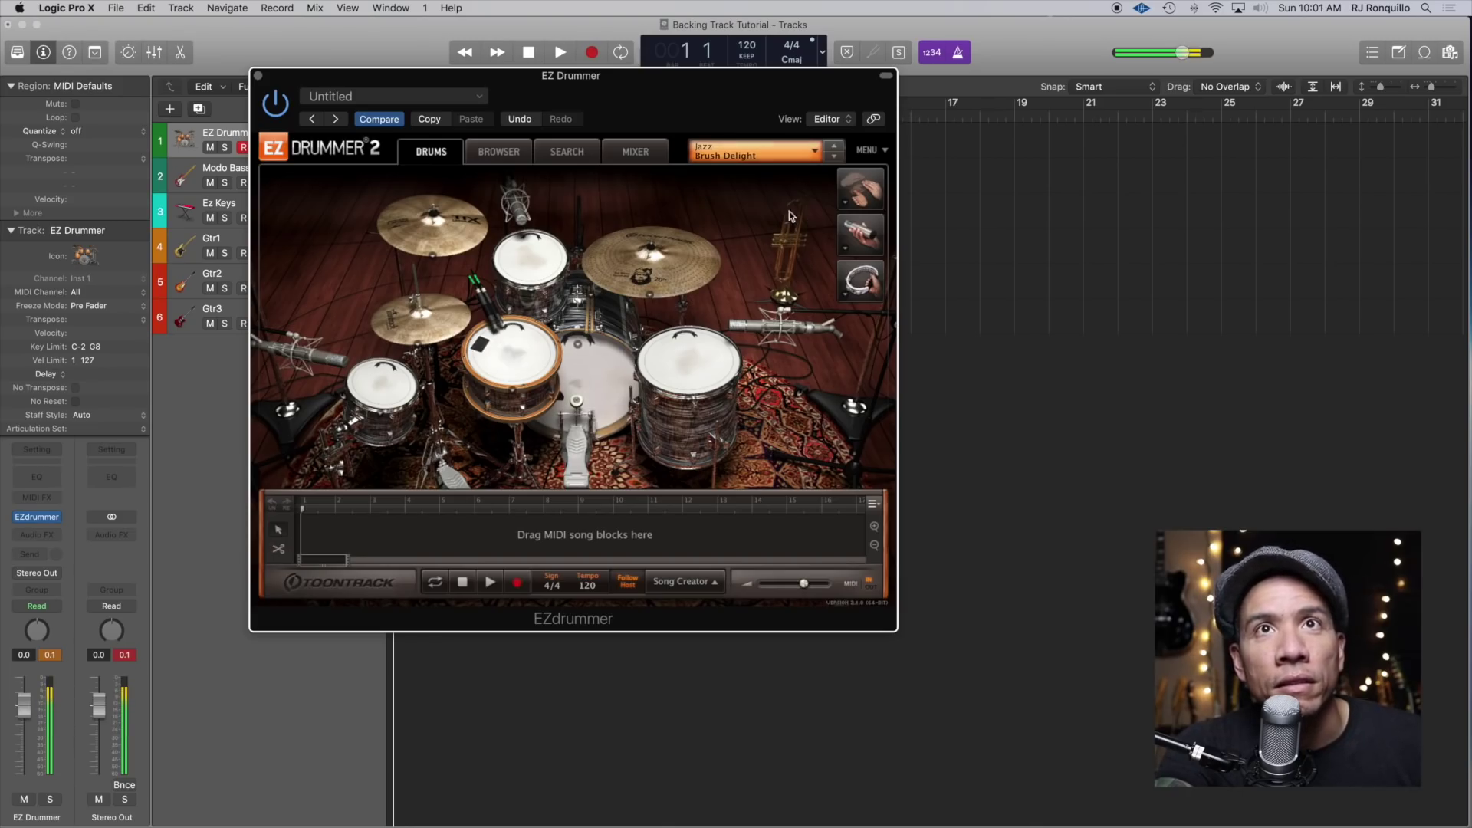
pyautogui.click(798, 152)
pyautogui.moveTo(764, 340)
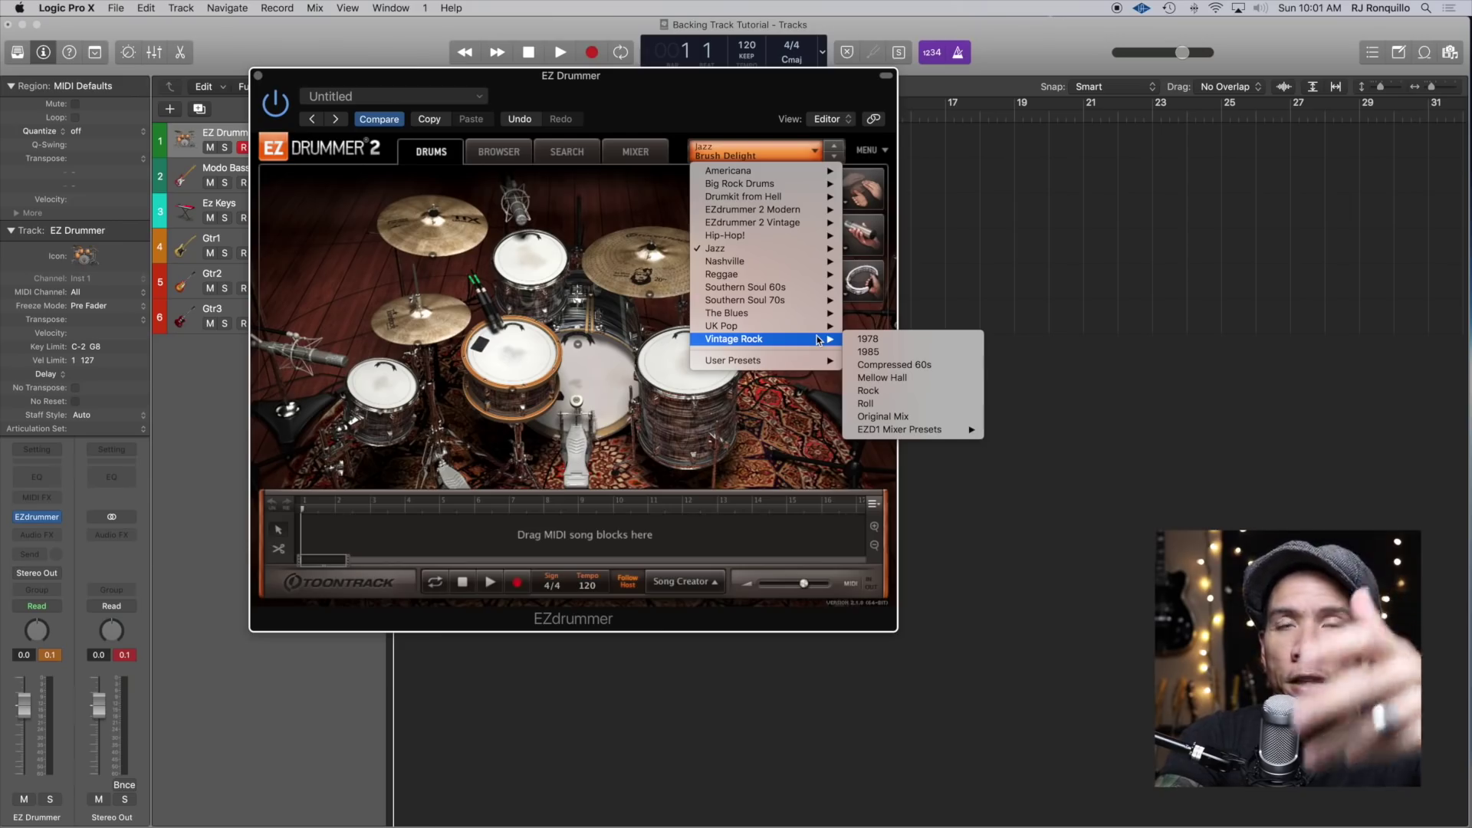
pyautogui.moveTo(790, 224)
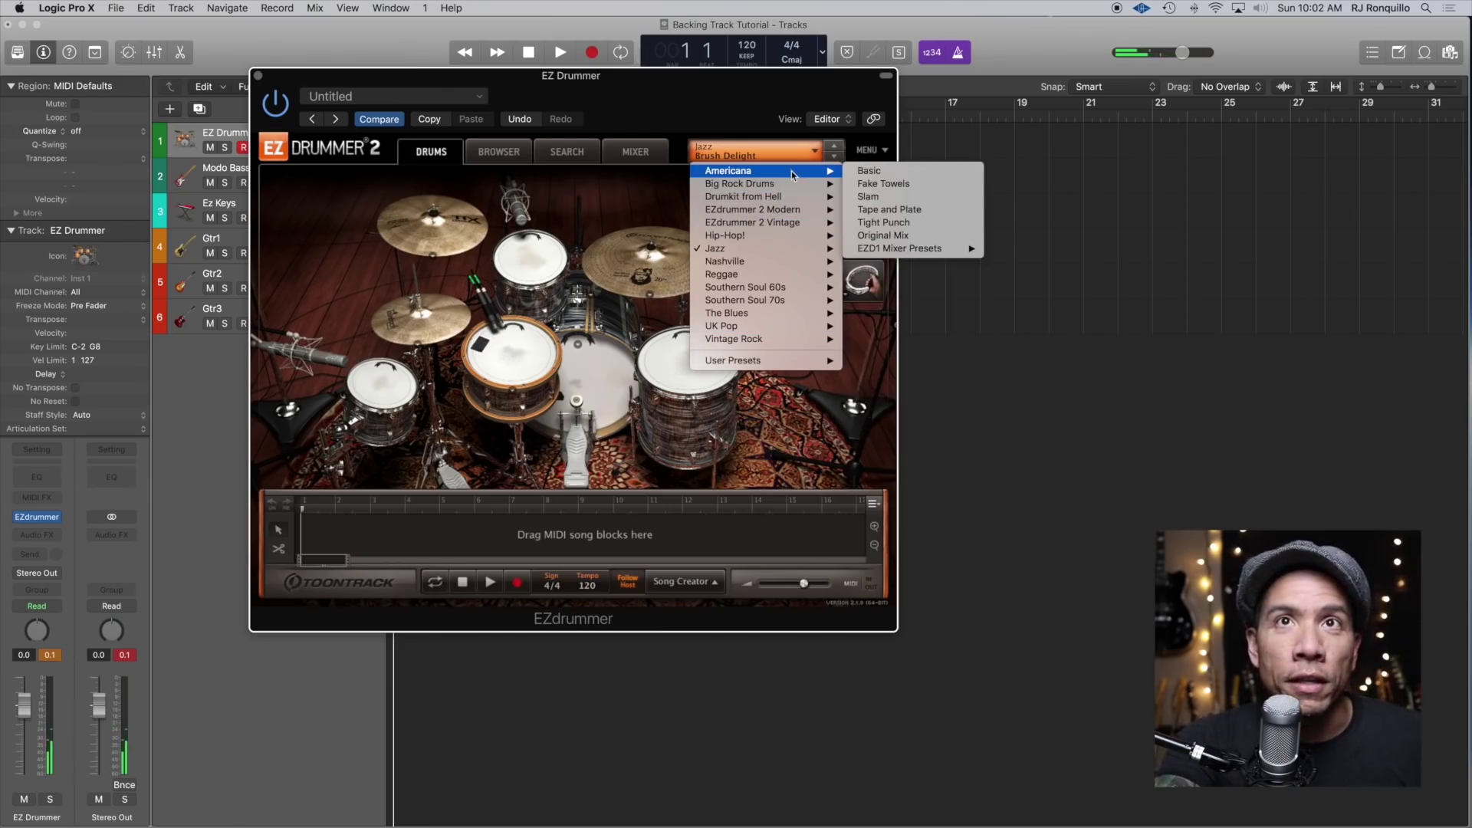
pyautogui.moveTo(841, 184)
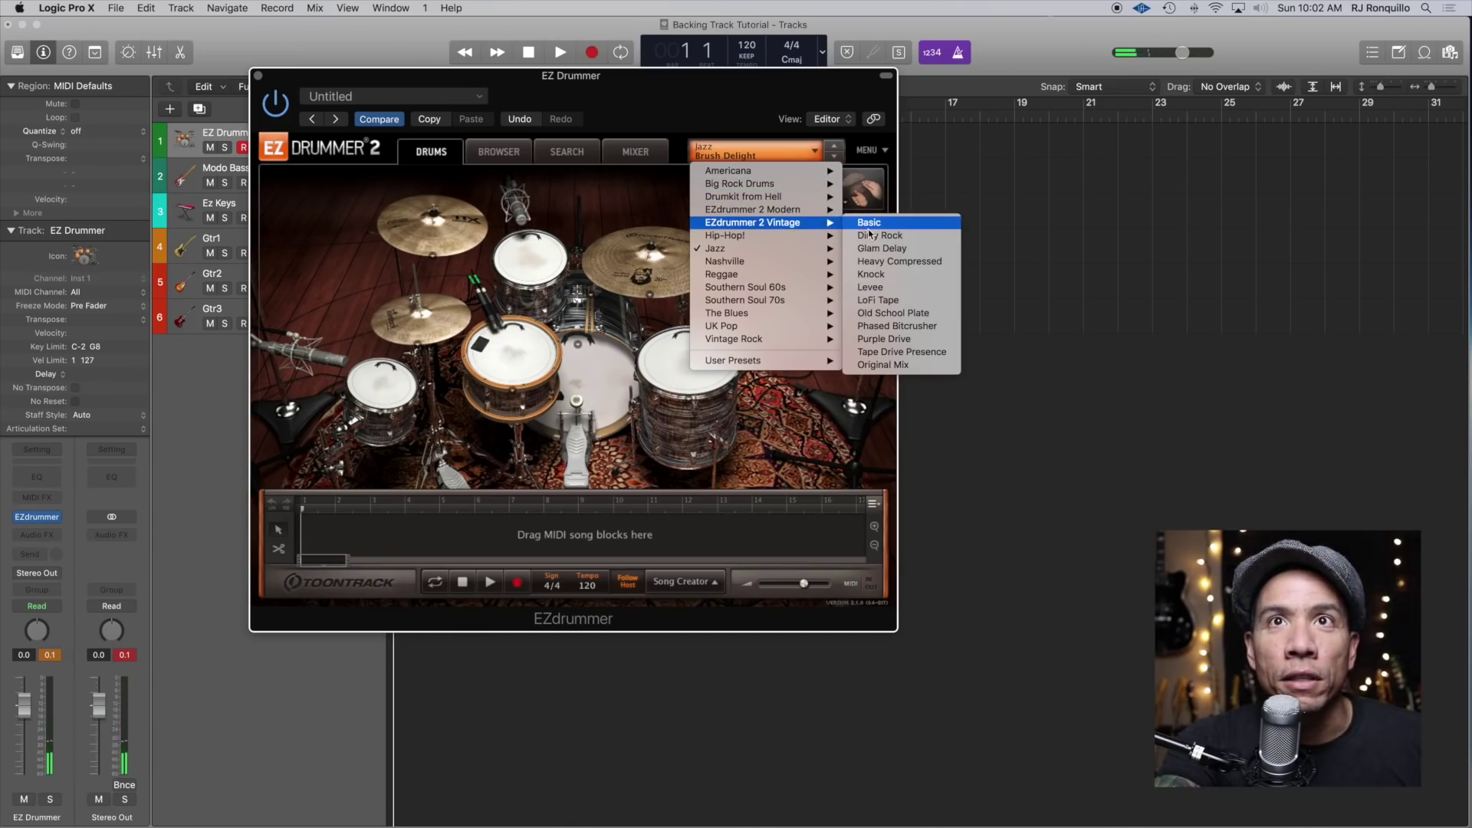
pyautogui.click(869, 224)
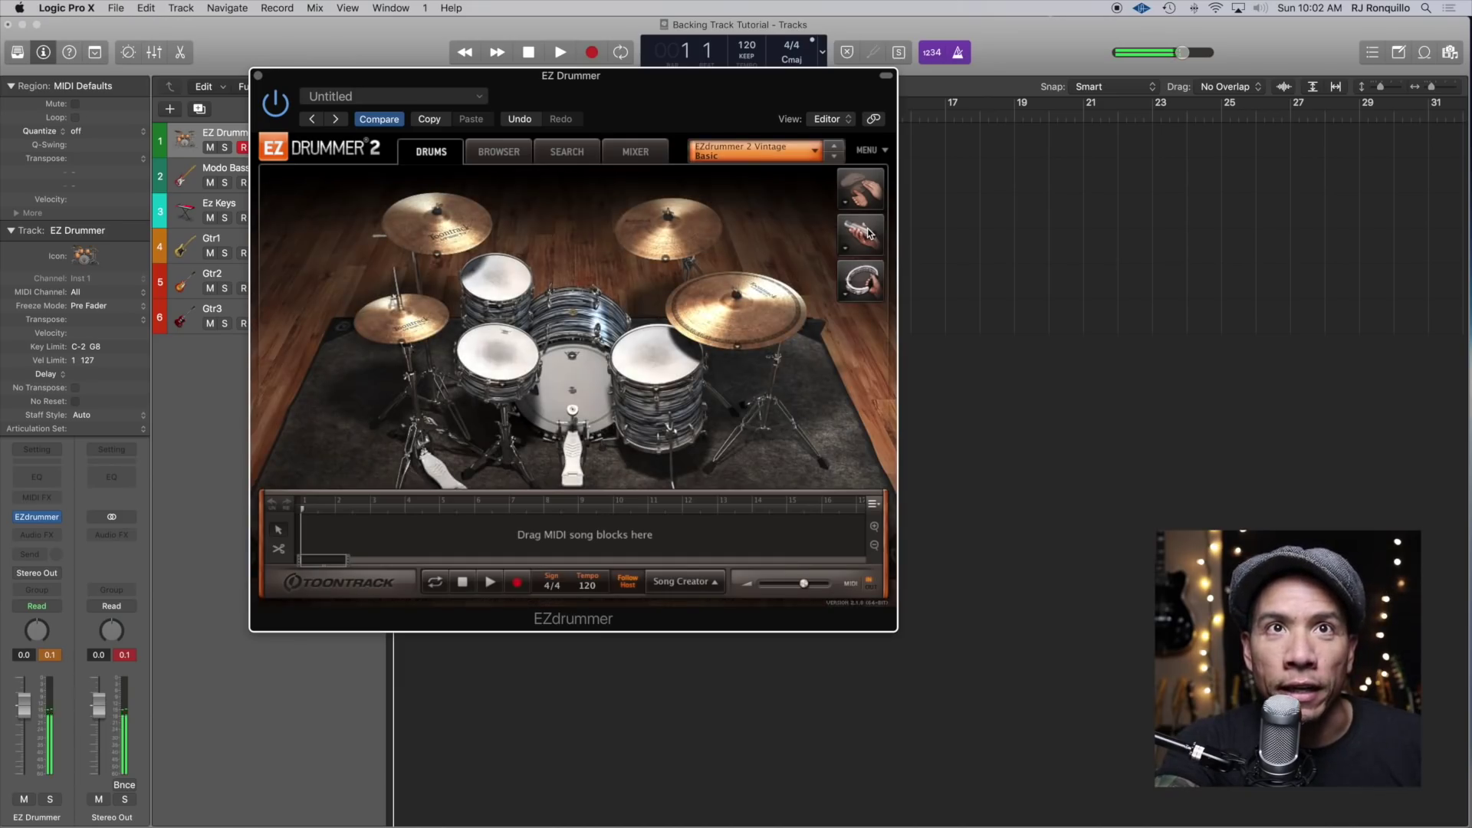
# Return to the Vintage Glam Delay kit and show EZ Drummer's drum library Browser
pyautogui.click(805, 152)
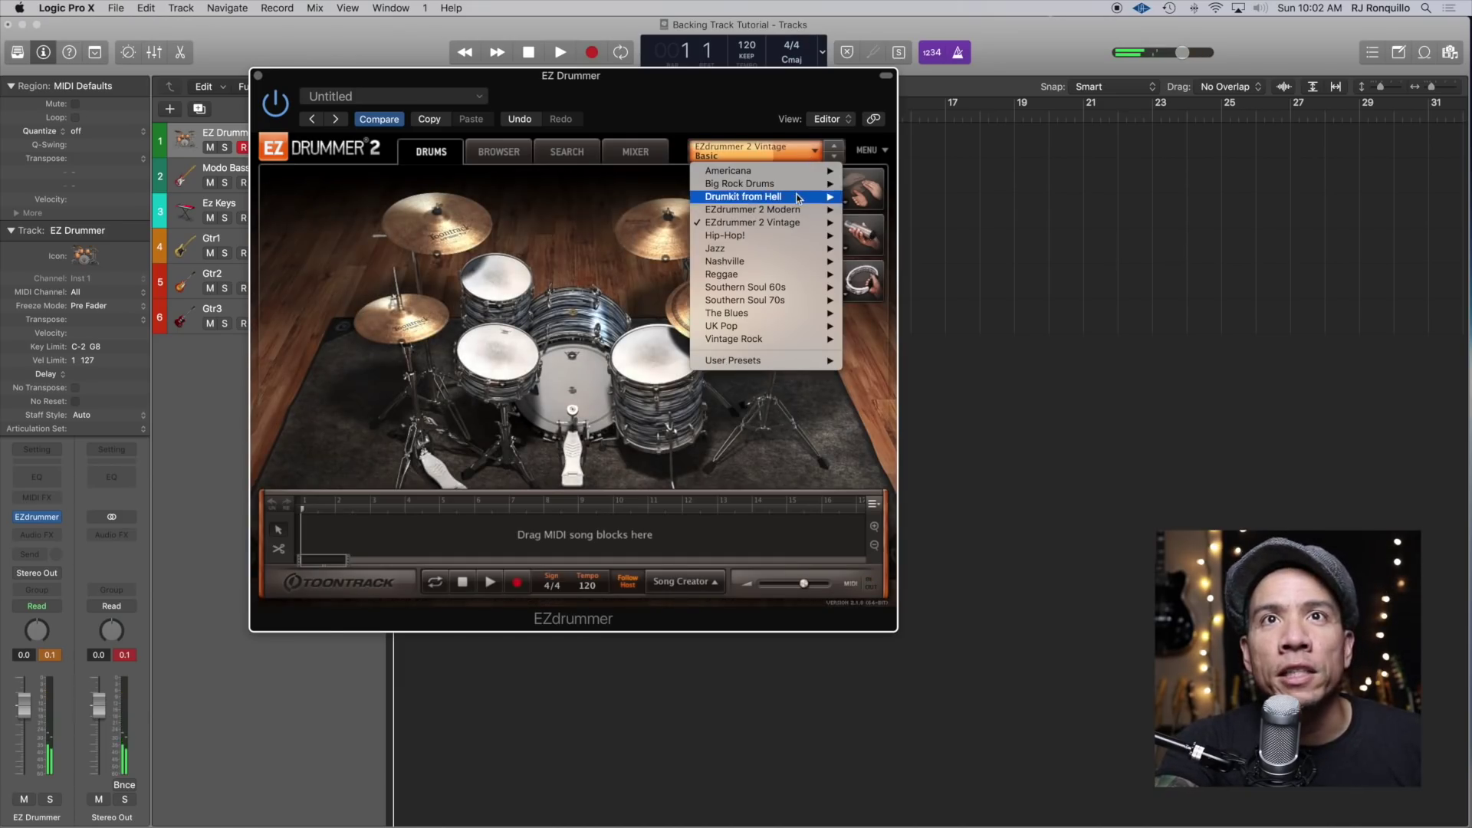
pyautogui.moveTo(793, 222)
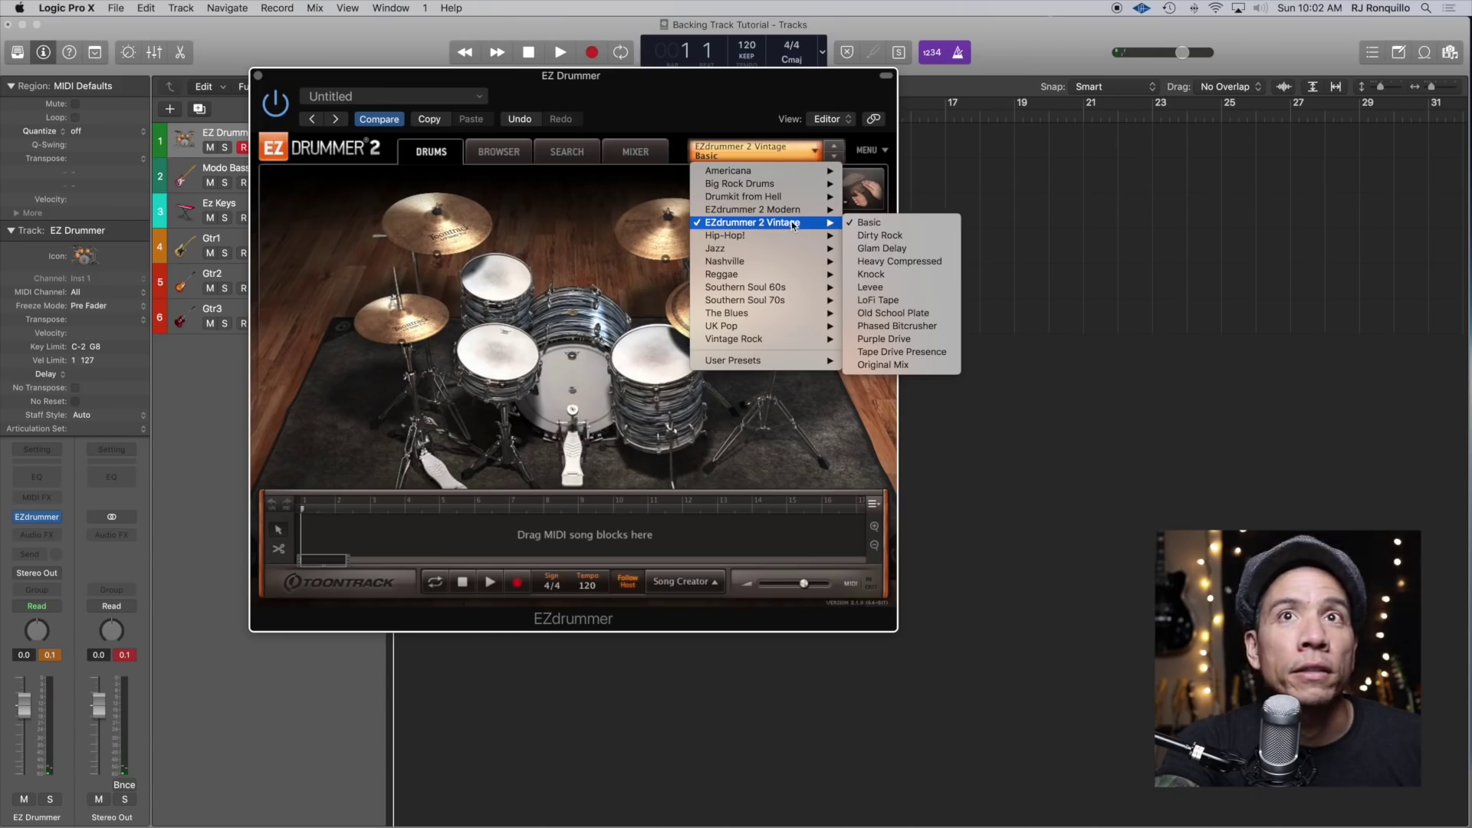
pyautogui.click(883, 251)
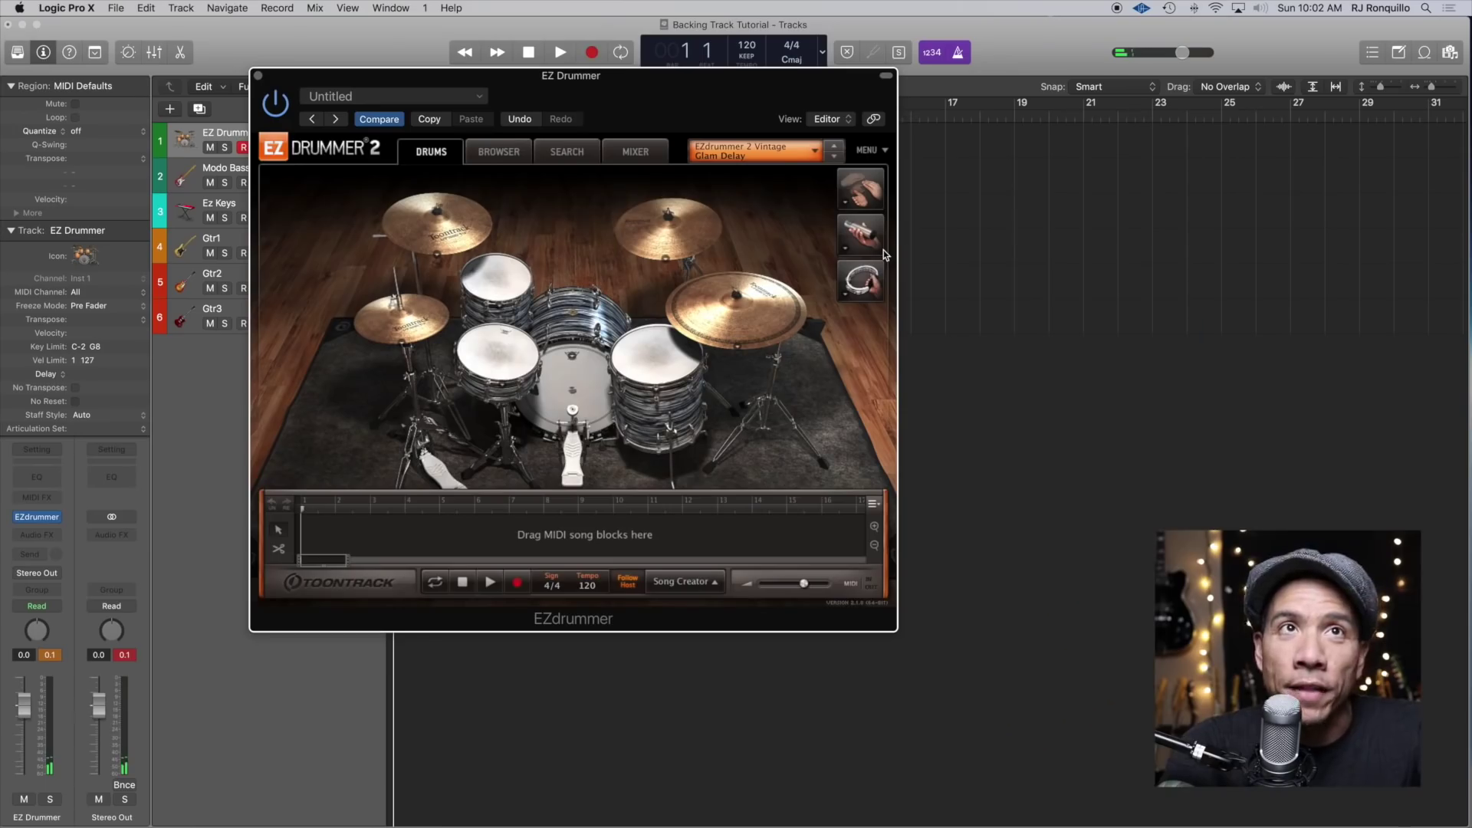
pyautogui.moveTo(628, 74); pyautogui.dragTo(583, 102)
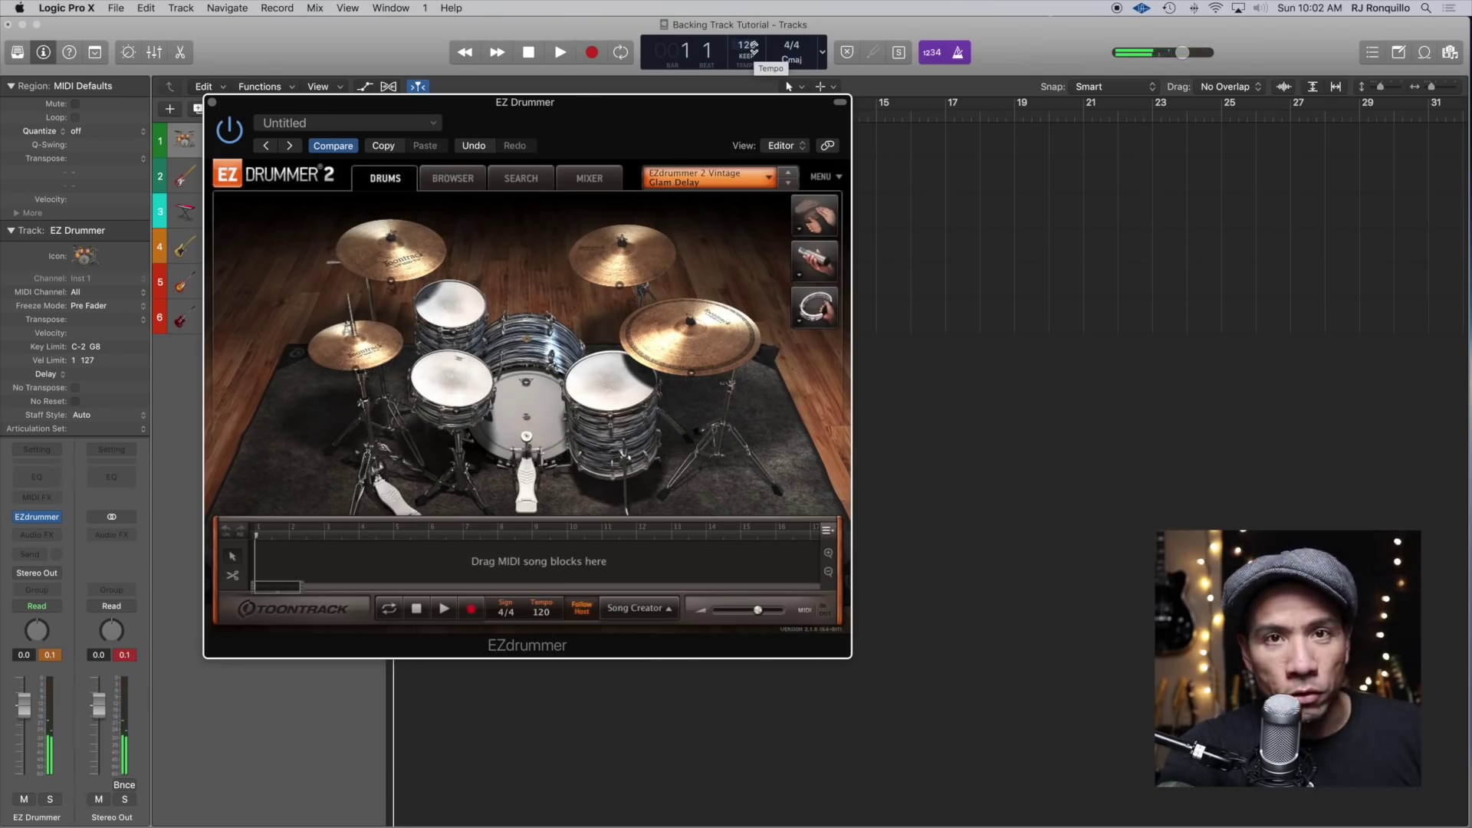
pyautogui.click(432, 182)
# Browse Big Rock Drums' Slow Tempo Straight 4/4 grooves, then open the Drumkit from Hell library
pyautogui.moveTo(557, 120); pyautogui.dragTo(645, 127)
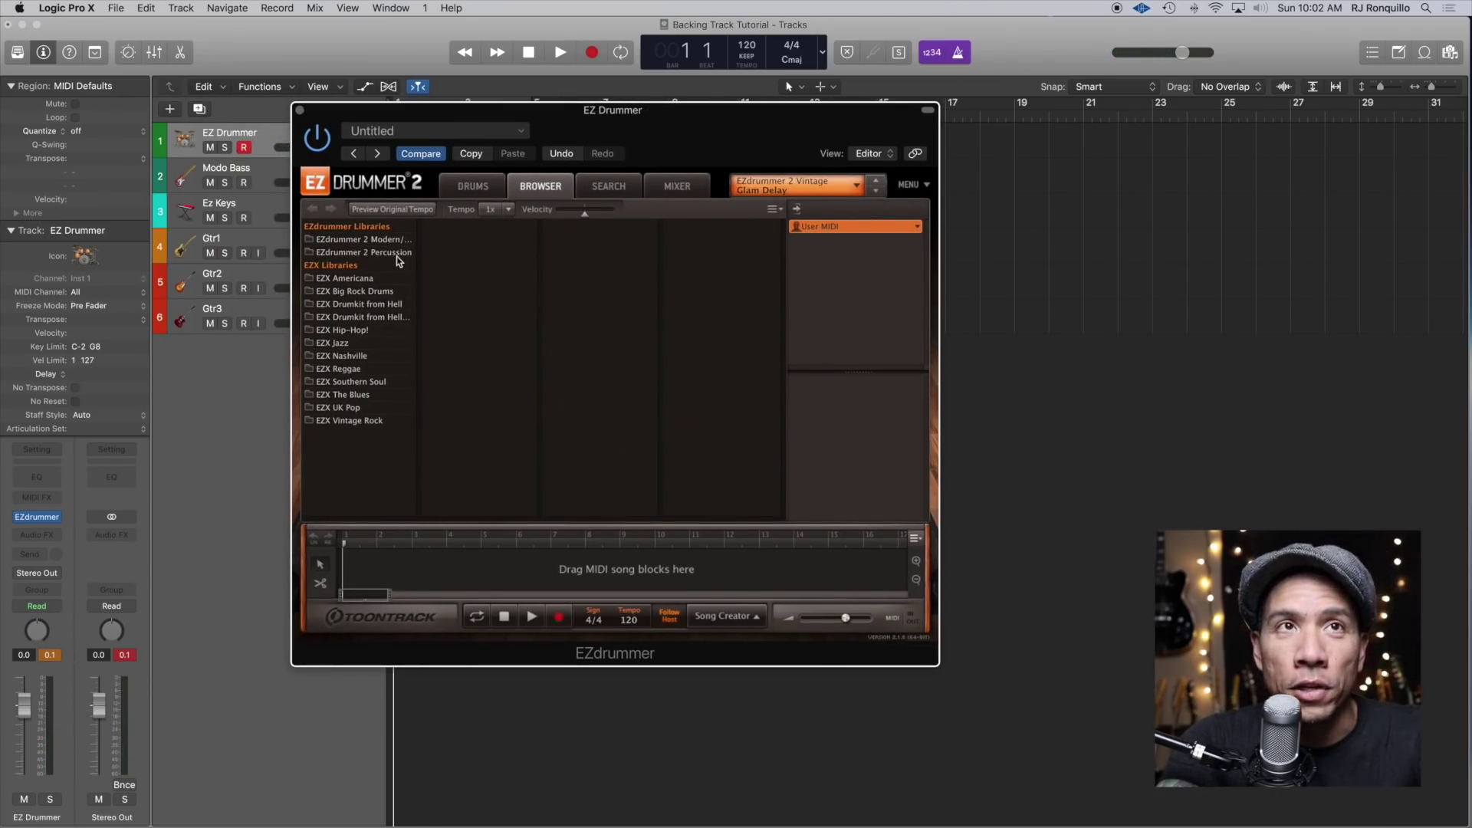
pyautogui.click(387, 291)
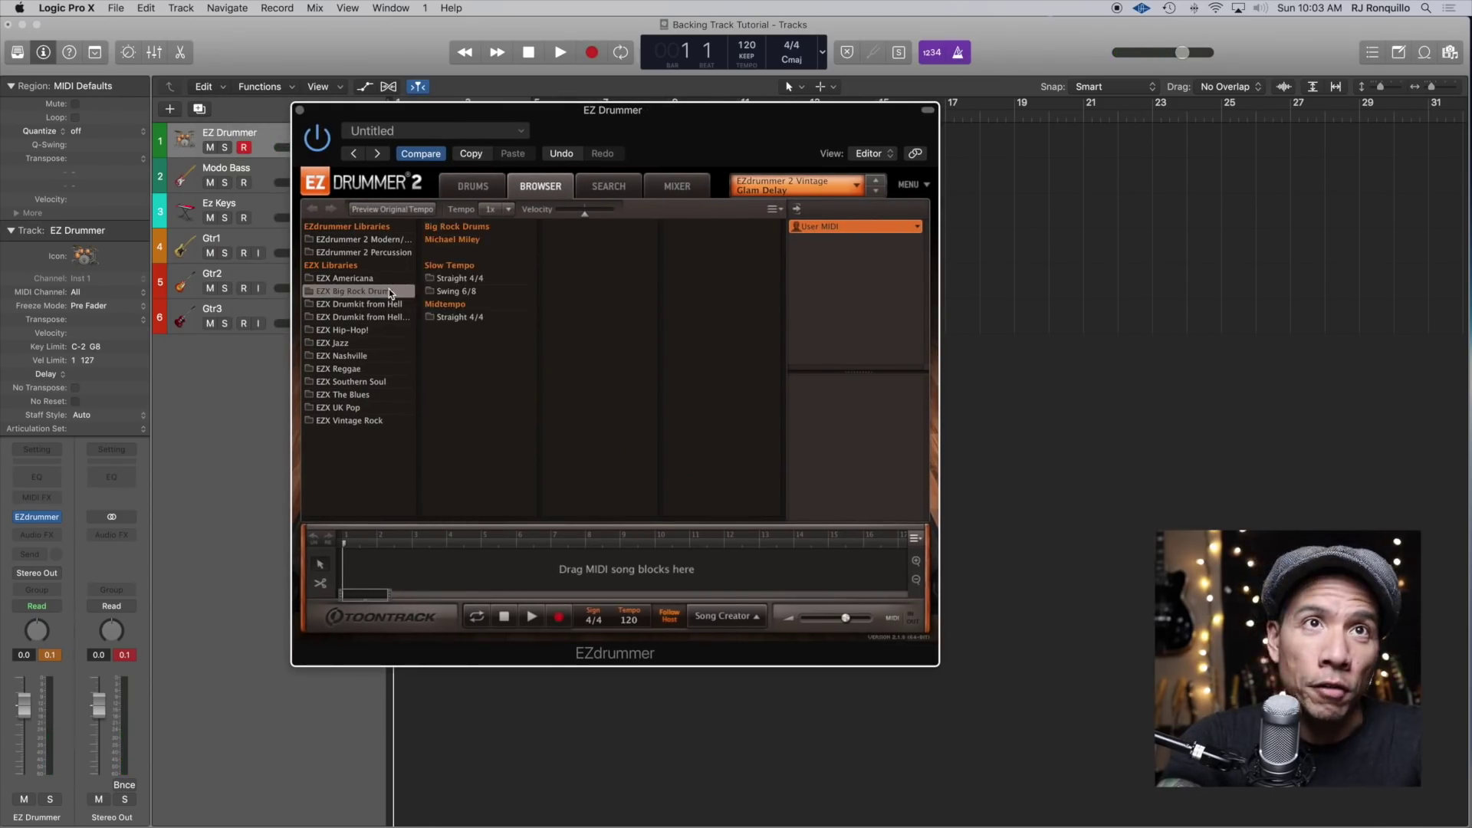
pyautogui.click(458, 279)
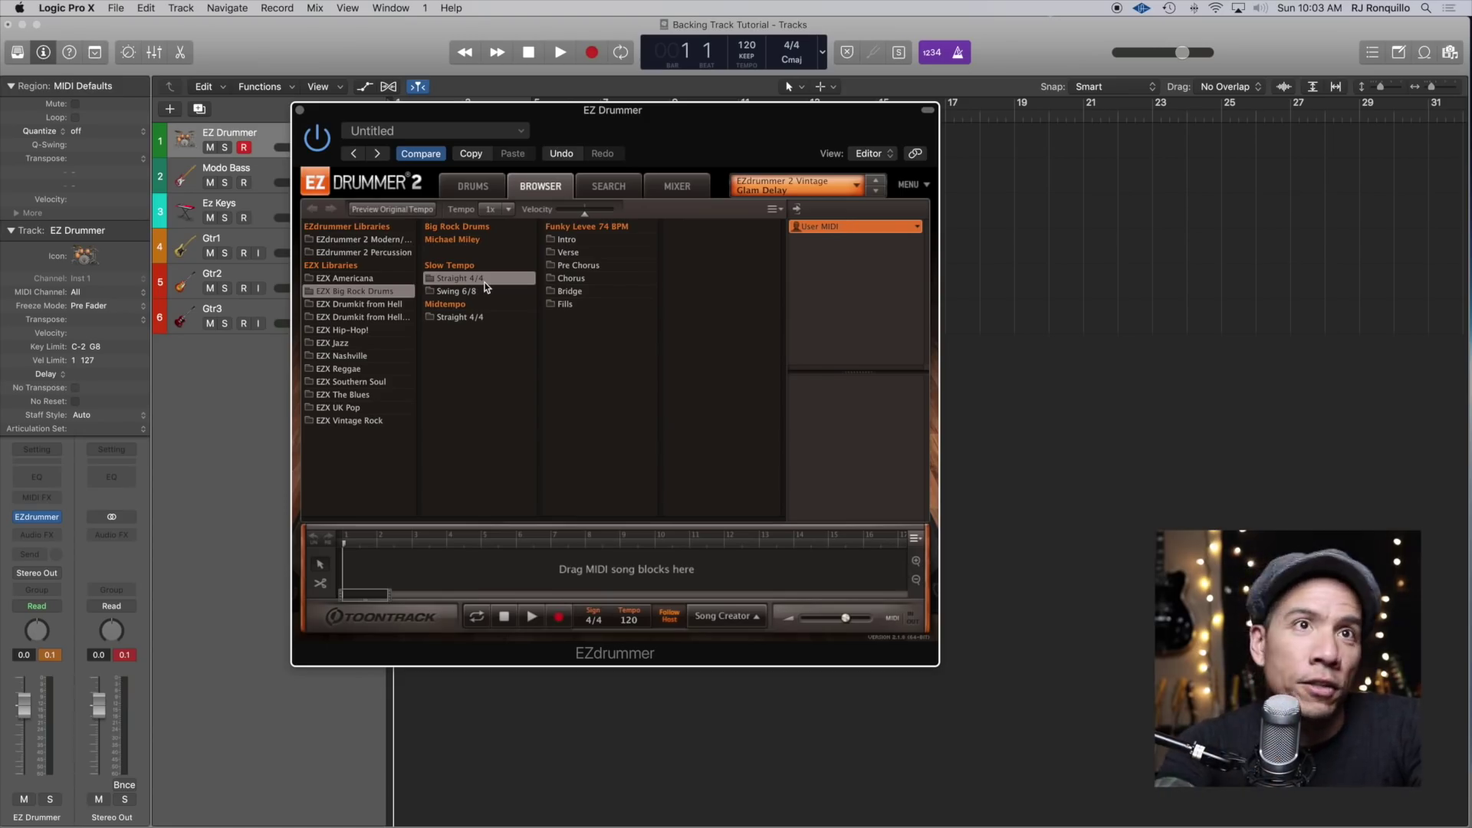
pyautogui.click(360, 316)
pyautogui.moveTo(557, 110); pyautogui.dragTo(657, 171)
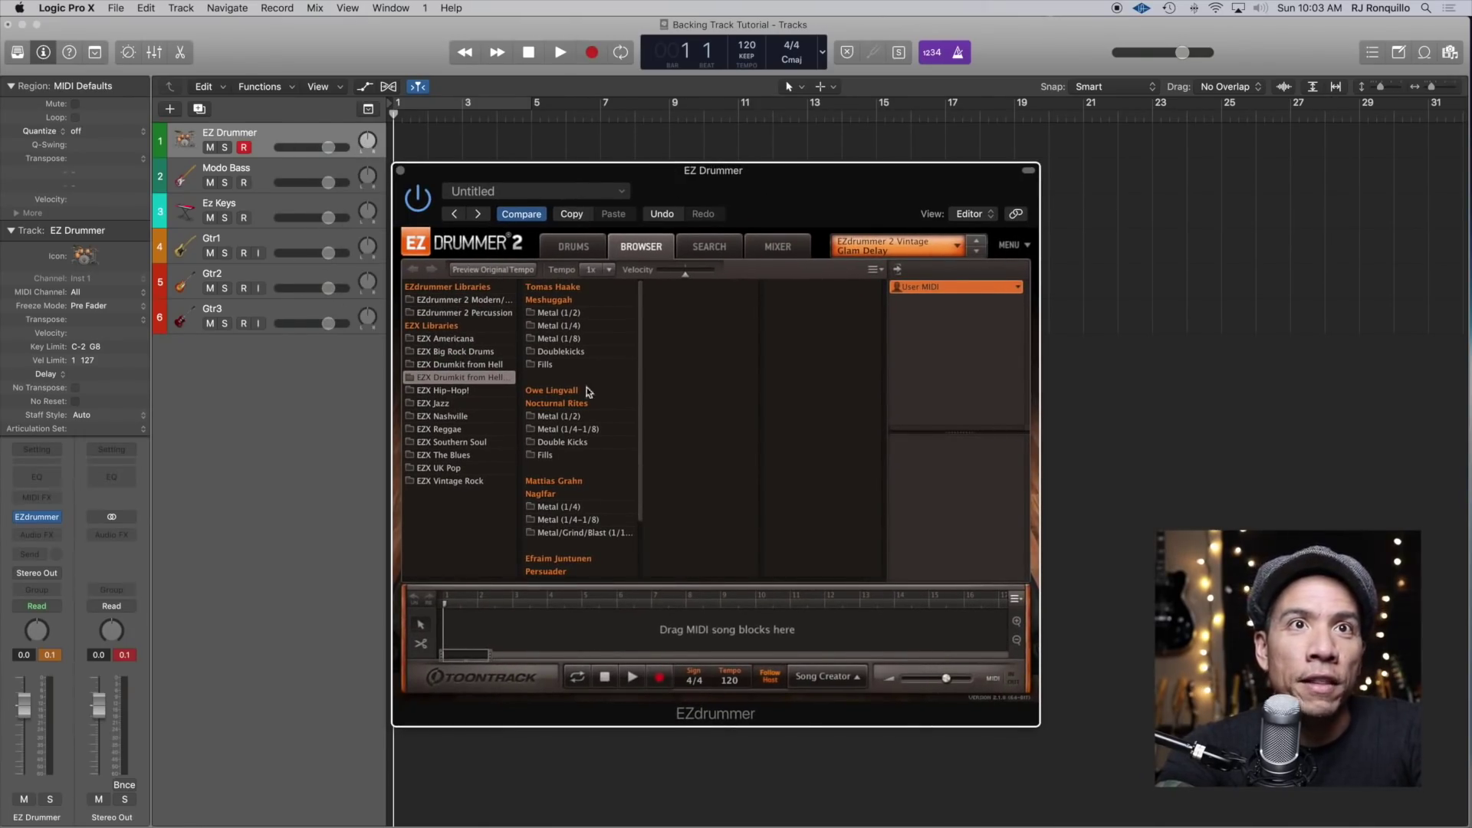
# In Vintage Rock's Medium Tempo Rock, preview the Driving Dixie and Meter Strut Groove 01 hi-hats
pyautogui.click(458, 480)
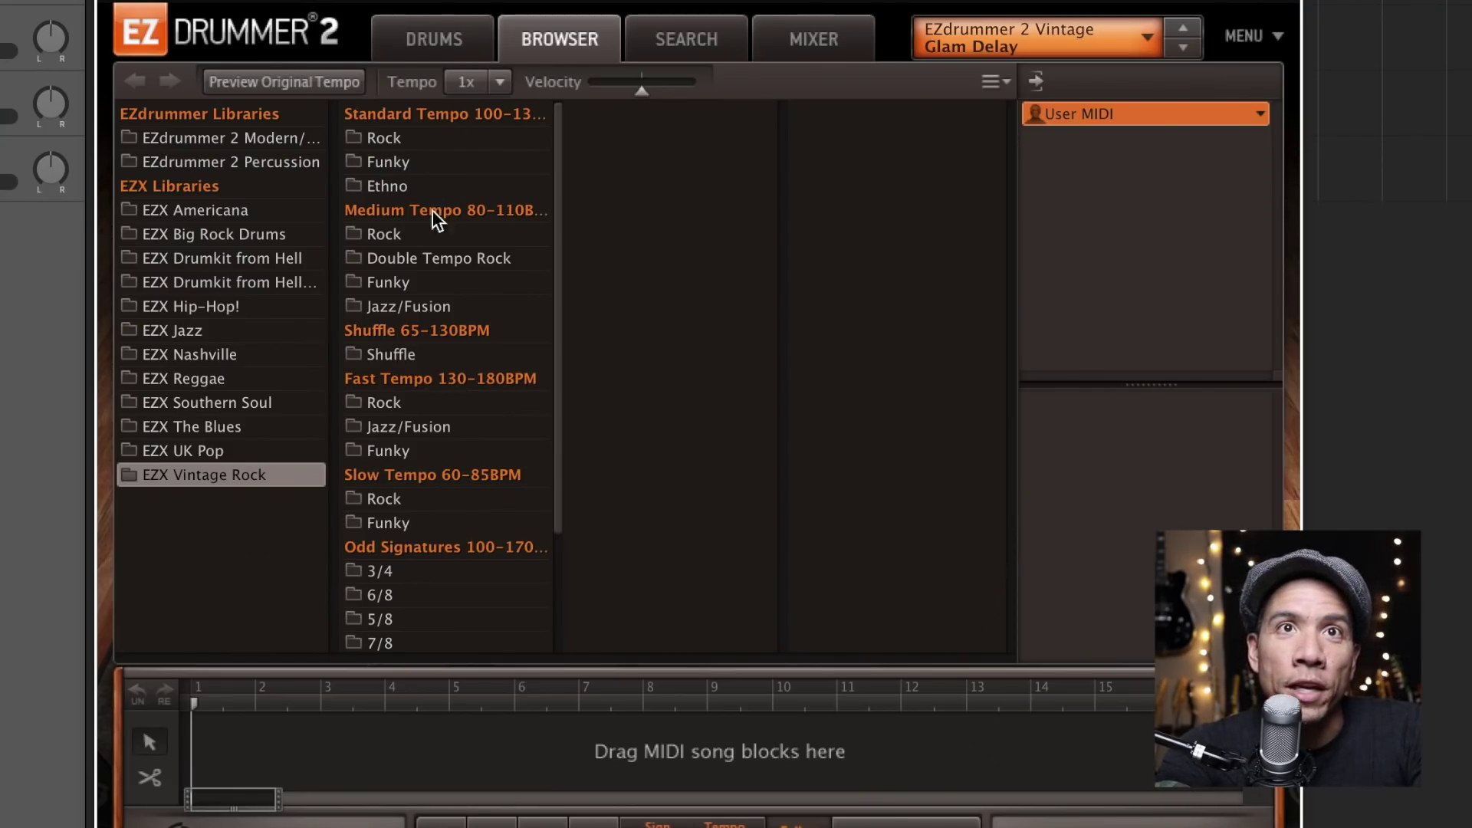
pyautogui.click(443, 235)
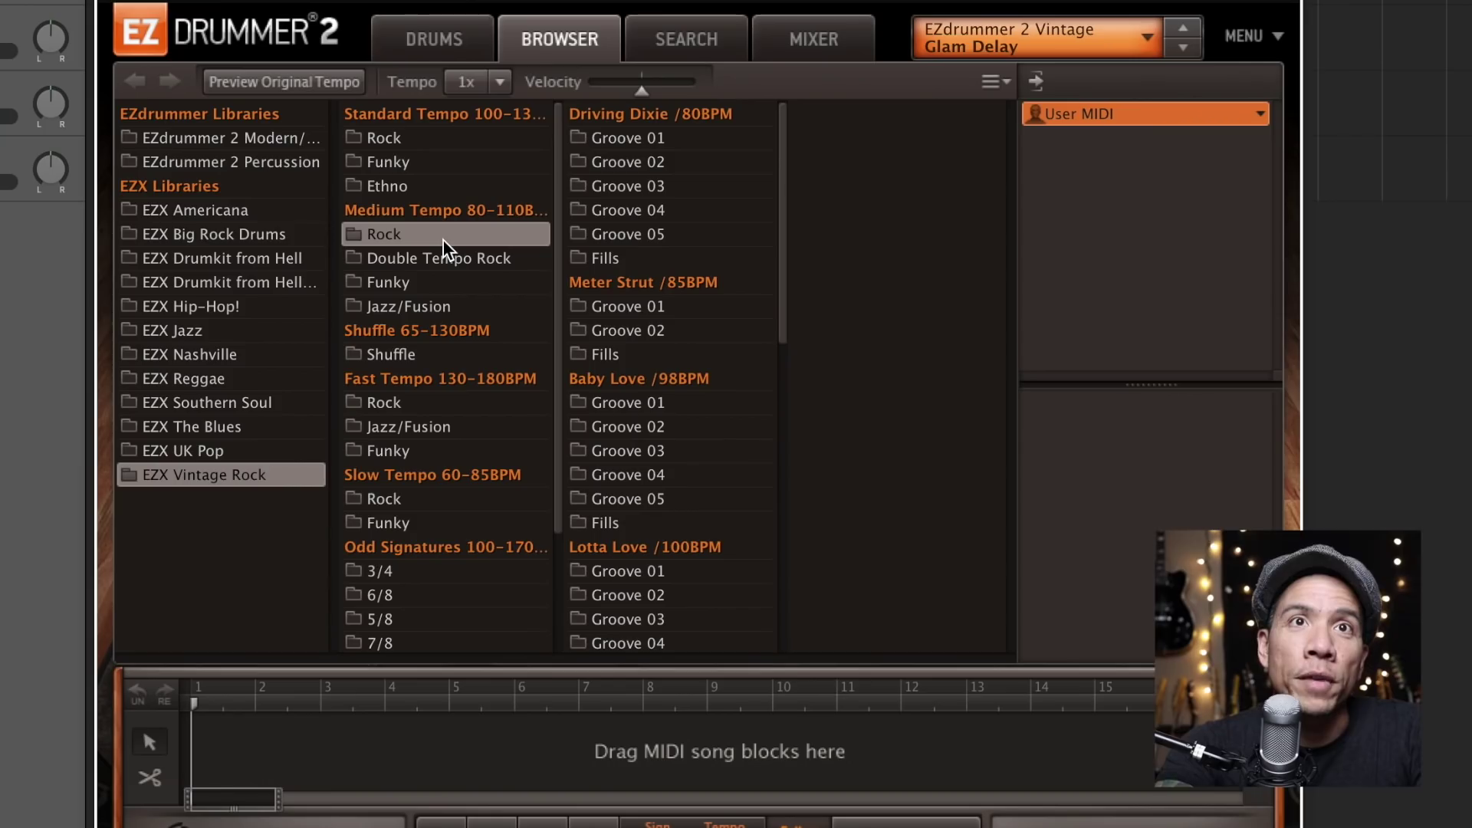
pyautogui.click(656, 141)
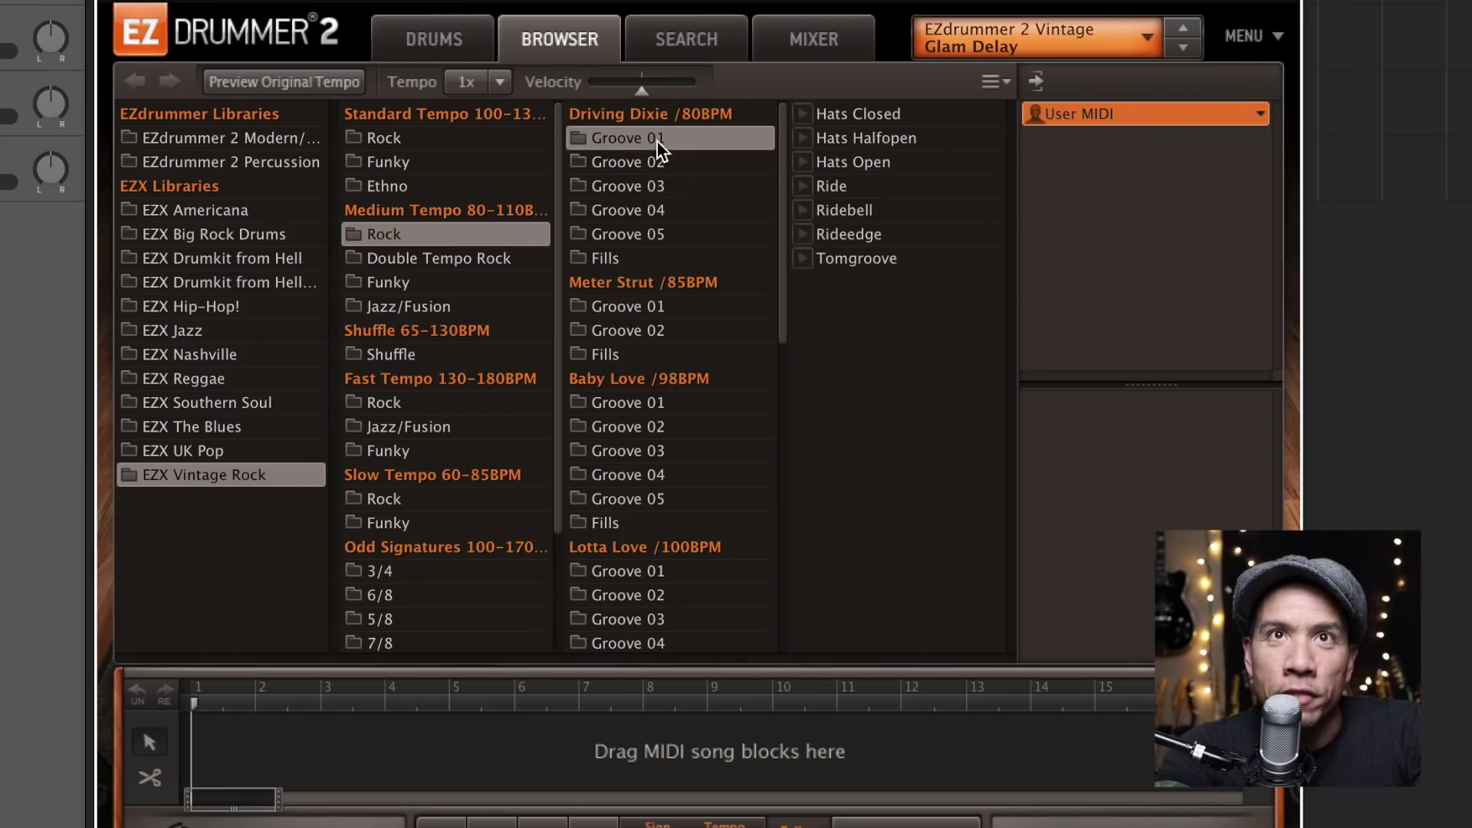
pyautogui.click(805, 116)
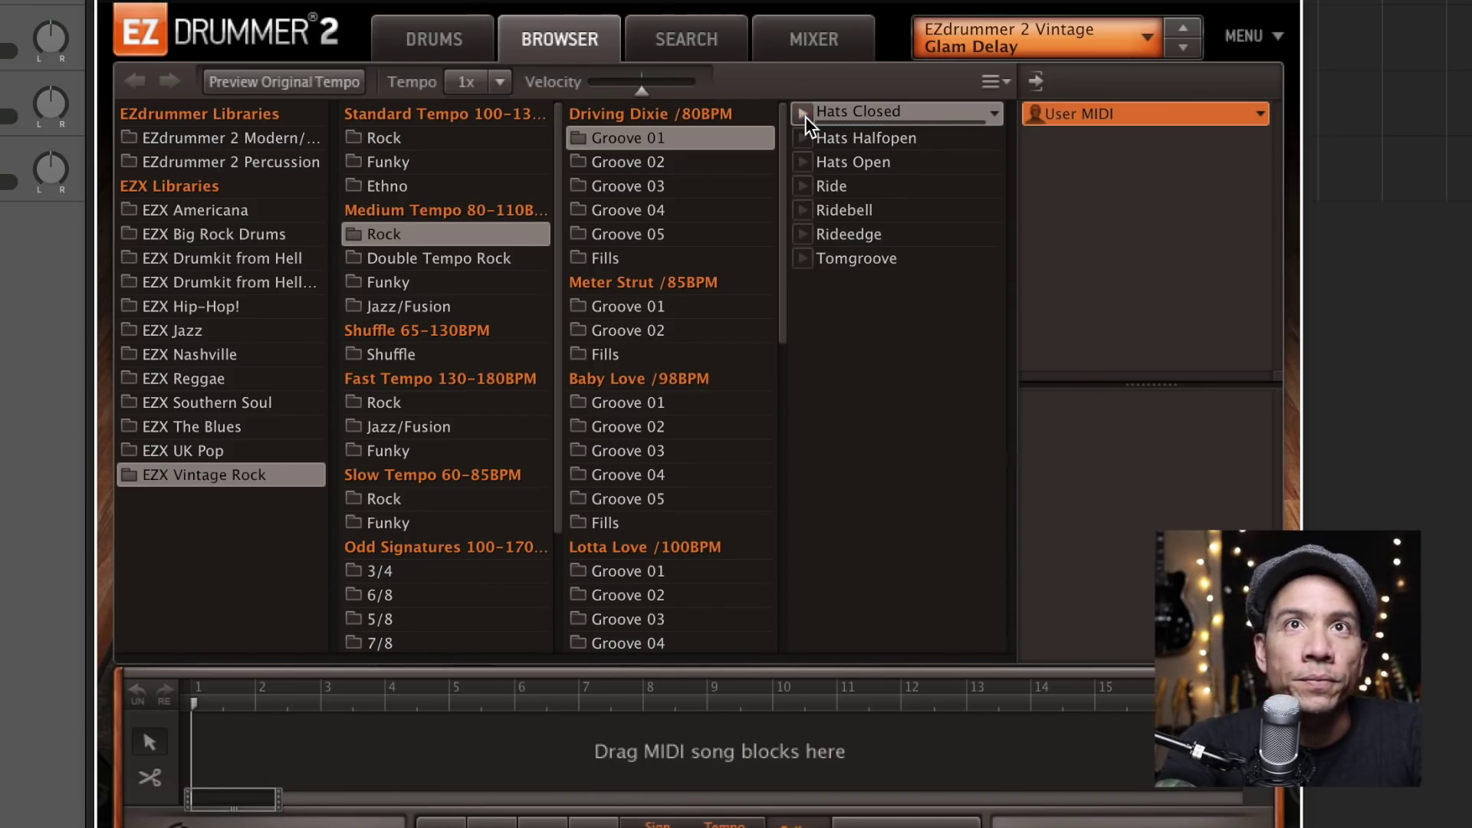
pyautogui.click(632, 306)
pyautogui.click(802, 114)
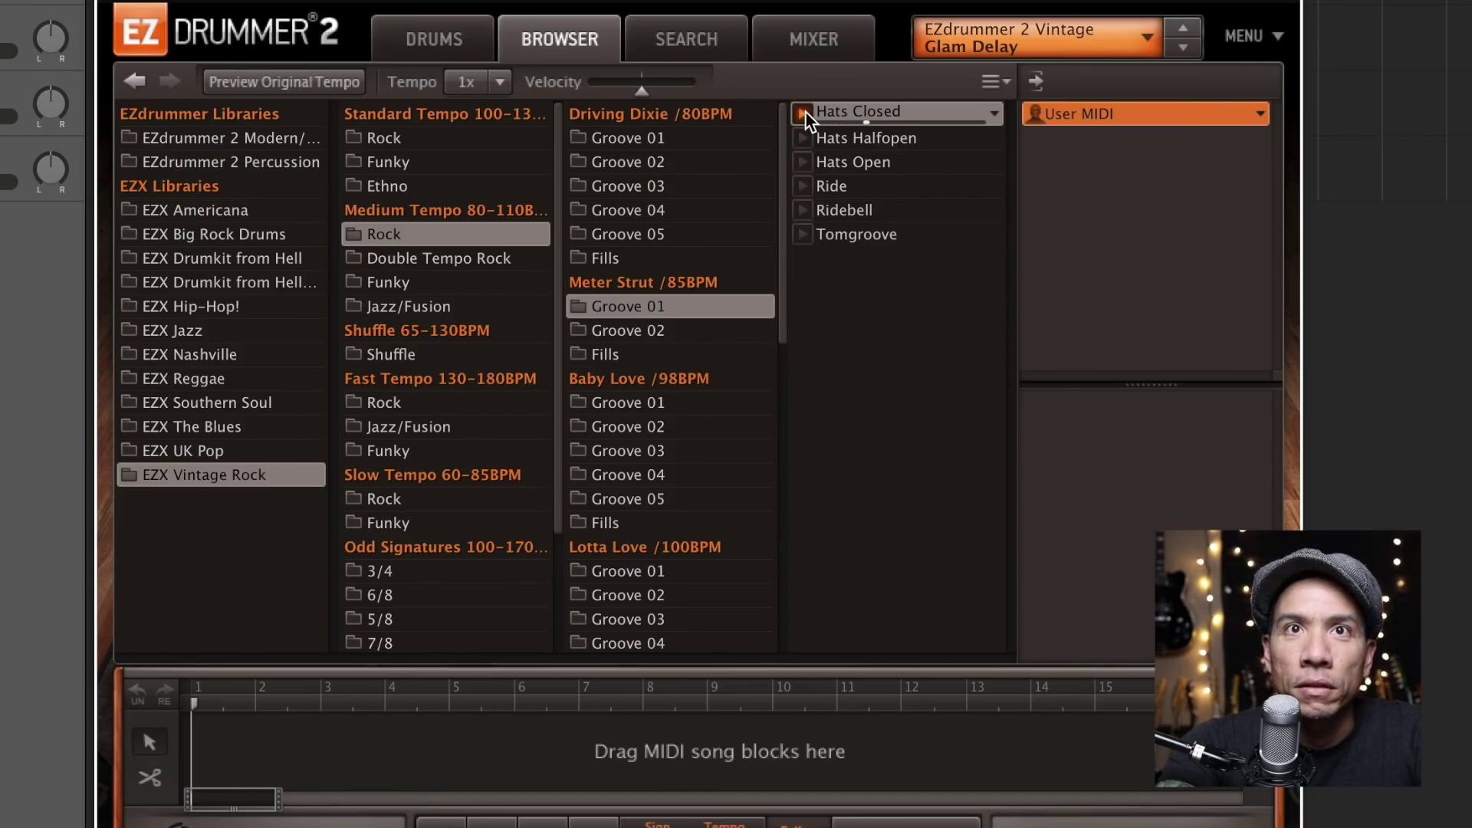
pyautogui.click(805, 112)
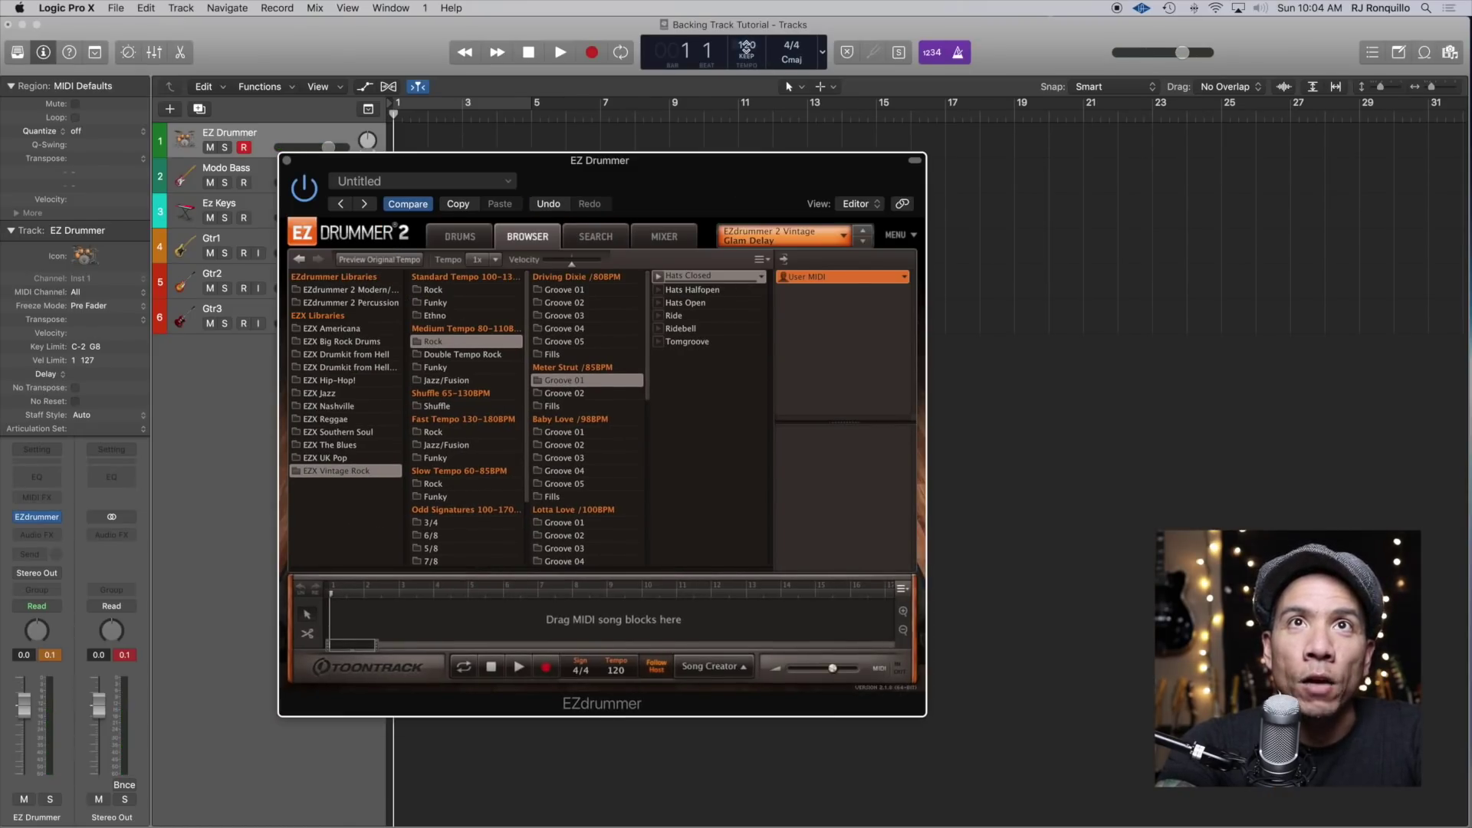
pyautogui.doubleClick(746, 47)
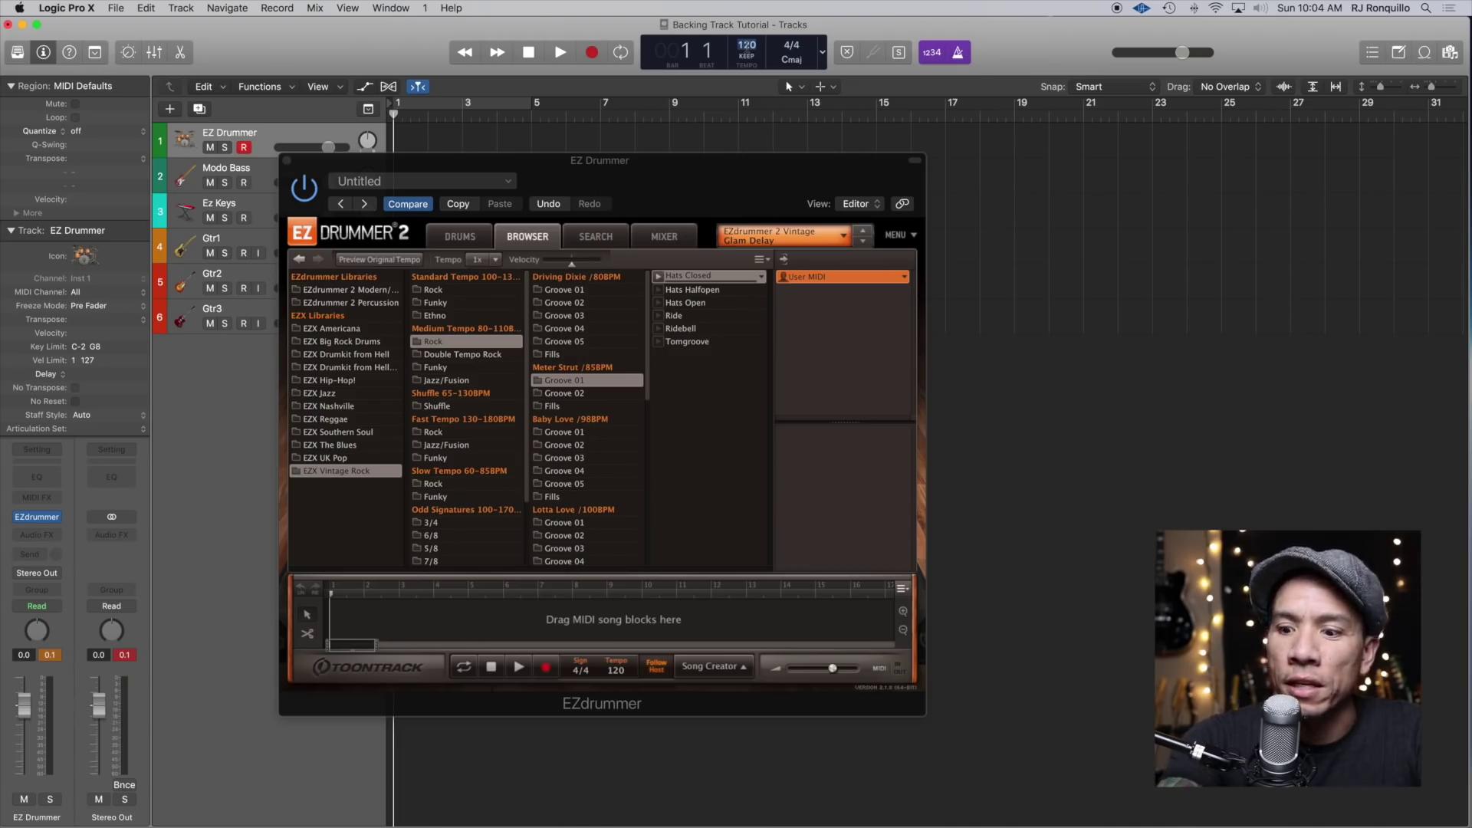
# Set the tempo to 95 BPM and preview Lotta Love Groove 01's Hats Closed part
pyautogui.write('95')
pyautogui.press('Return')
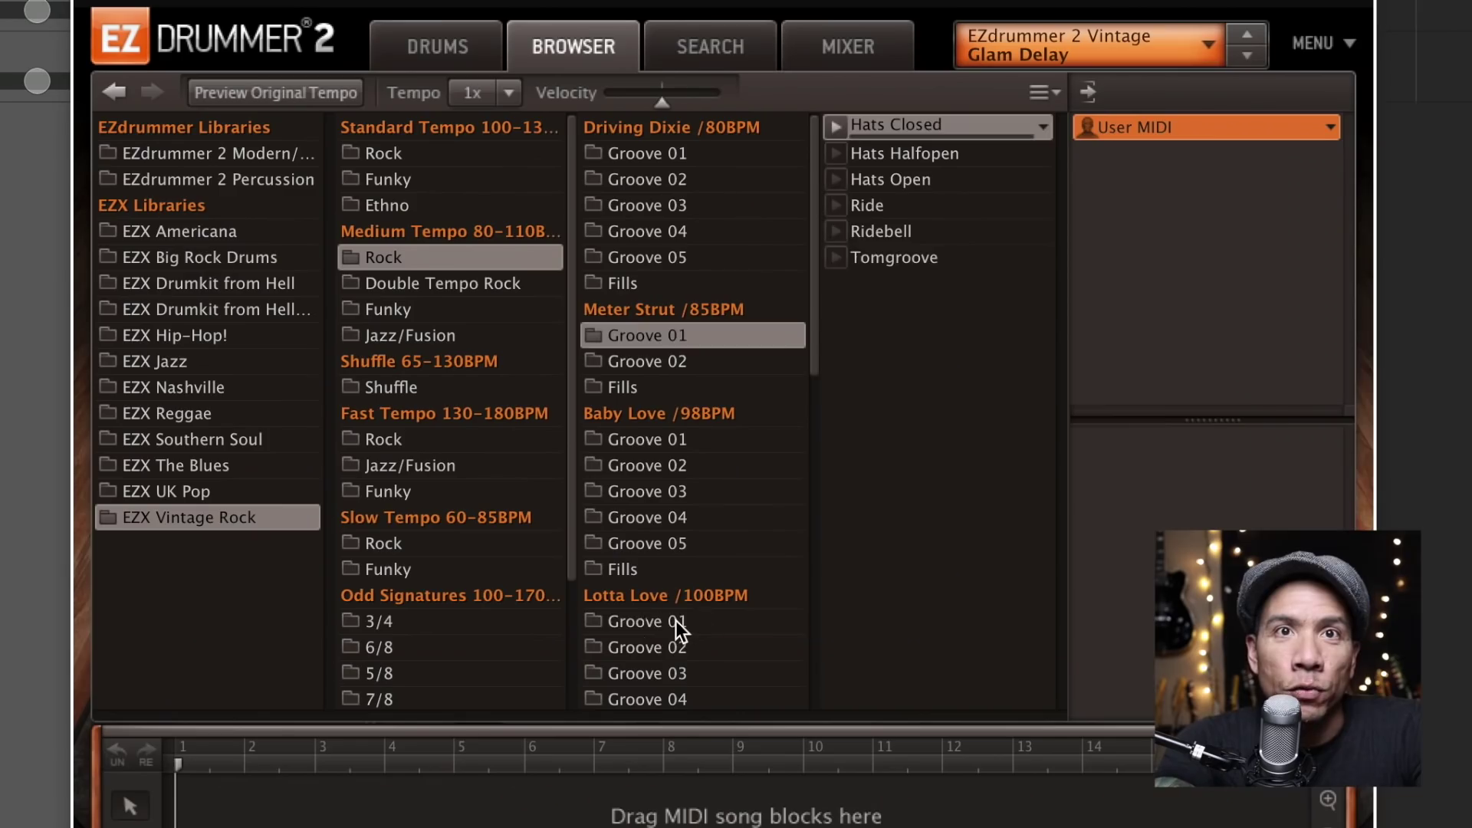
pyautogui.click(612, 557)
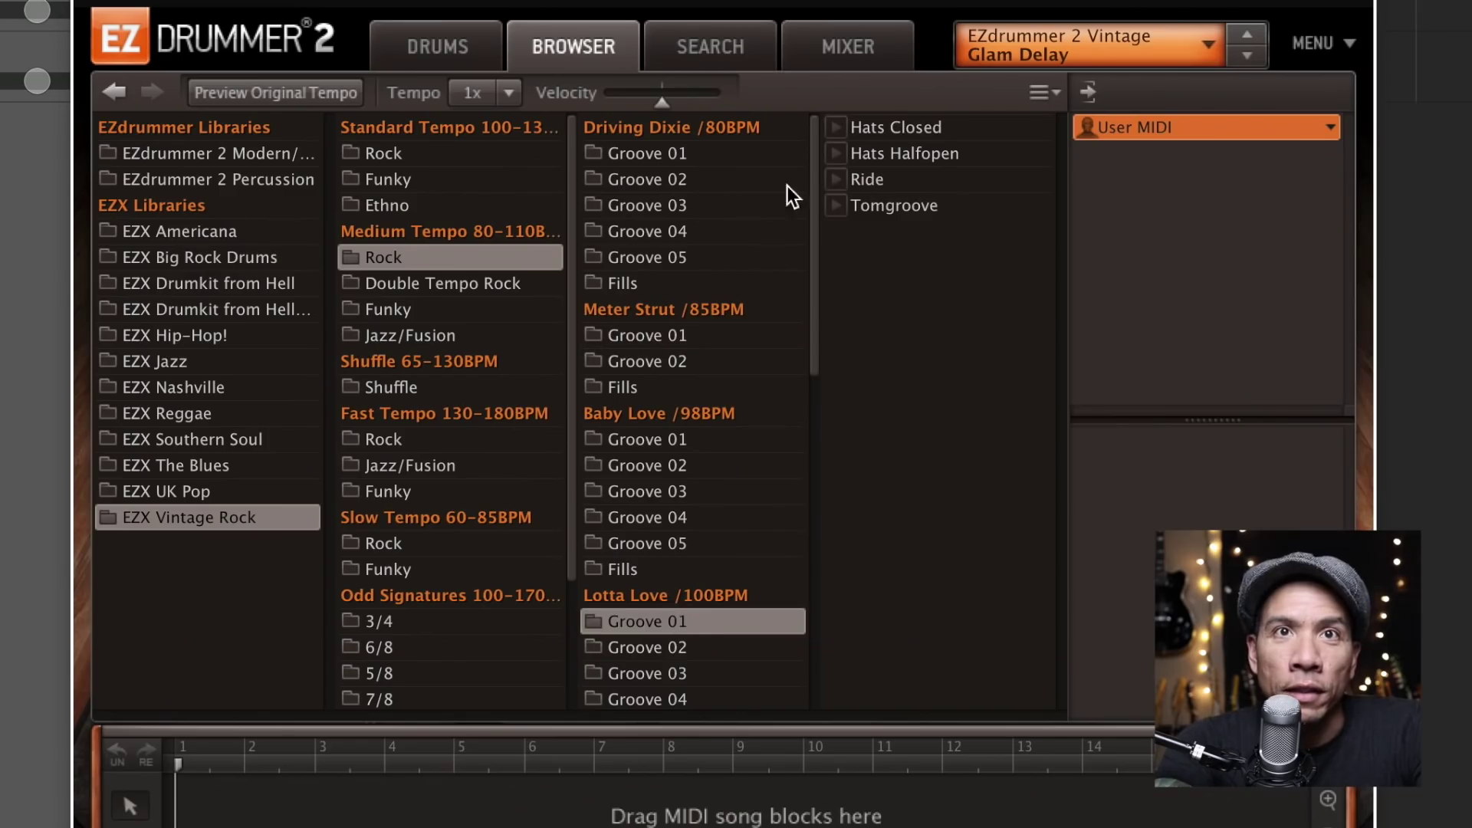
pyautogui.click(836, 130)
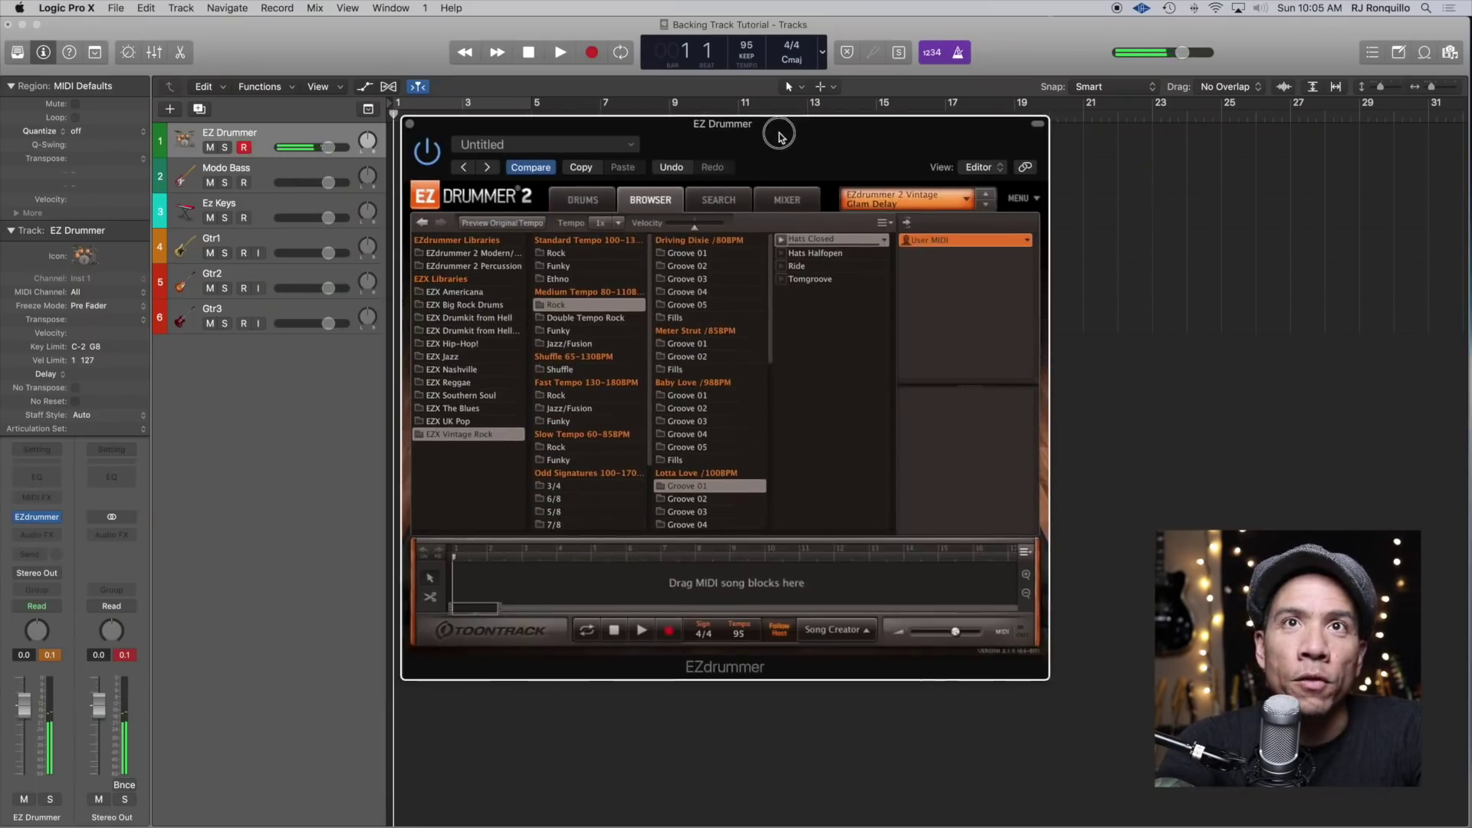
pyautogui.moveTo(779, 135); pyautogui.dragTo(860, 127)
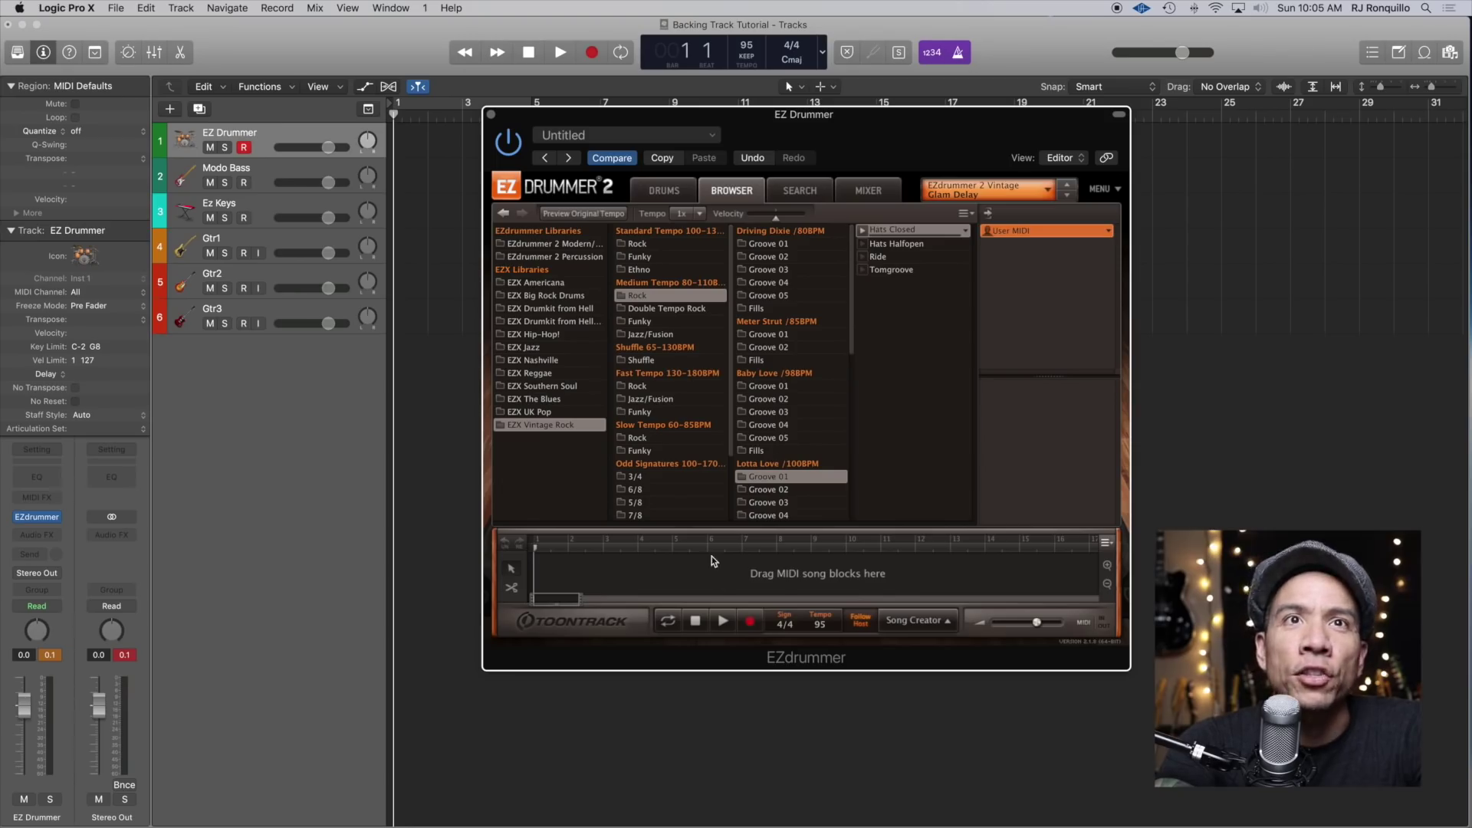
# Place the Hats Closed part in the song arrangement, removing the added floor tom and ride parts
pyautogui.click(905, 232)
pyautogui.moveTo(904, 234); pyautogui.dragTo(544, 571)
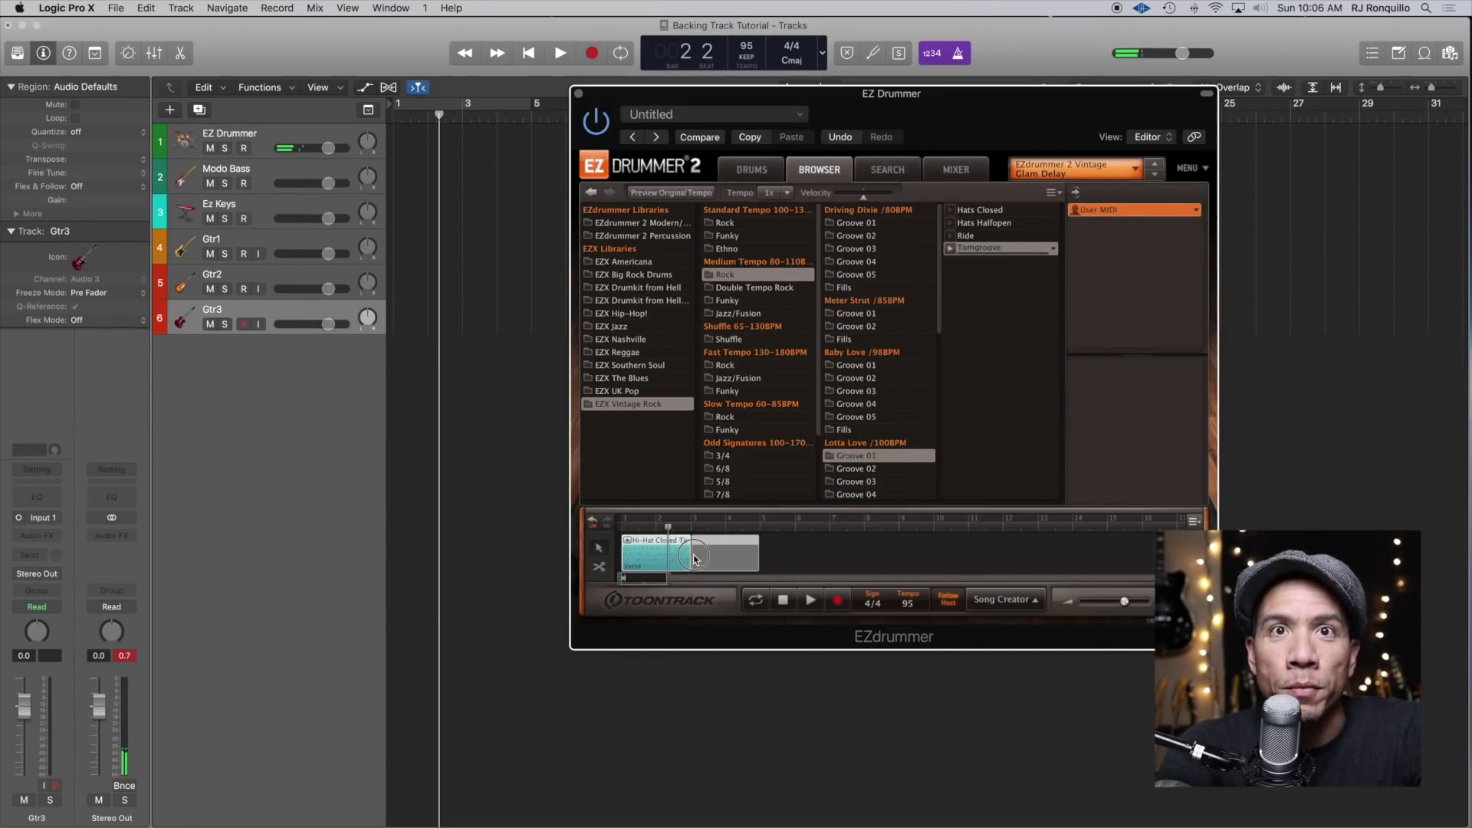
pyautogui.moveTo(696, 557); pyautogui.dragTo(696, 557)
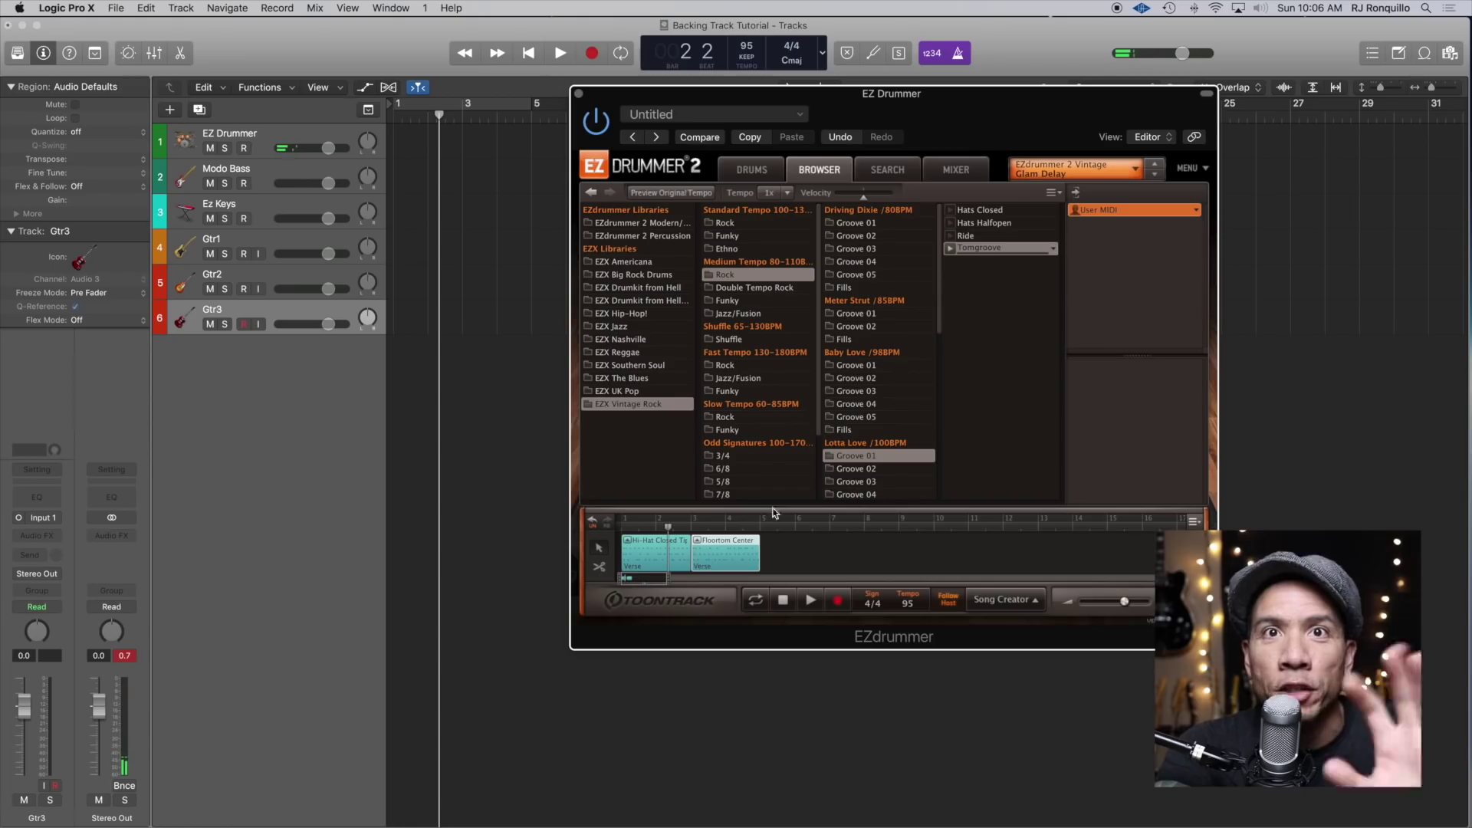
pyautogui.moveTo(970, 236); pyautogui.dragTo(763, 556)
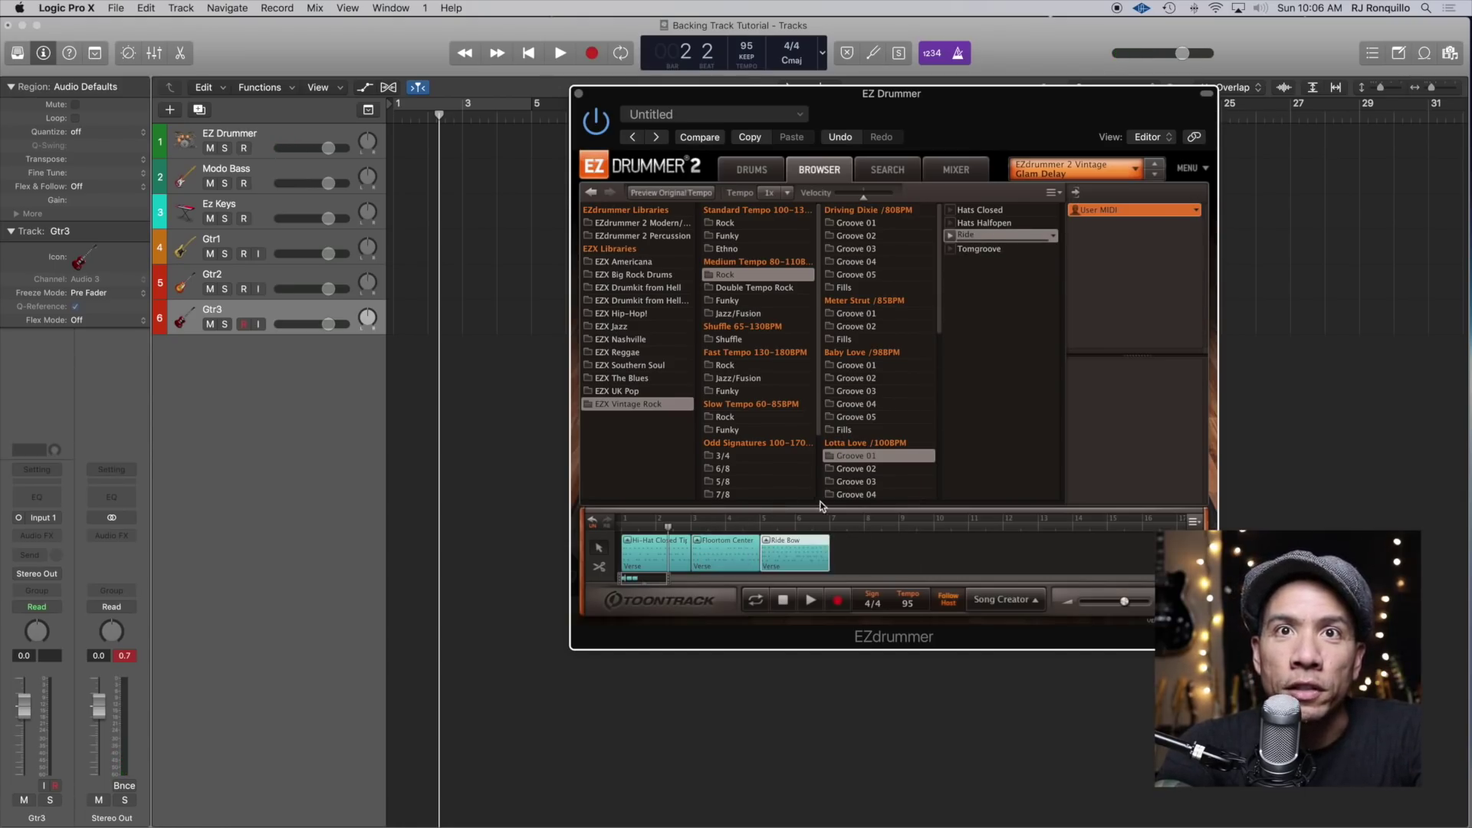
pyautogui.press('Delete')
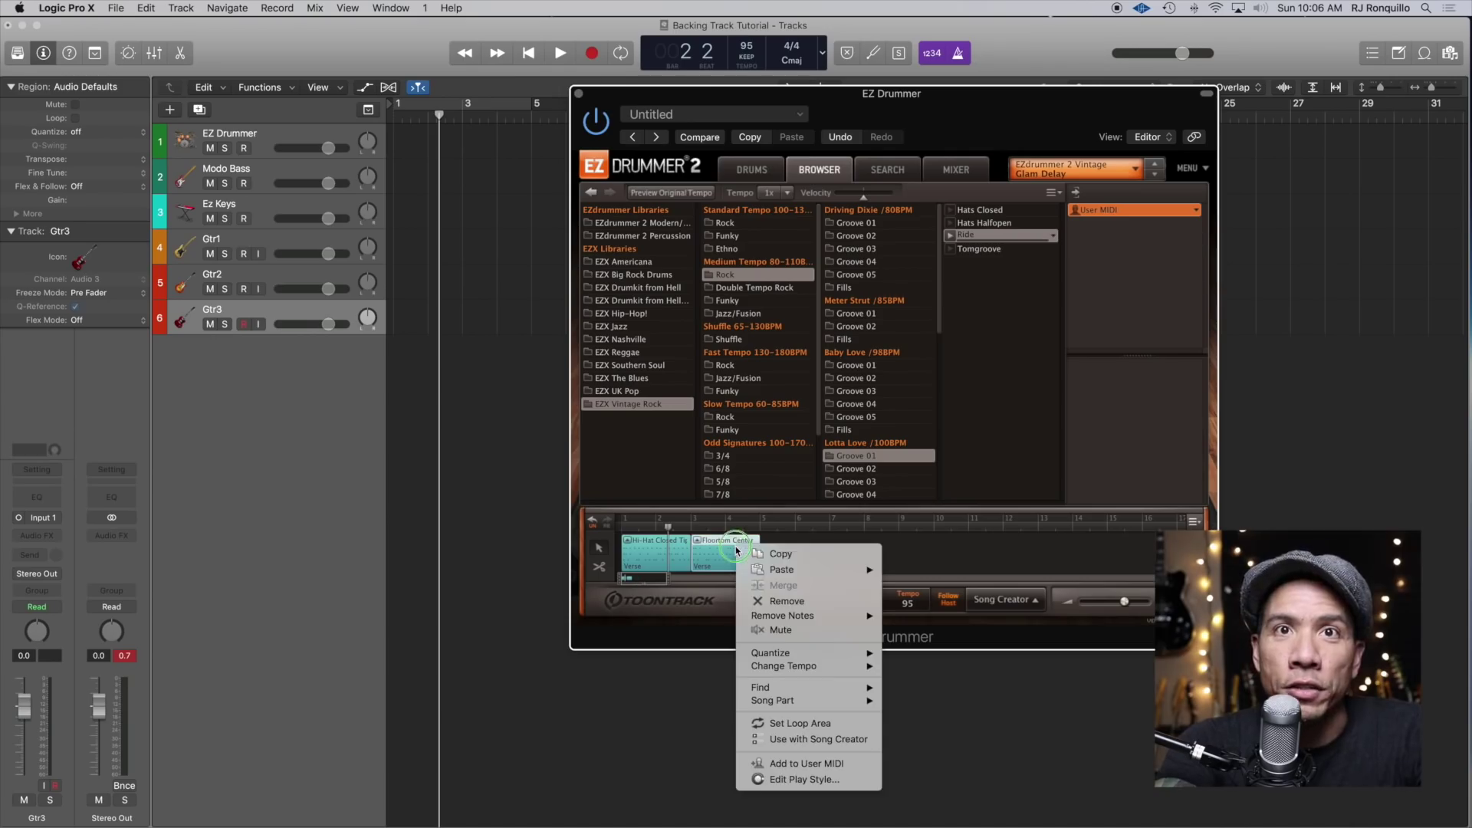
pyautogui.rightClick(737, 546)
pyautogui.click(755, 602)
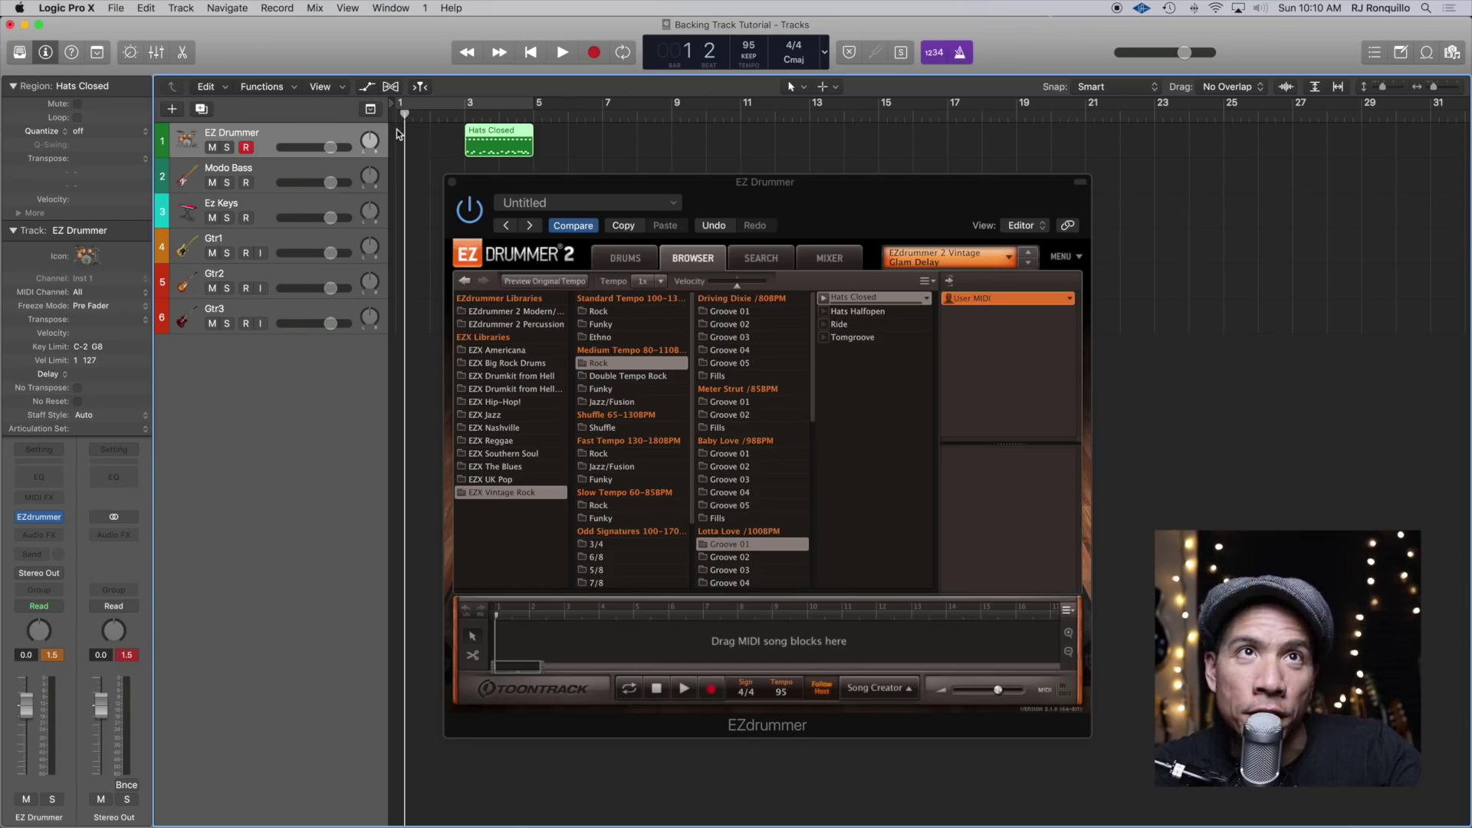
# Close the drum plug-in and loop the Hats Closed region so it ends at bar 96
pyautogui.moveTo(543, 188); pyautogui.dragTo(550, 207)
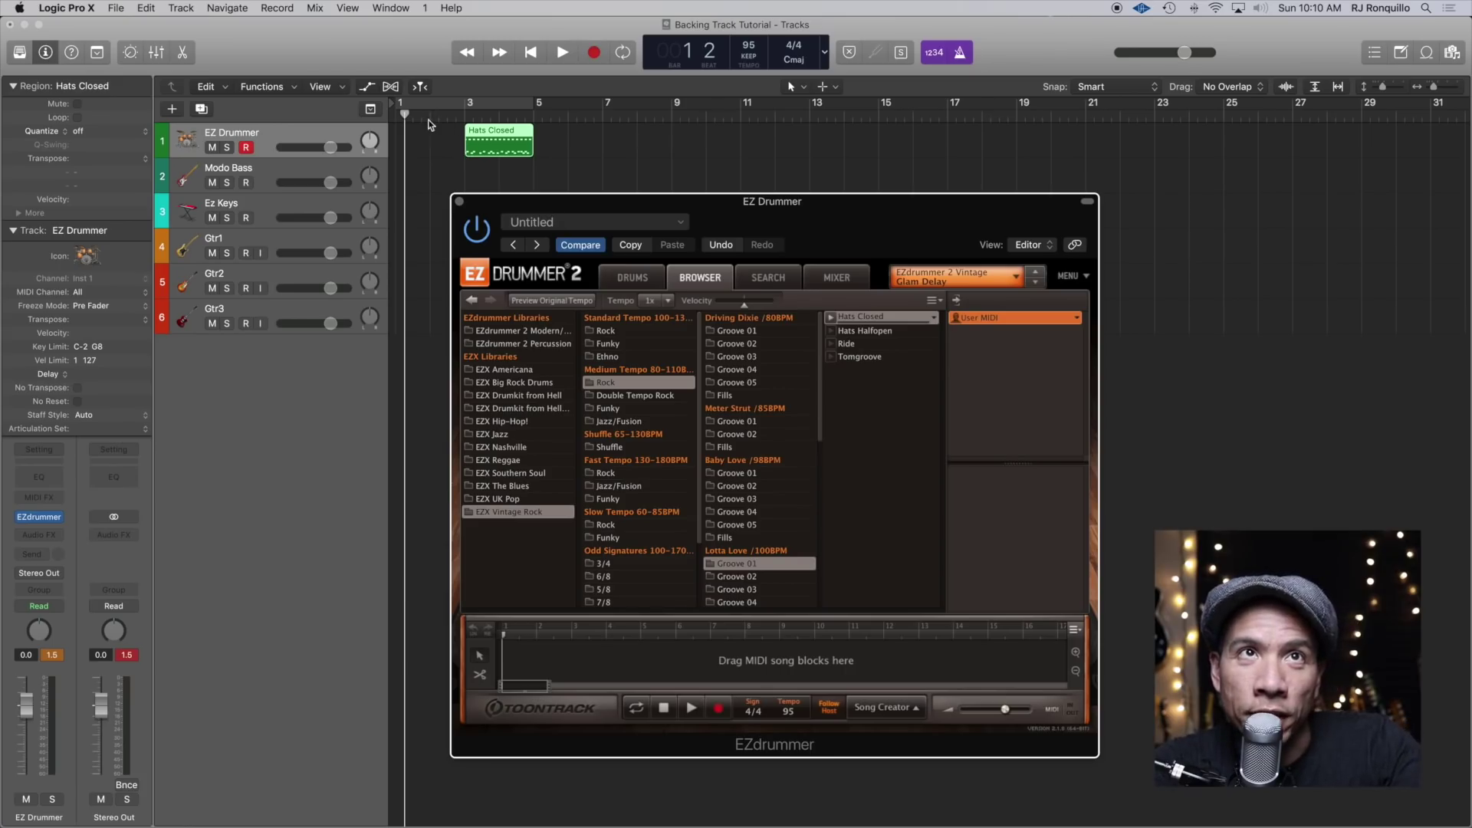
pyautogui.click(459, 201)
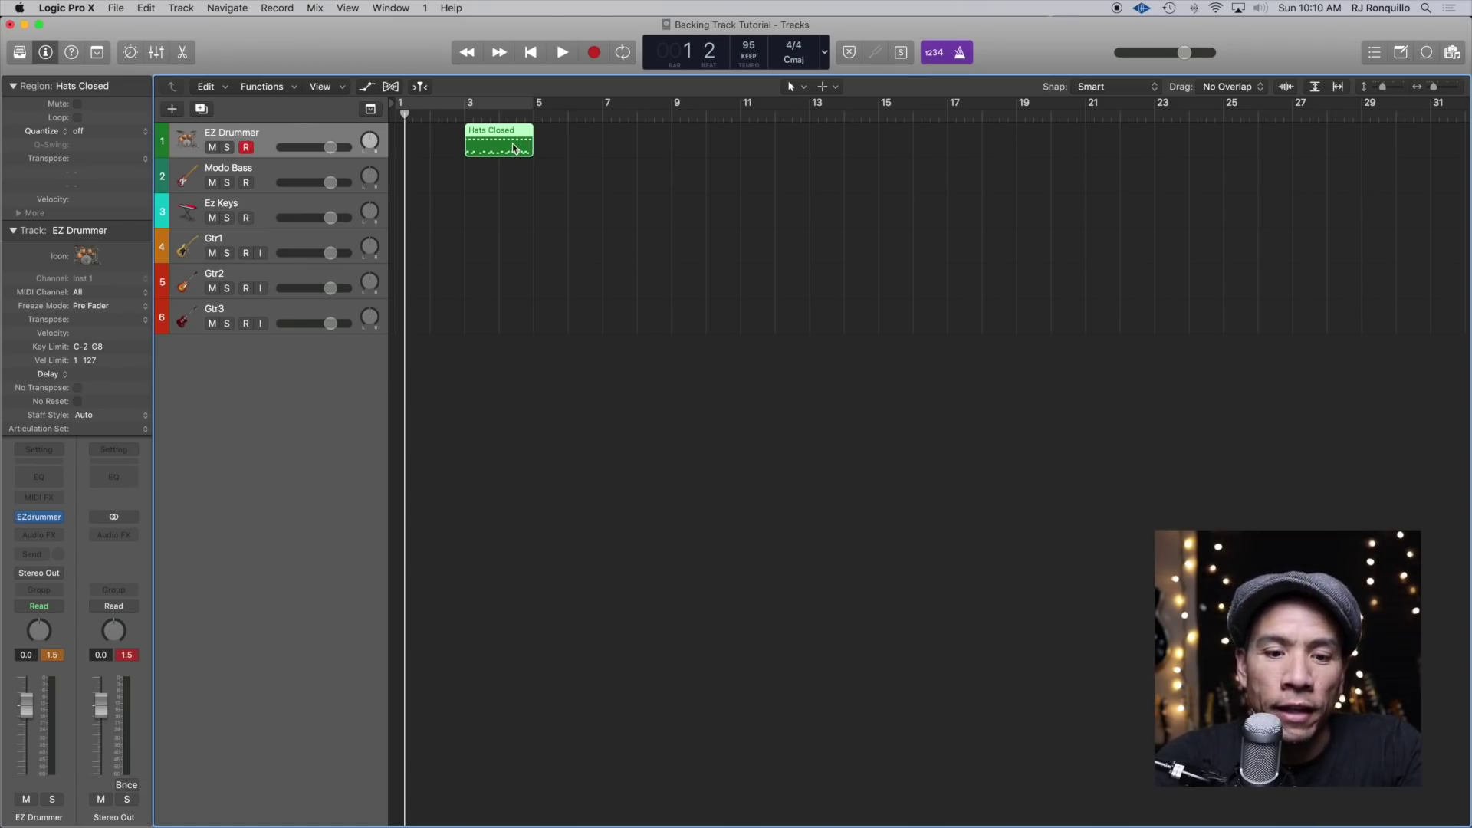
pyautogui.press('l')
pyautogui.press('z')
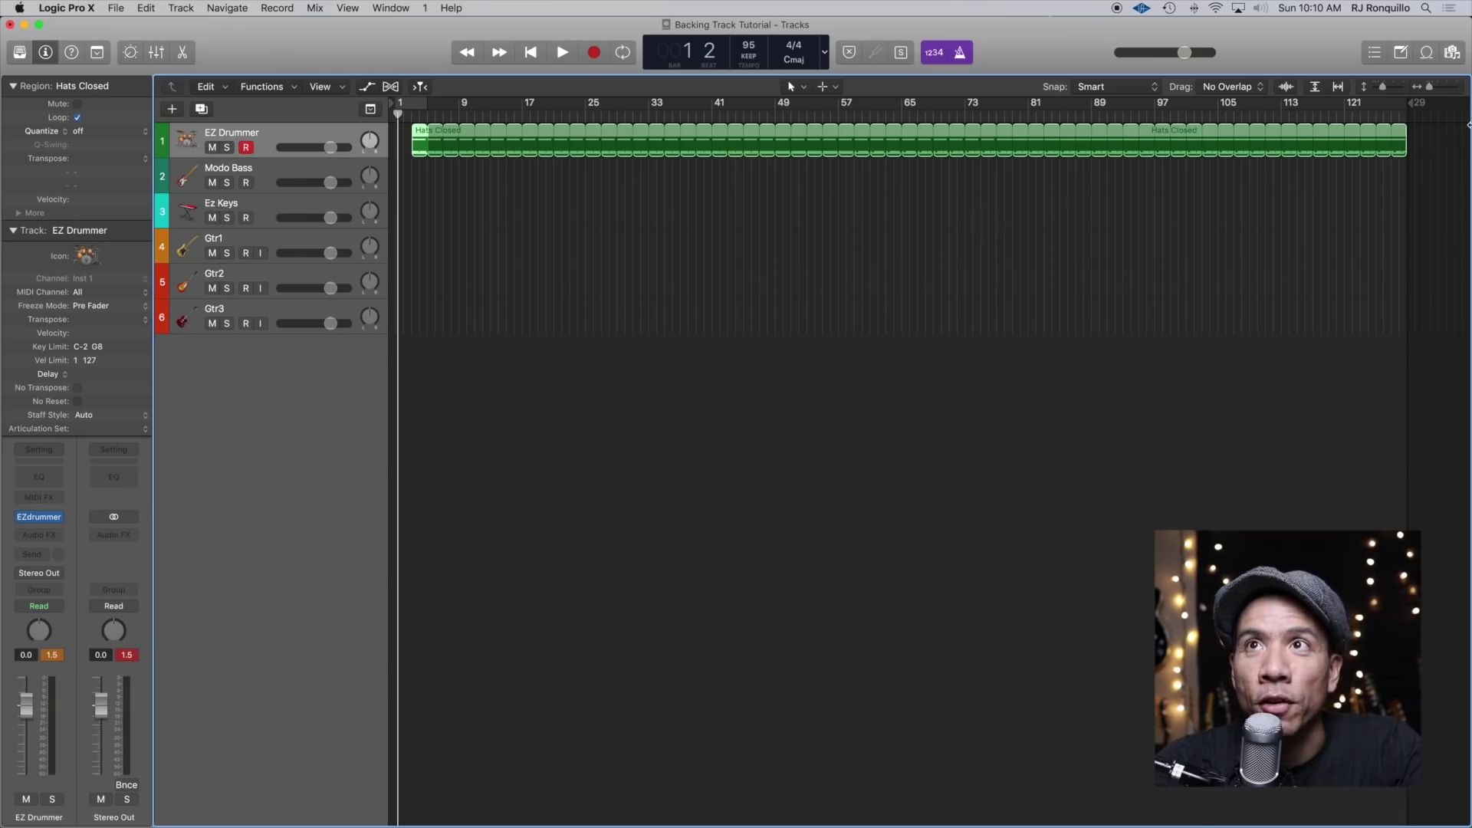
pyautogui.click(1202, 114)
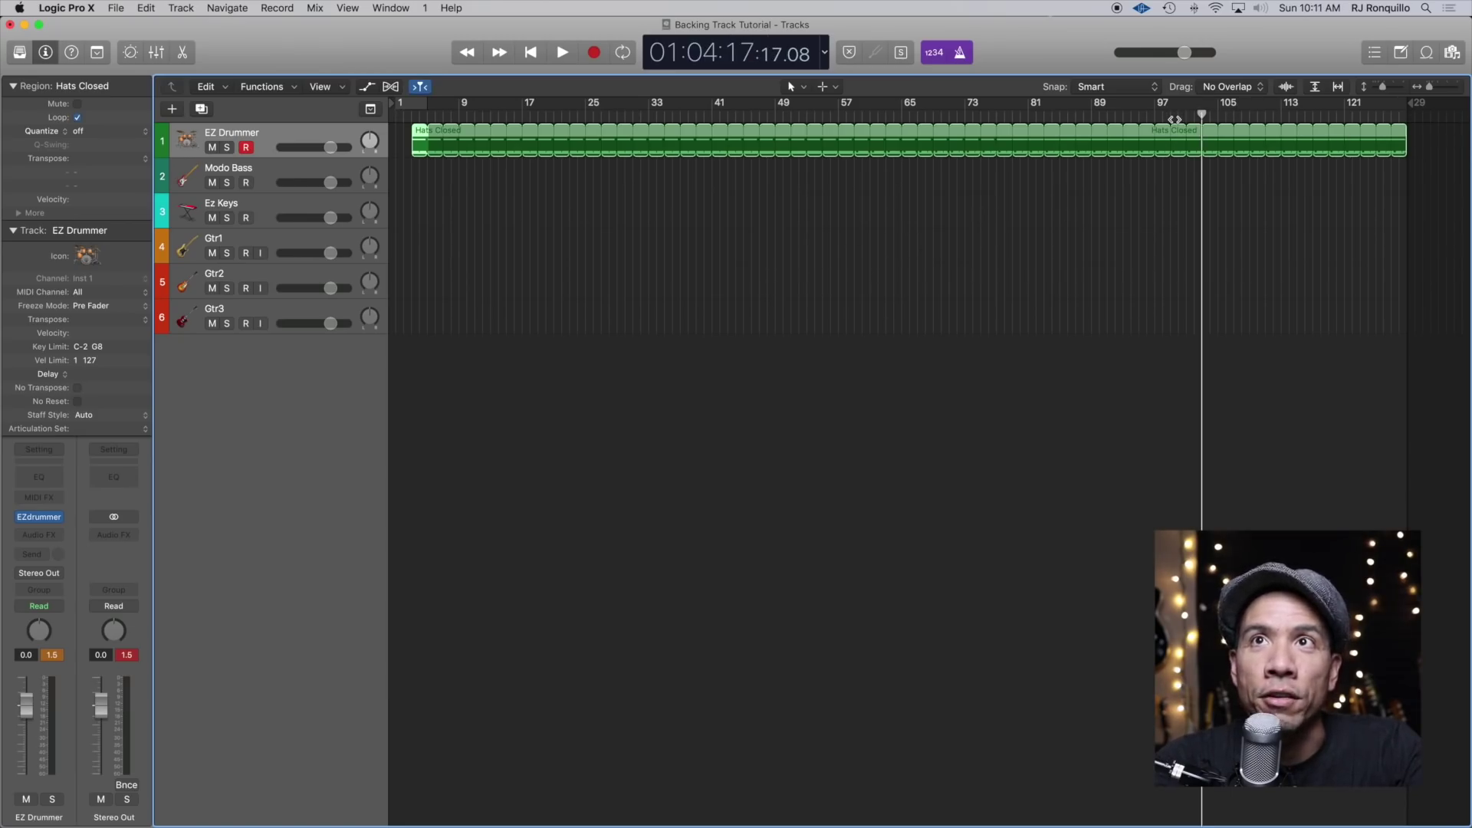
pyautogui.click(1167, 116)
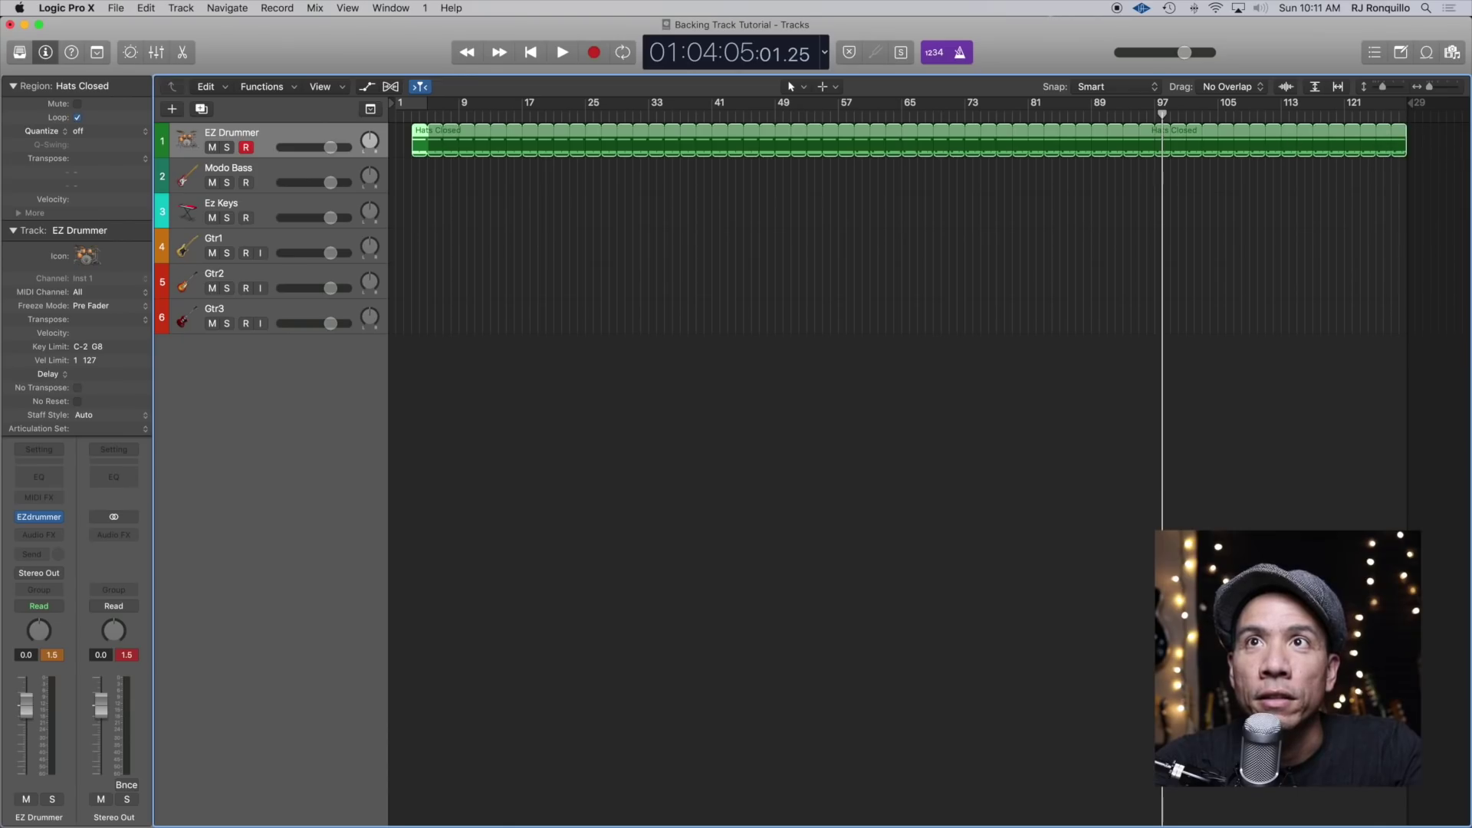
pyautogui.moveTo(1163, 130); pyautogui.dragTo(1139, 135)
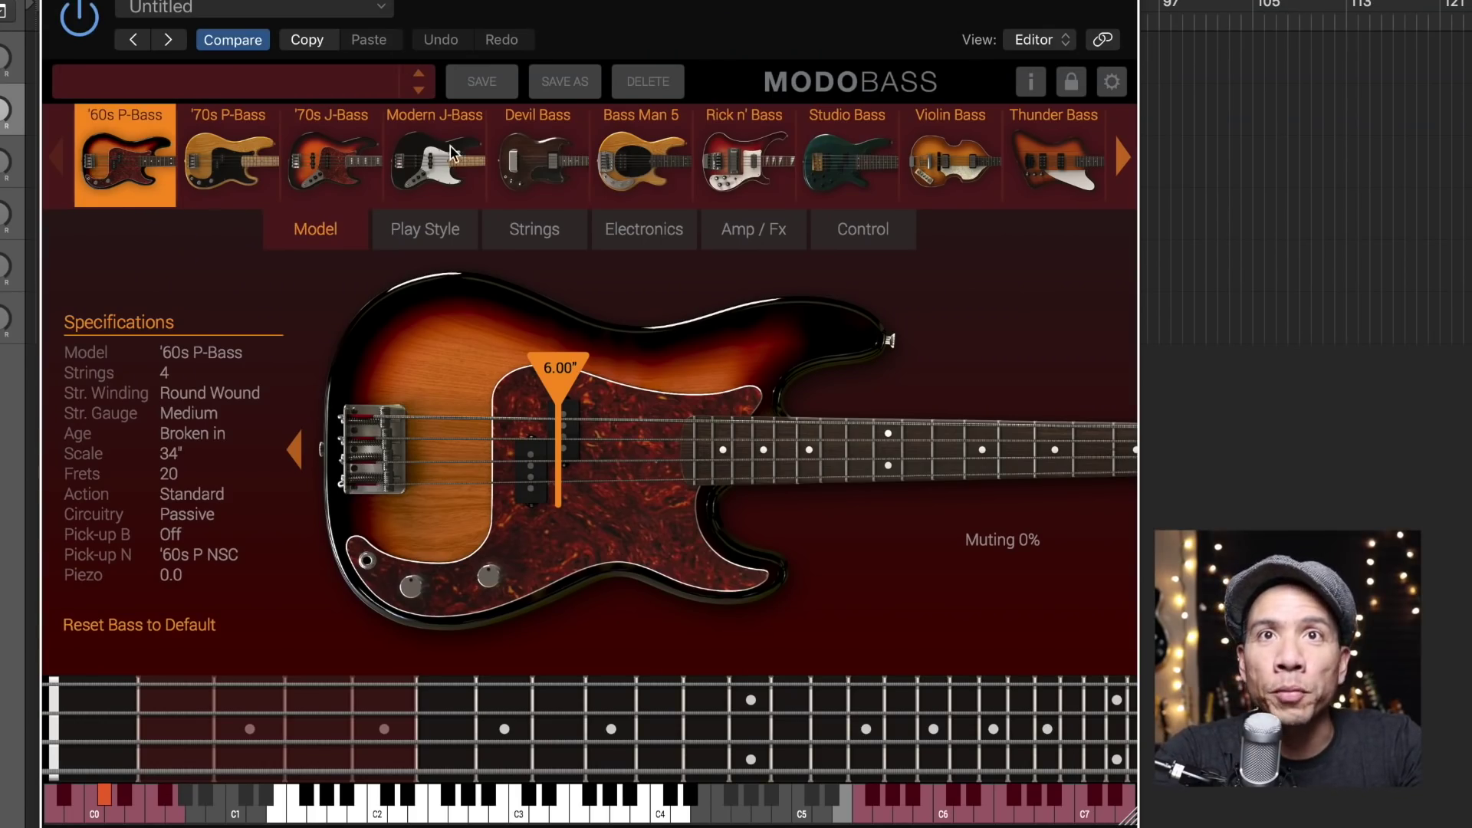
# Compare the '70s P-Bass and Modern J-Bass models against the '60s P-Bass
pyautogui.click(231, 151)
pyautogui.click(151, 187)
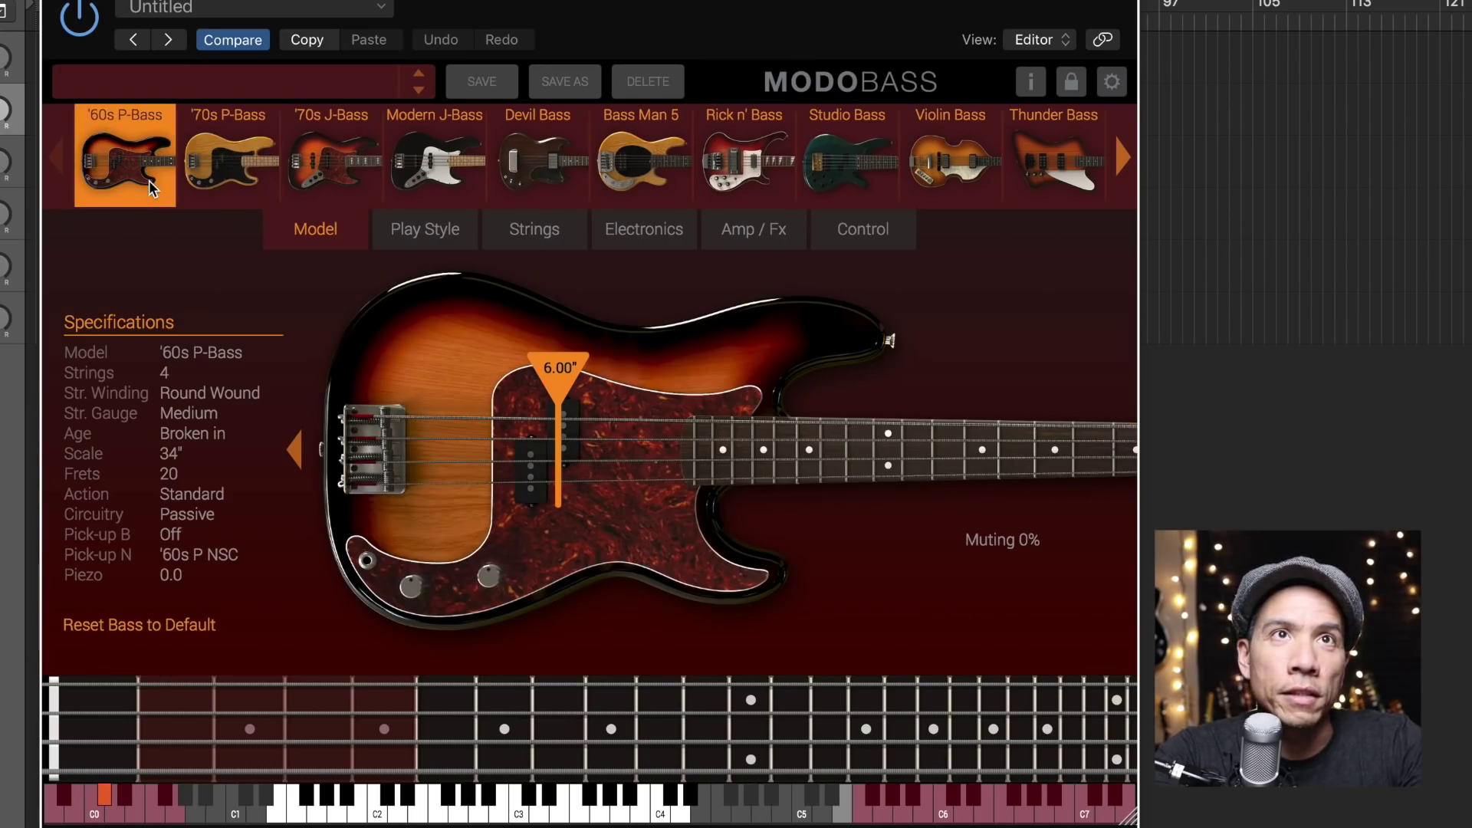
pyautogui.click(242, 165)
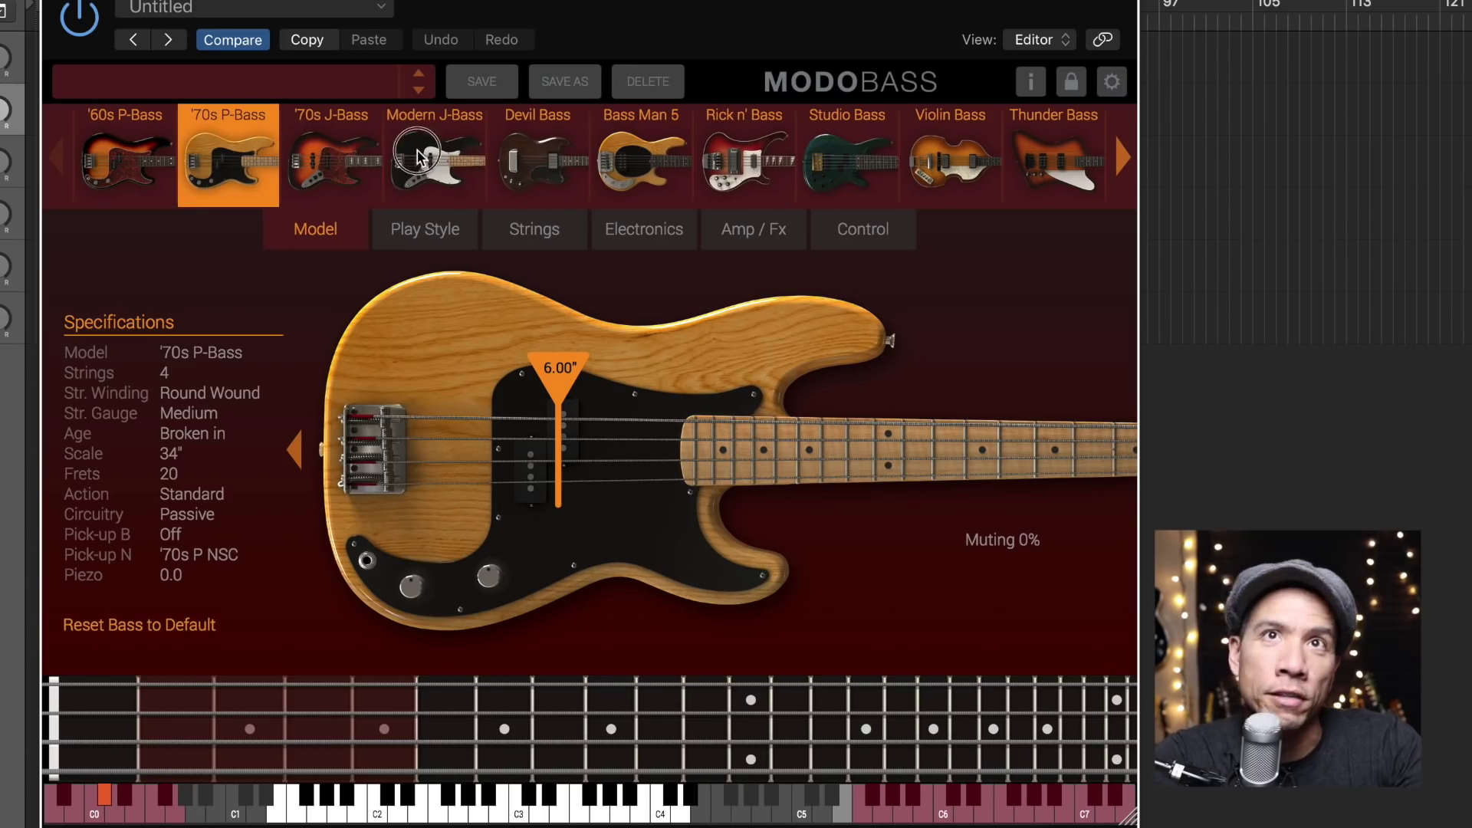
pyautogui.click(475, 160)
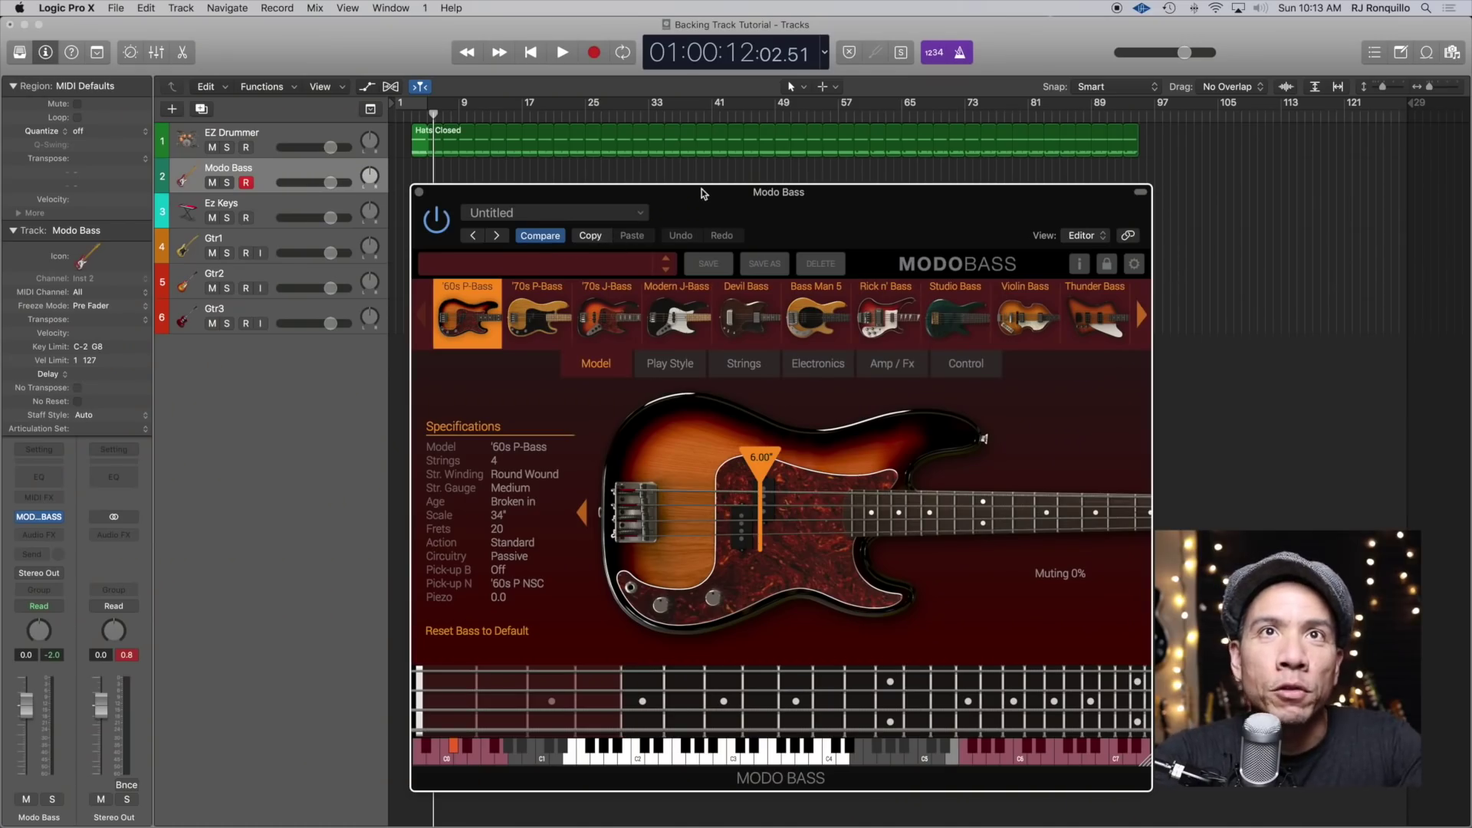
# Try pickup positions of 1.80 and 2.83 inches, then move the plucking position to about 5.96 inches
pyautogui.moveTo(702, 189); pyautogui.dragTo(676, 115)
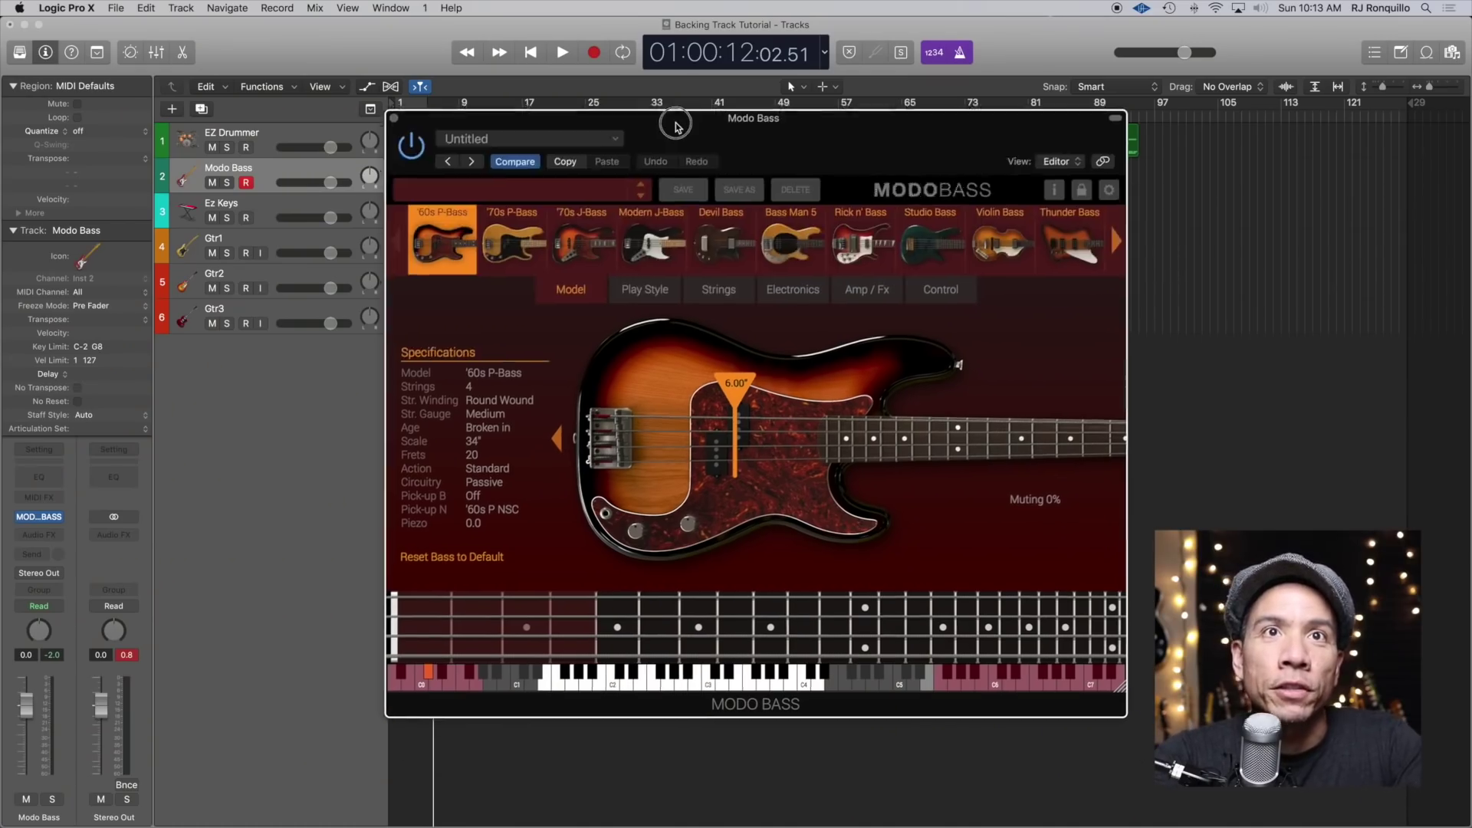
pyautogui.moveTo(735, 417); pyautogui.dragTo(677, 421)
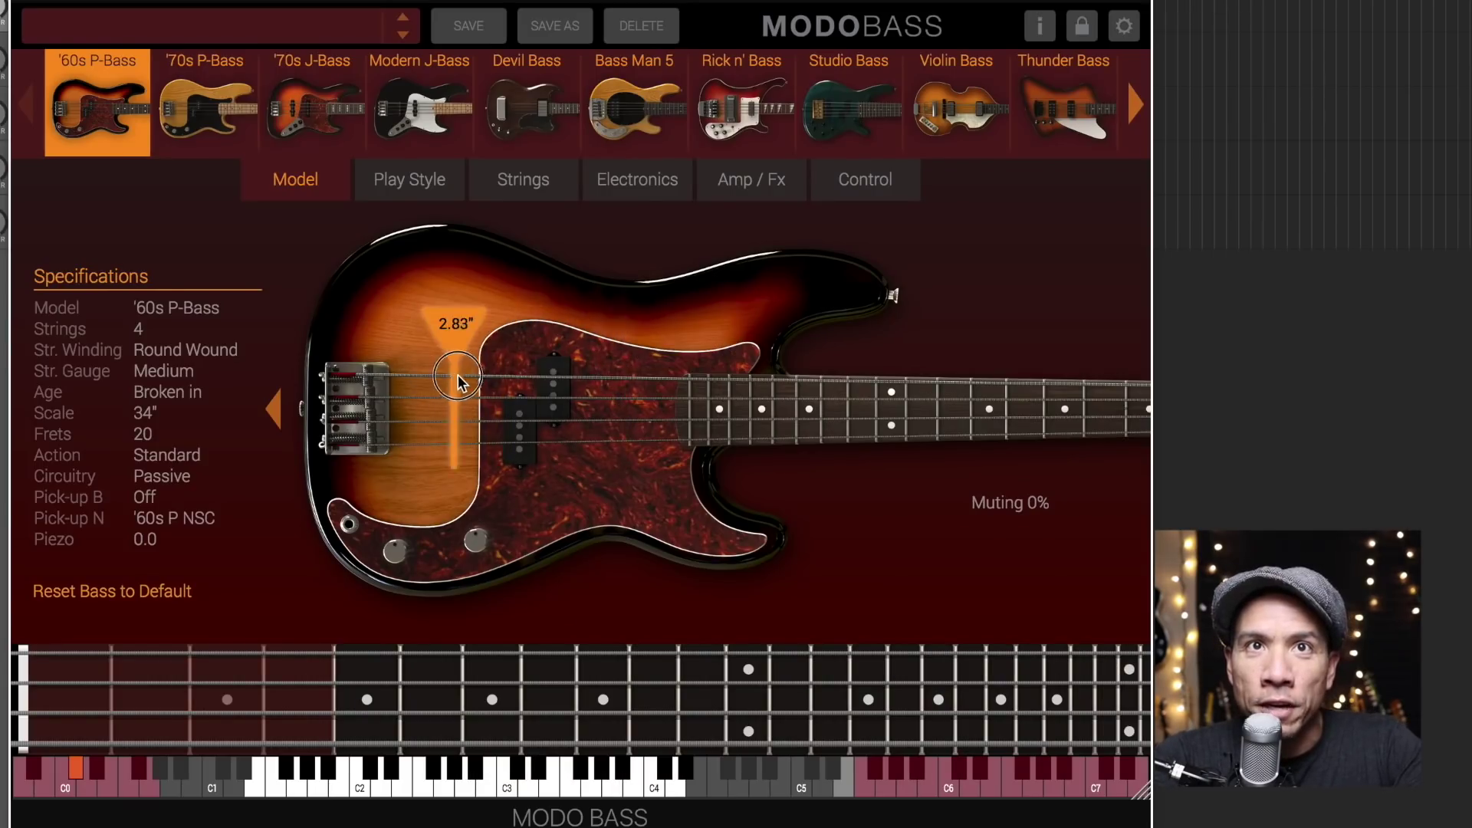
pyautogui.moveTo(458, 381)
pyautogui.mouseDown()
pyautogui.moveTo(528, 382)
pyautogui.moveTo(396, 397)
pyautogui.moveTo(414, 329)
pyautogui.moveTo(507, 337)
pyautogui.mouseUp()
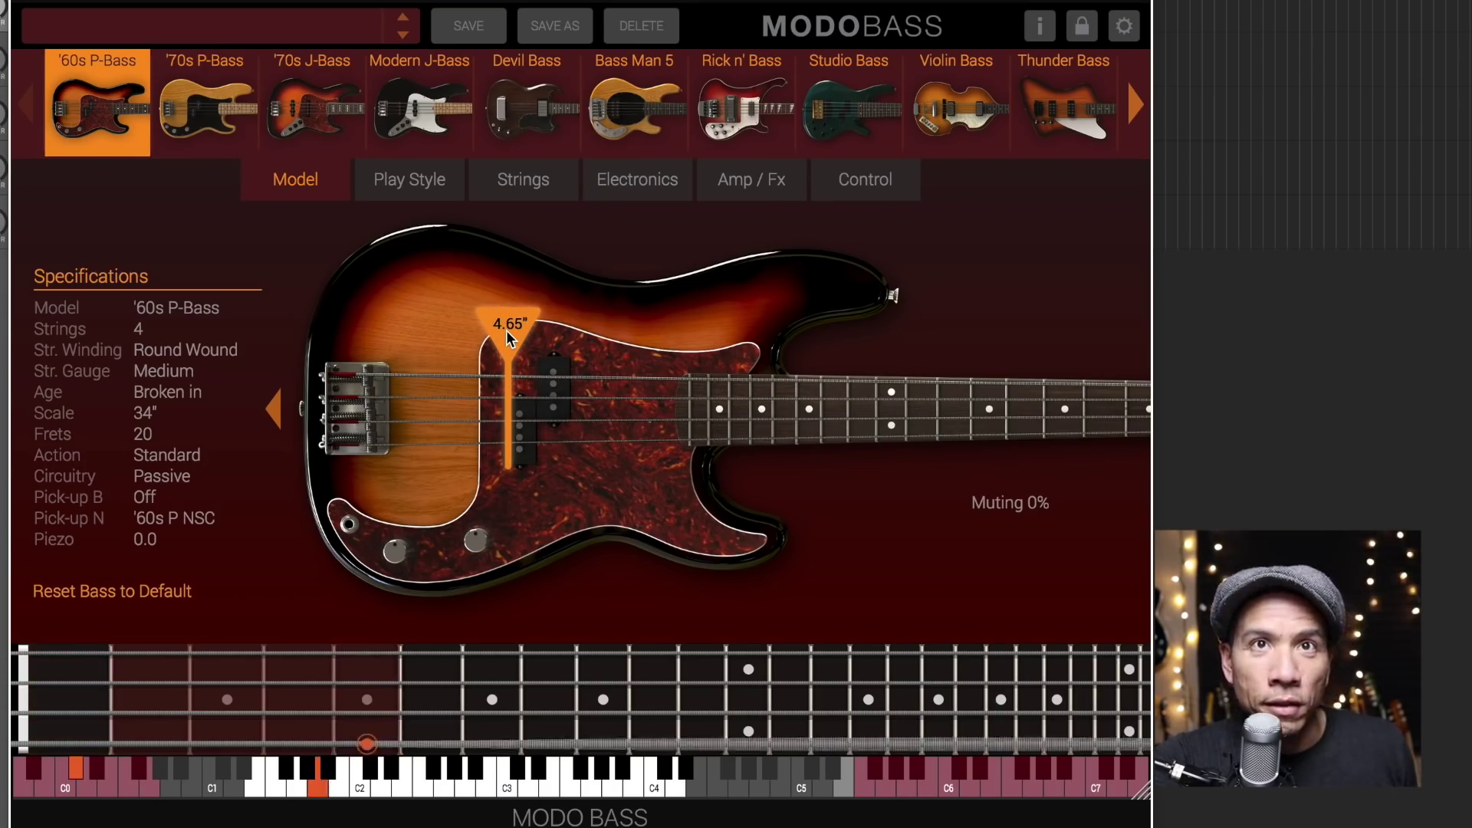
pyautogui.moveTo(506, 331)
pyautogui.mouseDown()
pyautogui.moveTo(393, 352)
pyautogui.moveTo(814, 346)
pyautogui.mouseUp()
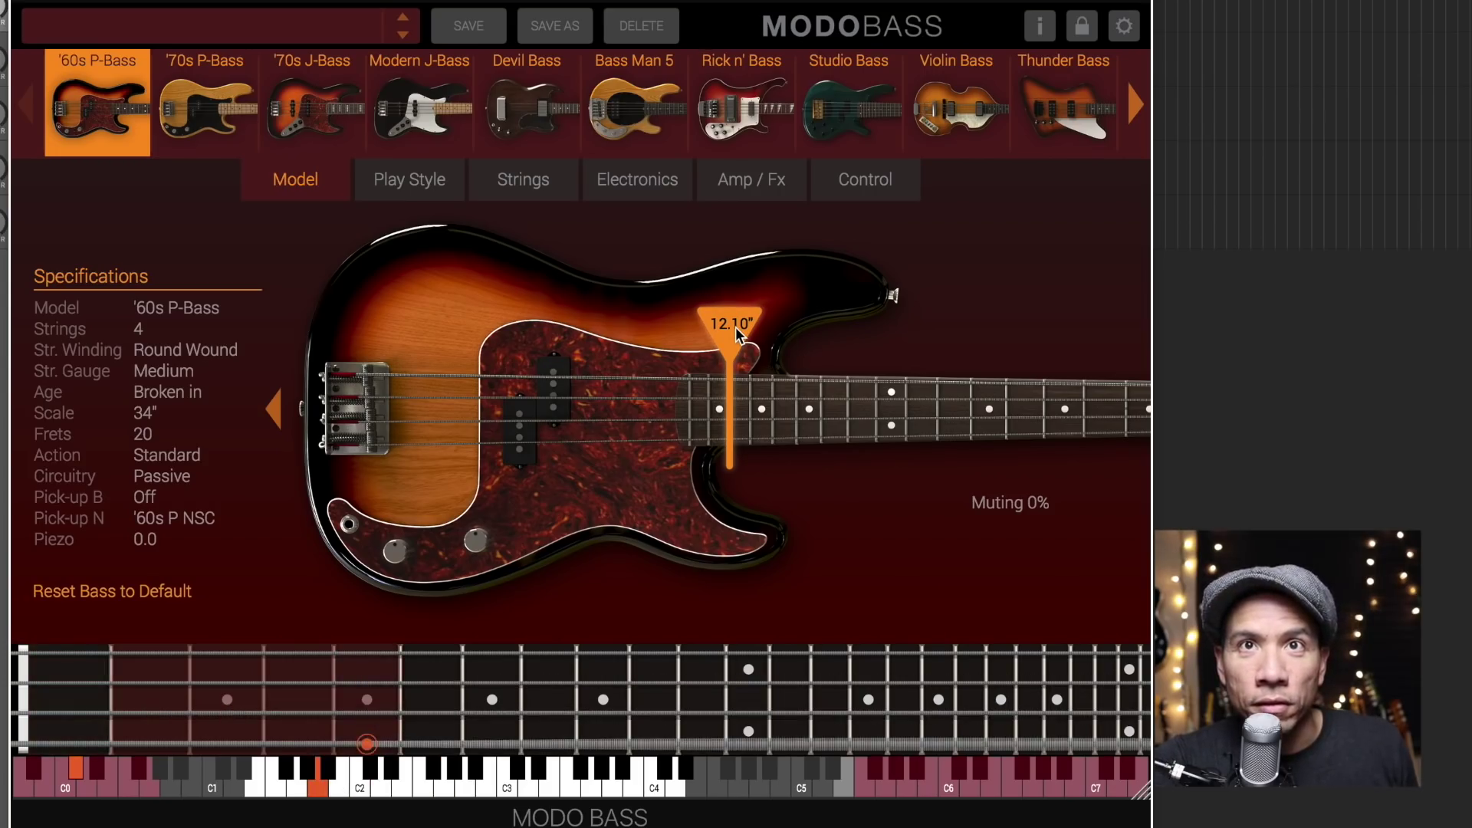
pyautogui.moveTo(734, 326); pyautogui.dragTo(551, 339)
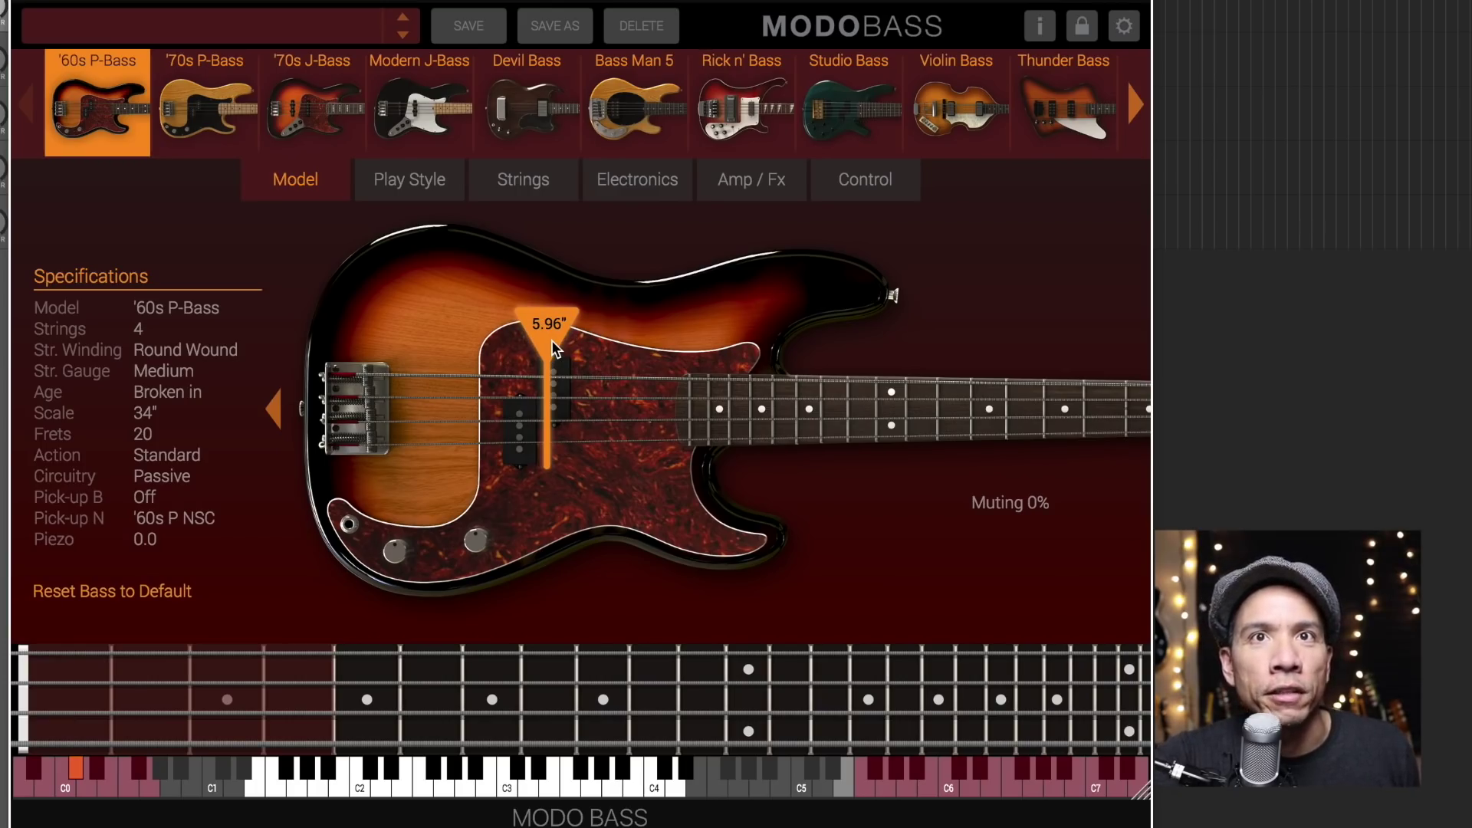
# Set the Play Style to PICK after trying SLAP, and test the MUTING knob
pyautogui.click(407, 183)
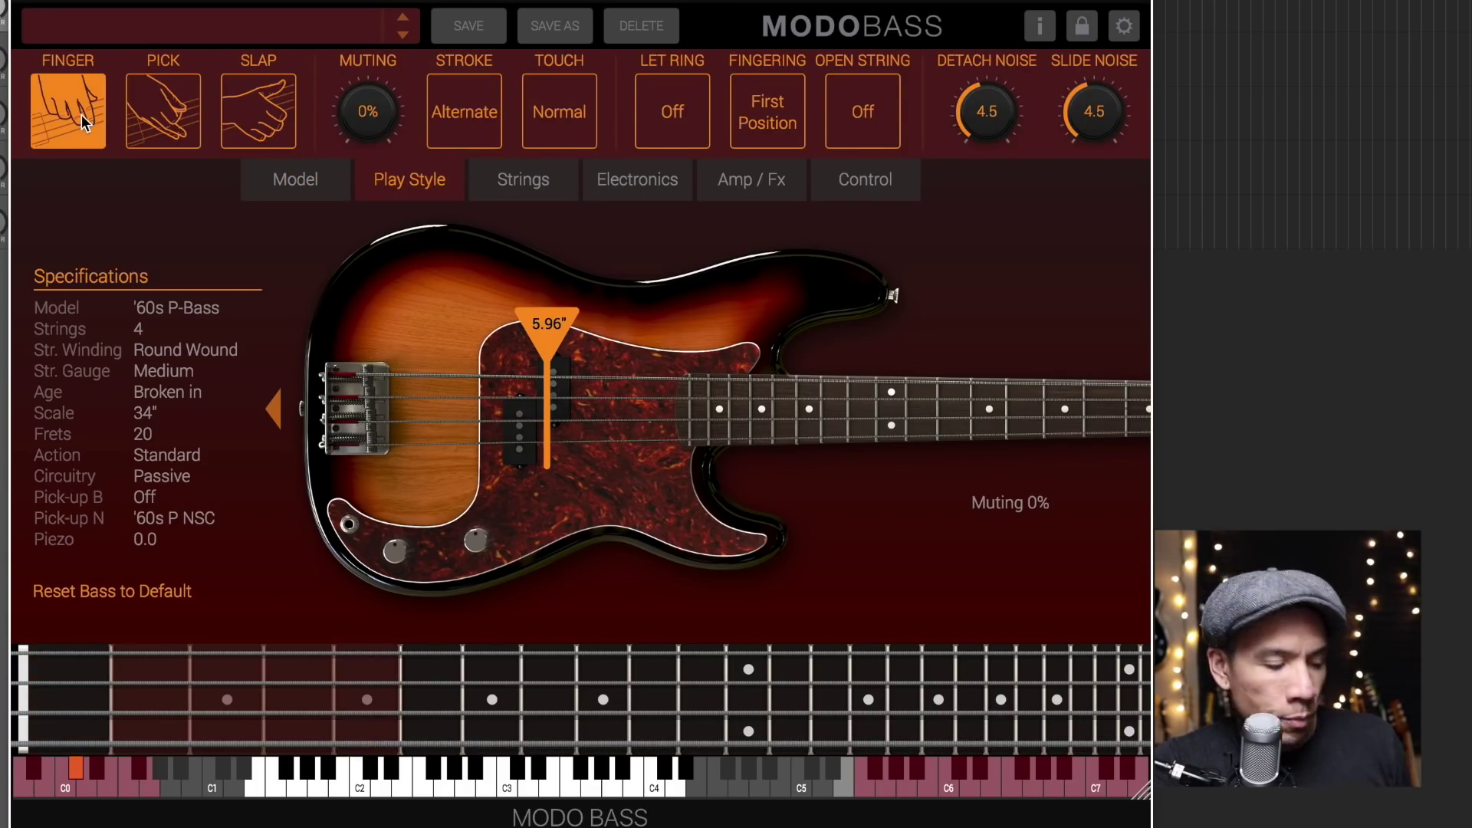
pyautogui.click(162, 112)
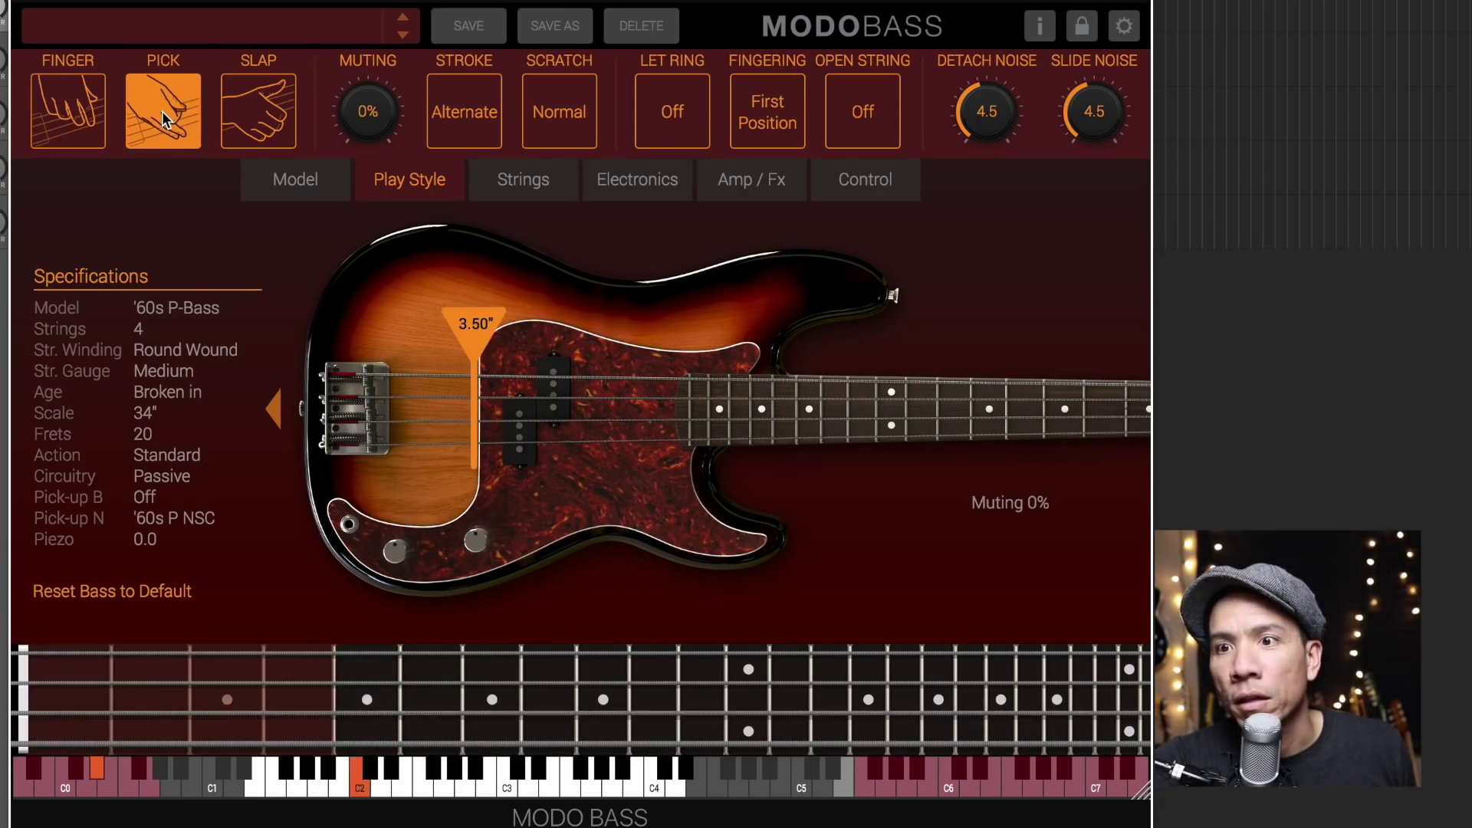
pyautogui.click(249, 119)
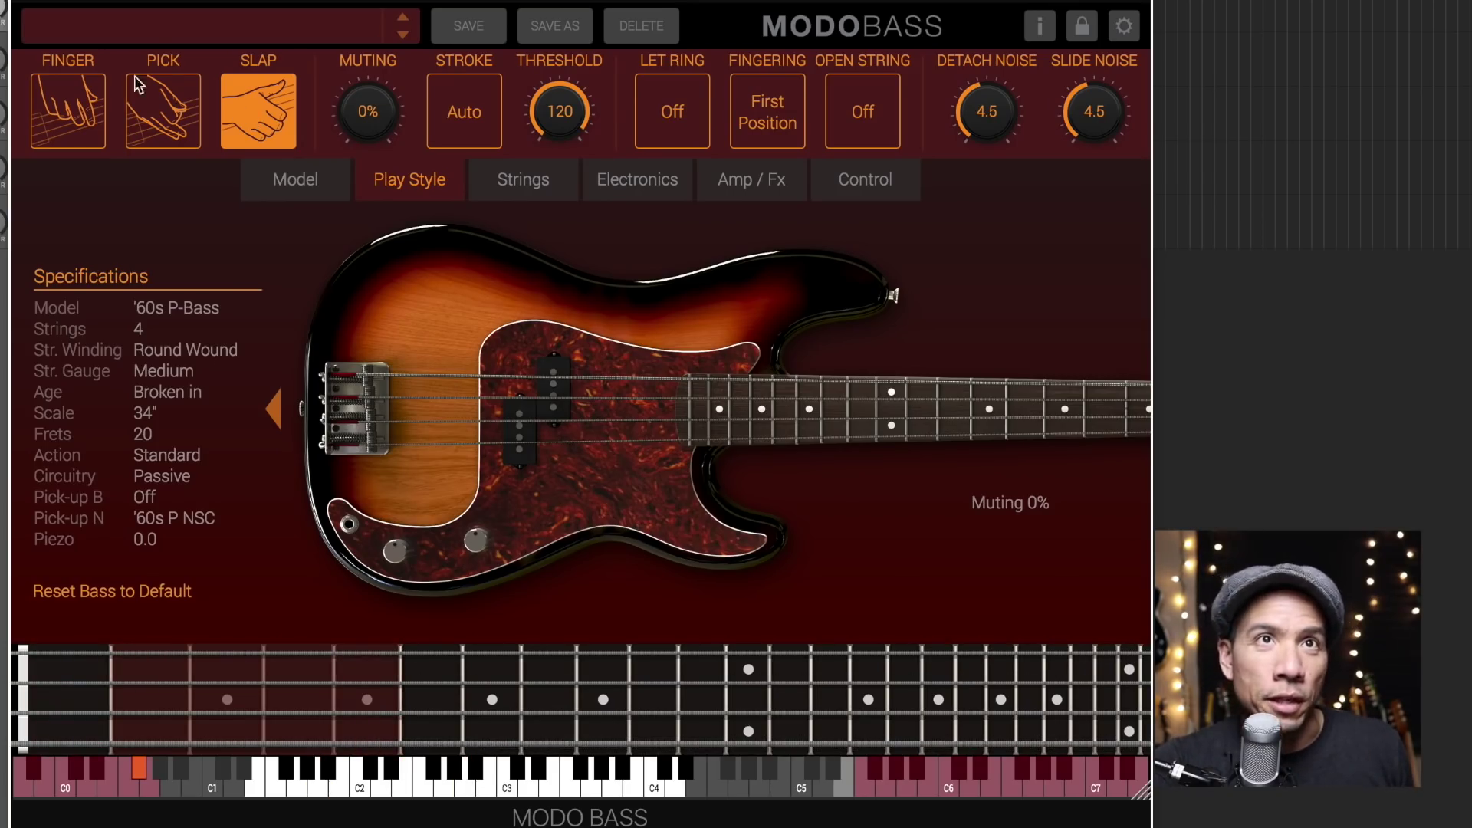
pyautogui.click(163, 115)
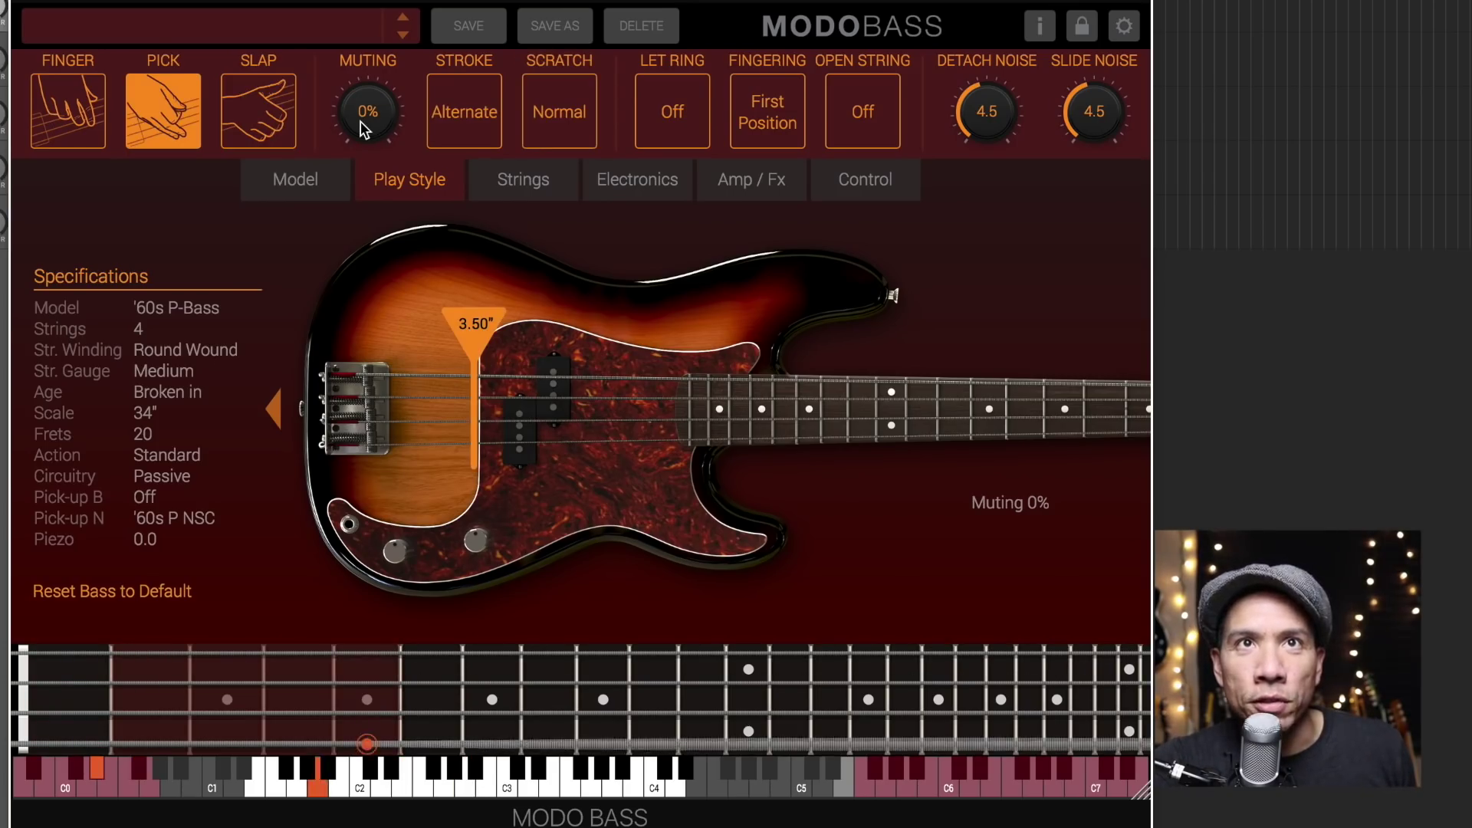
pyautogui.click(357, 124)
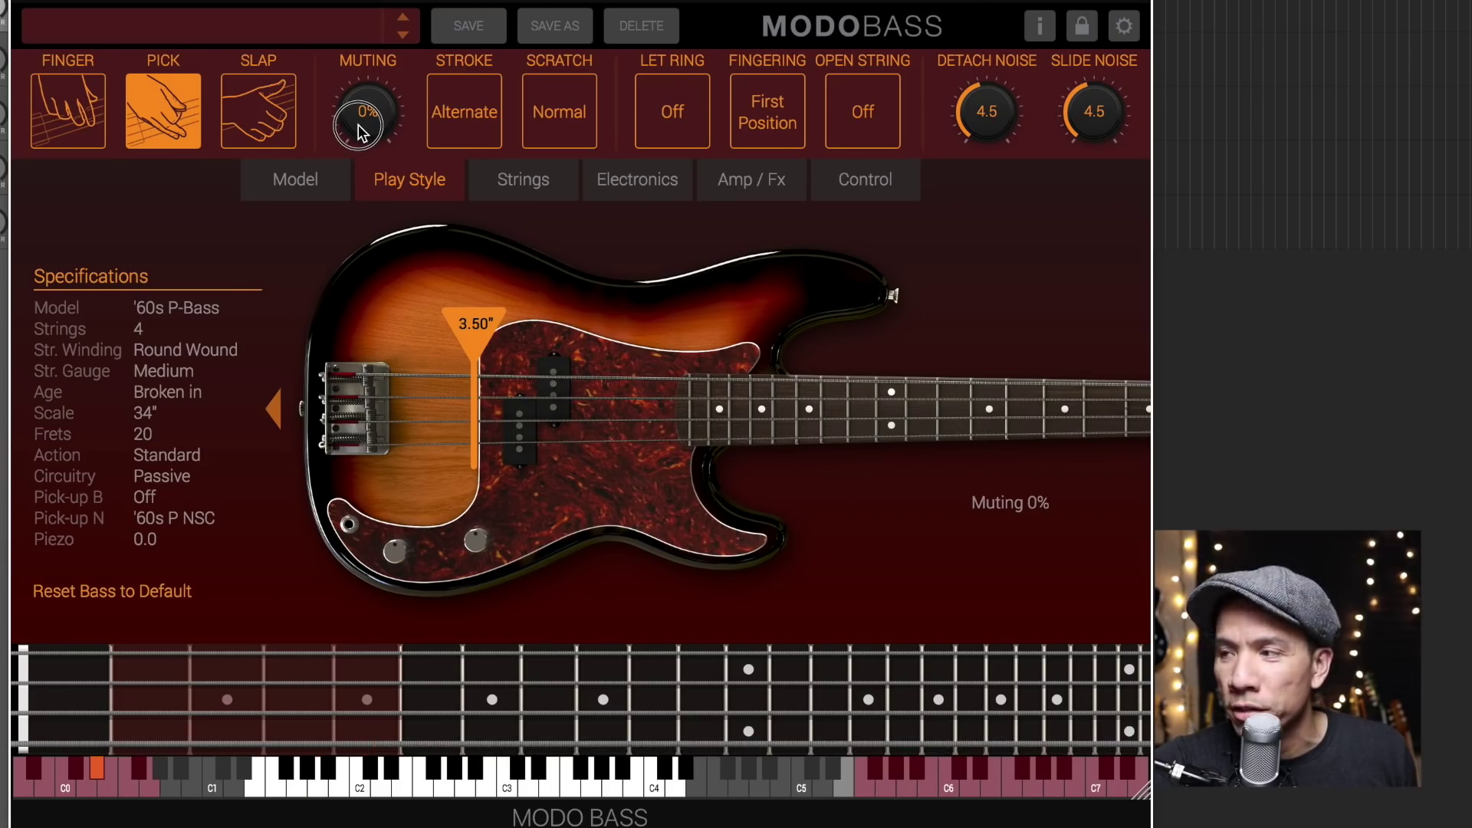
pyautogui.moveTo(357, 124); pyautogui.dragTo(357, 47)
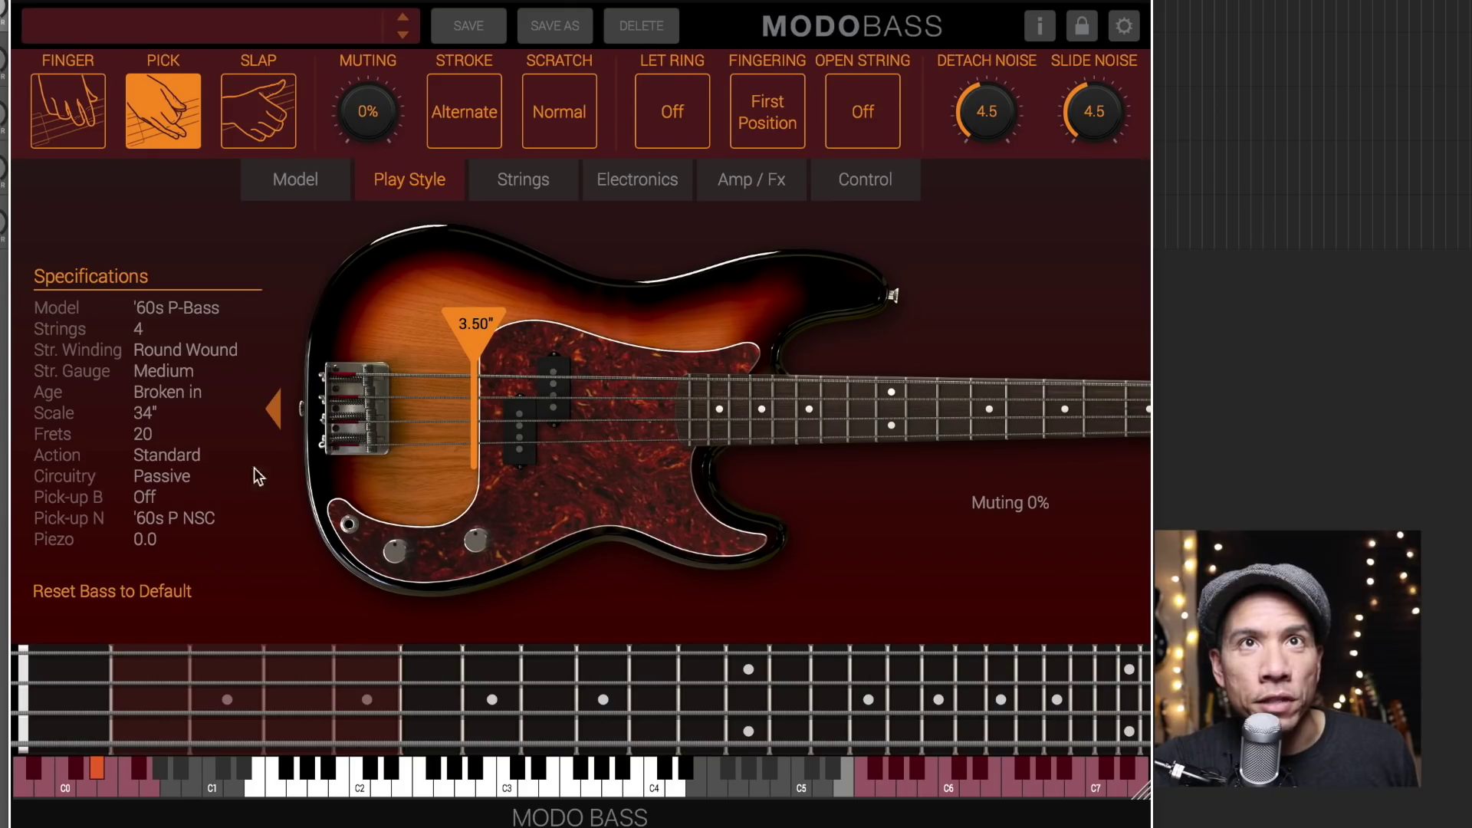
# Set the bass to five strings with drop tuning on and Standard string action
pyautogui.click(523, 184)
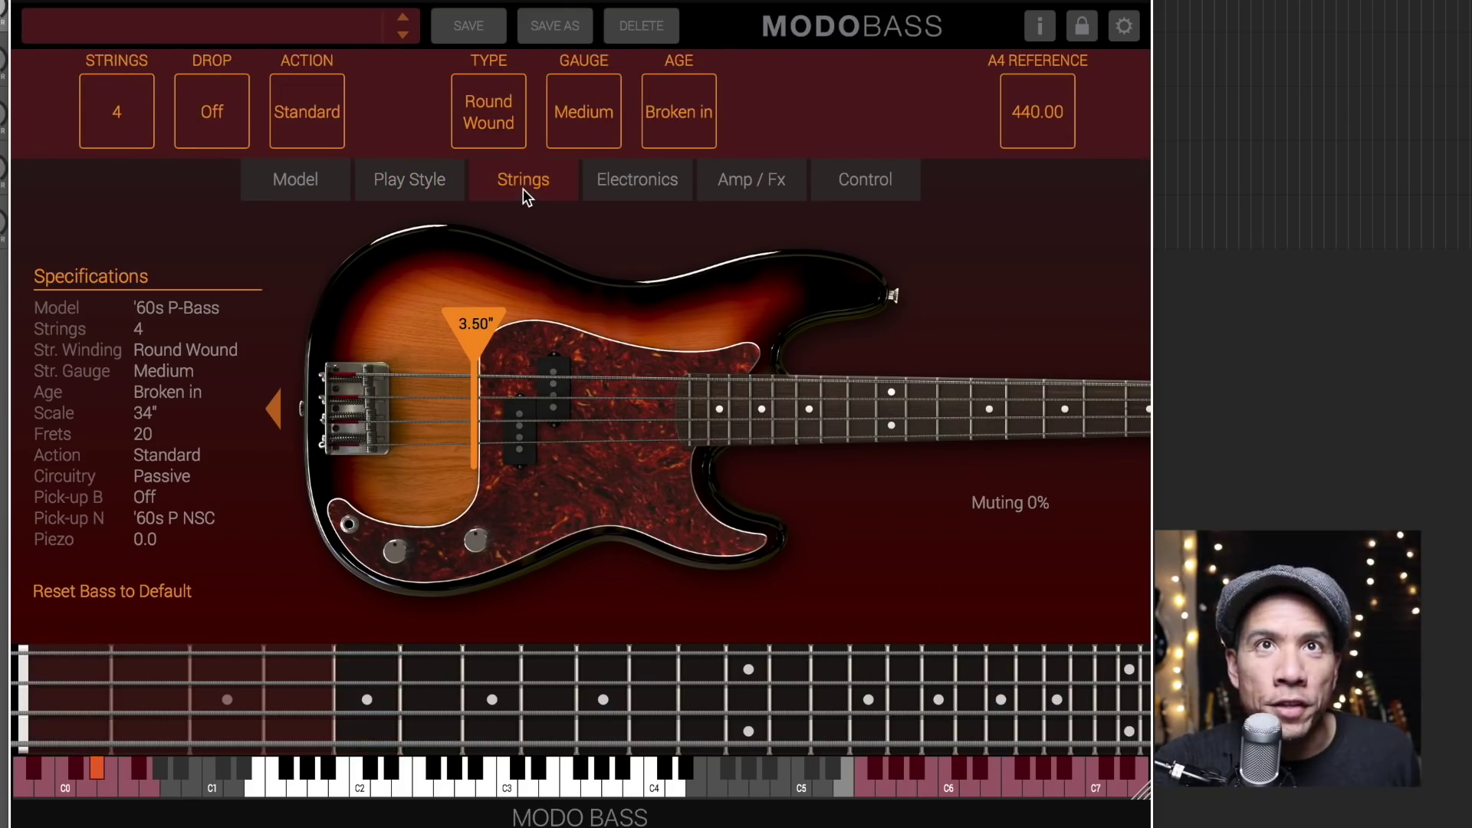
pyautogui.click(144, 115)
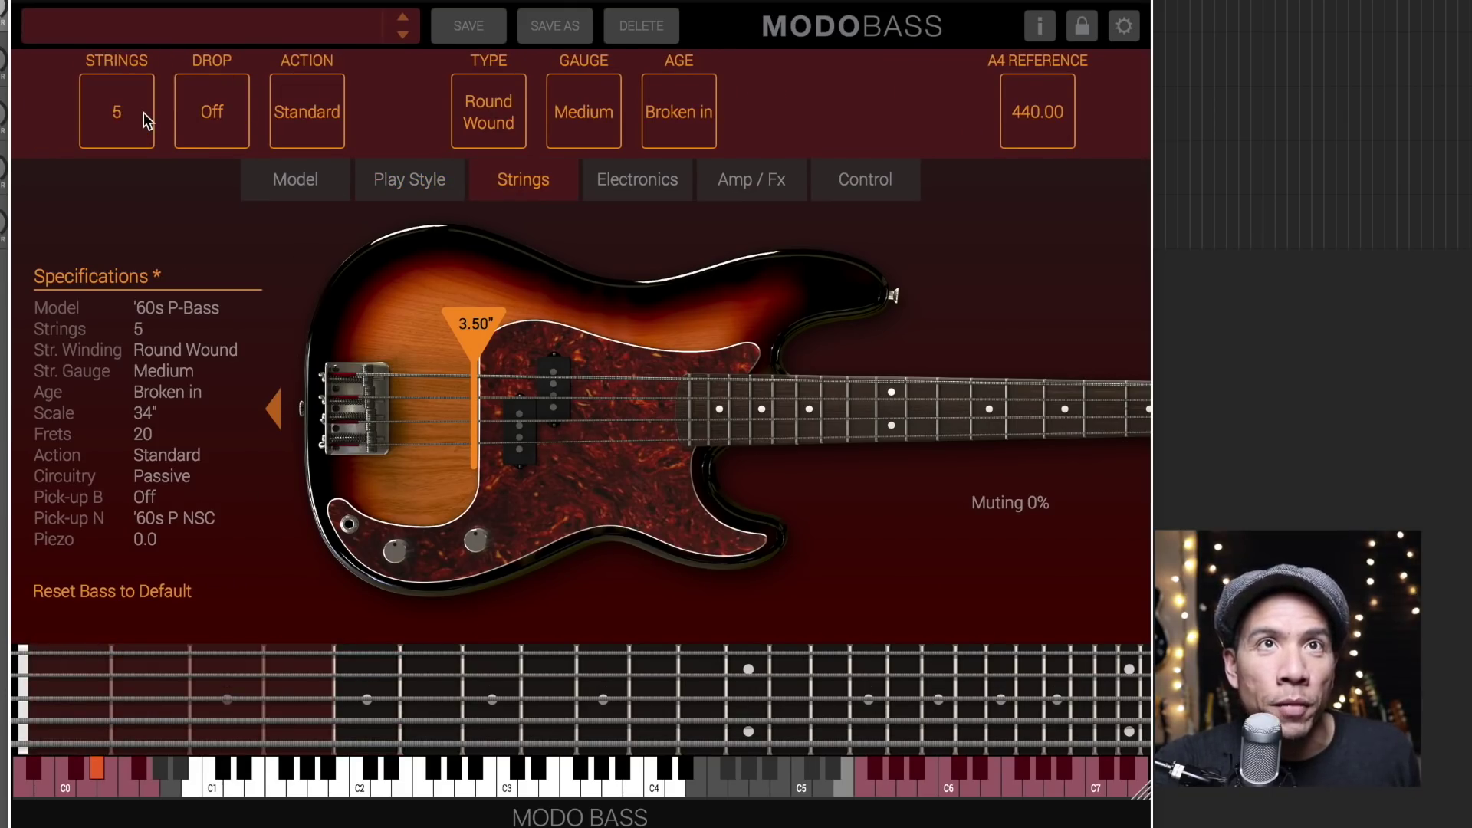
pyautogui.click(213, 138)
pyautogui.click(307, 123)
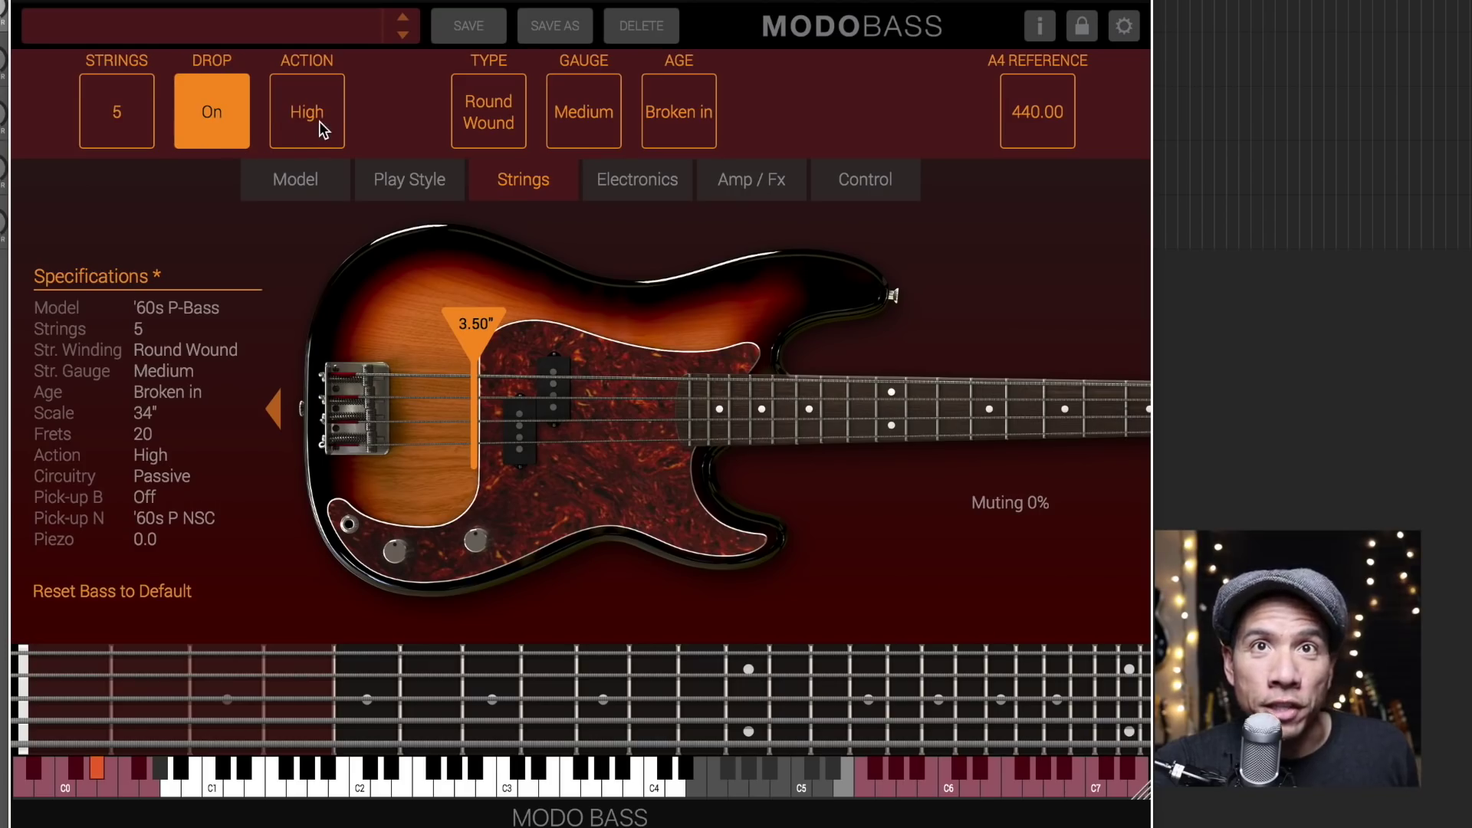
pyautogui.click(319, 121)
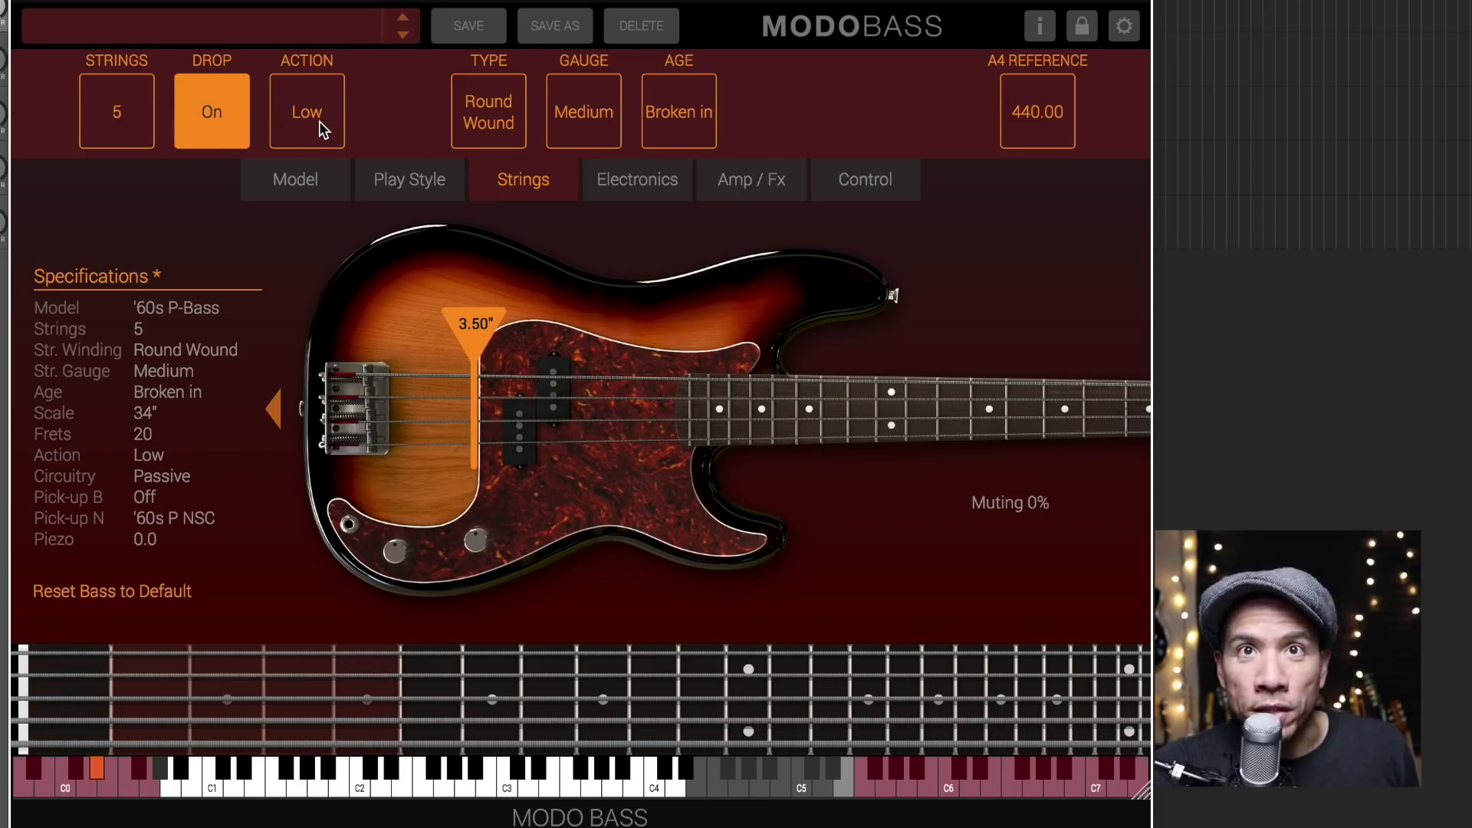
pyautogui.click(319, 121)
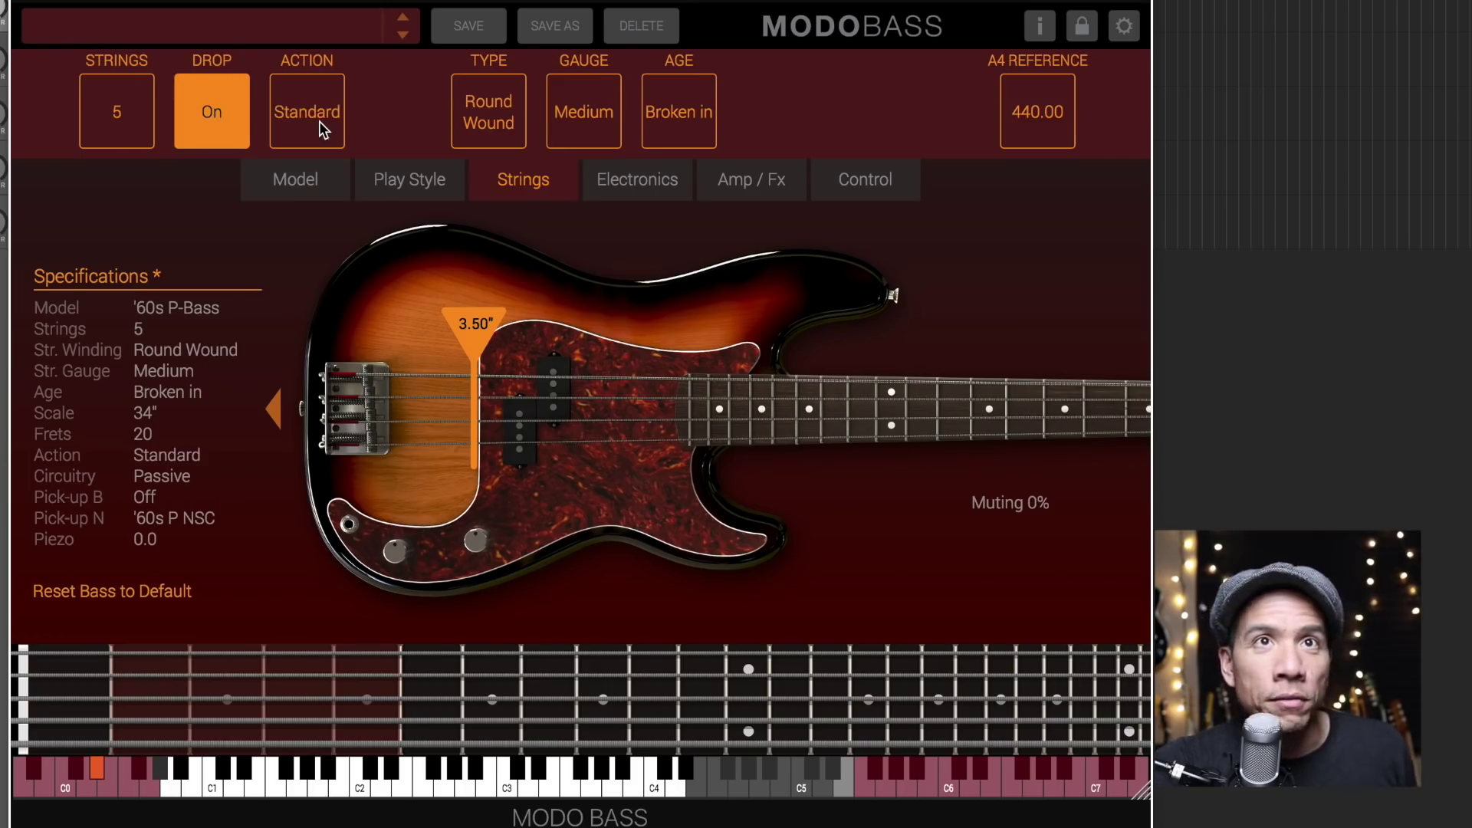
# Choose Round Wound, Light gauge strings, adjust string age, and return to the Model view
pyautogui.click(510, 109)
pyautogui.click(584, 107)
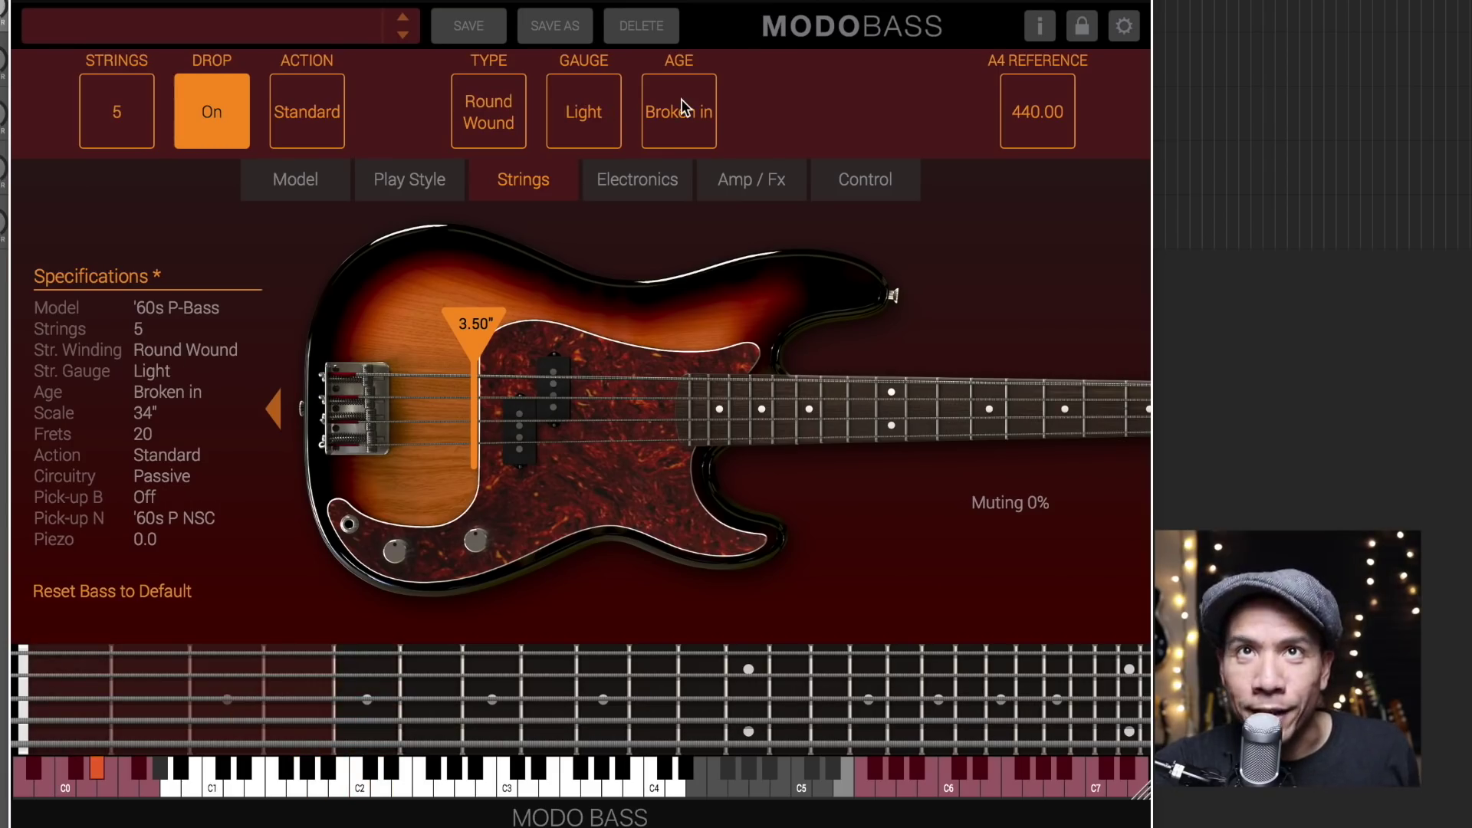
pyautogui.click(681, 99)
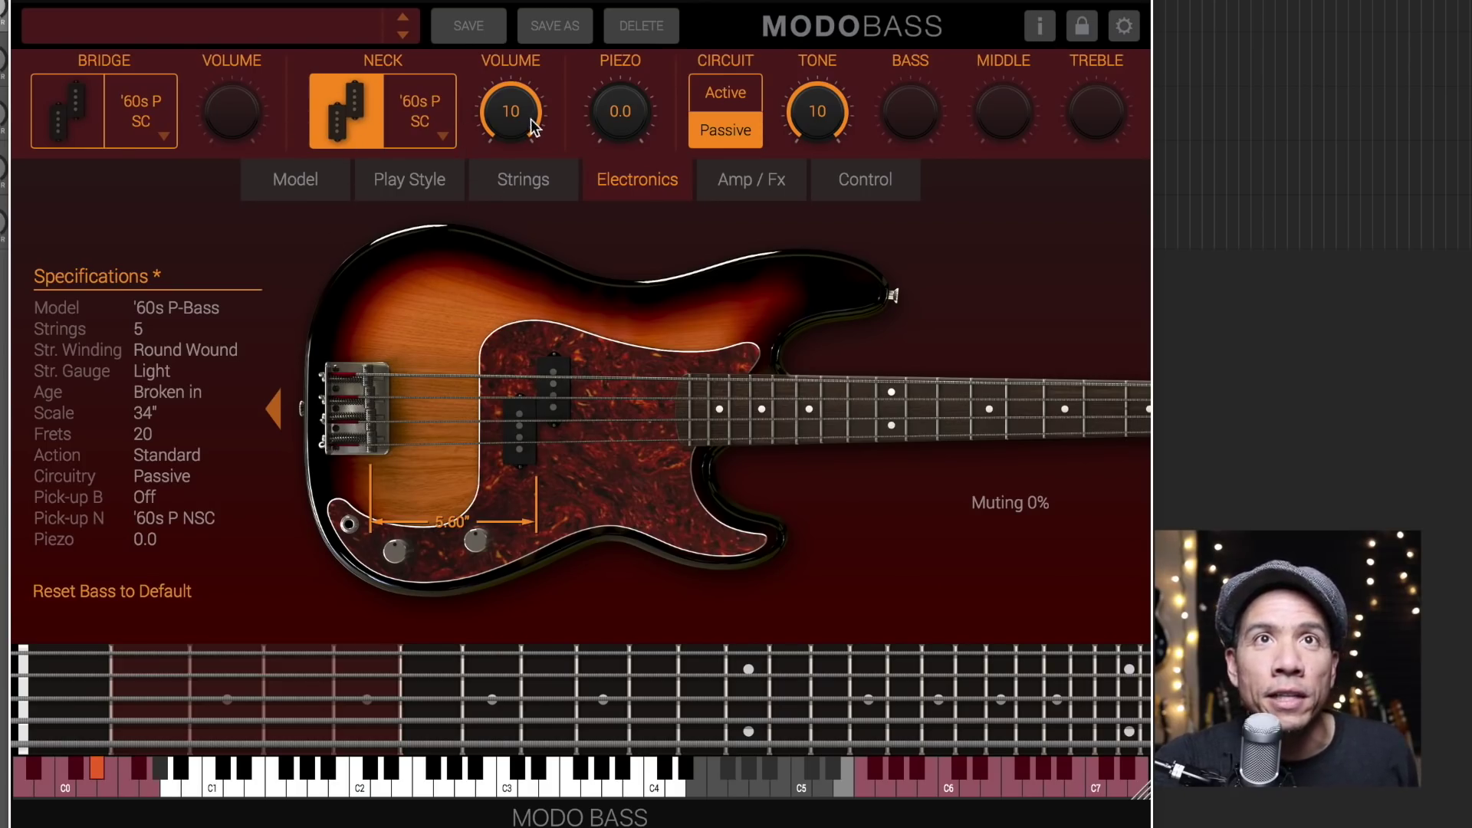
pyautogui.click(317, 179)
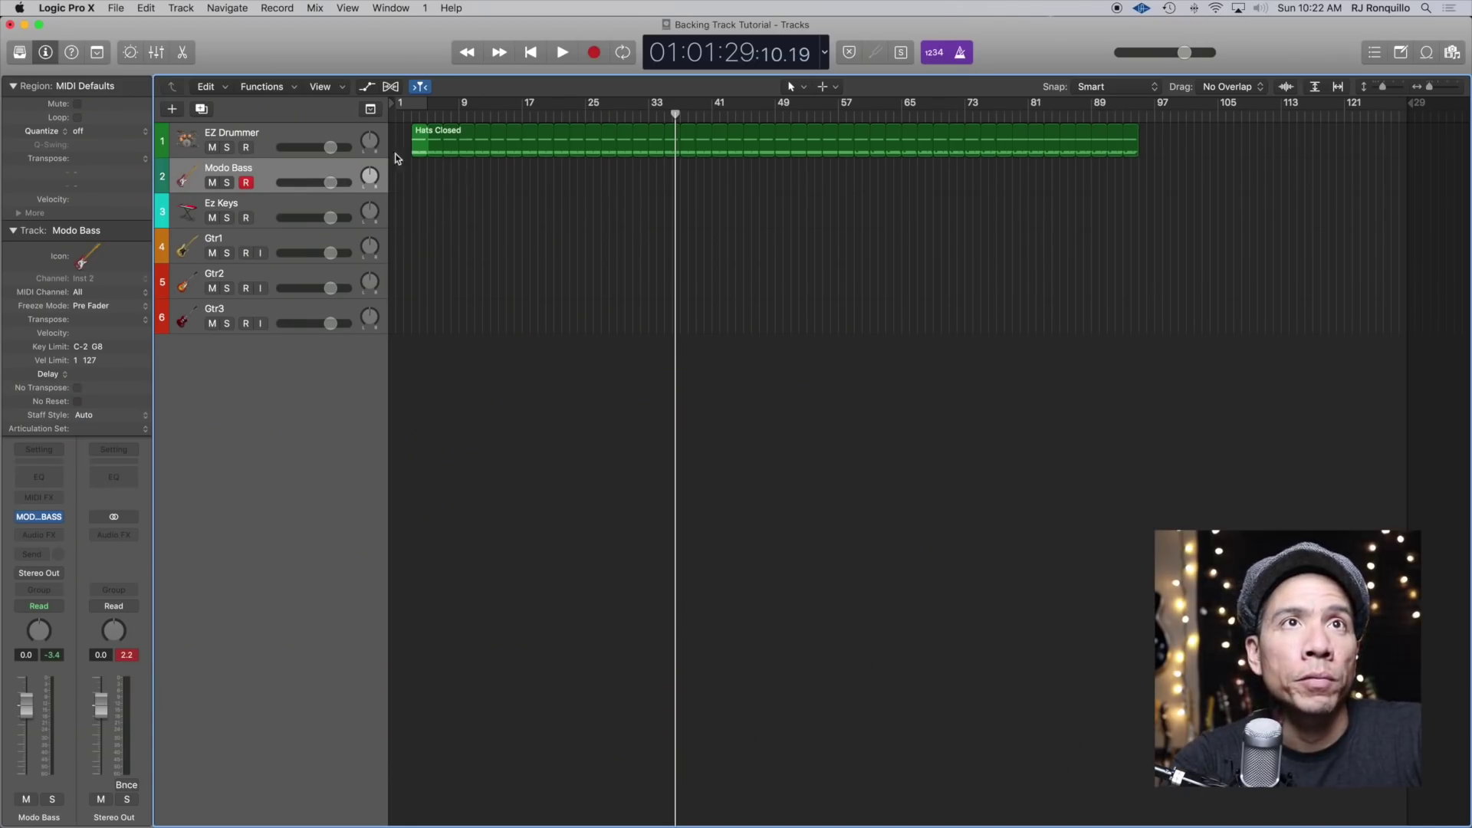
# Play the drums from the song start, then begin recording a bass performance on Modo Bass
pyautogui.press('Return')
pyautogui.press('space')
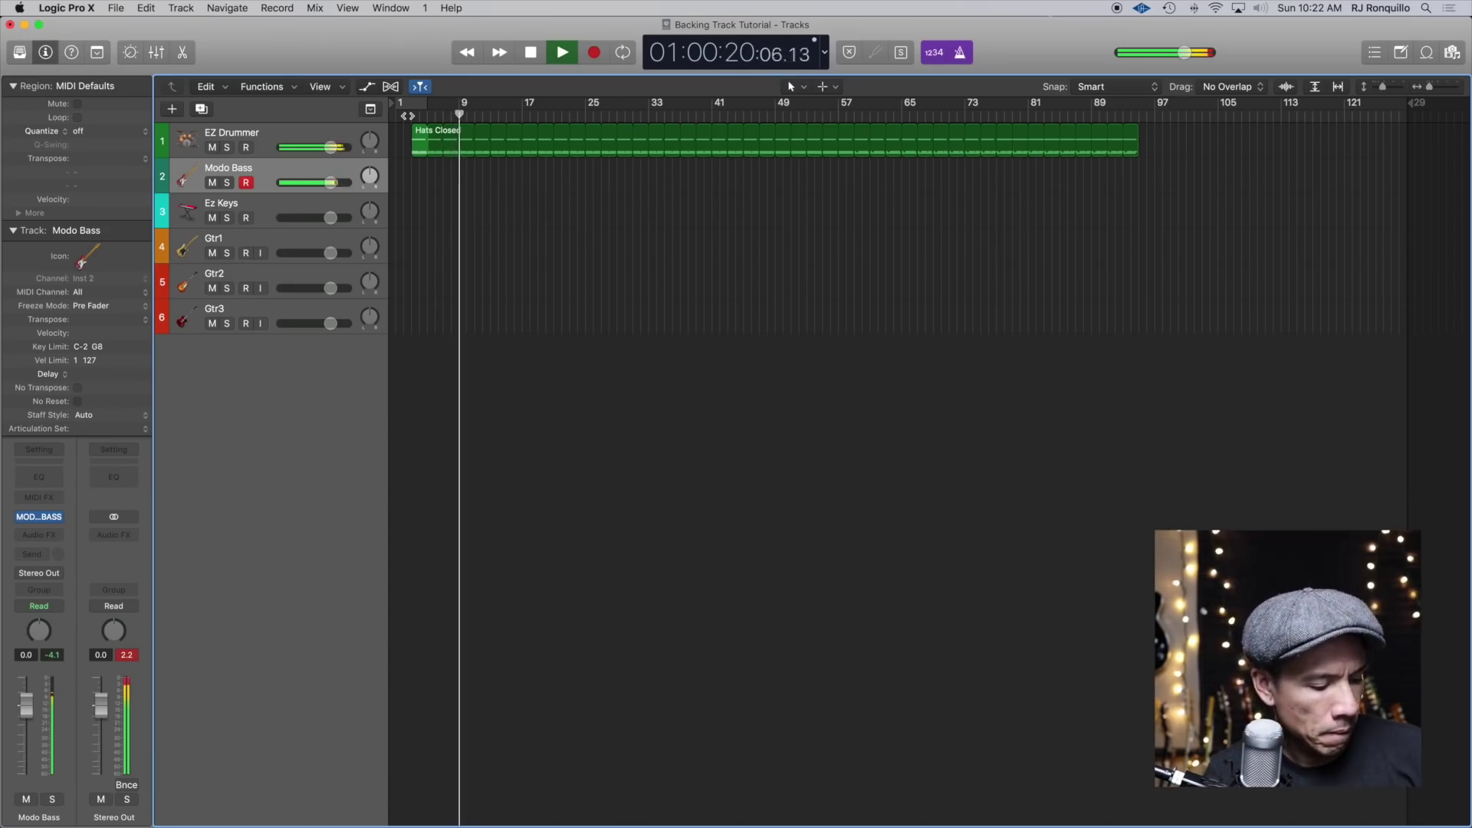
pyautogui.press('space')
pyautogui.press('Return')
pyautogui.press('r')
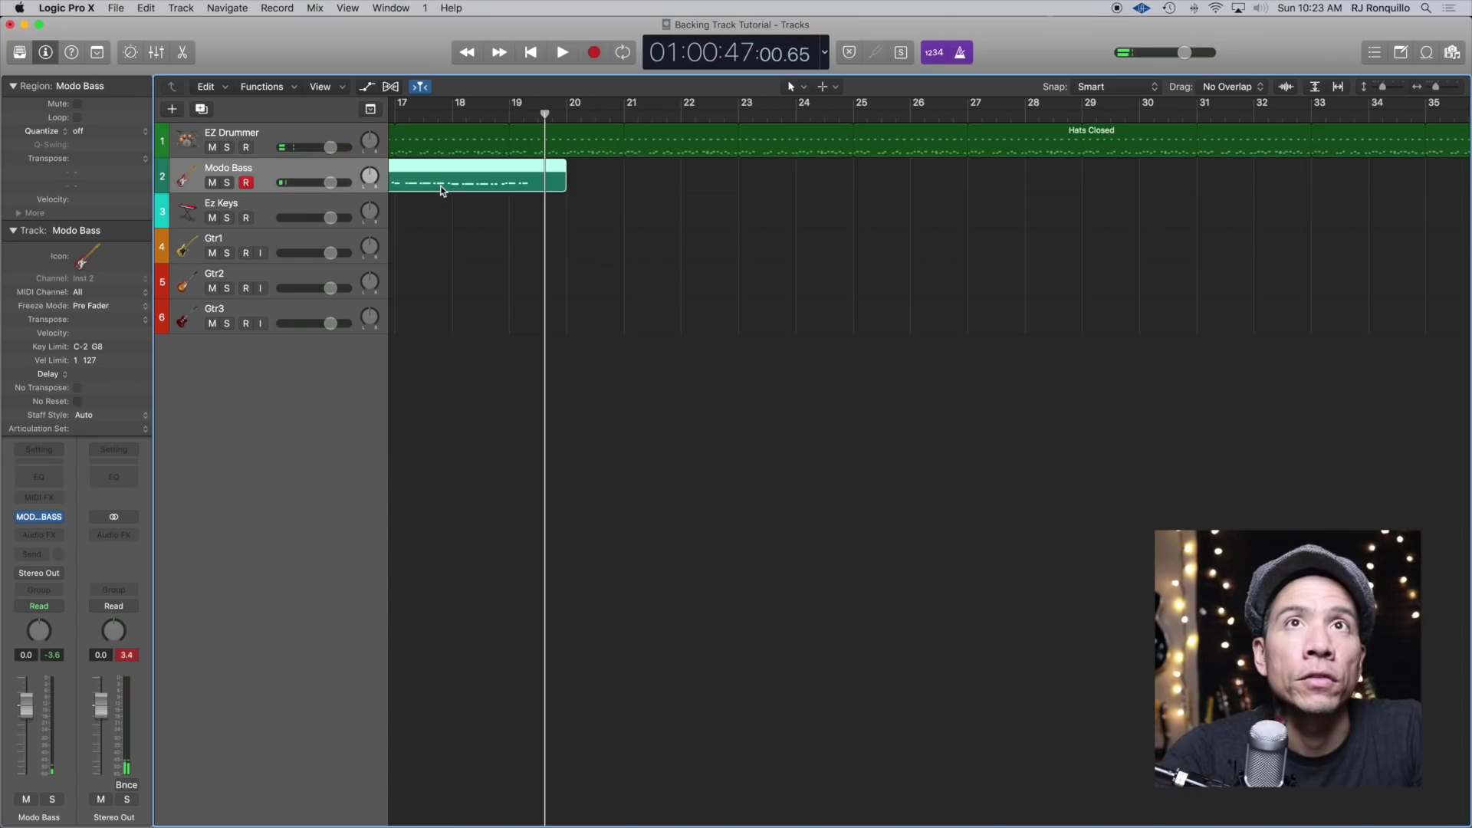
# Split the recorded bass region at bar 3 and delete the piece before it
pyautogui.hscroll(-15, 442, 190)
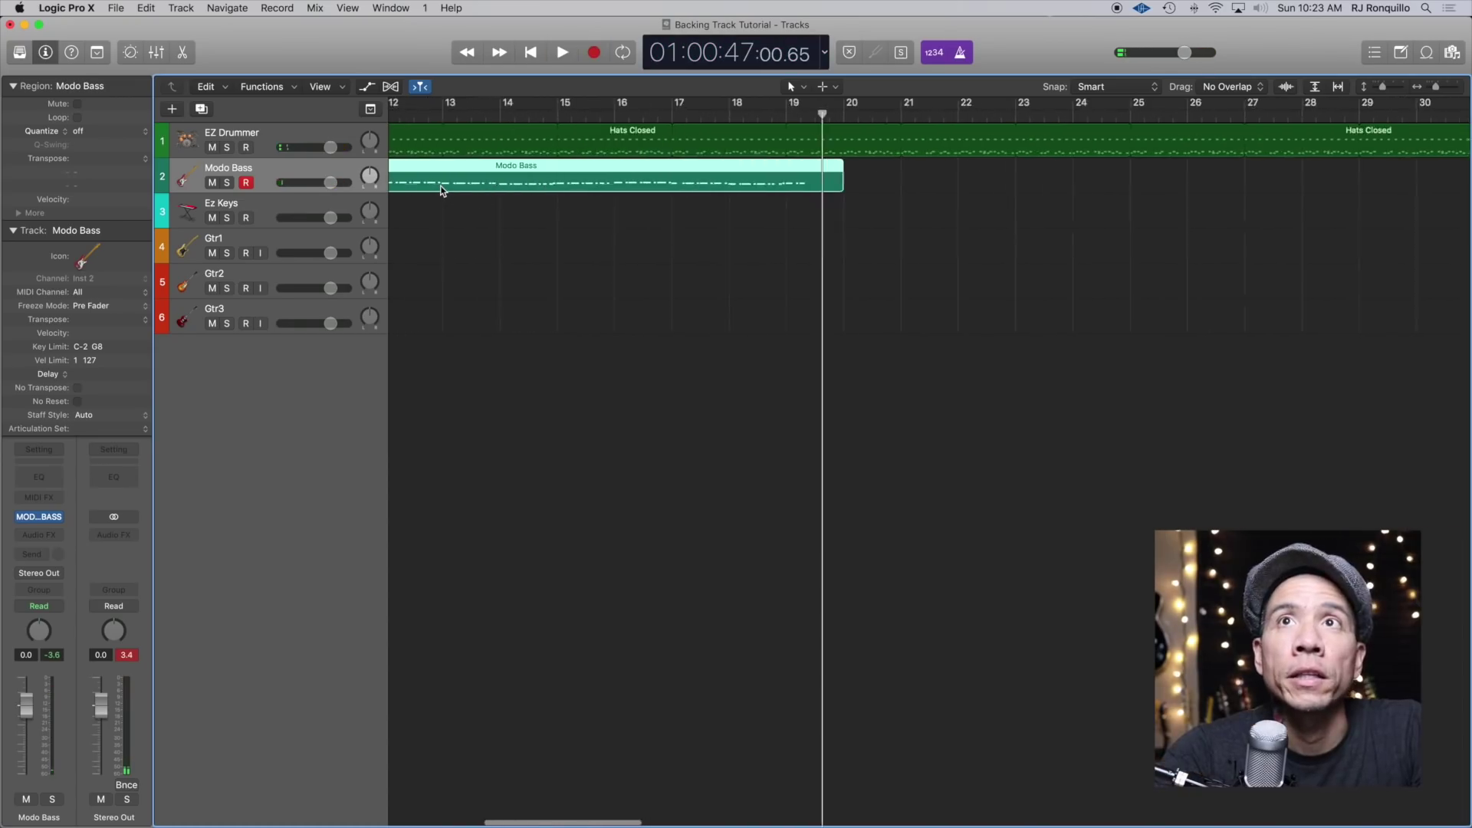
pyautogui.click(510, 177)
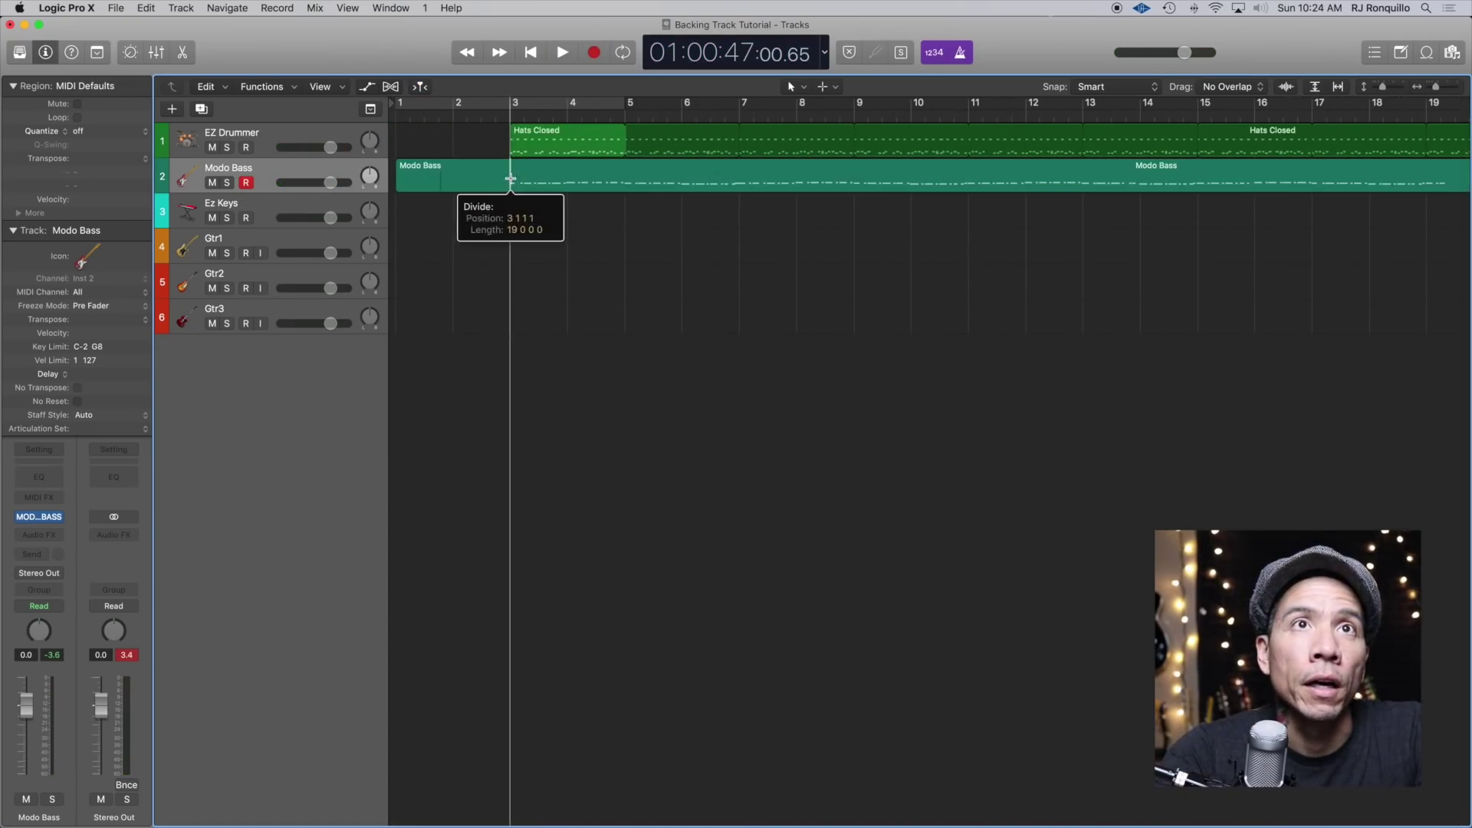
pyautogui.click(870, 310)
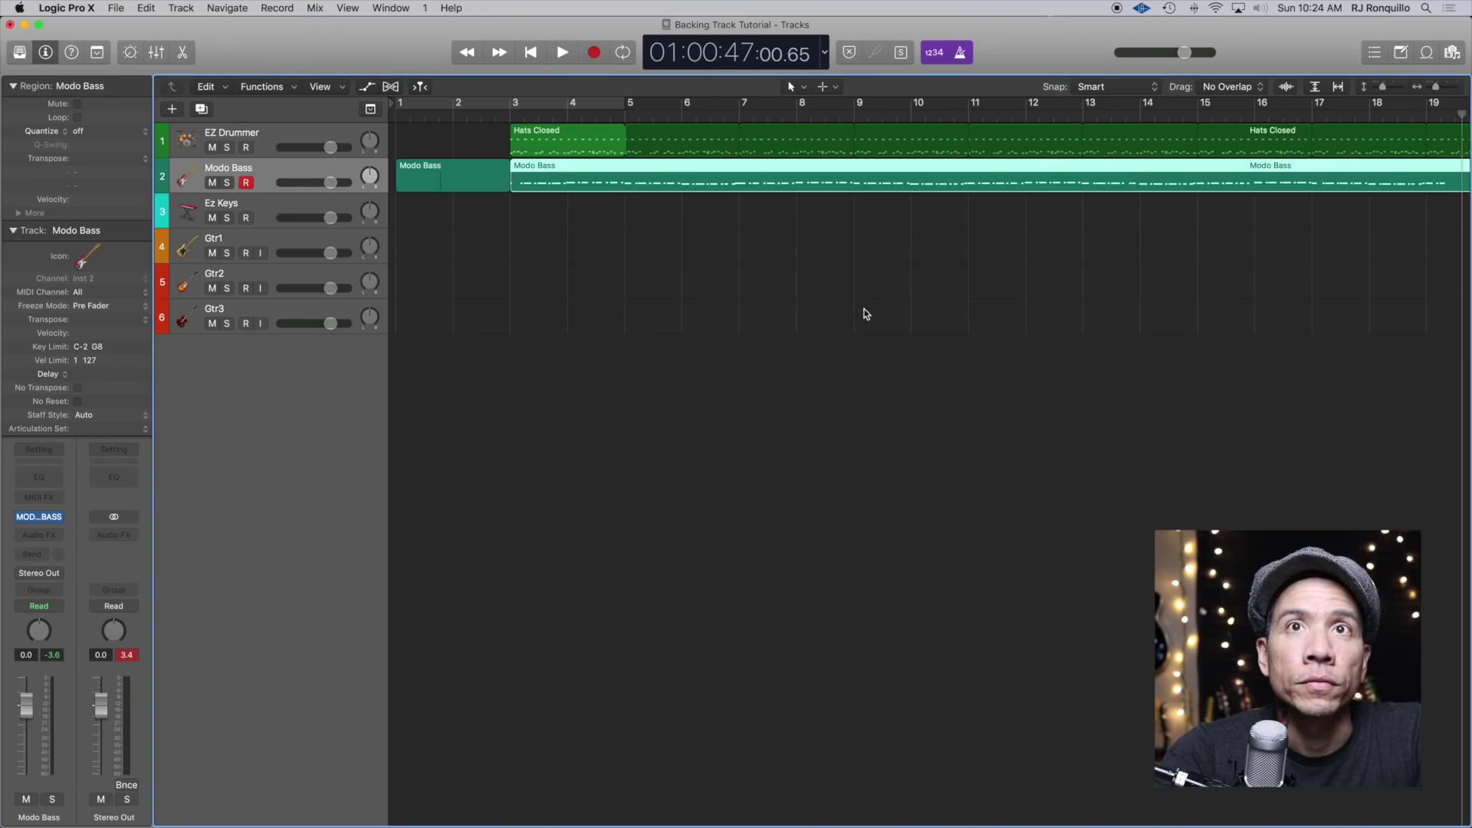
pyautogui.click(486, 184)
pyautogui.press('Delete')
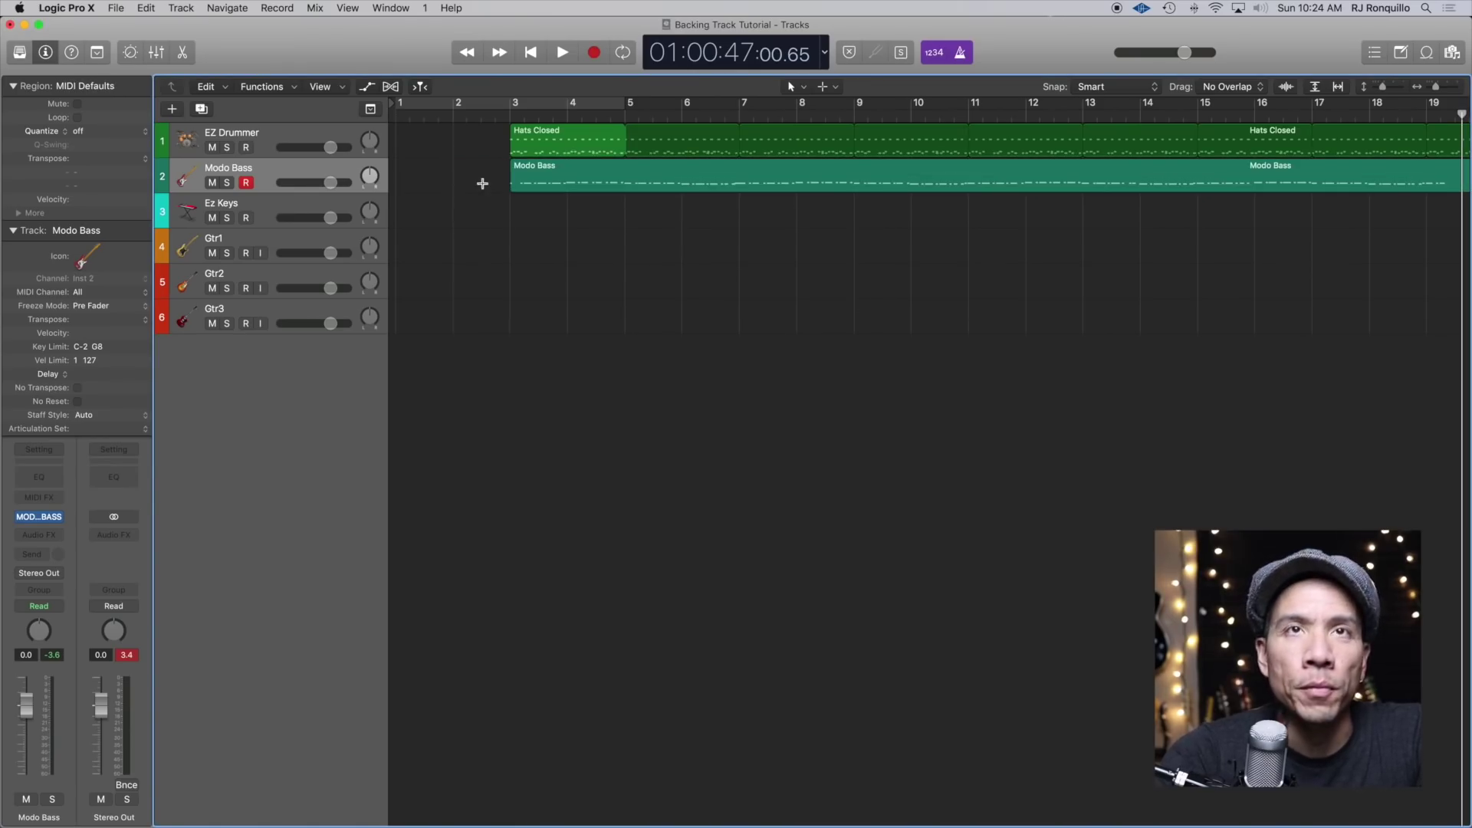
# Split the bass region at bar 19 and remove everything beyond it
pyautogui.press('super+Left')
pyautogui.click(849, 174)
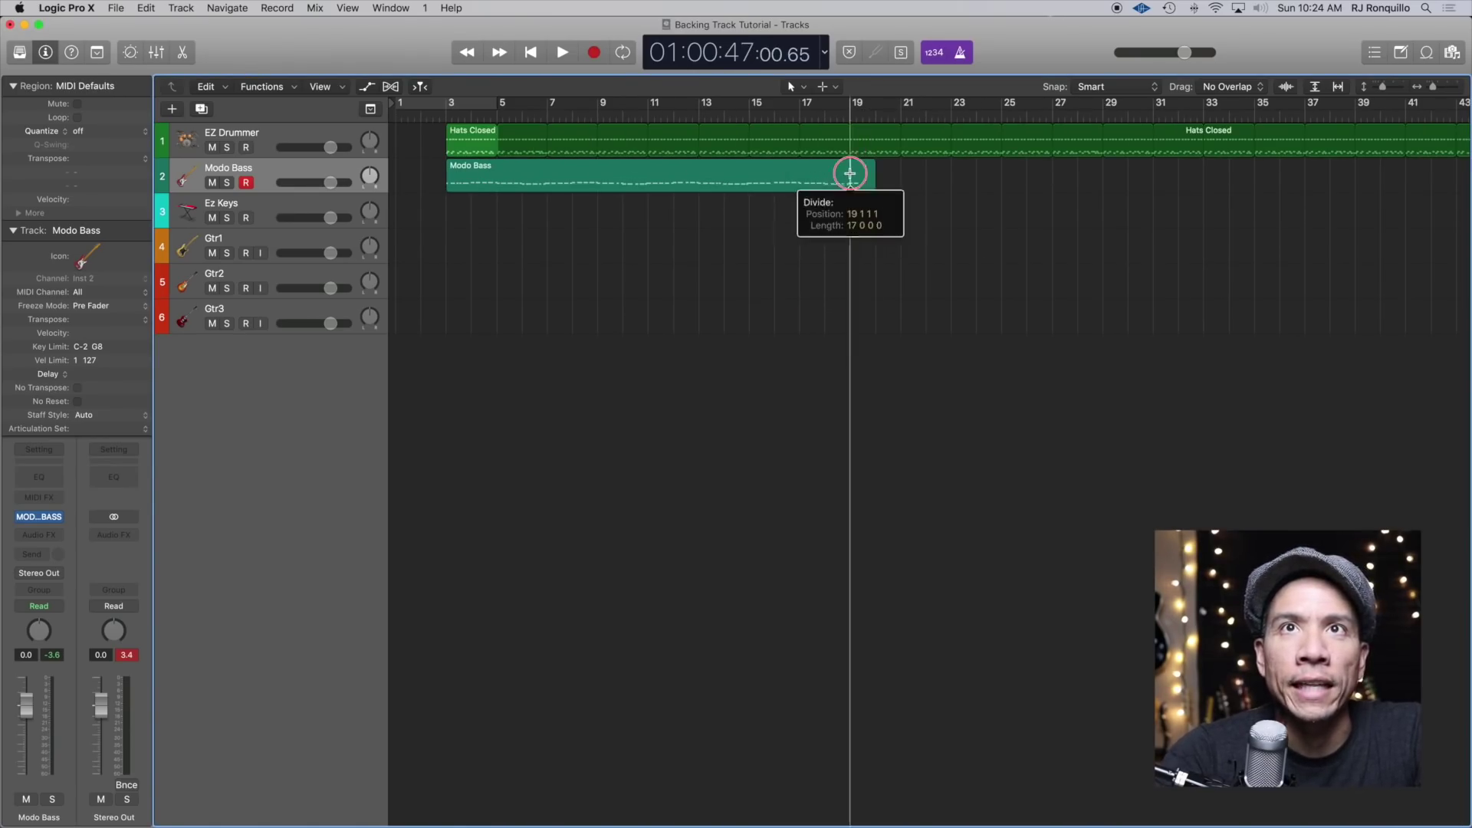
pyautogui.click(848, 305)
pyautogui.press('e')
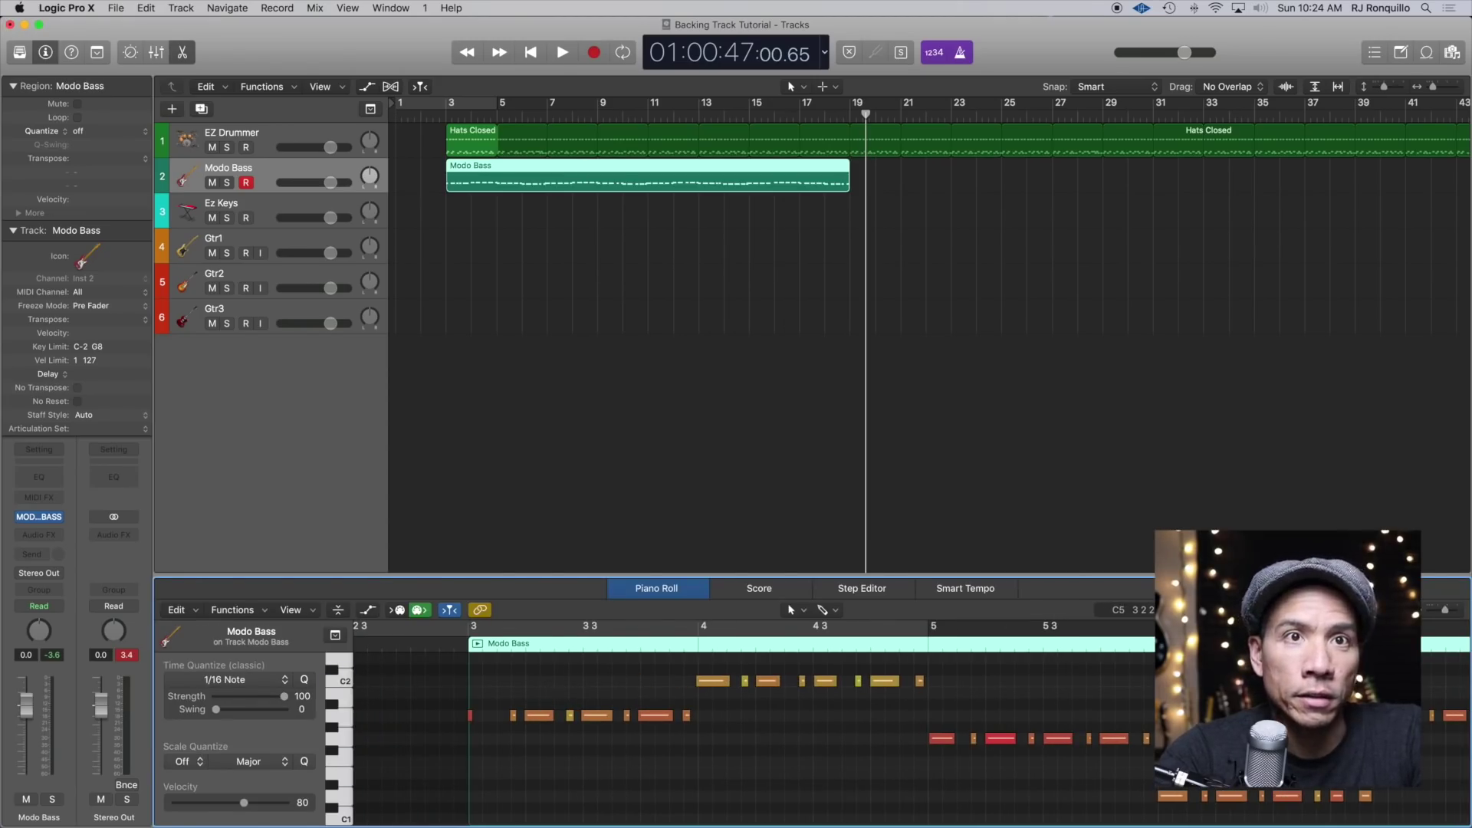
# Quantize all bass notes to 1/16 and lower the Modo Bass volume to -1.7 dB
pyautogui.press('super+a')
pyautogui.click(304, 681)
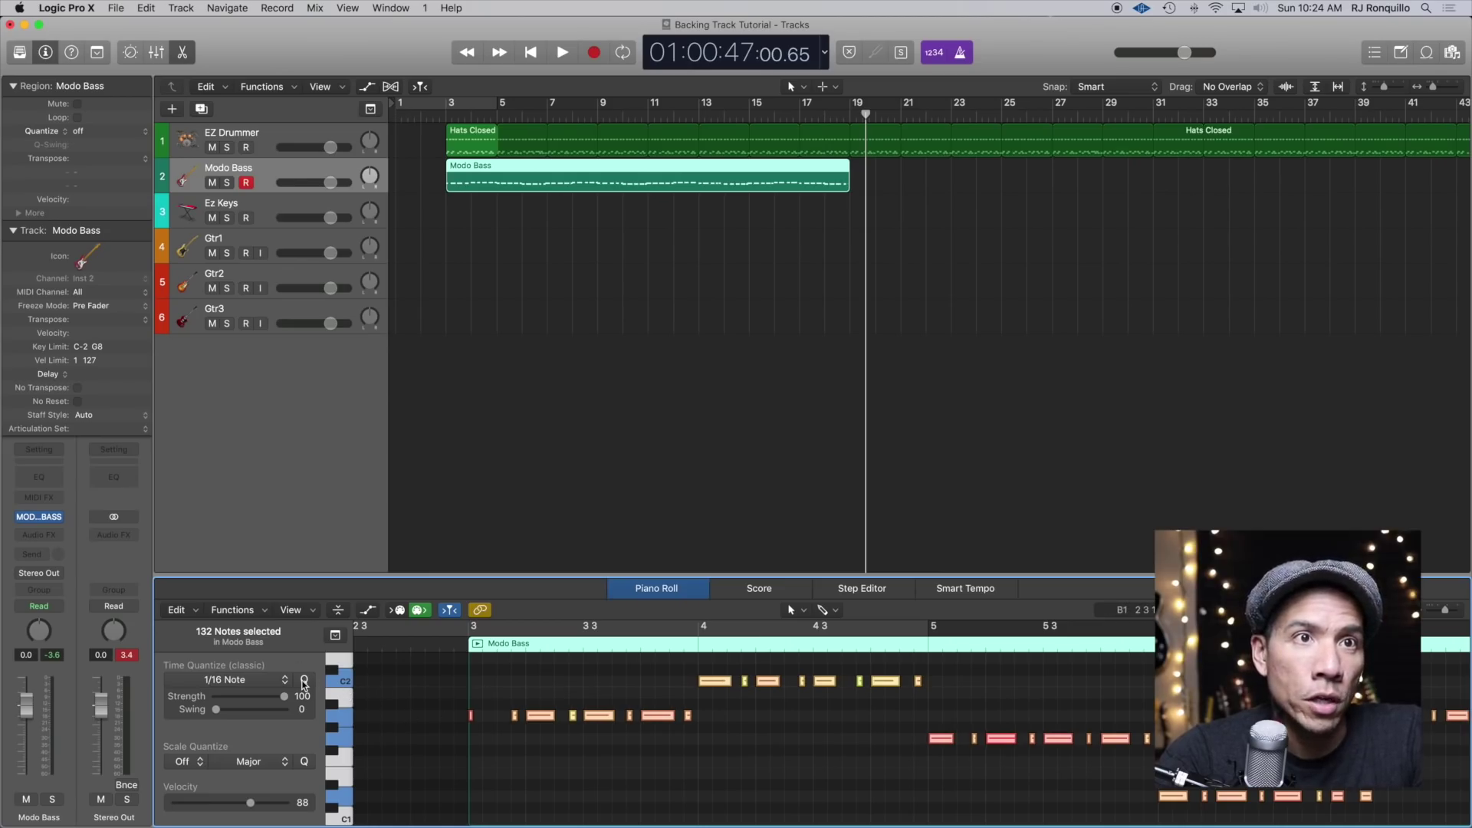
pyautogui.press('Return')
pyautogui.press('space')
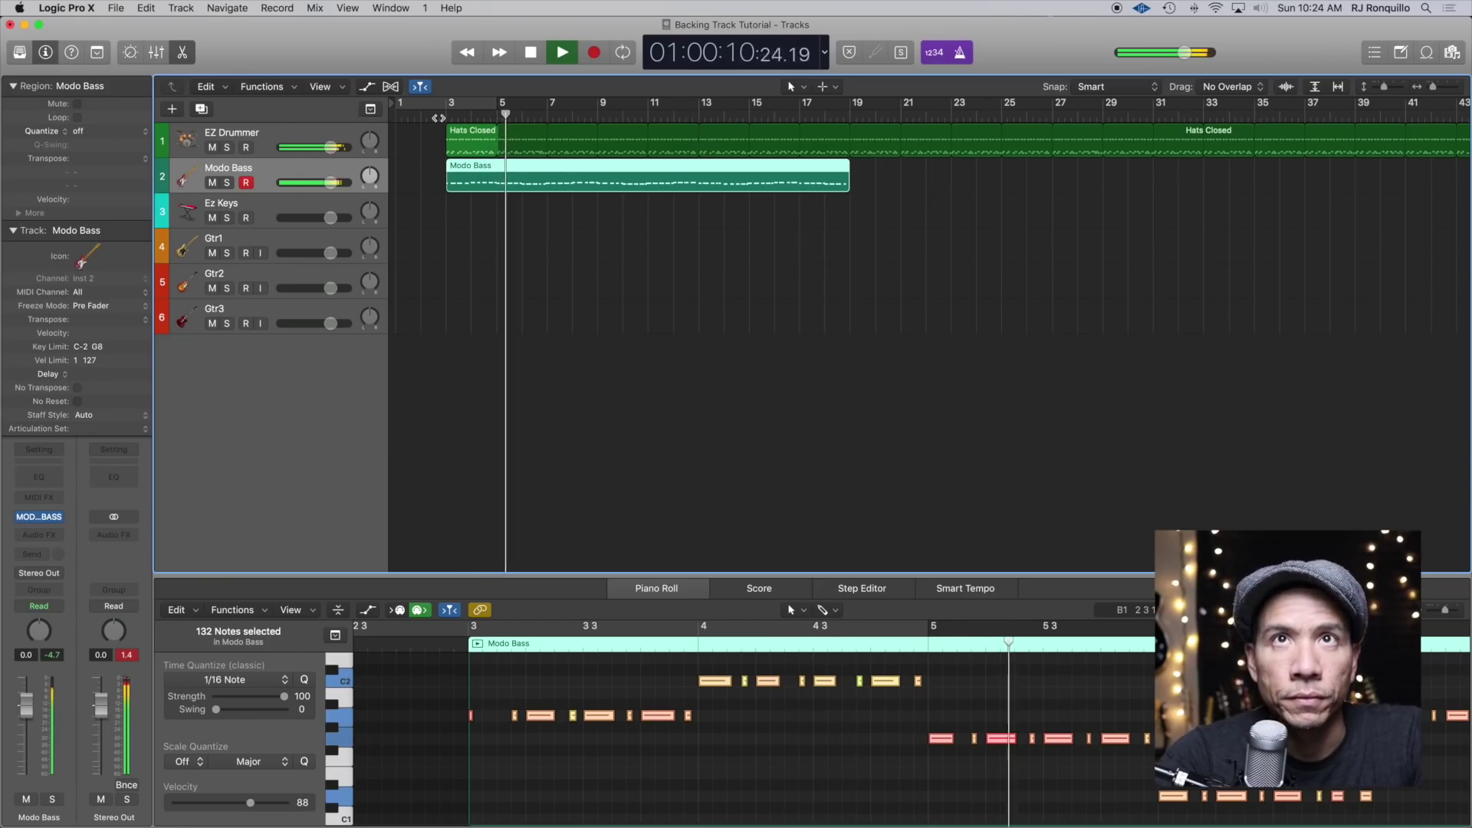
pyautogui.moveTo(331, 183); pyautogui.dragTo(333, 157)
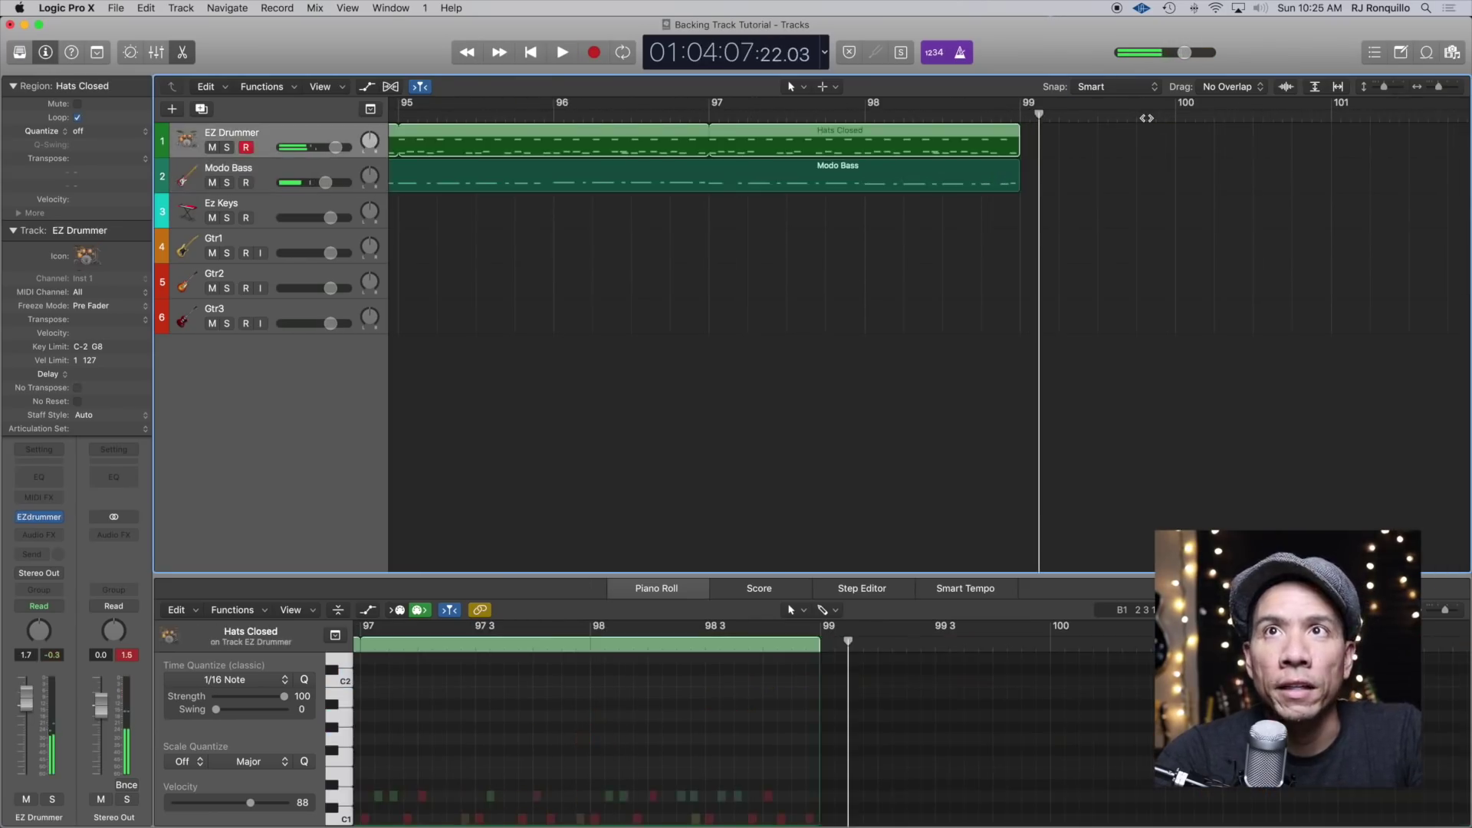
# Lengthen the Modo Bass and Hats Closed regions so they end together near bar 99
pyautogui.moveTo(1021, 185); pyautogui.dragTo(1030, 141)
pyautogui.click(1022, 141)
pyautogui.click(994, 115)
pyautogui.press('space')
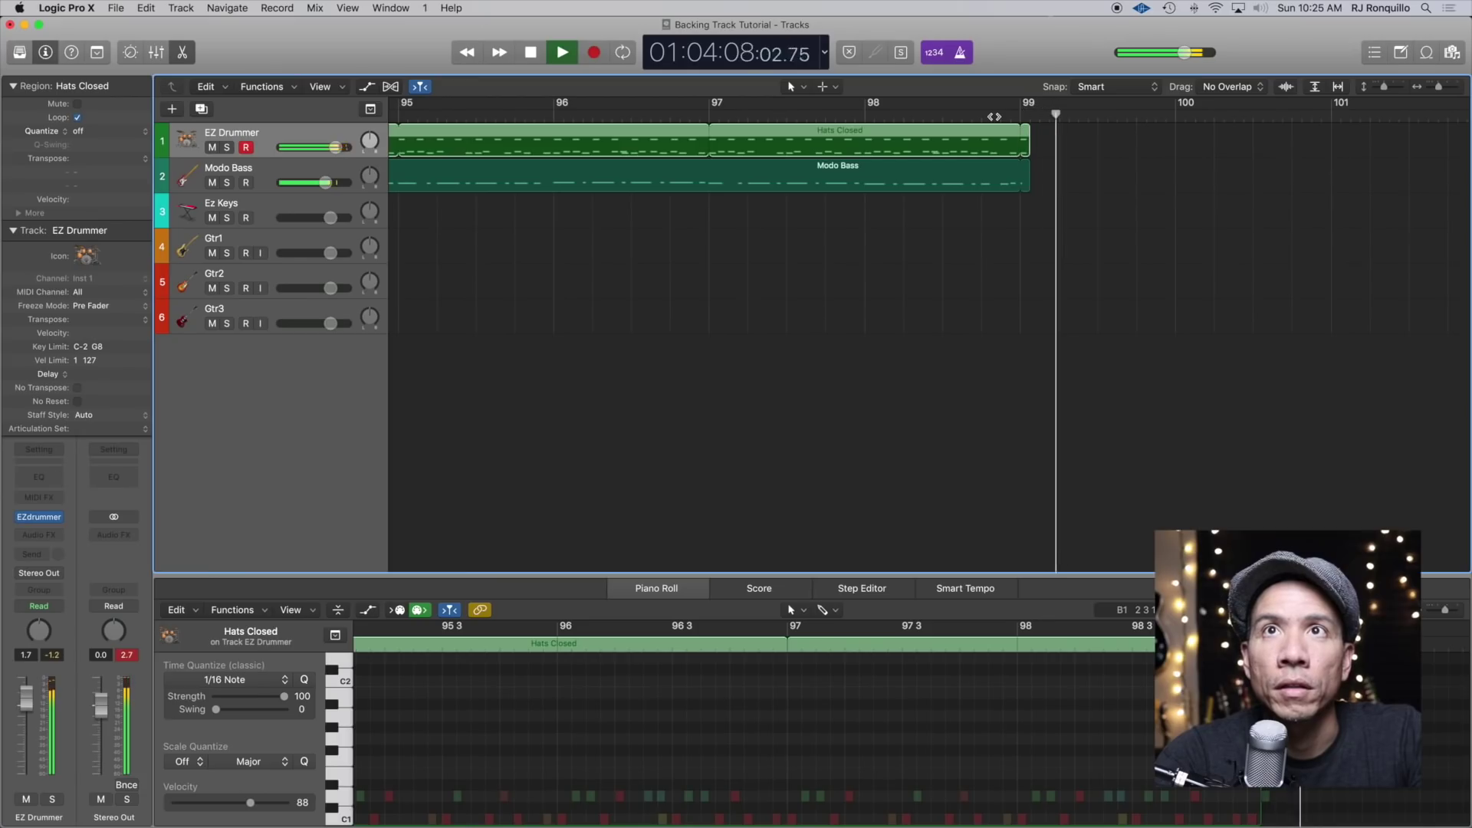
pyautogui.click(908, 116)
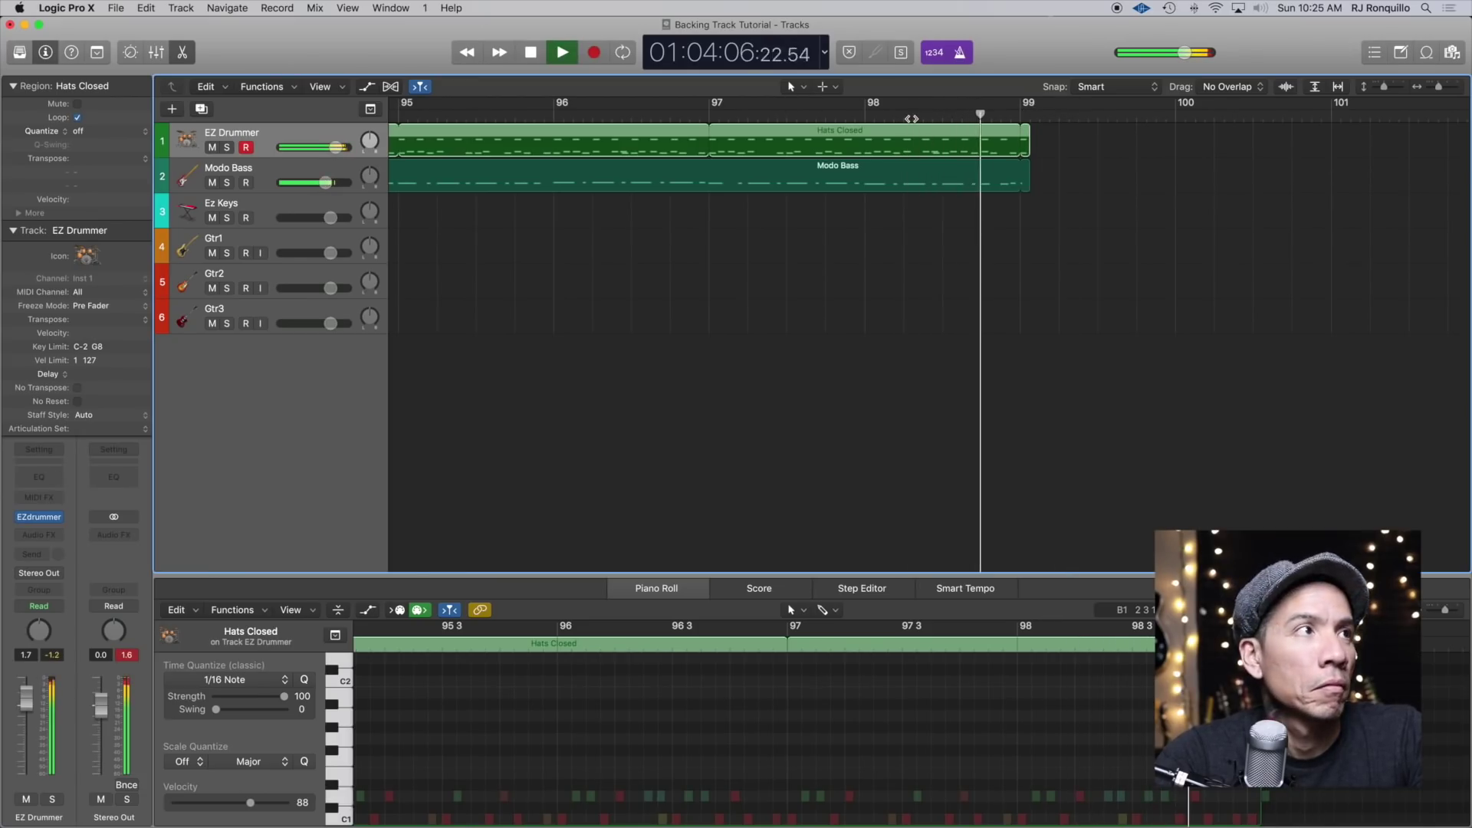
pyautogui.press('space')
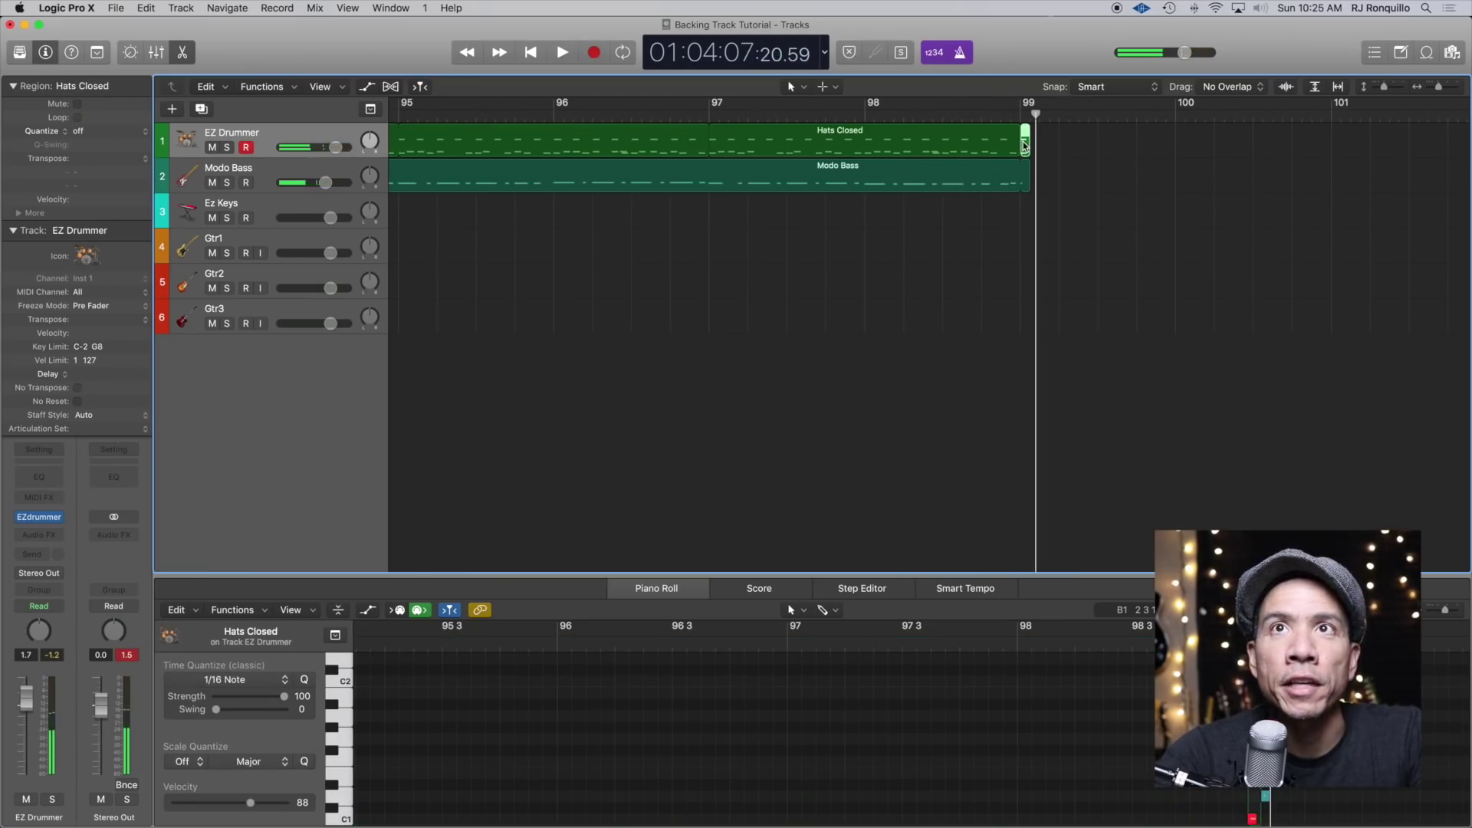
# Move the final hi-hat note near bar 99 and audition the song's ending
pyautogui.moveTo(1106, 574); pyautogui.dragTo(1107, 349)
pyautogui.moveTo(1252, 492); pyautogui.dragTo(1253, 534)
pyautogui.press('space')
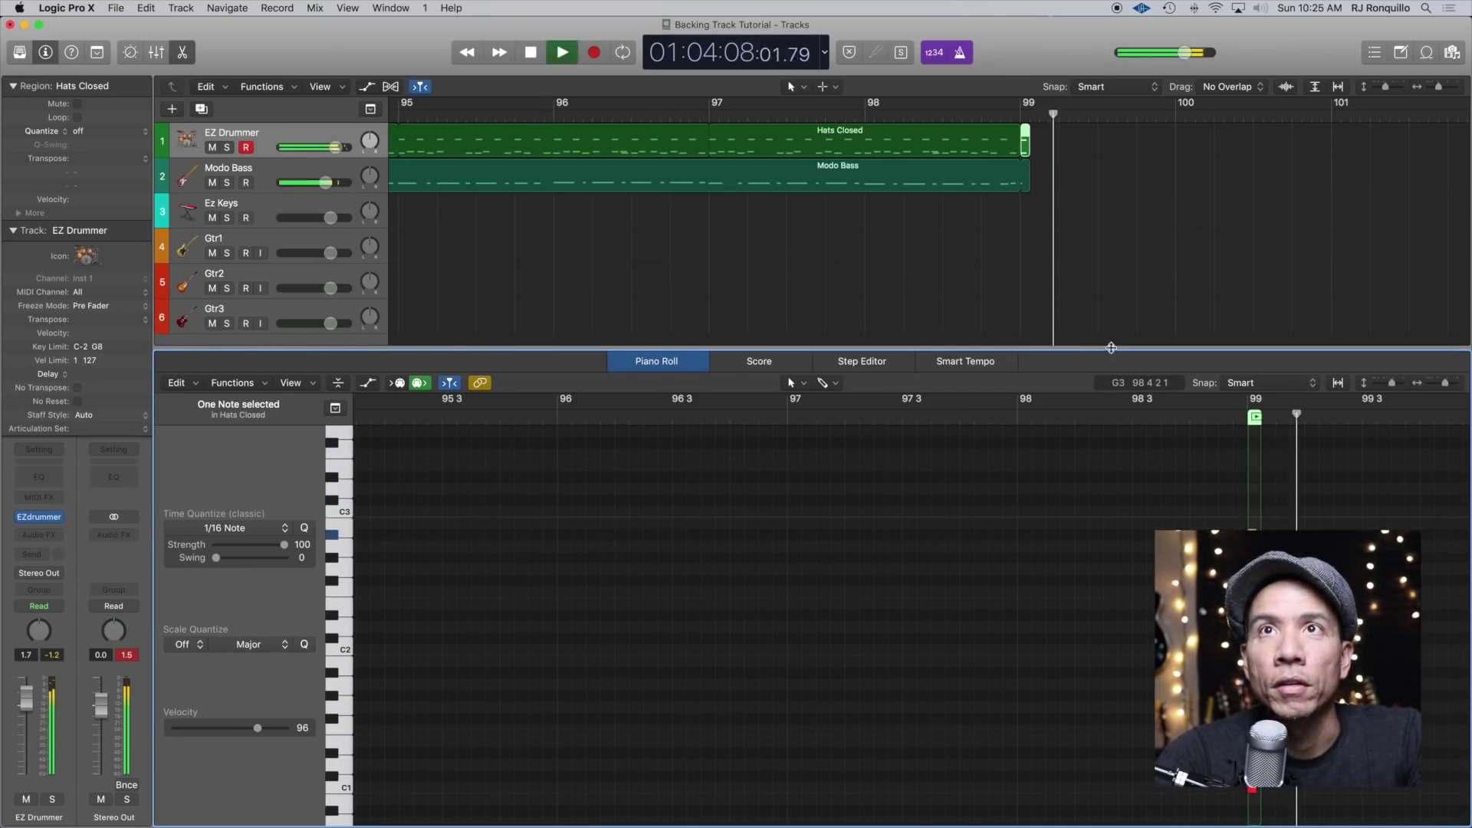
pyautogui.press('space')
pyautogui.click(942, 115)
pyautogui.press('space')
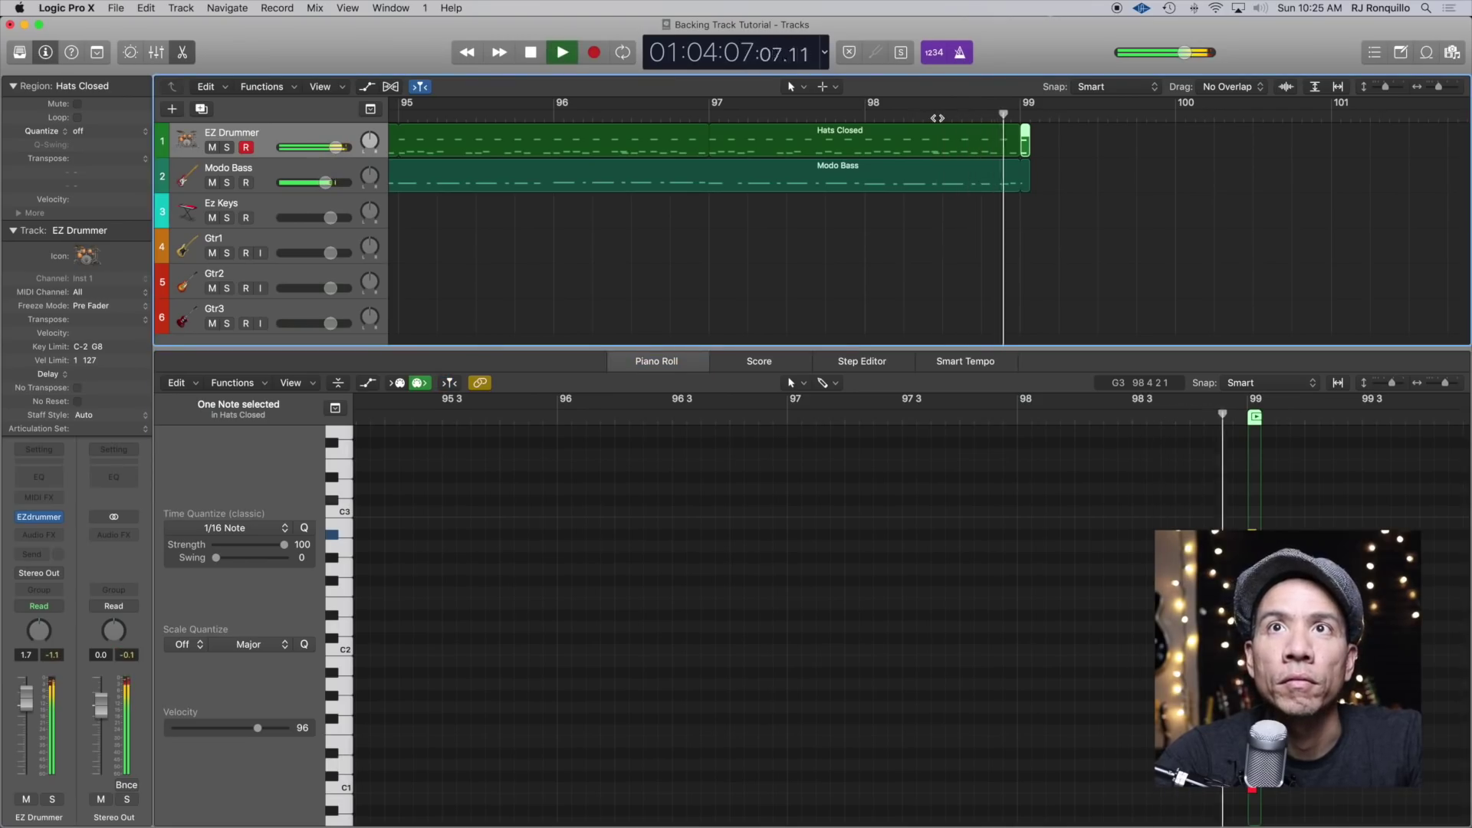
pyautogui.press('space')
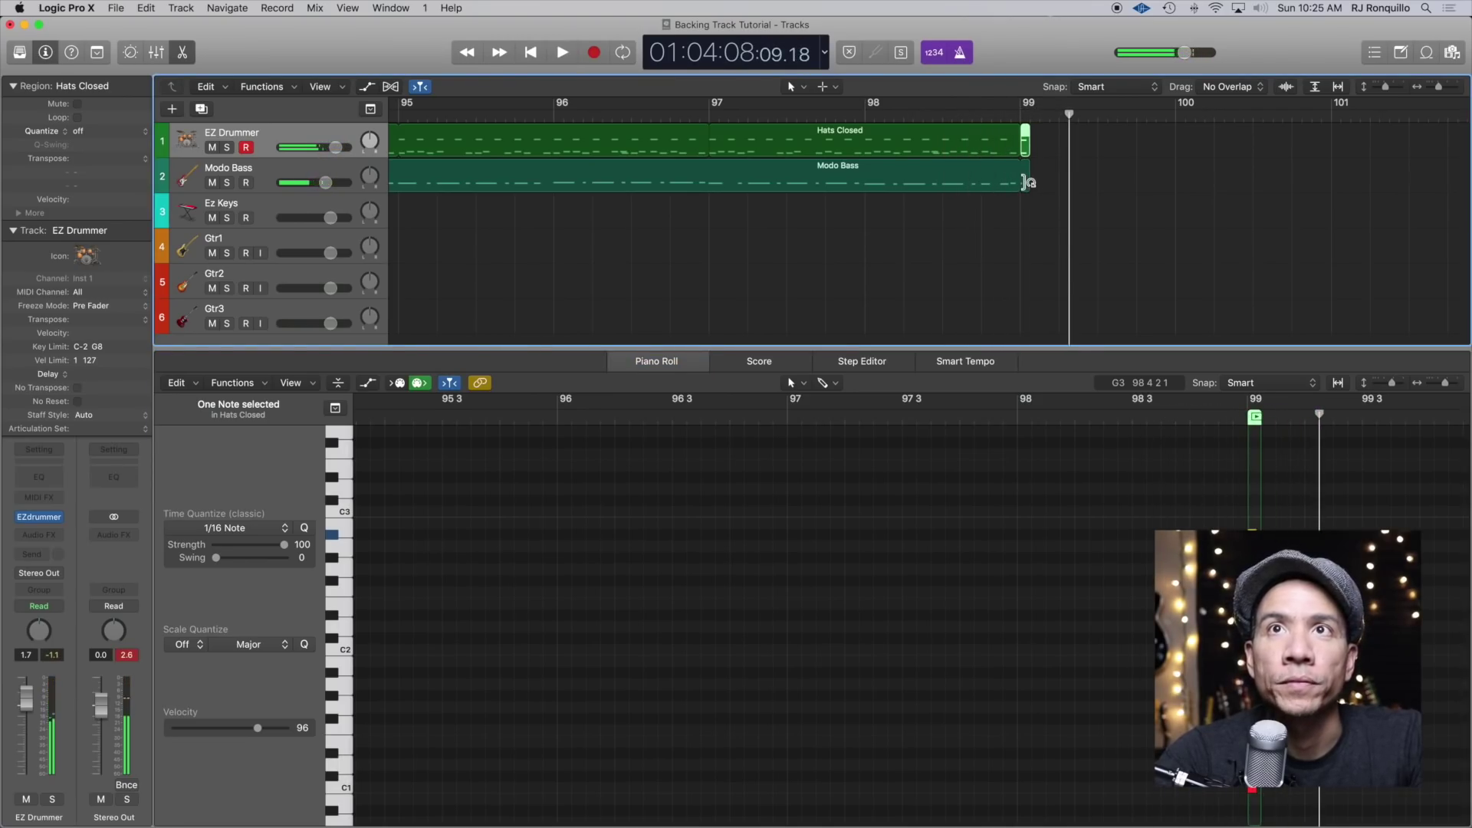
# Extend the Modo Bass region just past bar 99, trim its last note, and replay from the start
pyautogui.moveTo(1028, 182); pyautogui.dragTo(1035, 184)
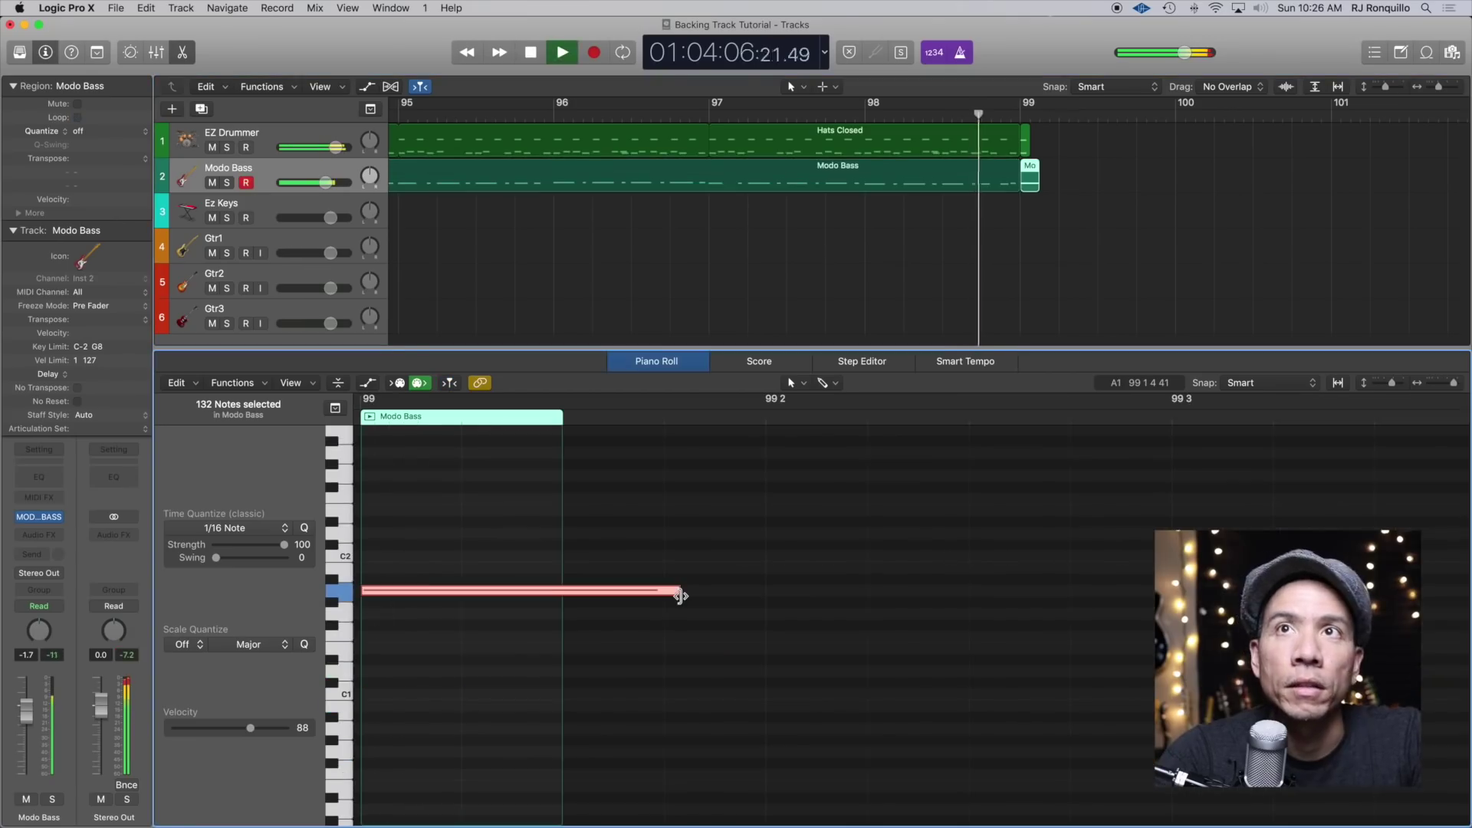
pyautogui.moveTo(678, 591); pyautogui.dragTo(685, 599)
pyautogui.press('space')
pyautogui.press('z')
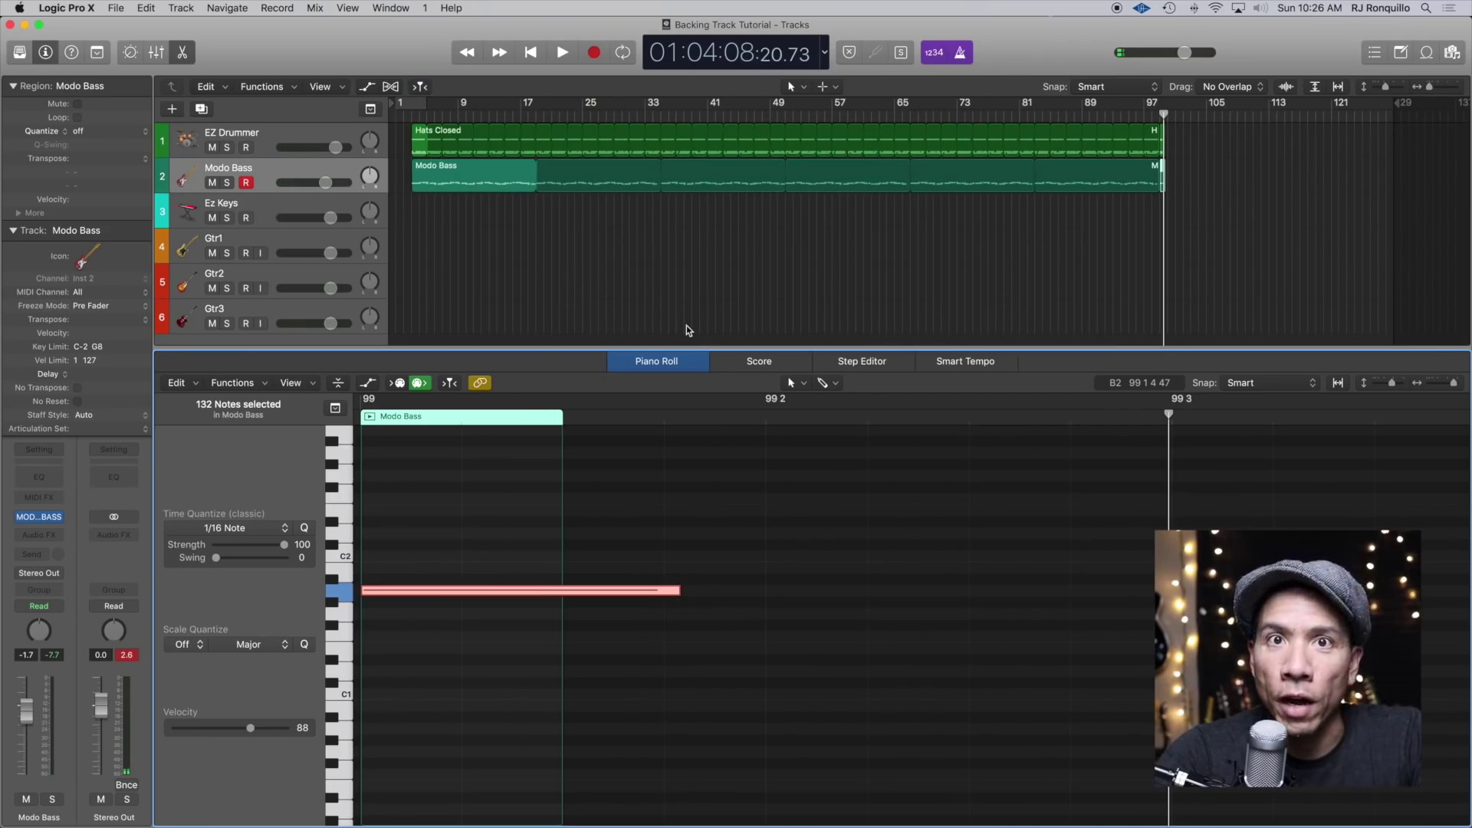
pyautogui.click(414, 109)
pyautogui.press('space')
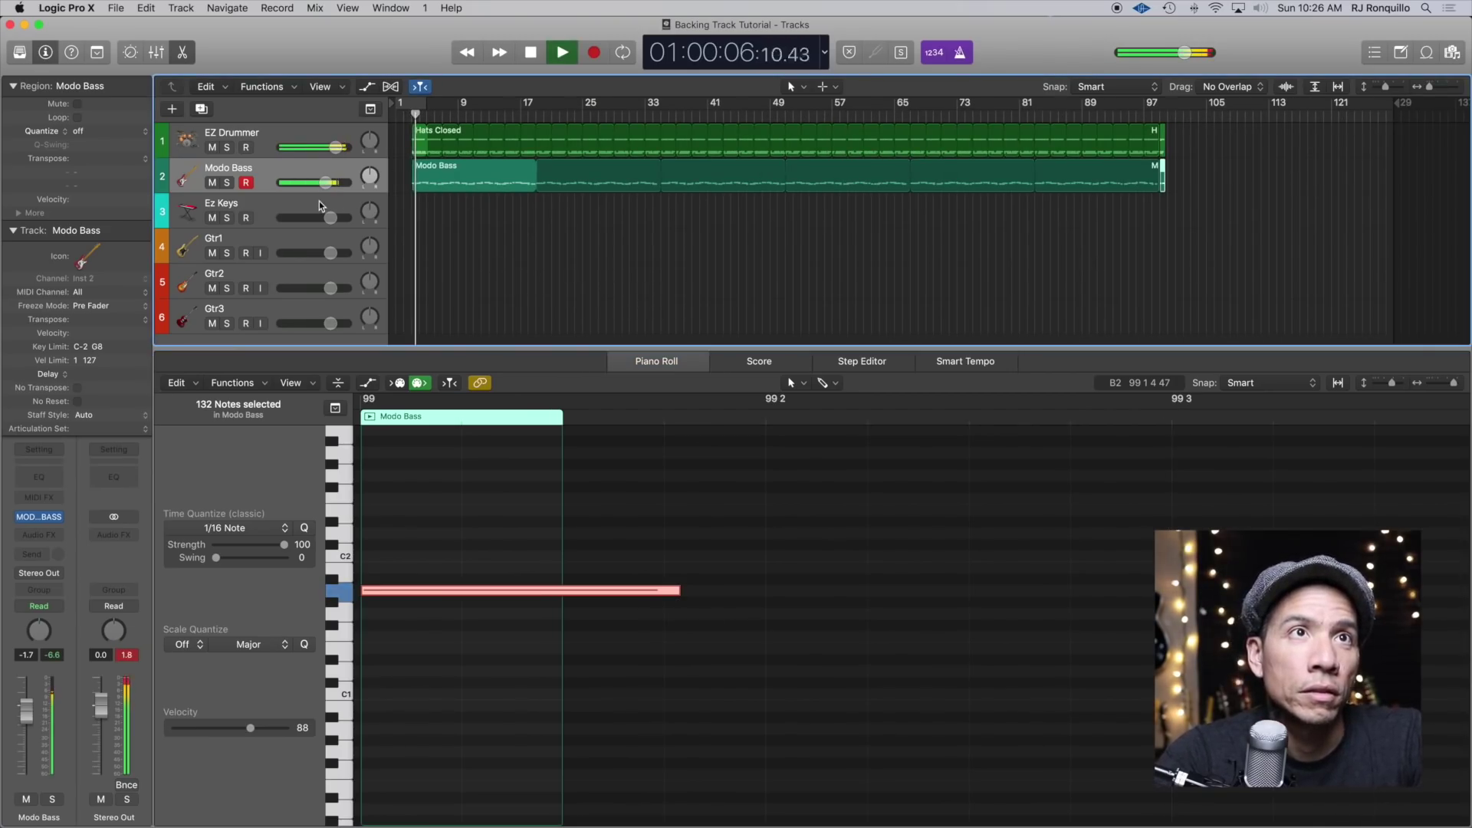
pyautogui.press('space')
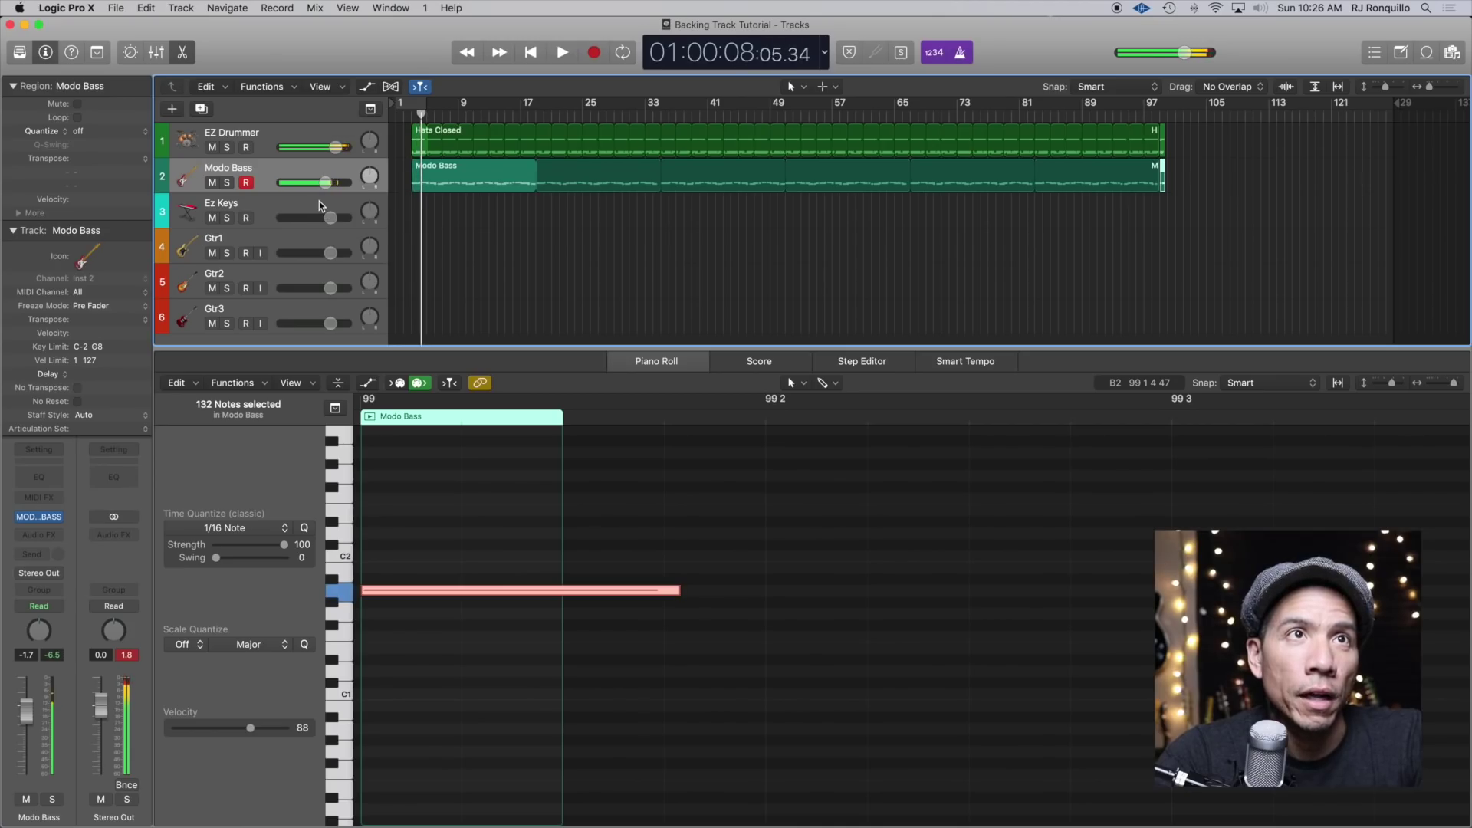
pyautogui.click(312, 214)
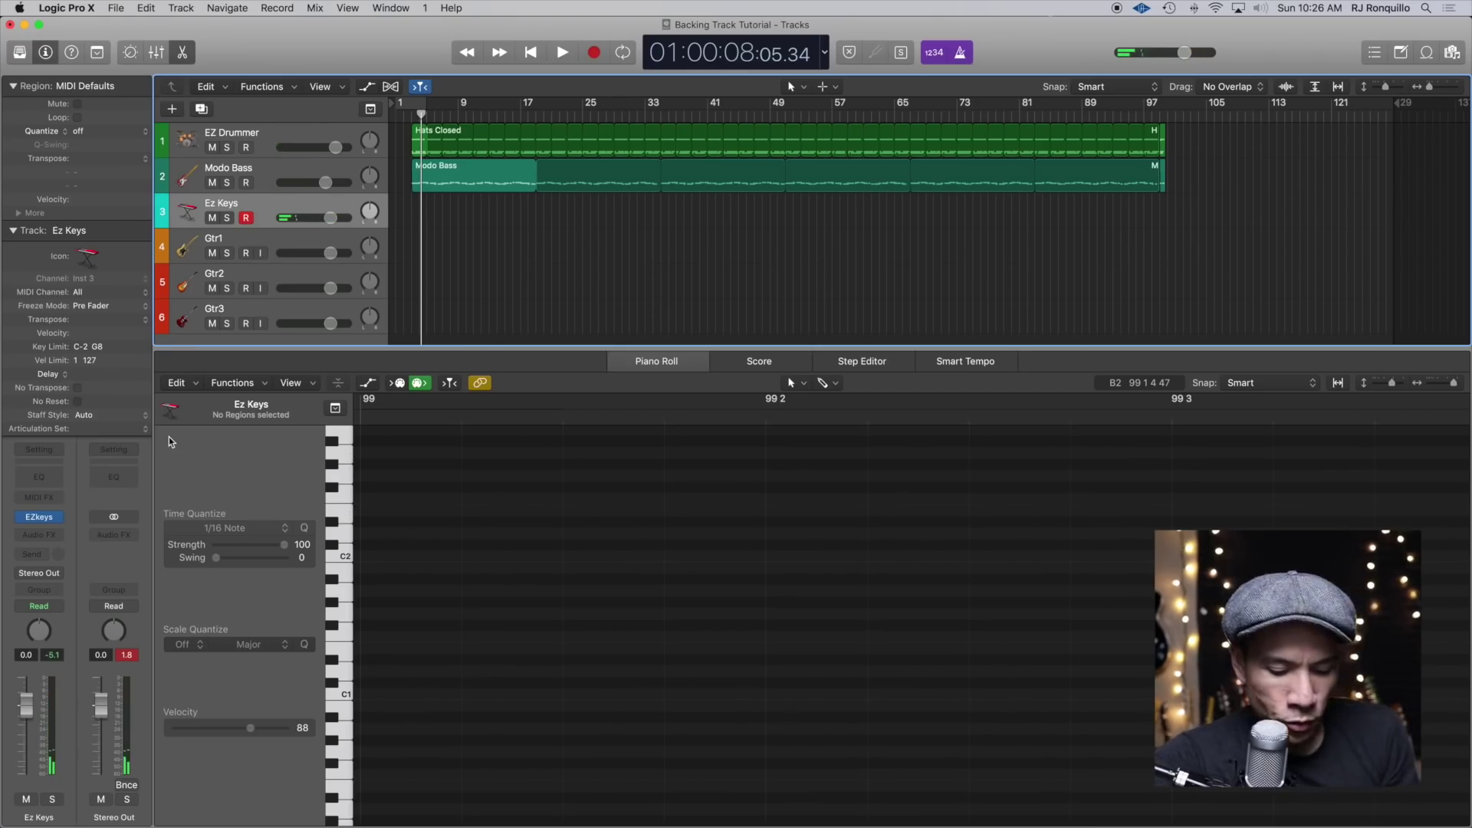
# Open the EZkeys instrument window for the Ez Keys track and review its piano presets
pyautogui.moveTo(44, 522)
pyautogui.click(44, 523)
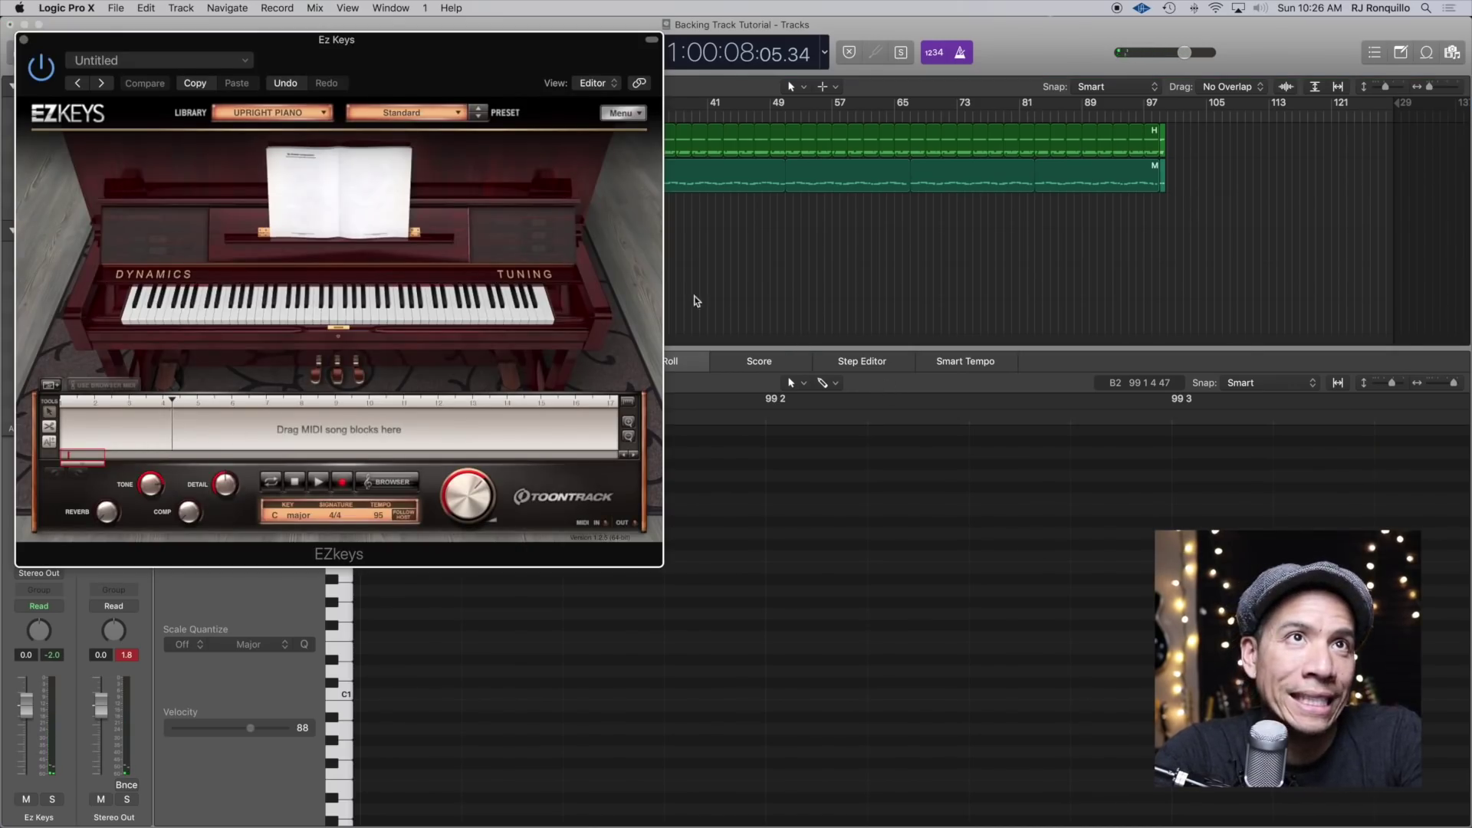
pyautogui.moveTo(474, 43); pyautogui.dragTo(837, 106)
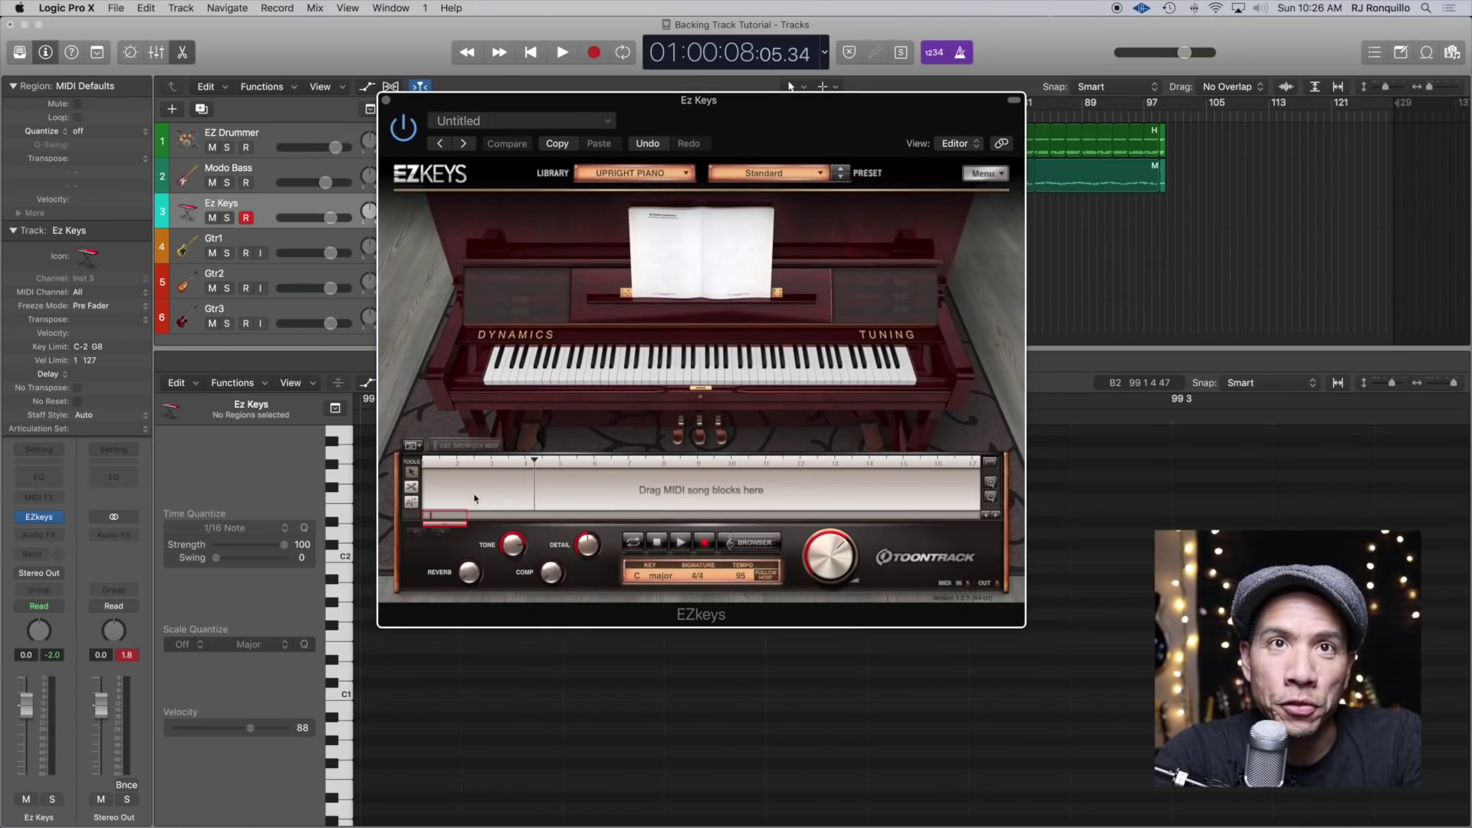
pyautogui.moveTo(844, 106); pyautogui.dragTo(866, 178)
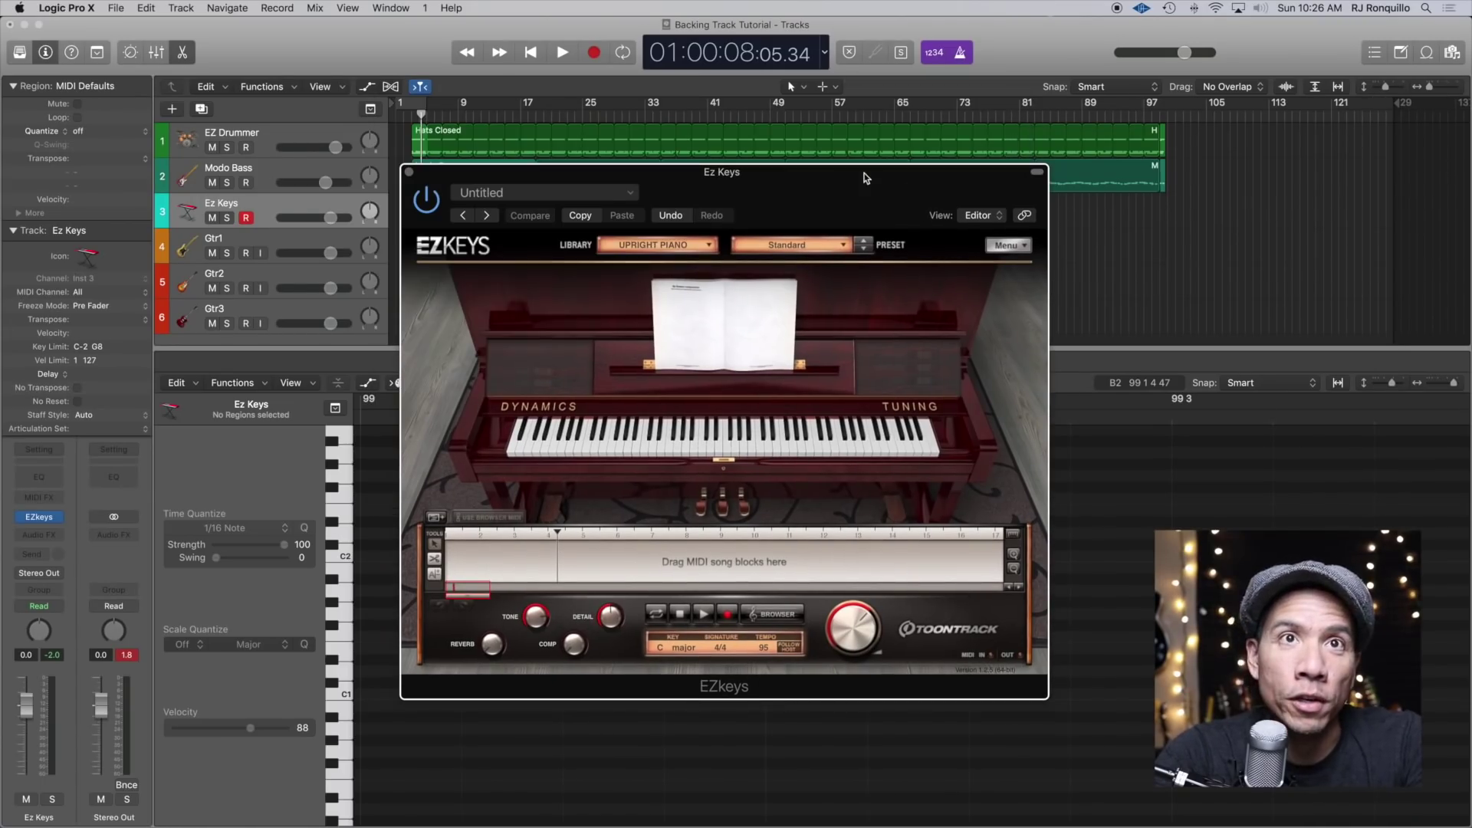
pyautogui.click(840, 247)
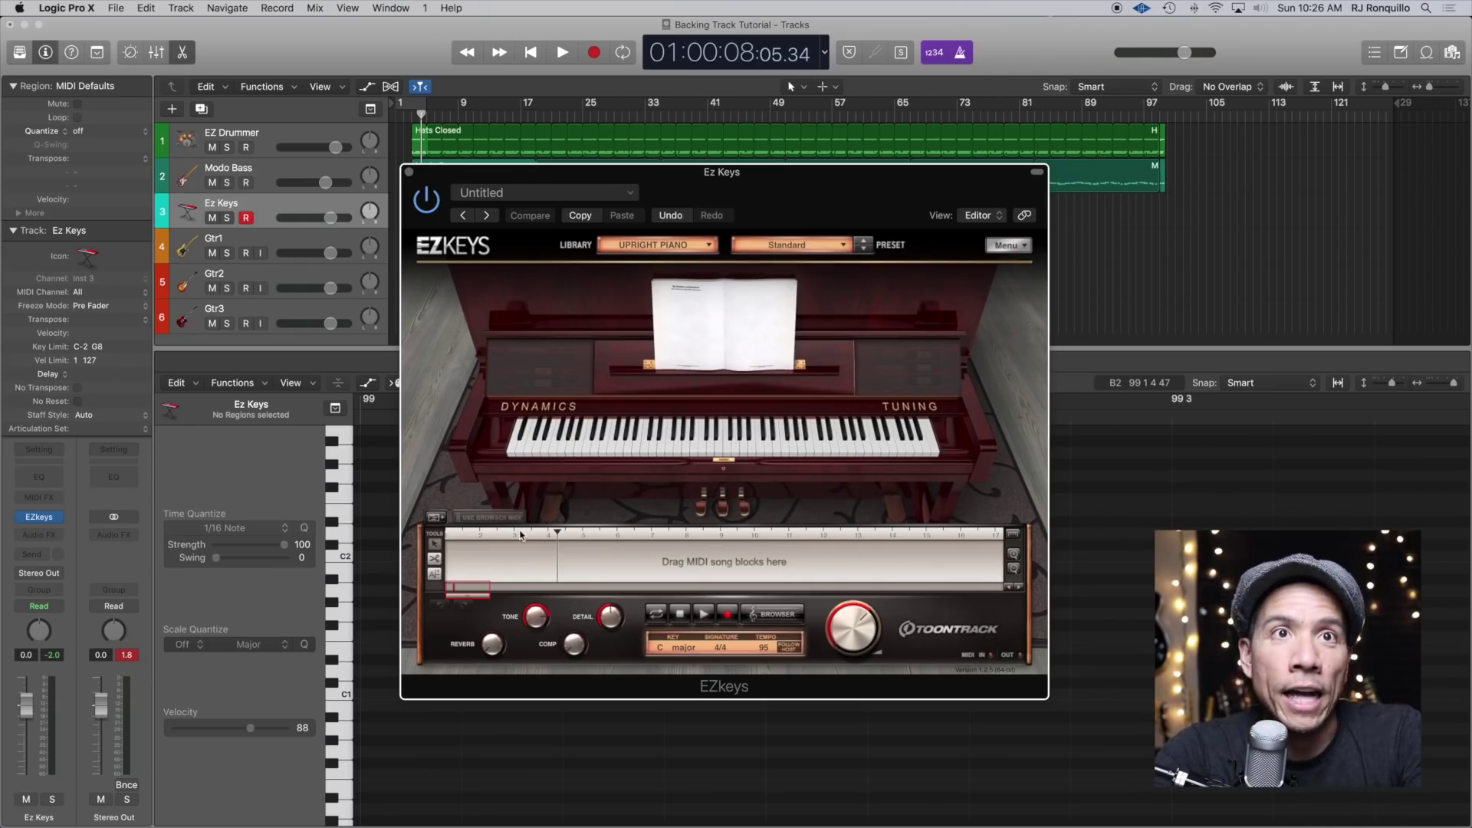
# Browse the NEO SOUL MIDI pack to Straight 4/4 Hamilton chorus Variation 01
pyautogui.moveTo(440, 519); pyautogui.dragTo(496, 555)
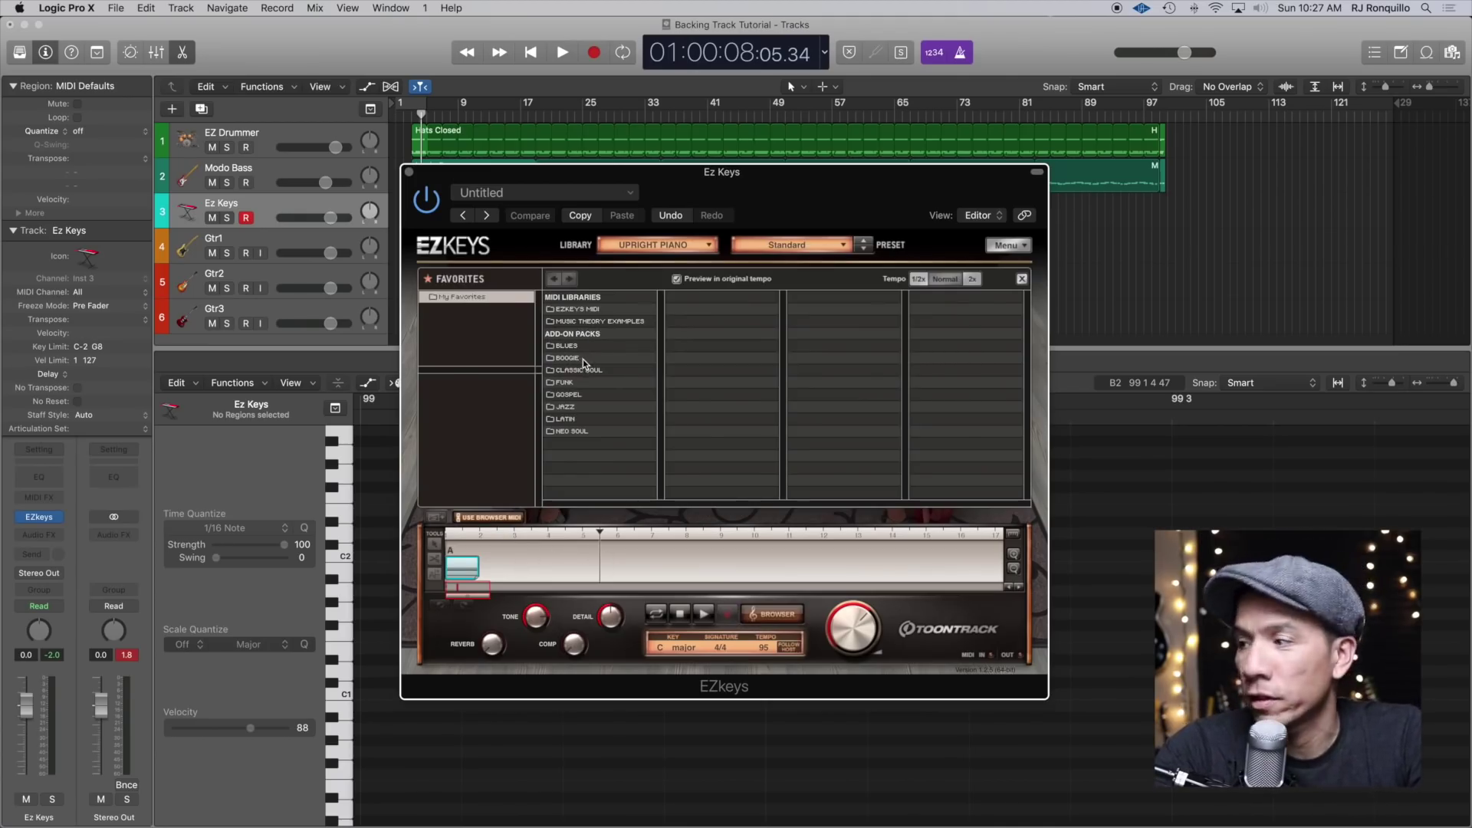
pyautogui.click(581, 431)
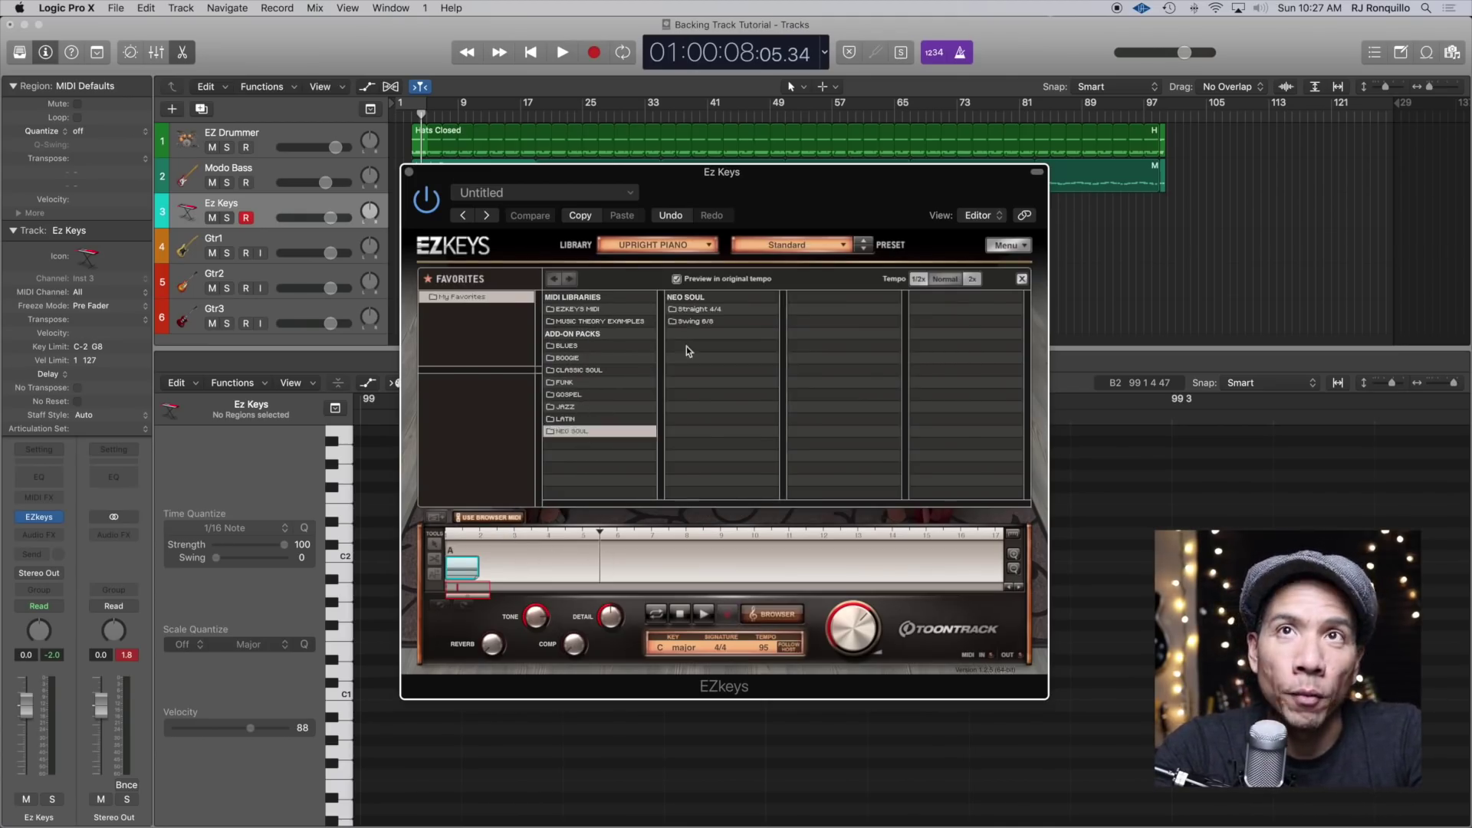
pyautogui.click(699, 310)
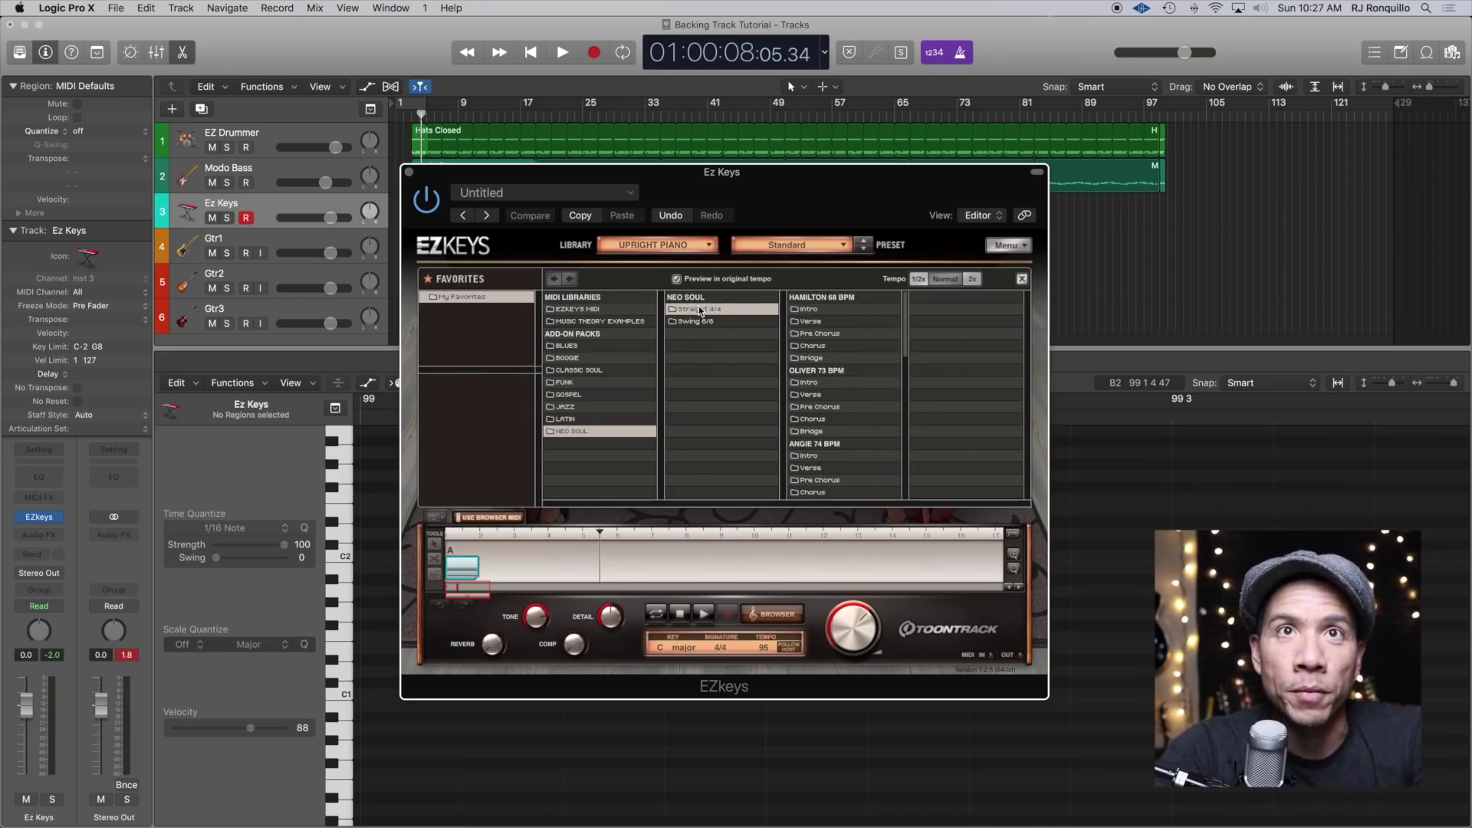
pyautogui.click(841, 348)
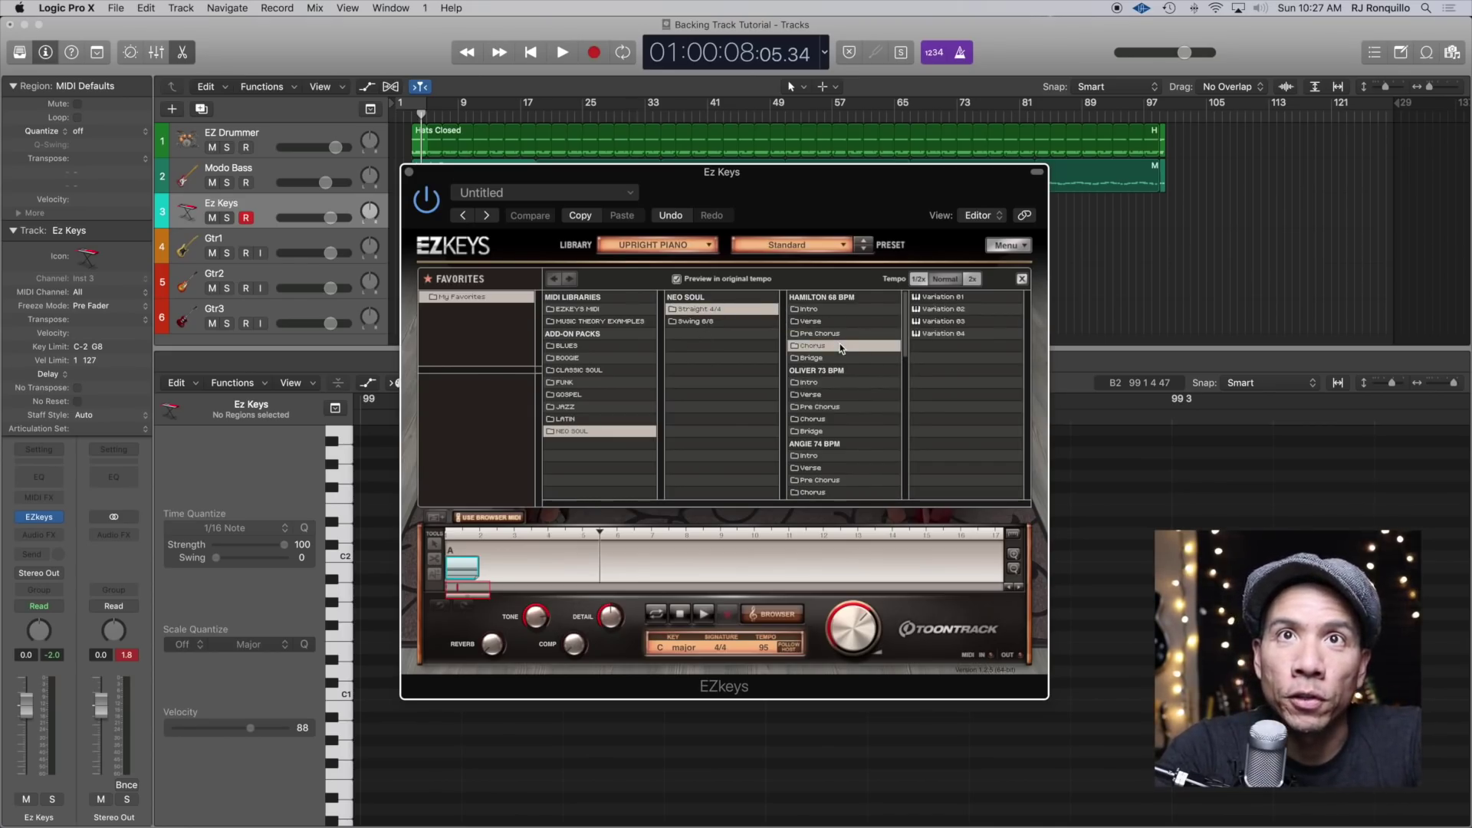
pyautogui.click(931, 299)
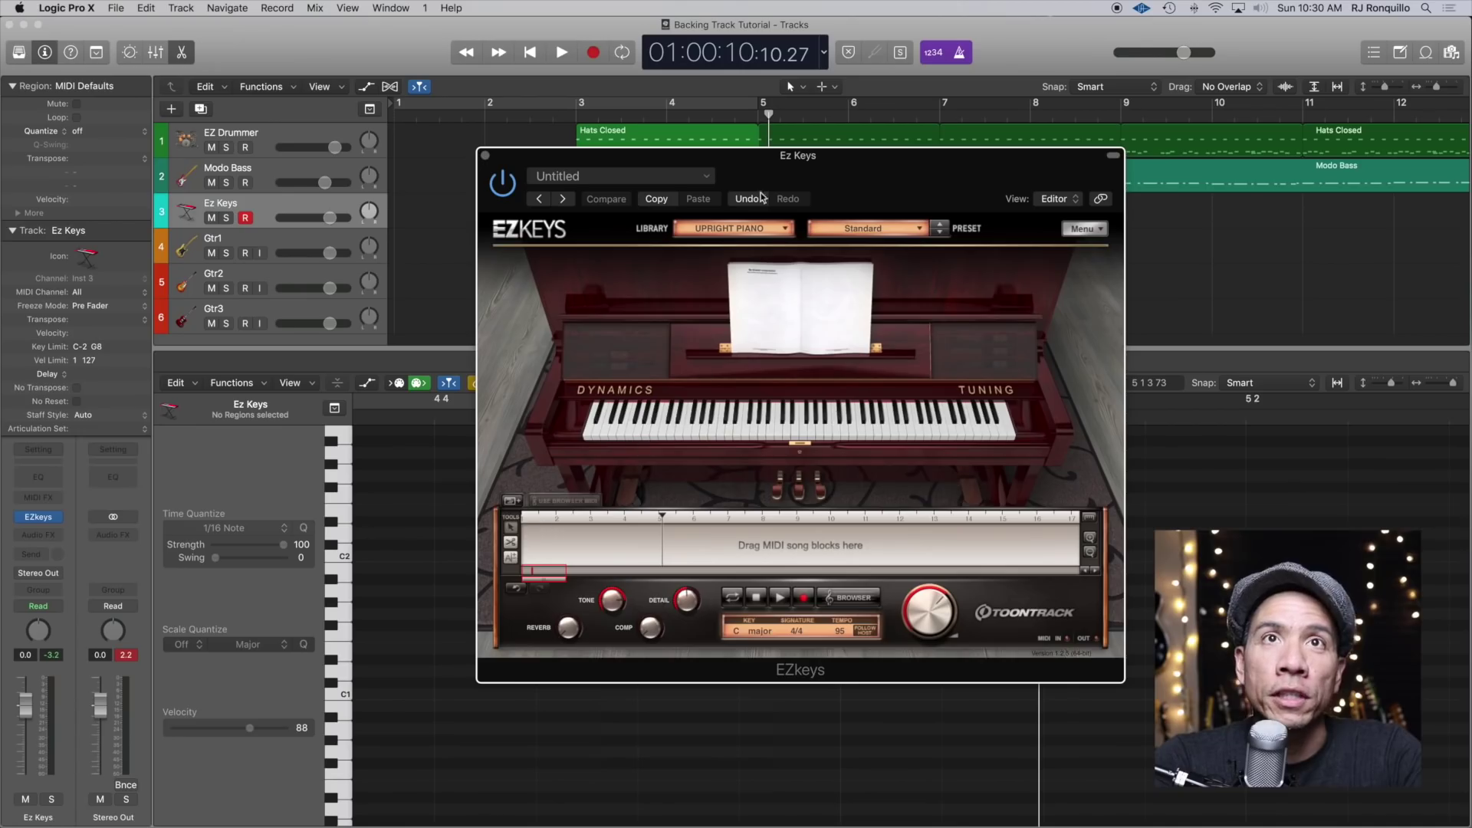
# Add four one-bar C chord blocks to the EZkeys song track starting at bar 3
pyautogui.moveTo(835, 162); pyautogui.dragTo(841, 137)
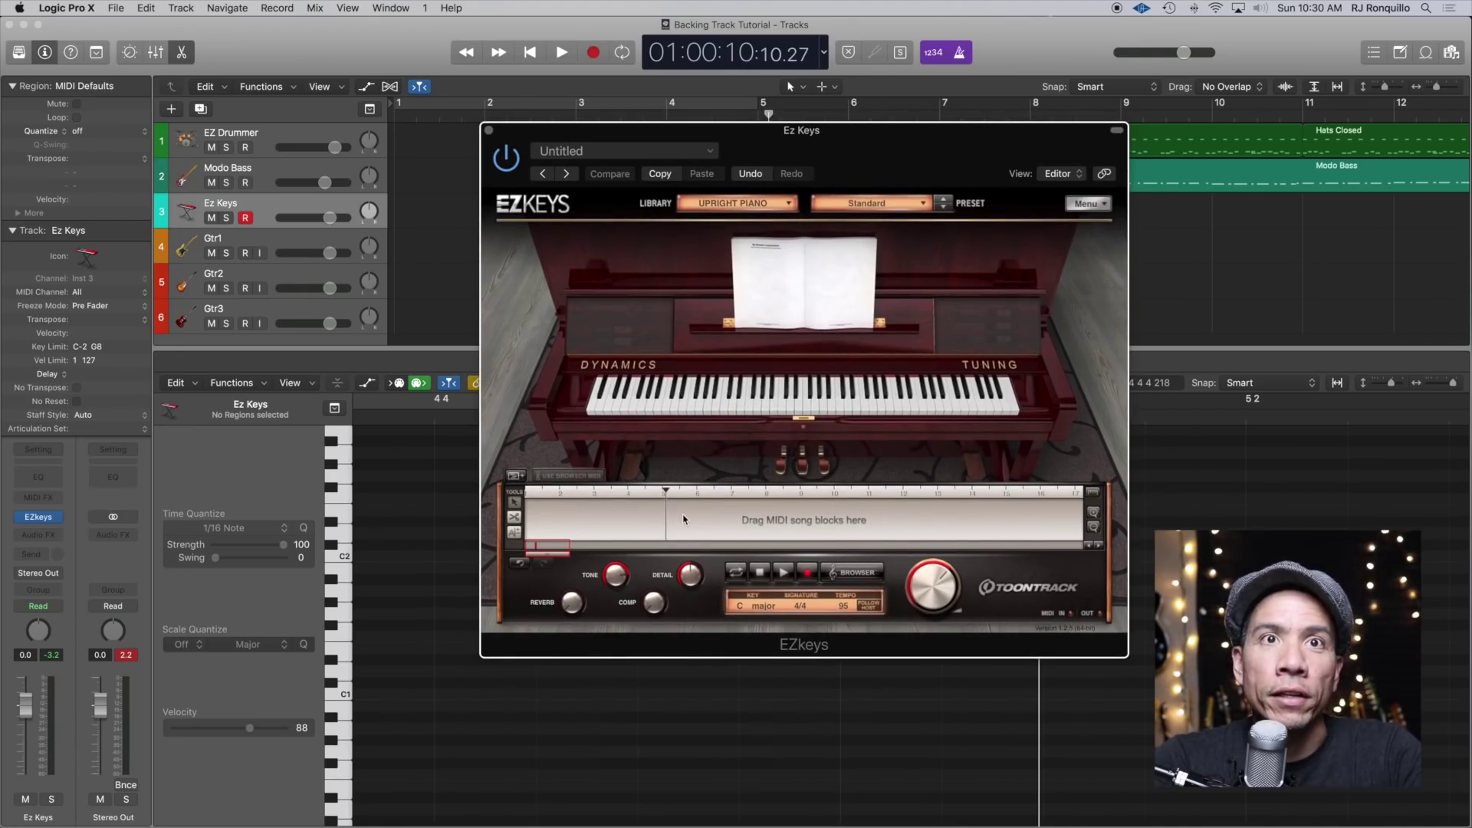
pyautogui.click(595, 494)
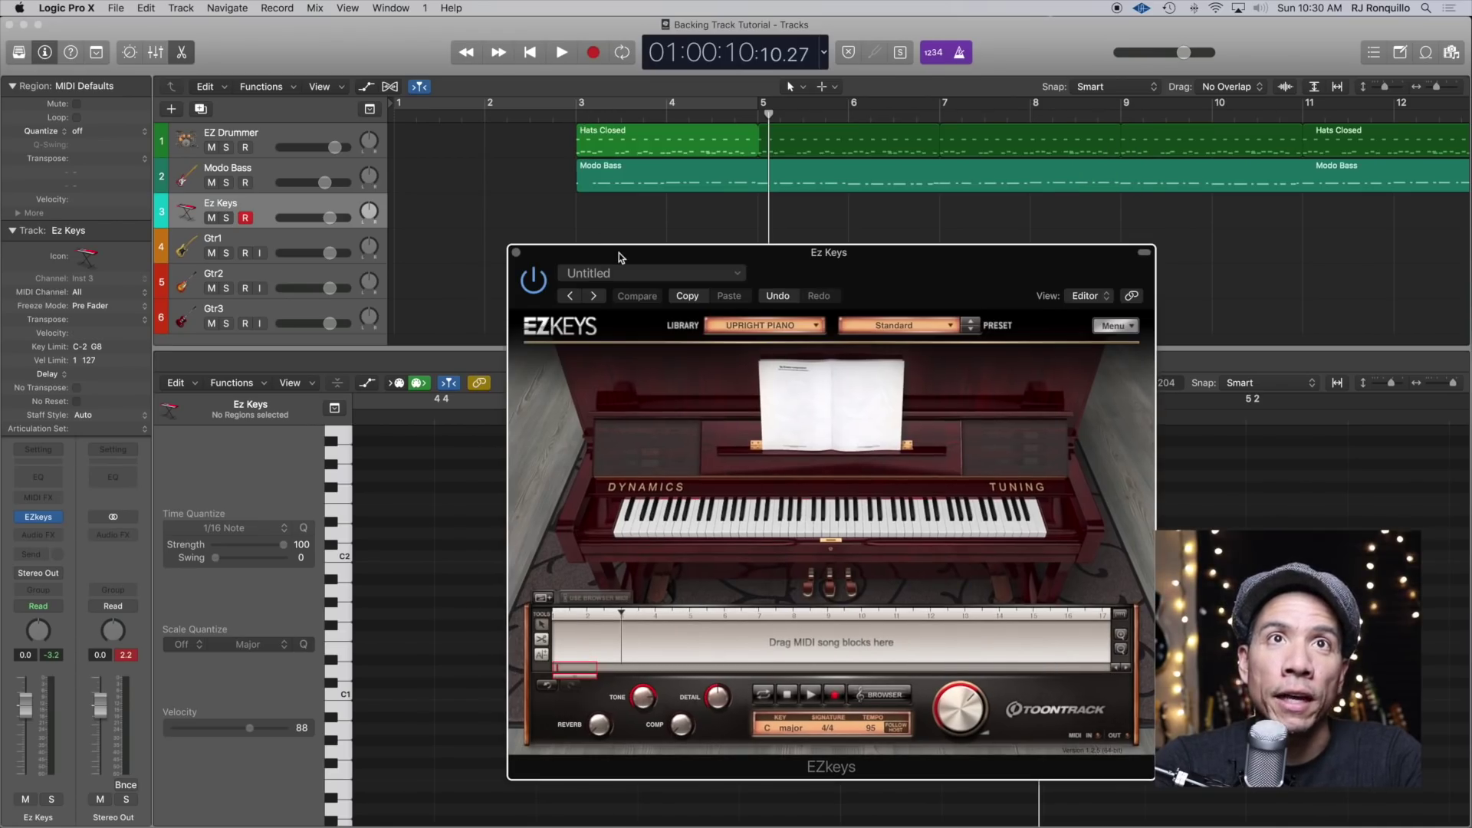
pyautogui.moveTo(620, 256); pyautogui.dragTo(603, 169)
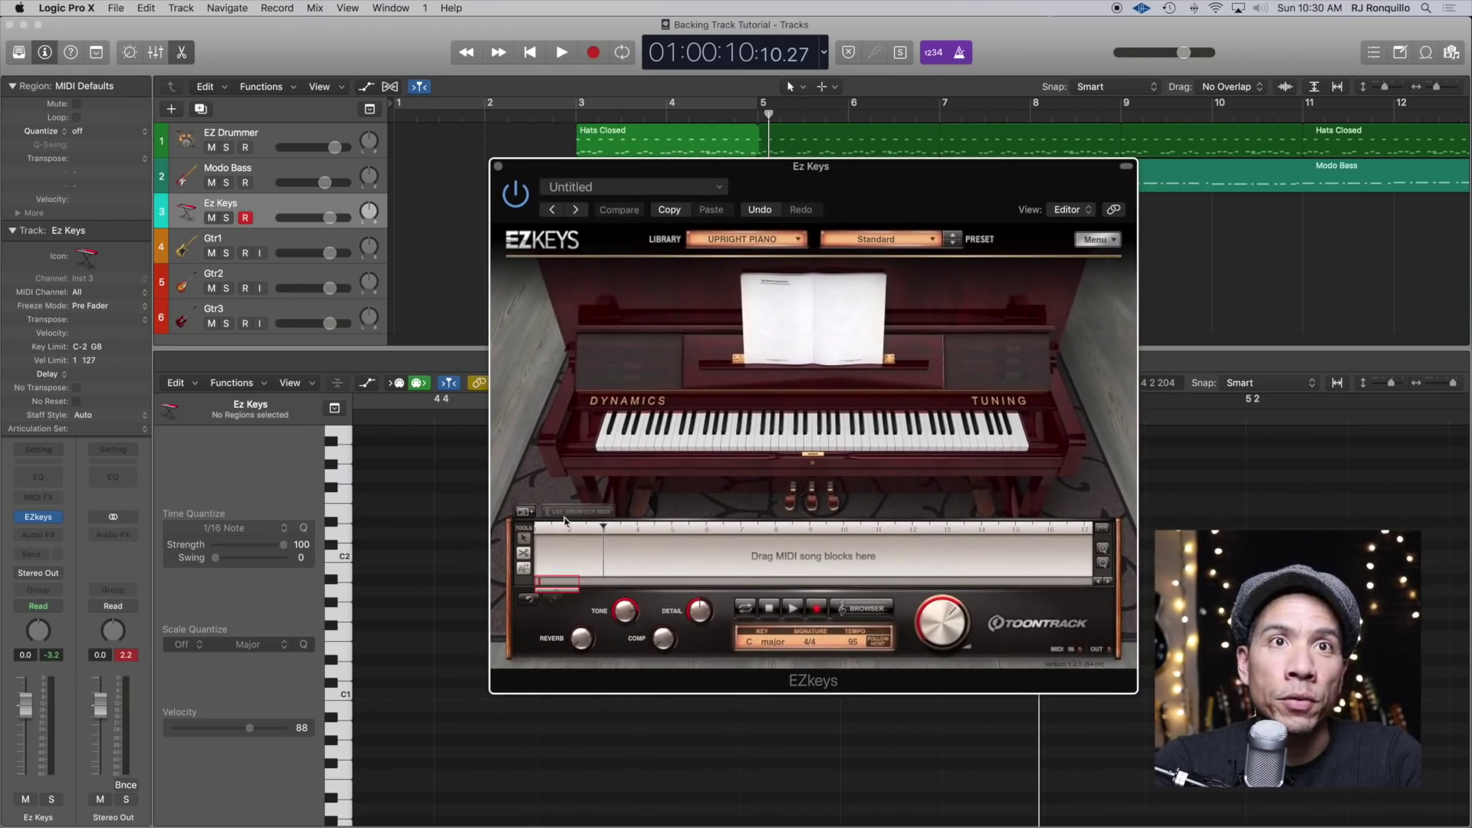
pyautogui.click(529, 514)
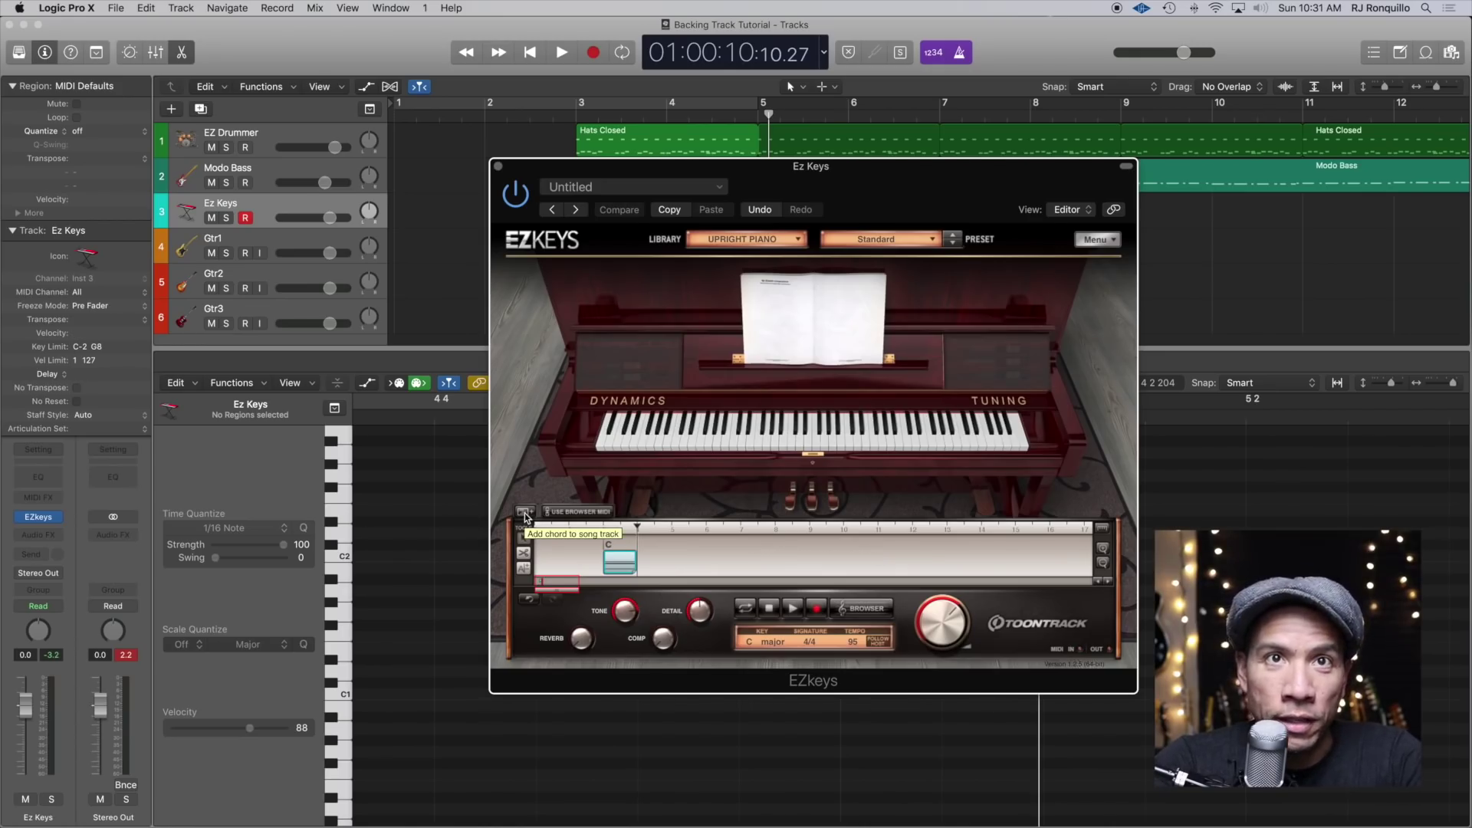
pyautogui.moveTo(918, 165)
pyautogui.mouseDown()
pyautogui.moveTo(936, 197)
pyautogui.moveTo(910, 138)
pyautogui.mouseUp()
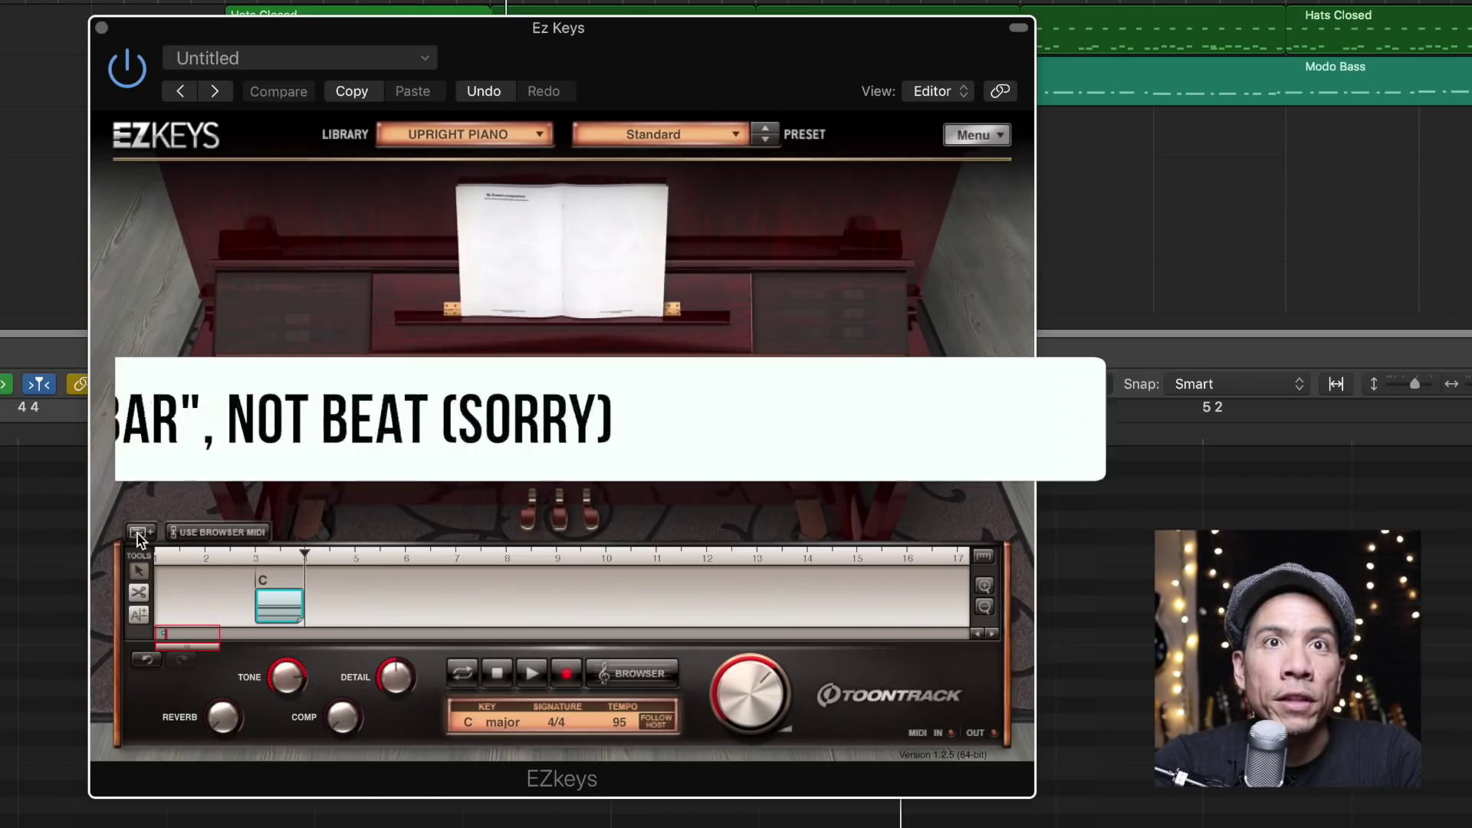
pyautogui.click(139, 534)
pyautogui.click(139, 534)
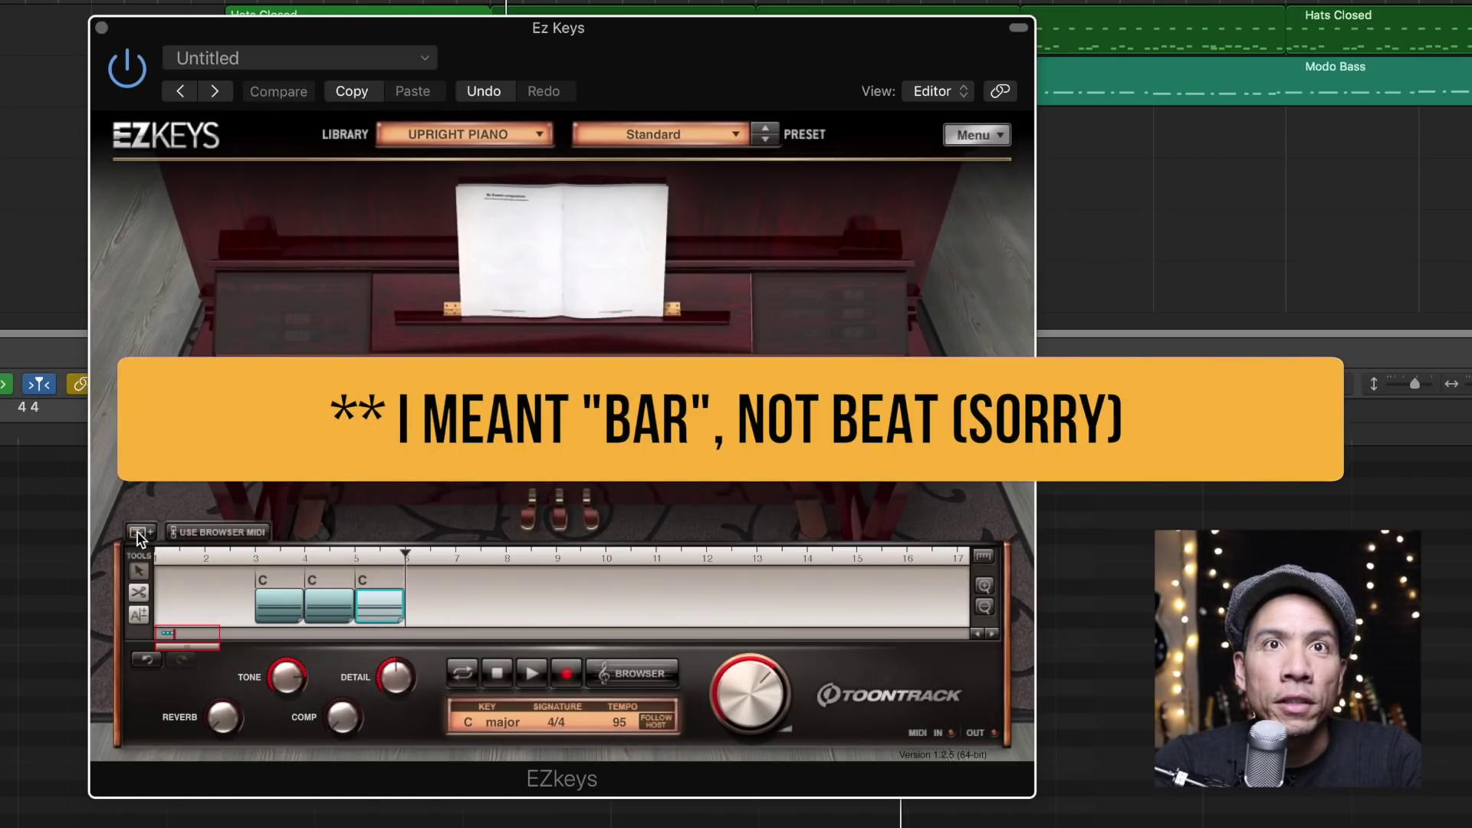
pyautogui.click(139, 534)
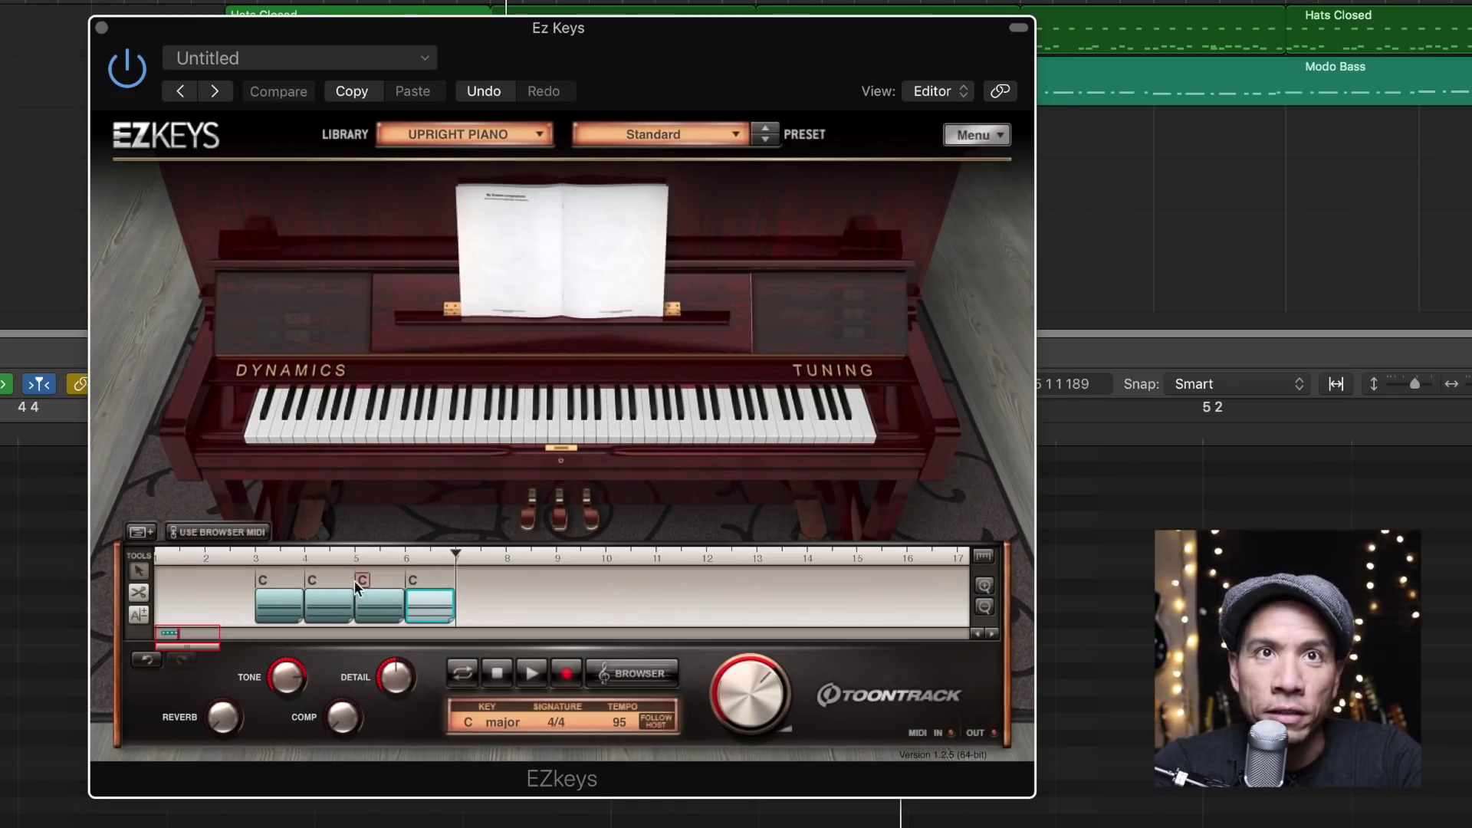
pyautogui.click(263, 580)
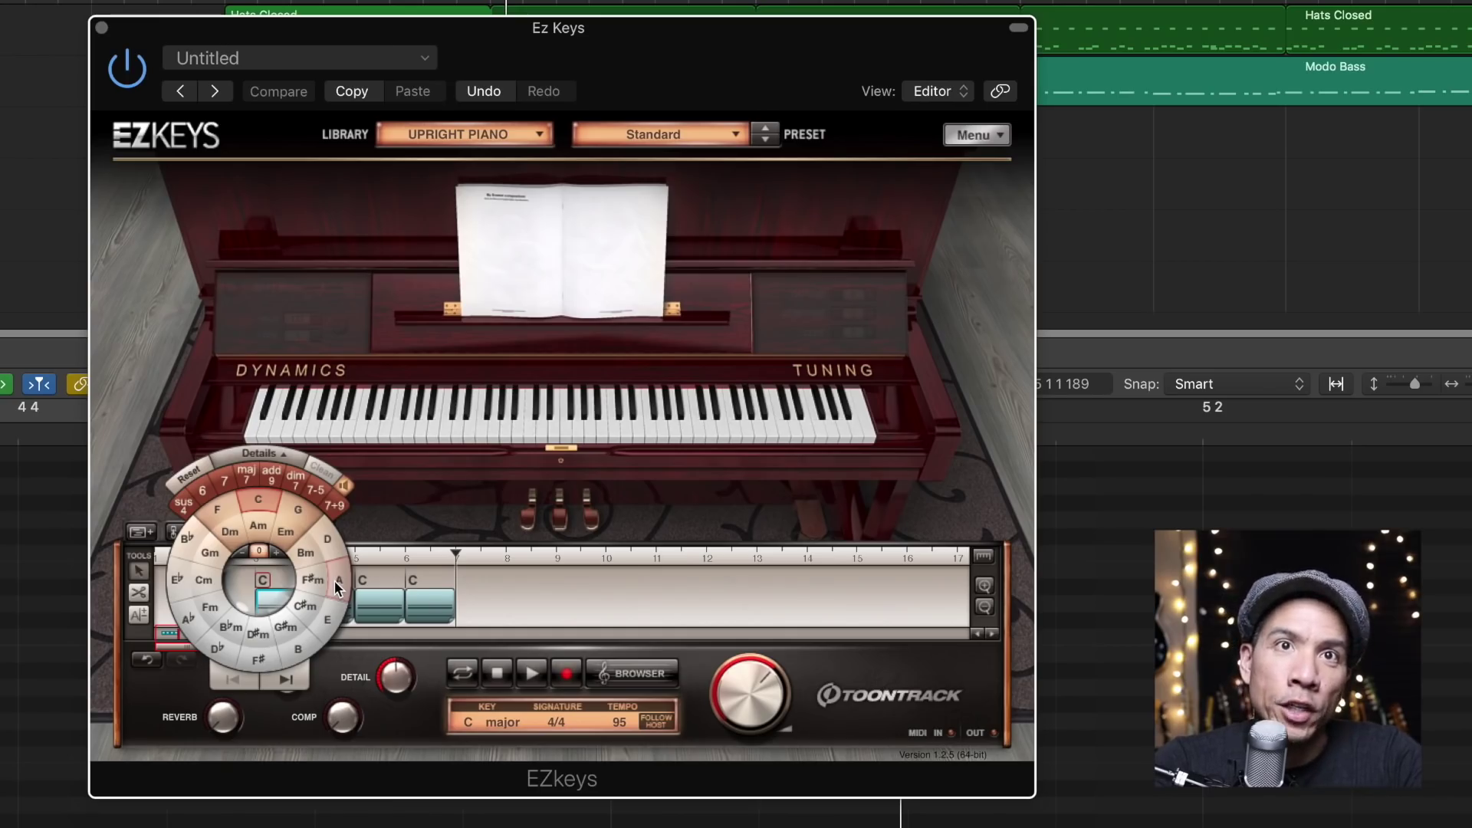
# Try A, Am, Am7, A7 and a 7+9 extension for the bar-3 chord
pyautogui.click(335, 587)
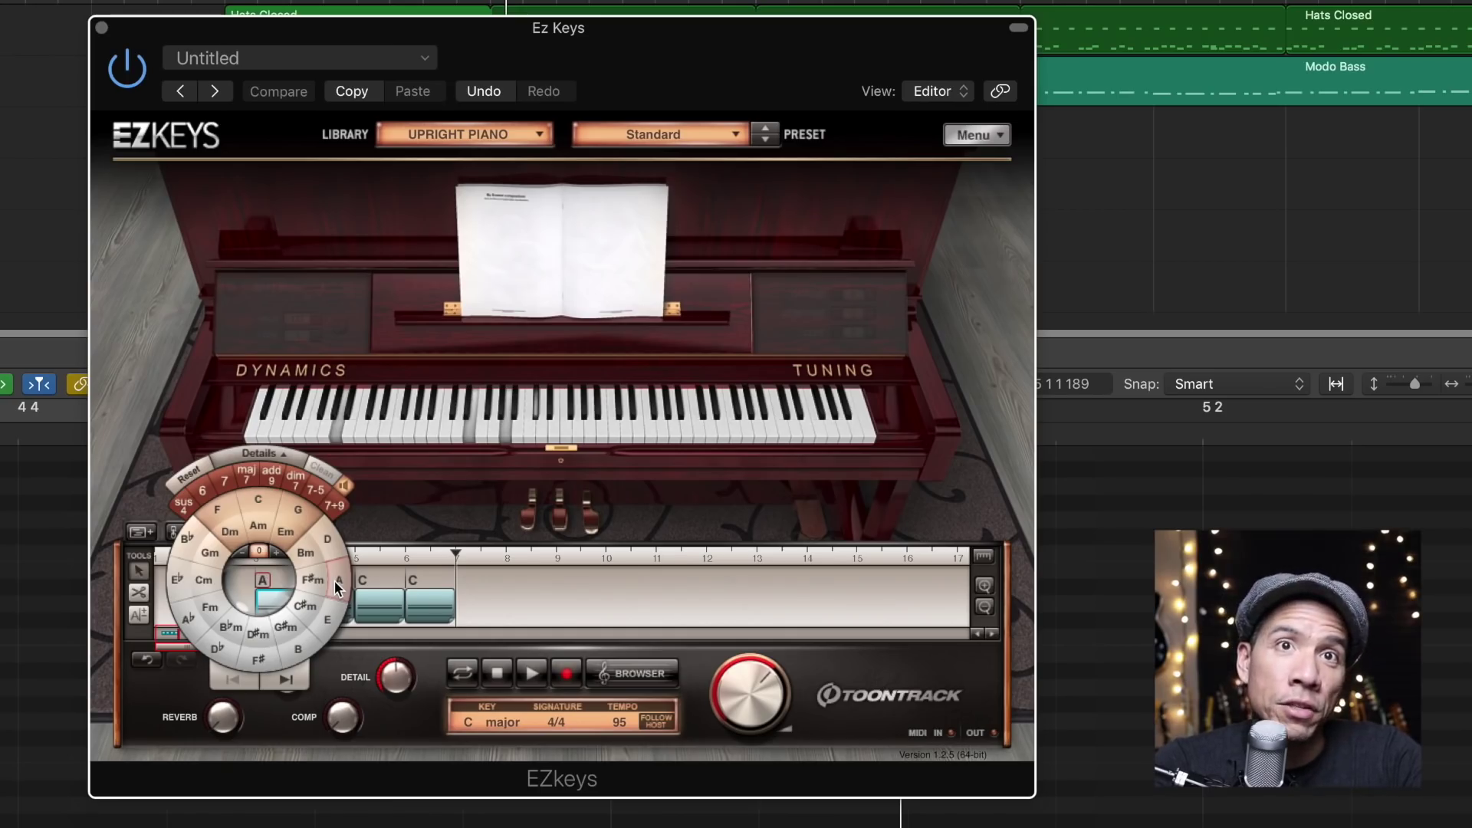
pyautogui.click(261, 526)
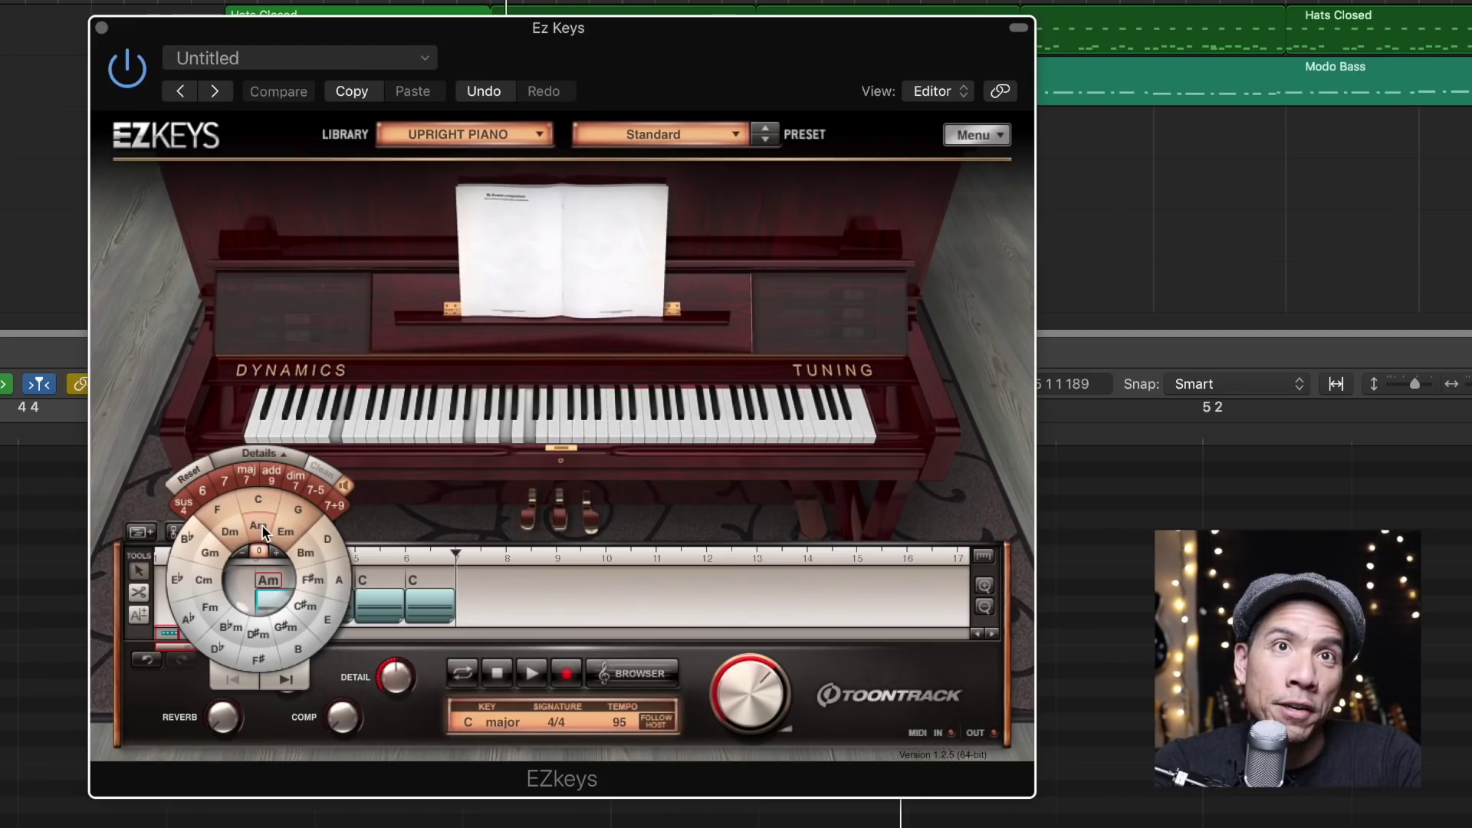
pyautogui.click(224, 482)
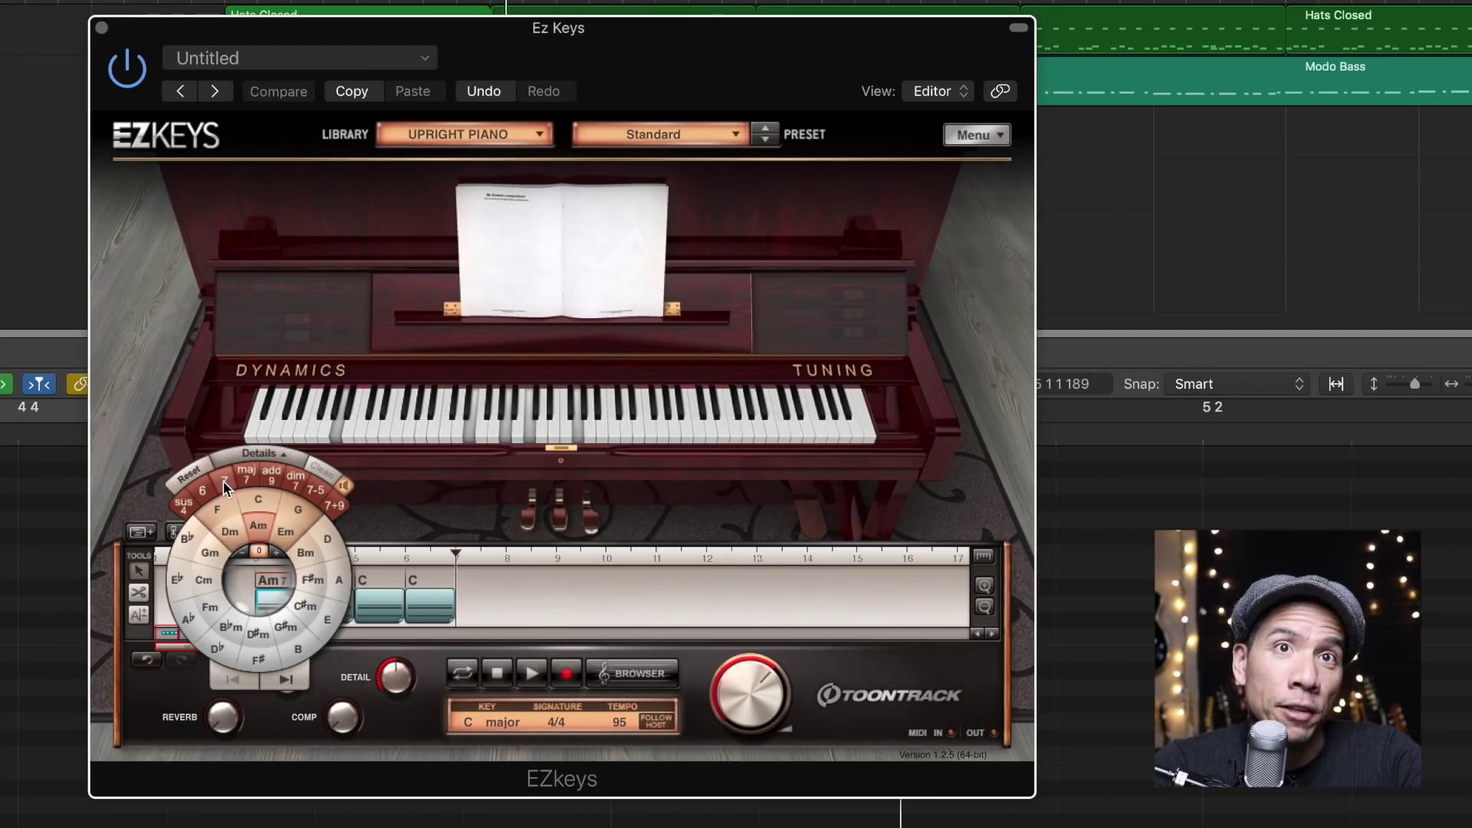
pyautogui.click(331, 577)
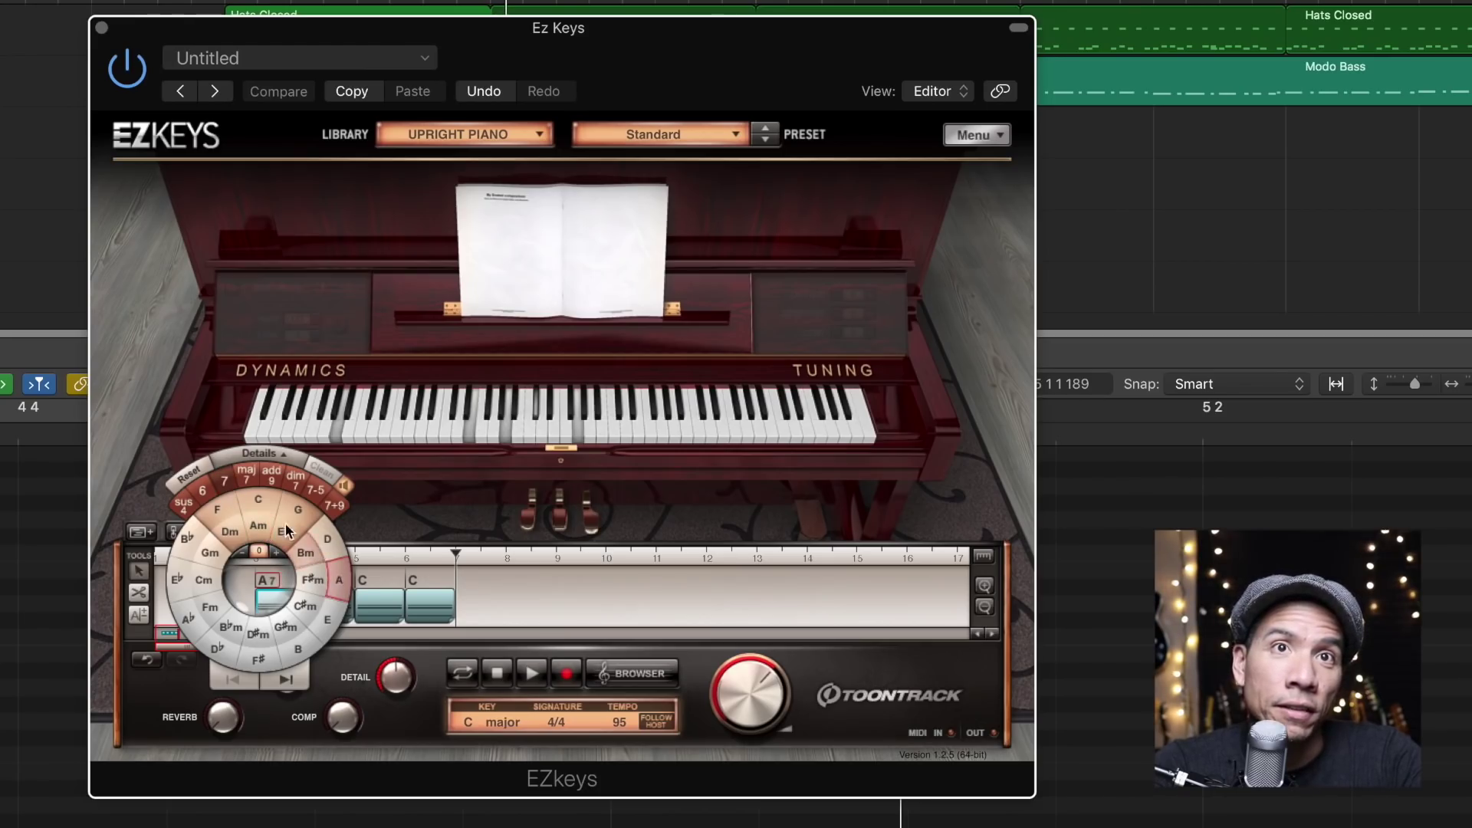
pyautogui.click(331, 506)
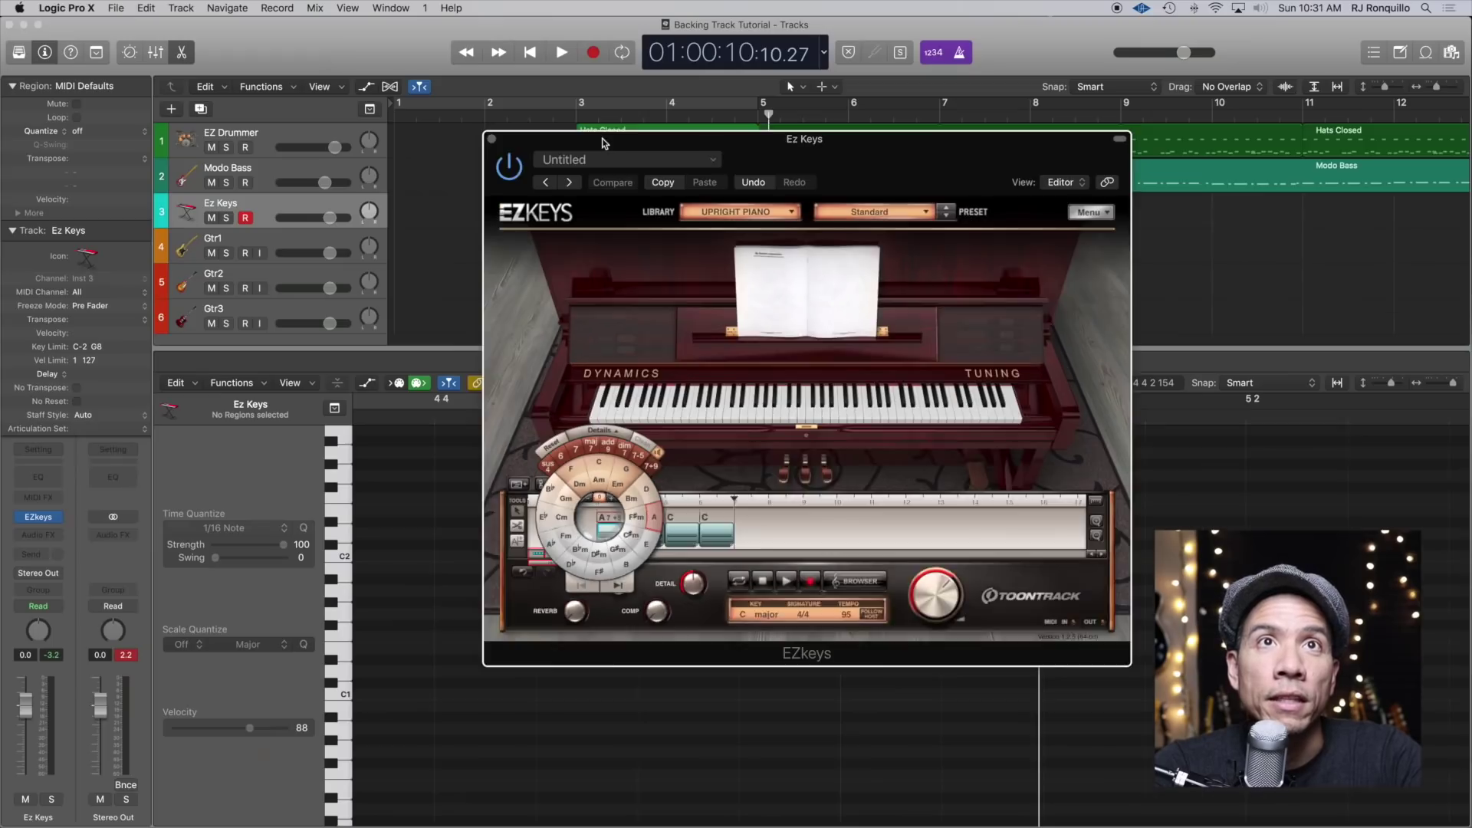
# Audition the chords from bar 3 and settle on Am for the first block
pyautogui.moveTo(263, 19); pyautogui.dragTo(241, 127)
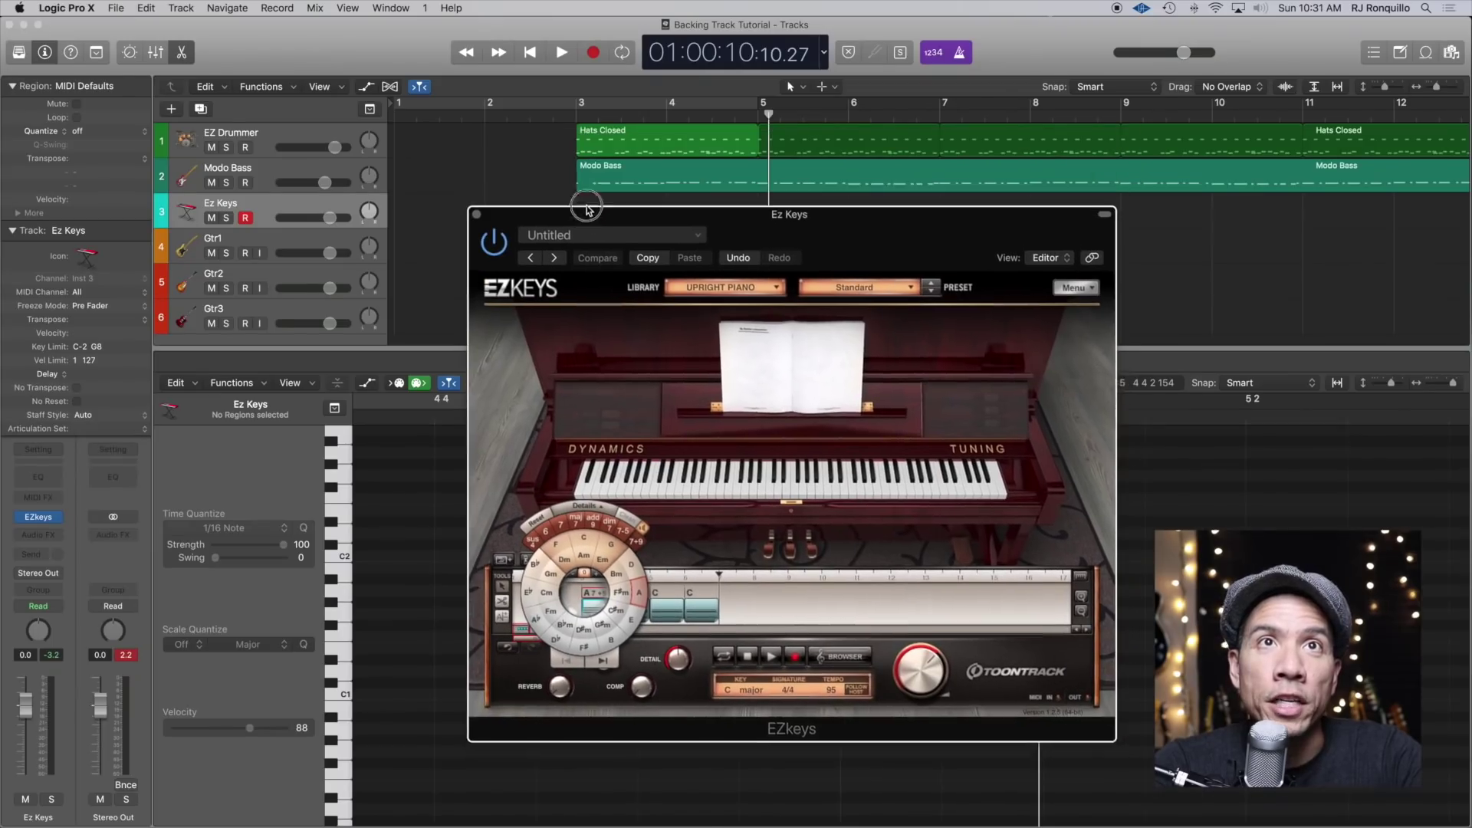
pyautogui.moveTo(586, 208); pyautogui.dragTo(584, 191)
pyautogui.click(571, 115)
pyautogui.press('space')
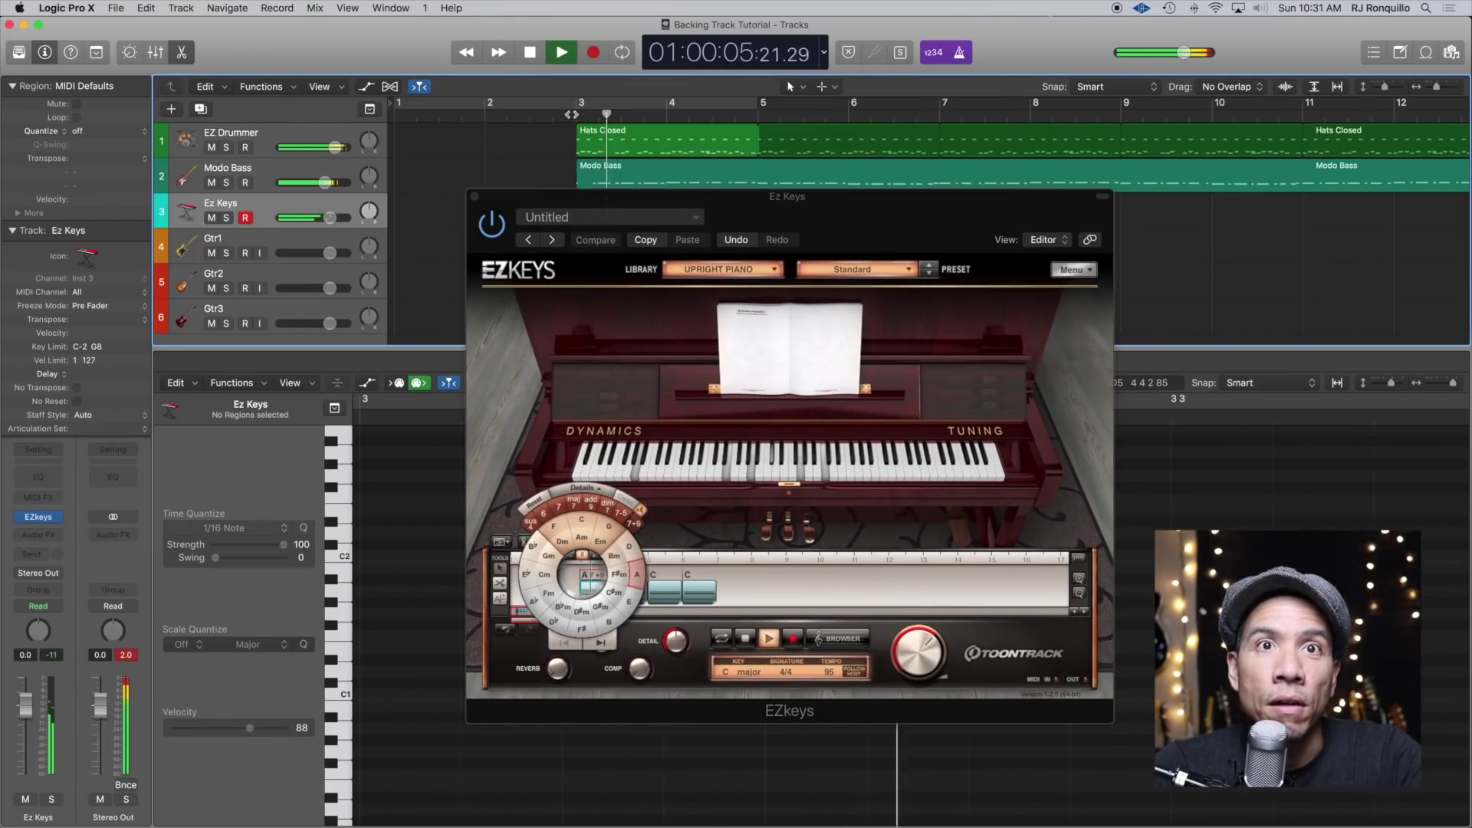
pyautogui.press('space')
pyautogui.click(583, 542)
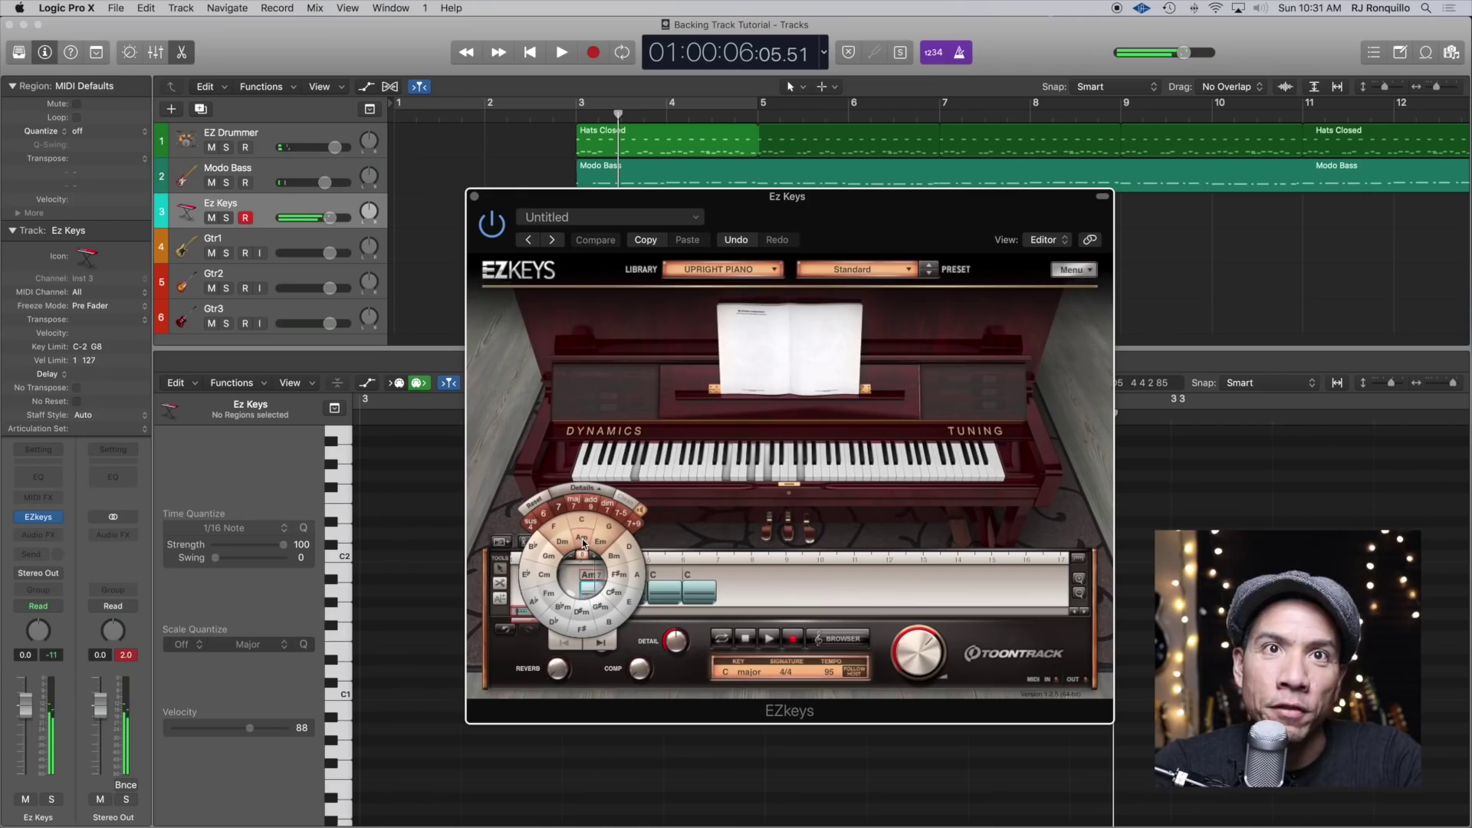
# Place the Am7 block before the C chords, play it, and change the next C to G
pyautogui.moveTo(589, 576); pyautogui.dragTo(598, 576)
pyautogui.press('space')
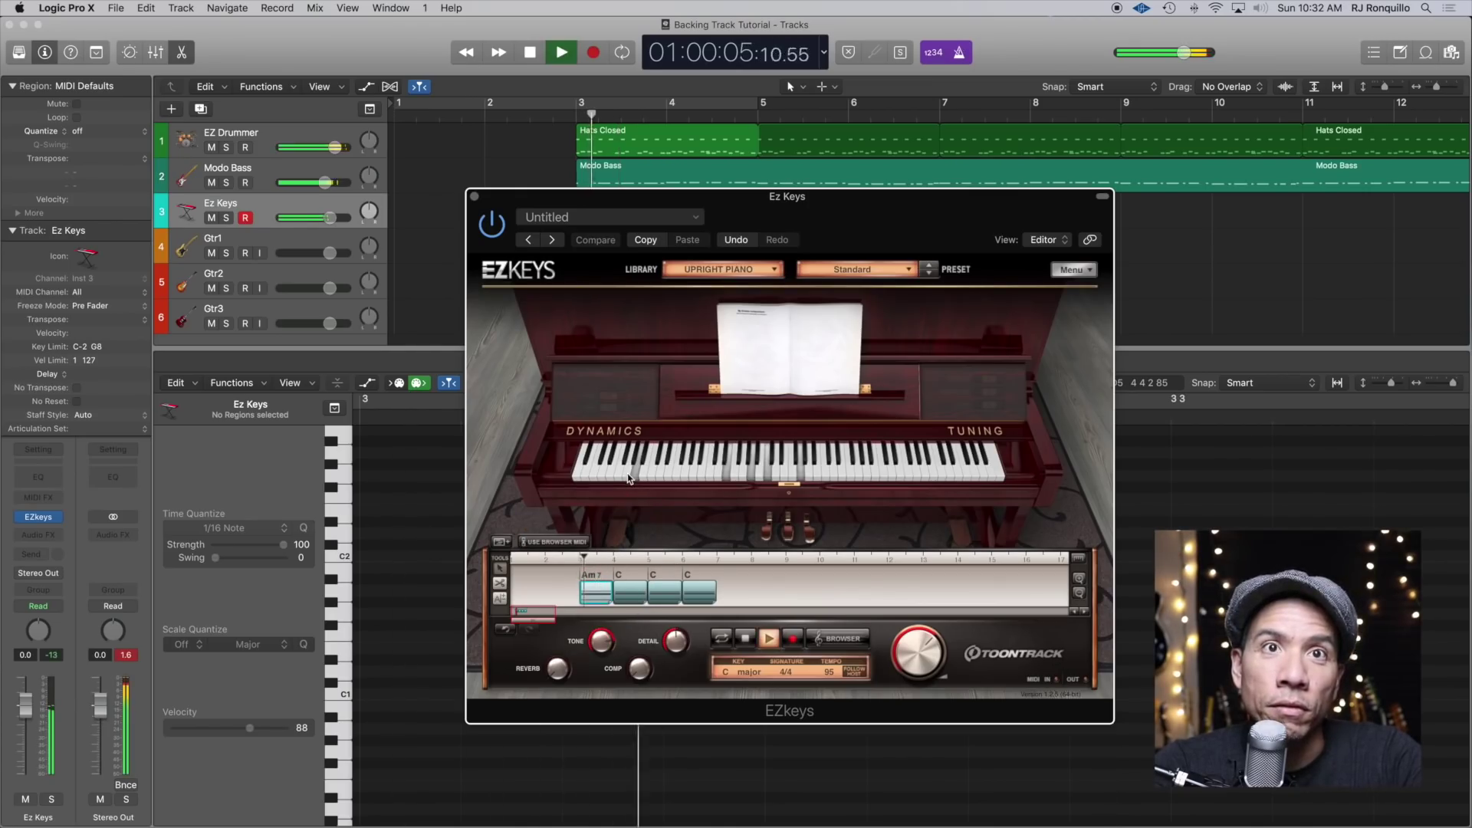
pyautogui.press('space')
pyautogui.click(657, 580)
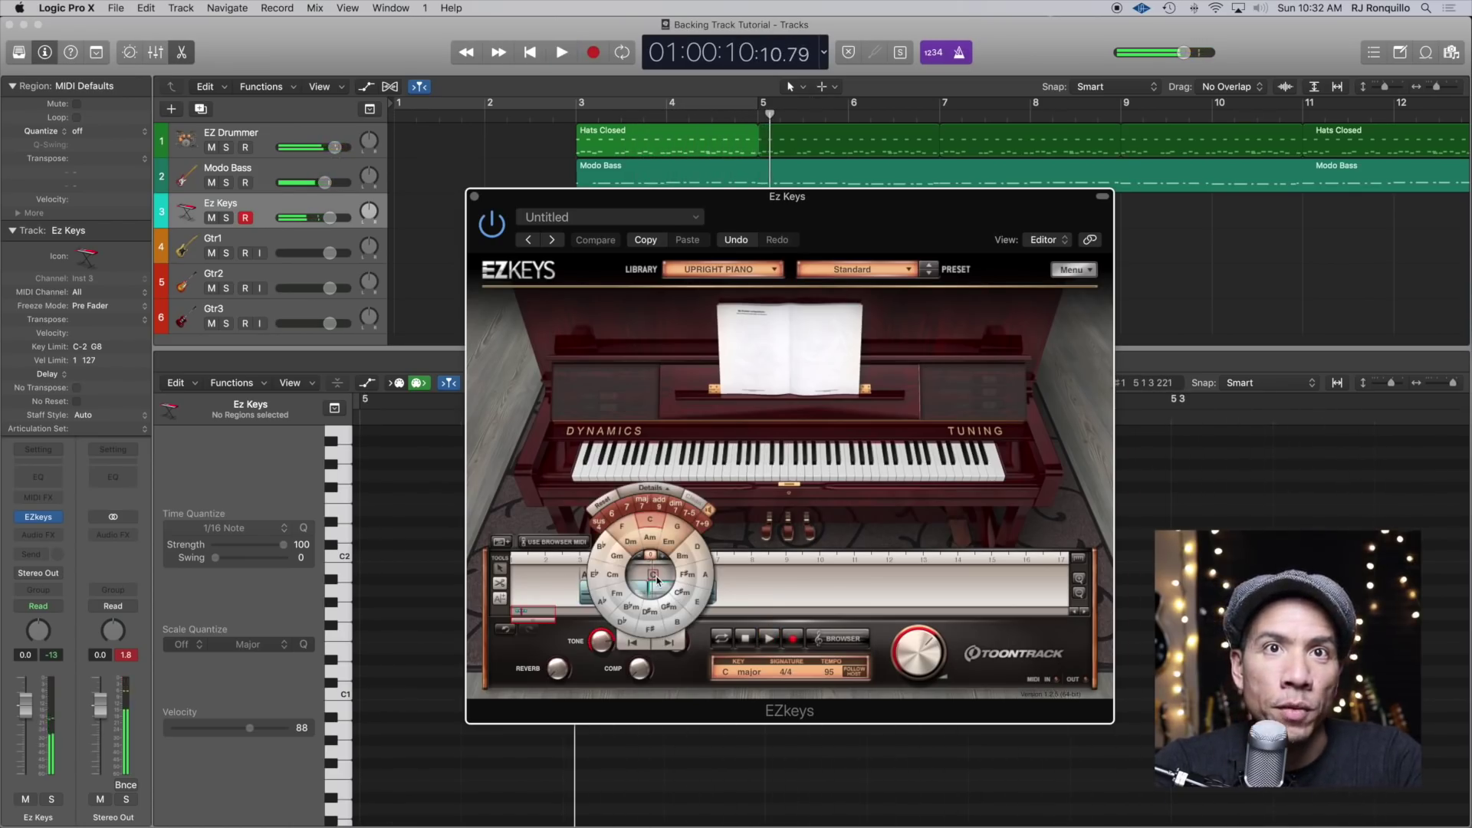
pyautogui.click(676, 527)
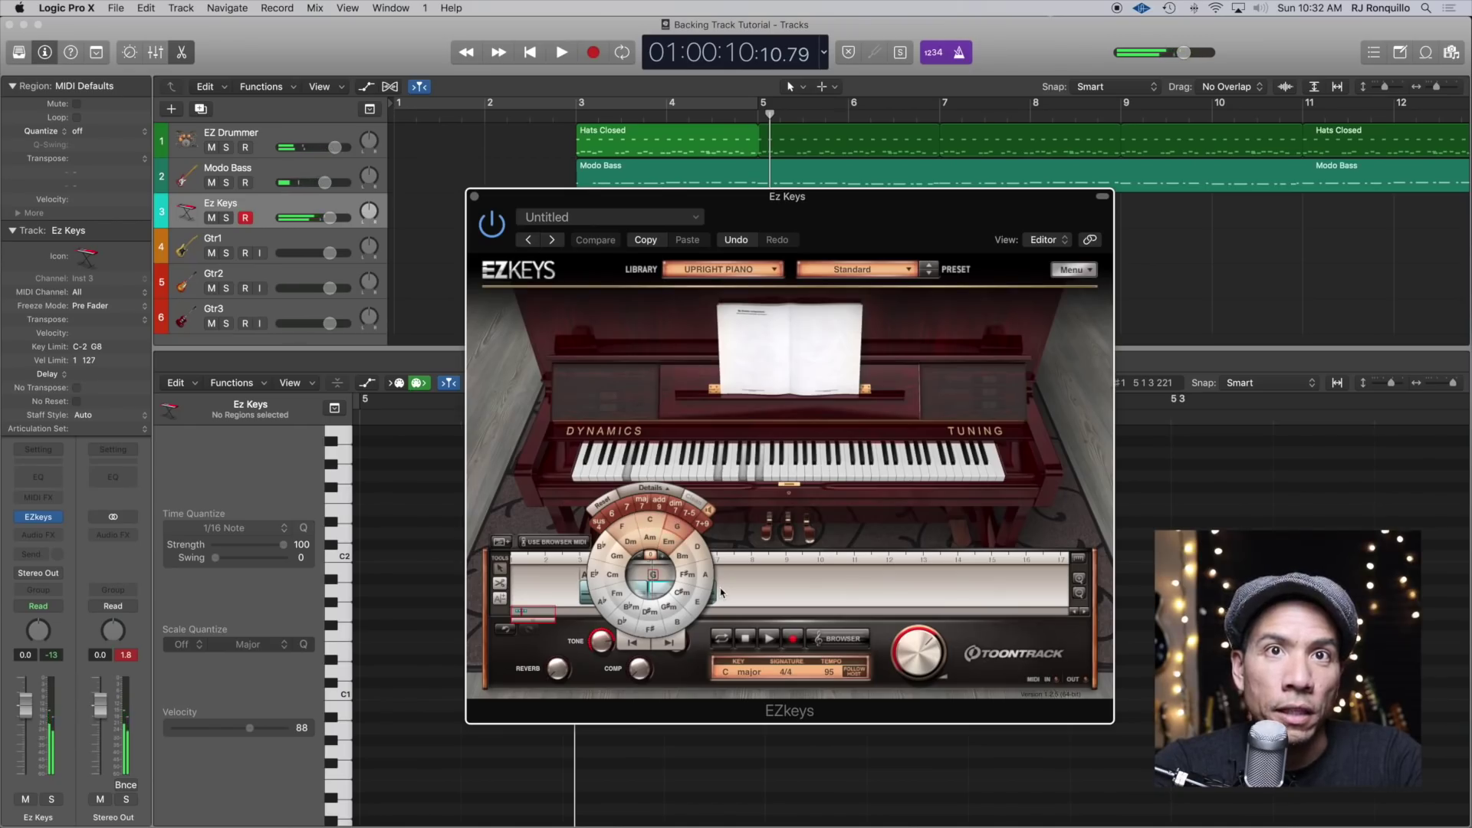
pyautogui.click(721, 593)
# Change the following chord to D, audition Dm7, then revert to plain D
pyautogui.click(689, 580)
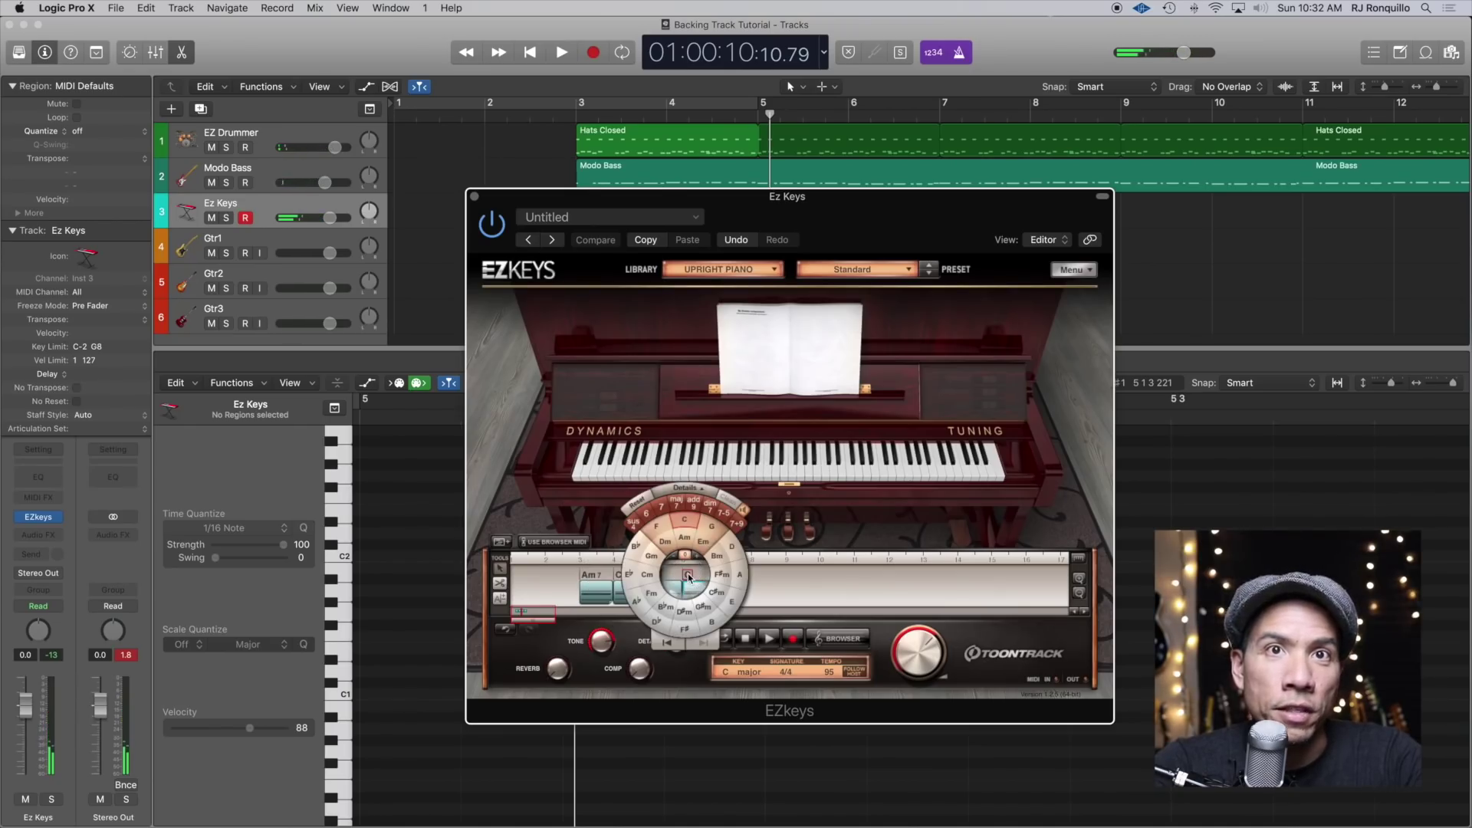
pyautogui.click(736, 551)
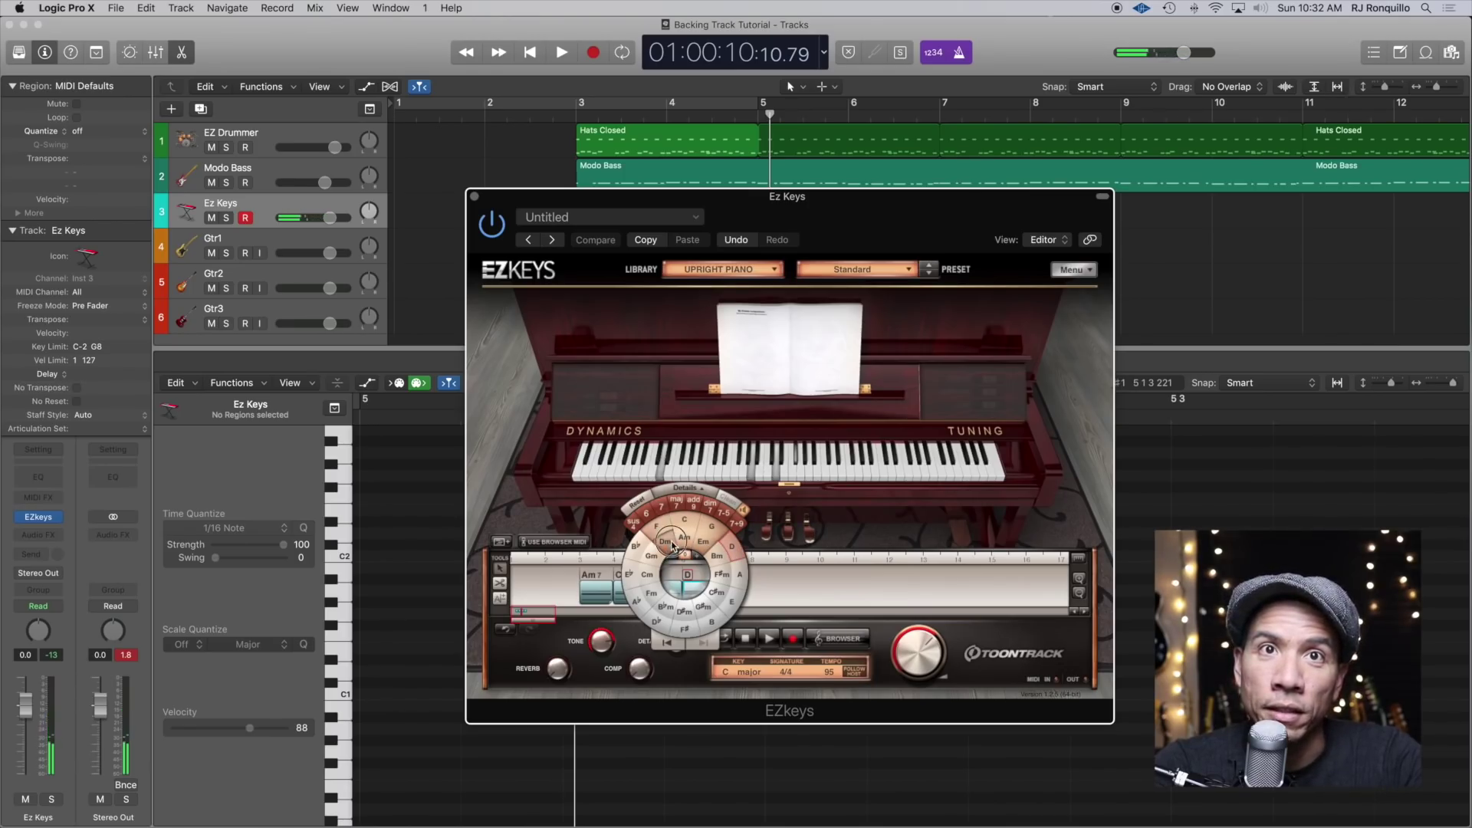
pyautogui.click(663, 510)
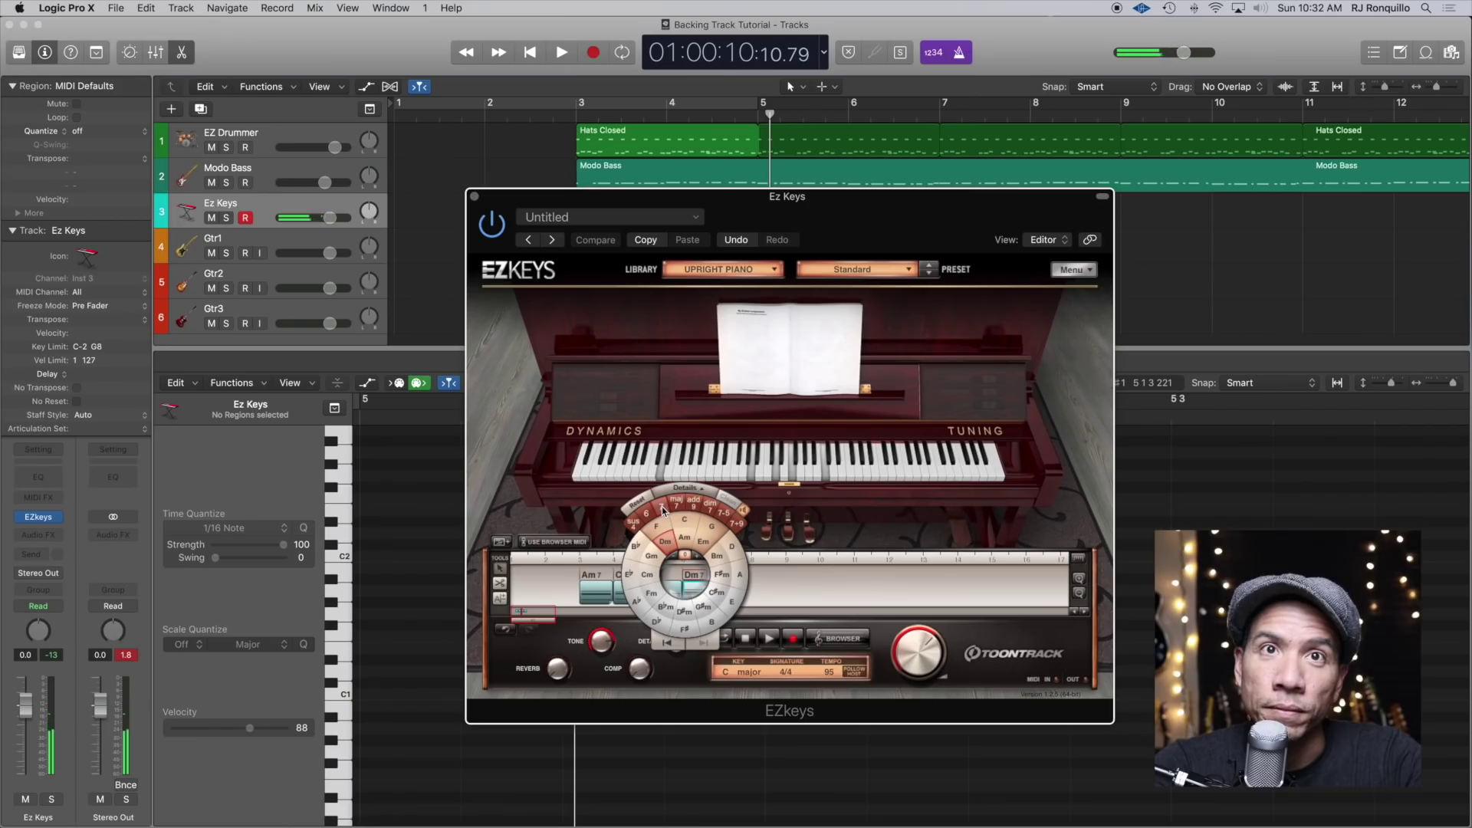
pyautogui.doubleClick(575, 115)
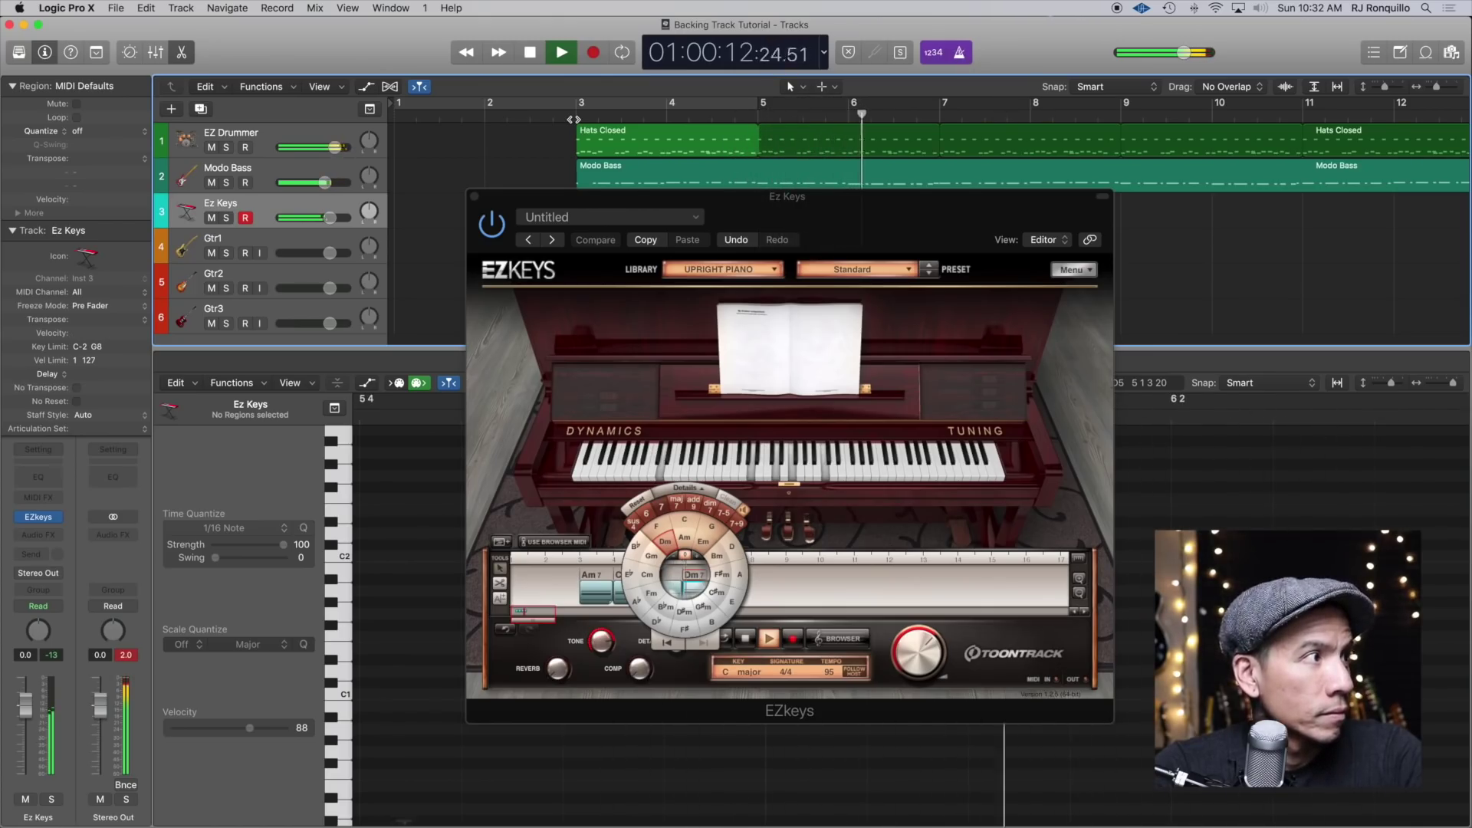
pyautogui.press('space')
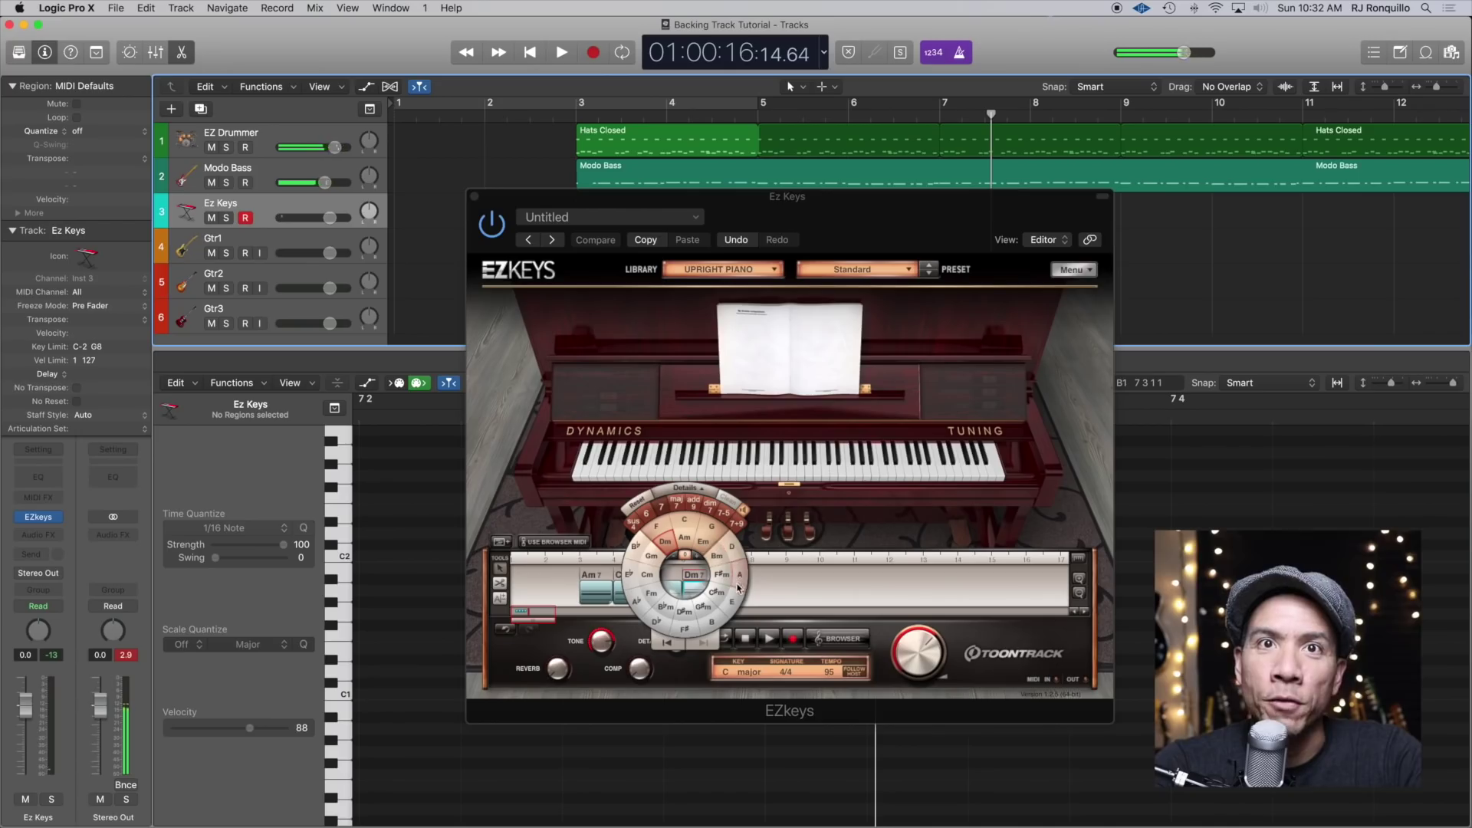
pyautogui.click(732, 546)
pyautogui.press('space')
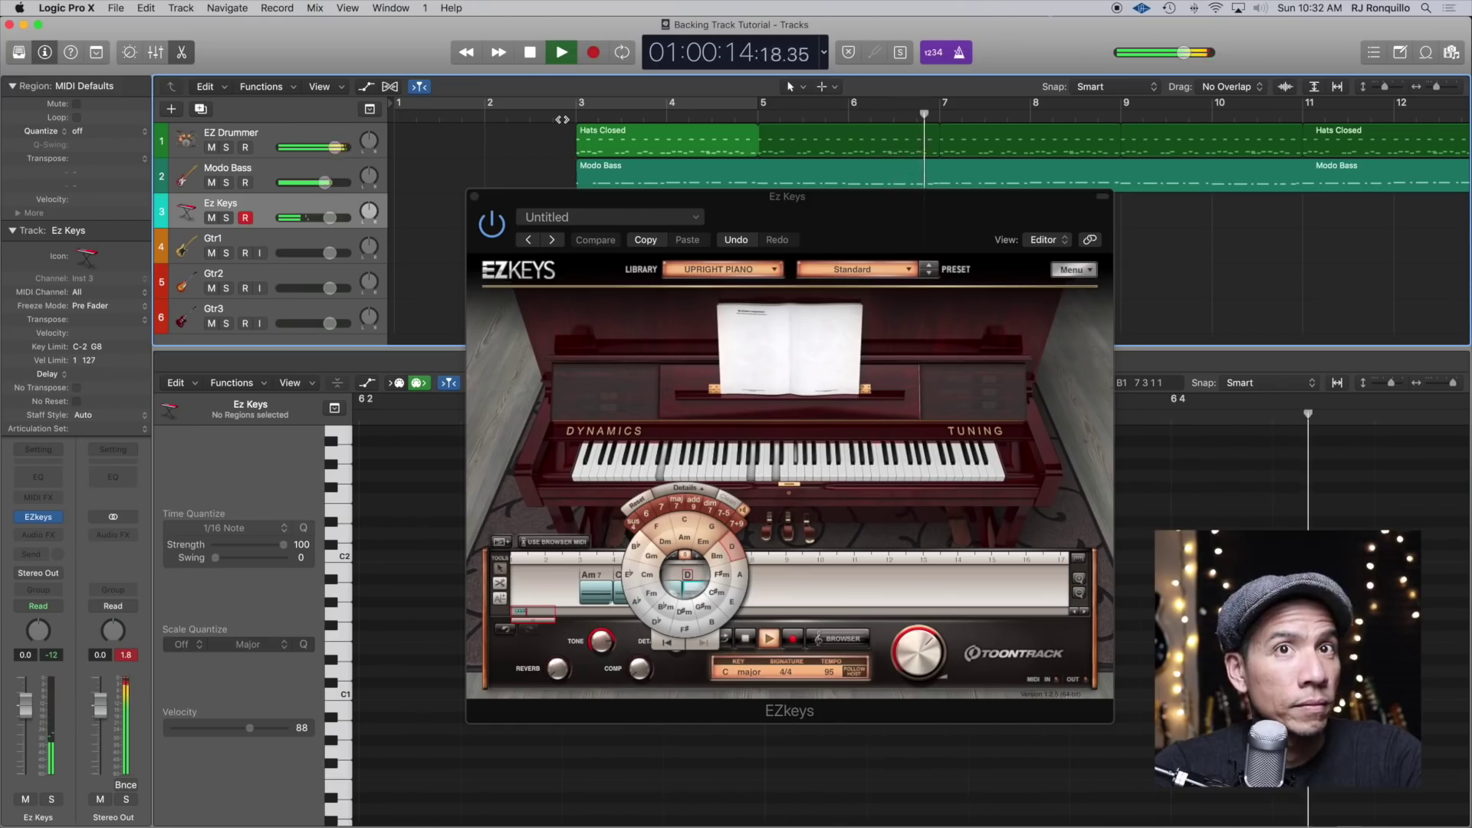
pyautogui.press('space')
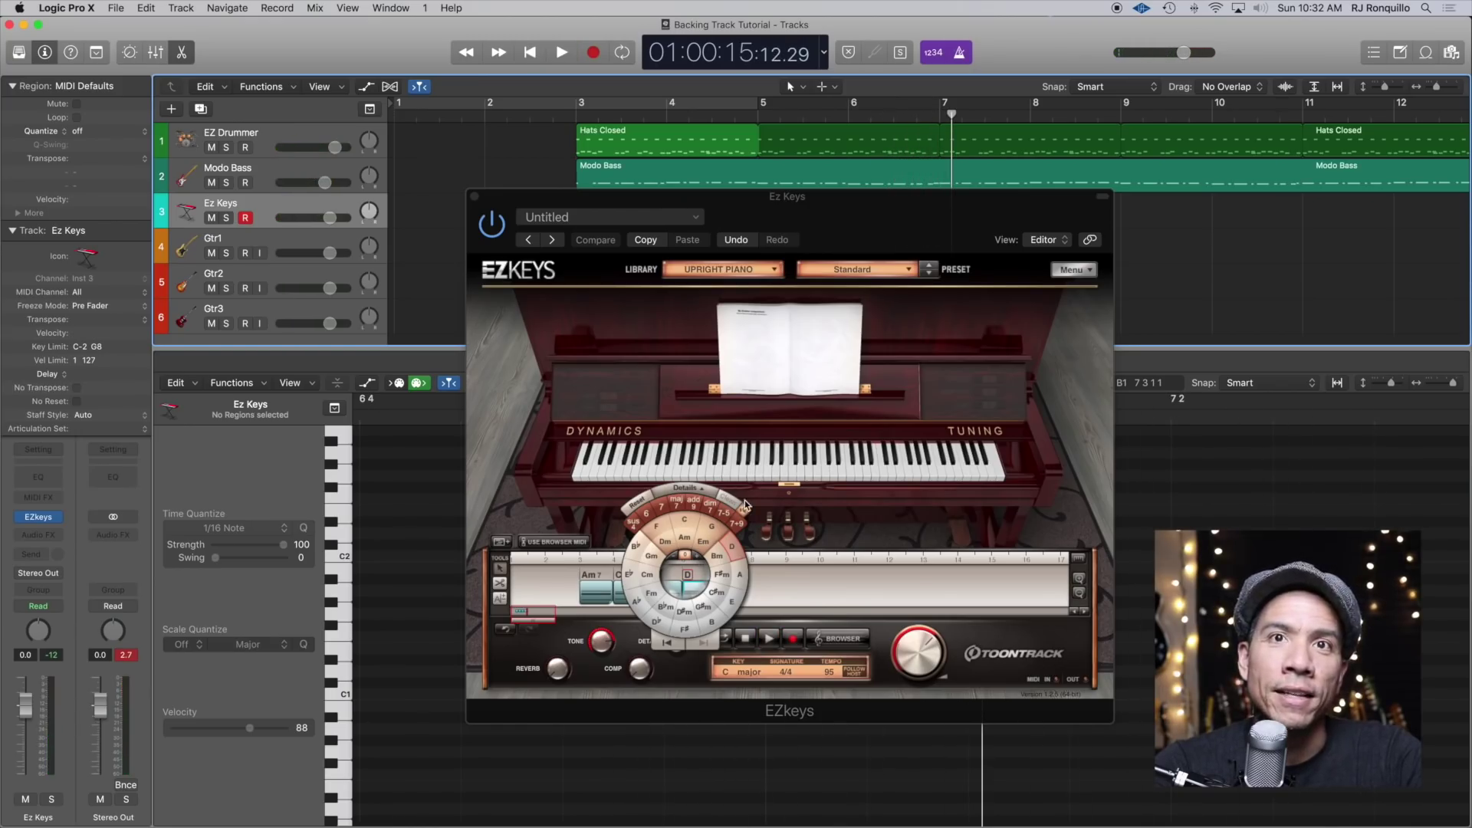
pyautogui.moveTo(719, 203); pyautogui.dragTo(968, 201)
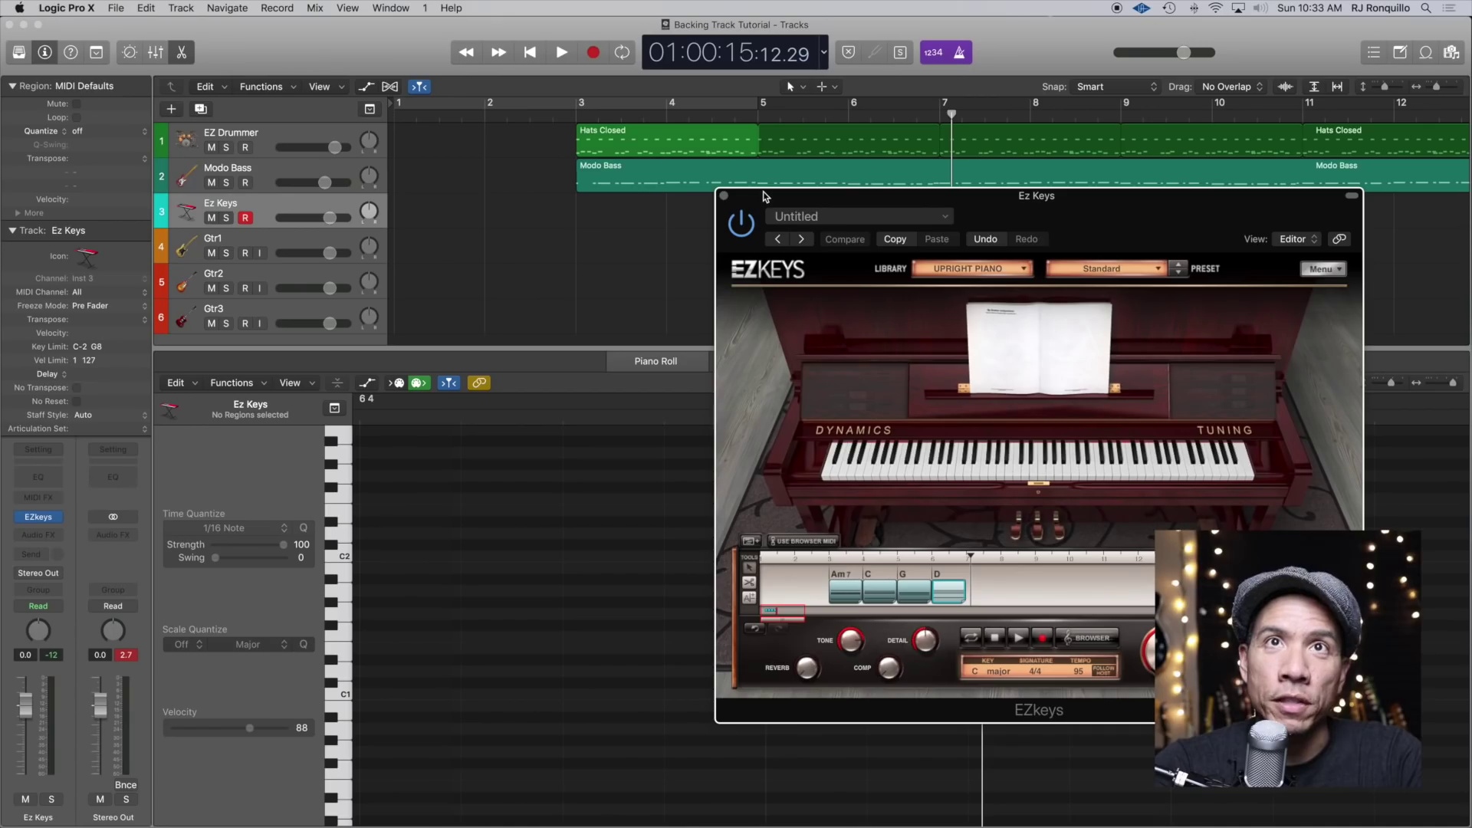
# Create a stereo Vintage Electric Piano track (Inst 4) and drag all four EZkeys chord blocks onto it
pyautogui.click(322, 234)
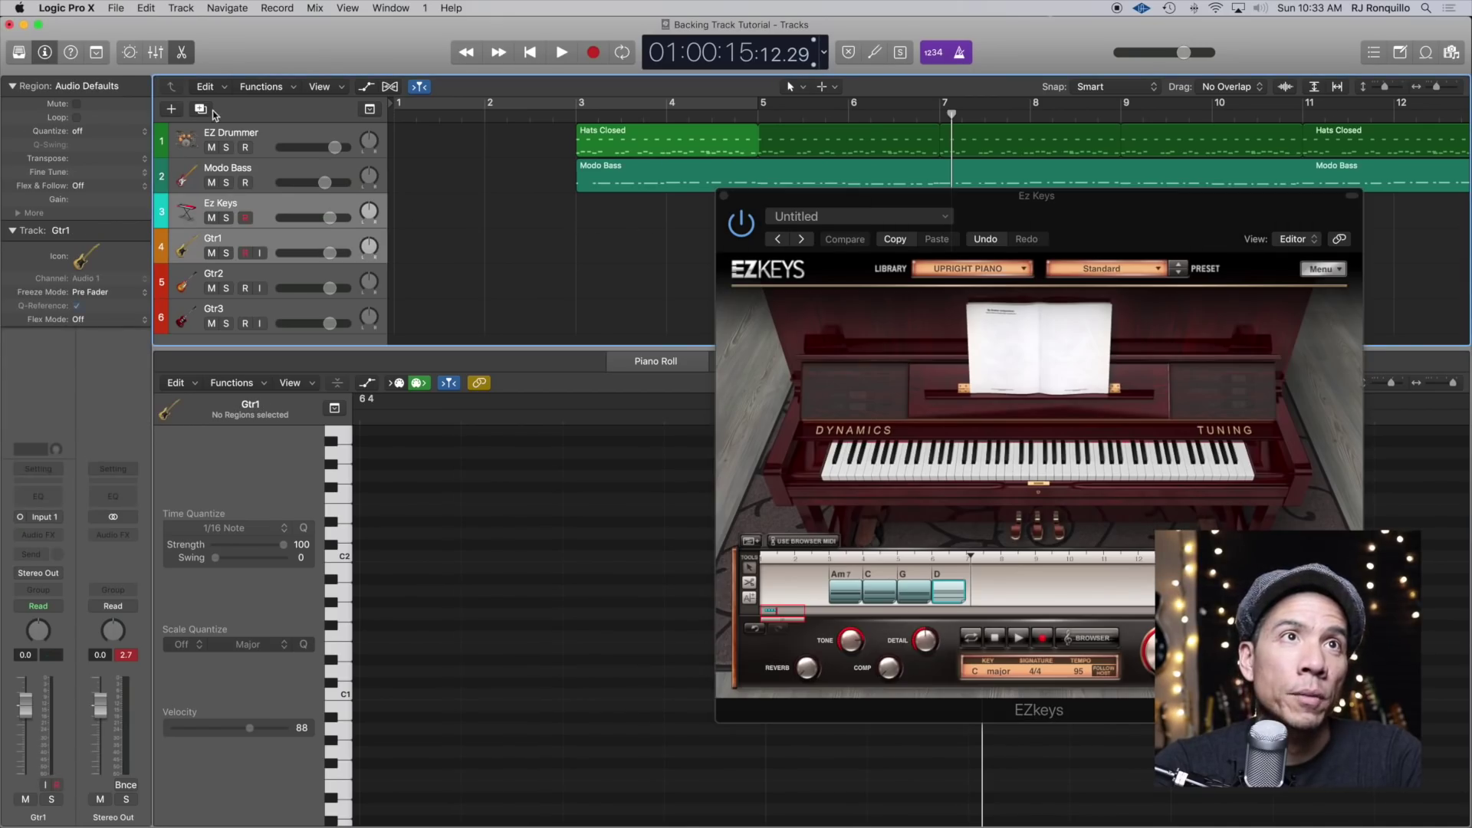
pyautogui.click(261, 178)
pyautogui.click(263, 213)
pyautogui.click(171, 109)
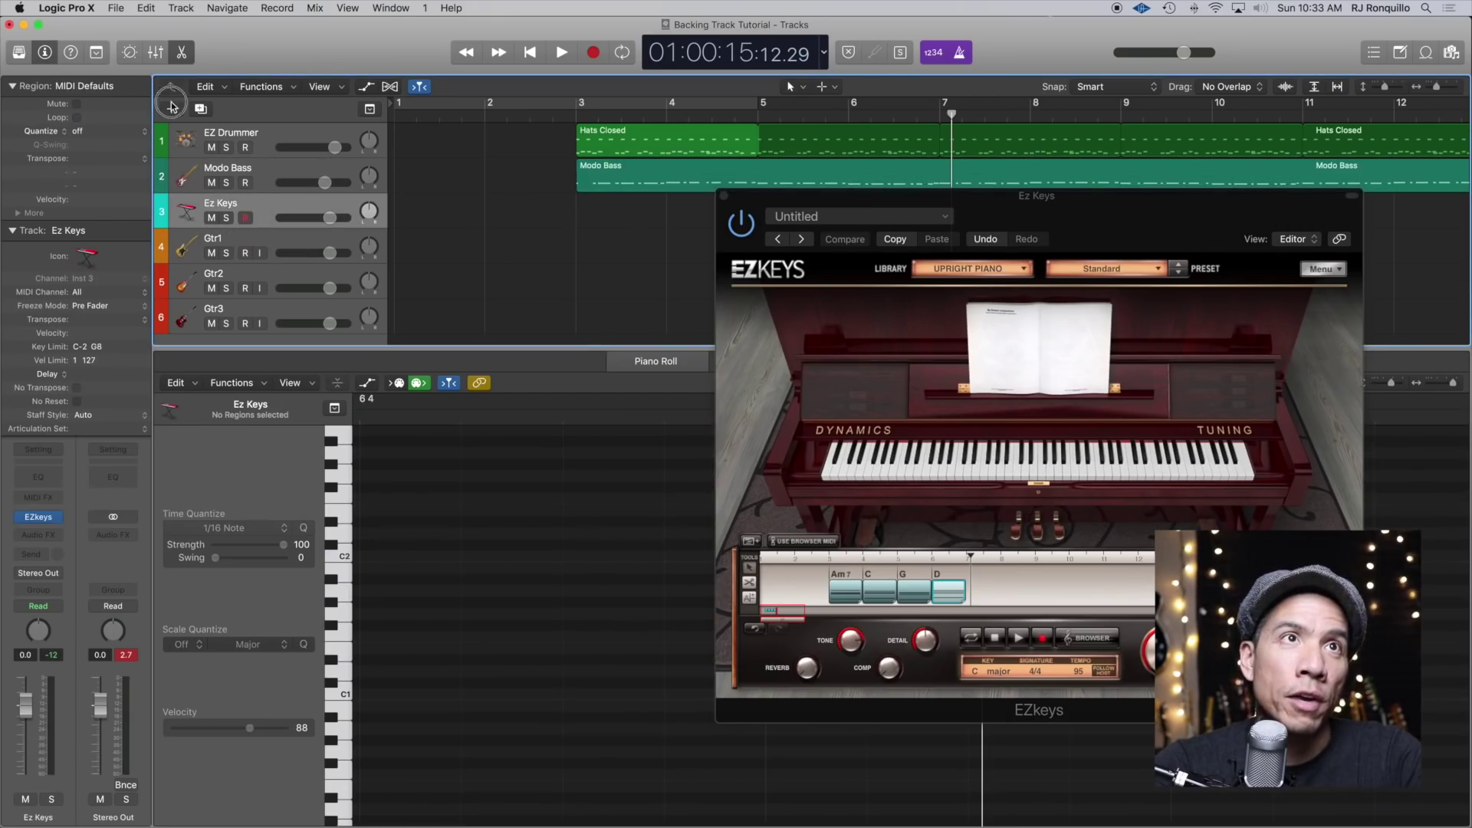
pyautogui.click(618, 172)
pyautogui.moveTo(653, 469)
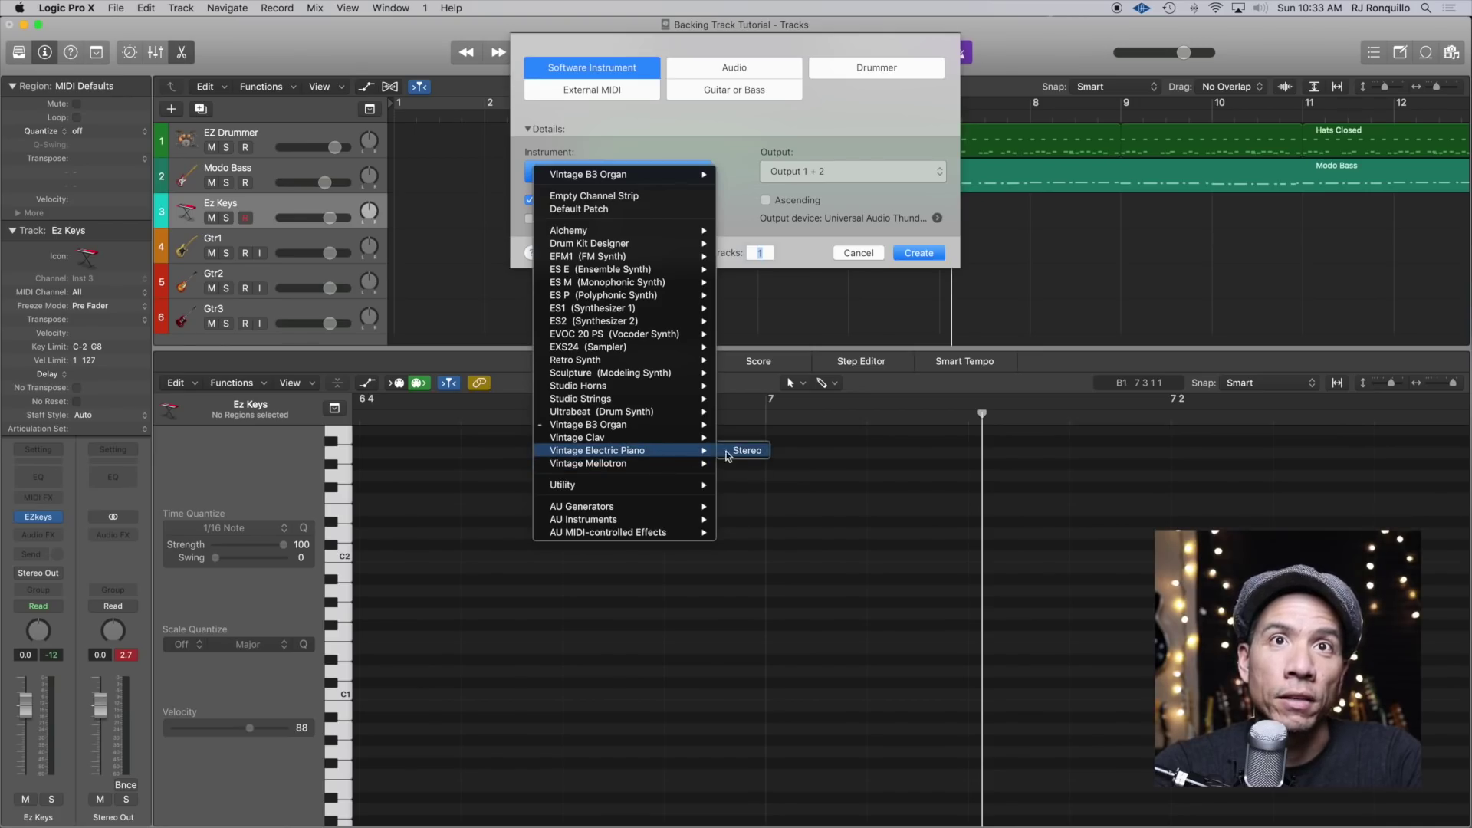
pyautogui.click(737, 452)
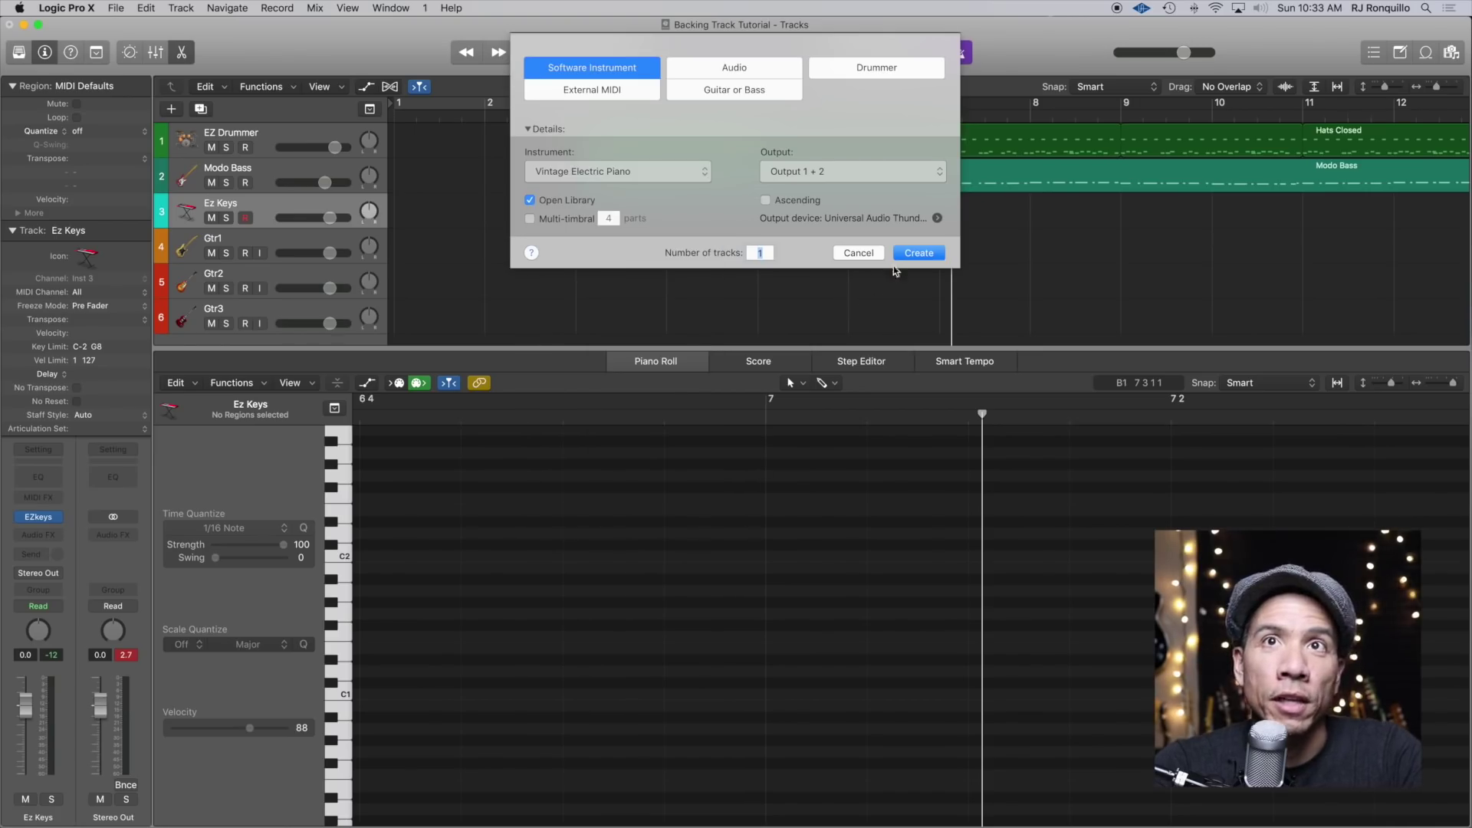
pyautogui.click(917, 253)
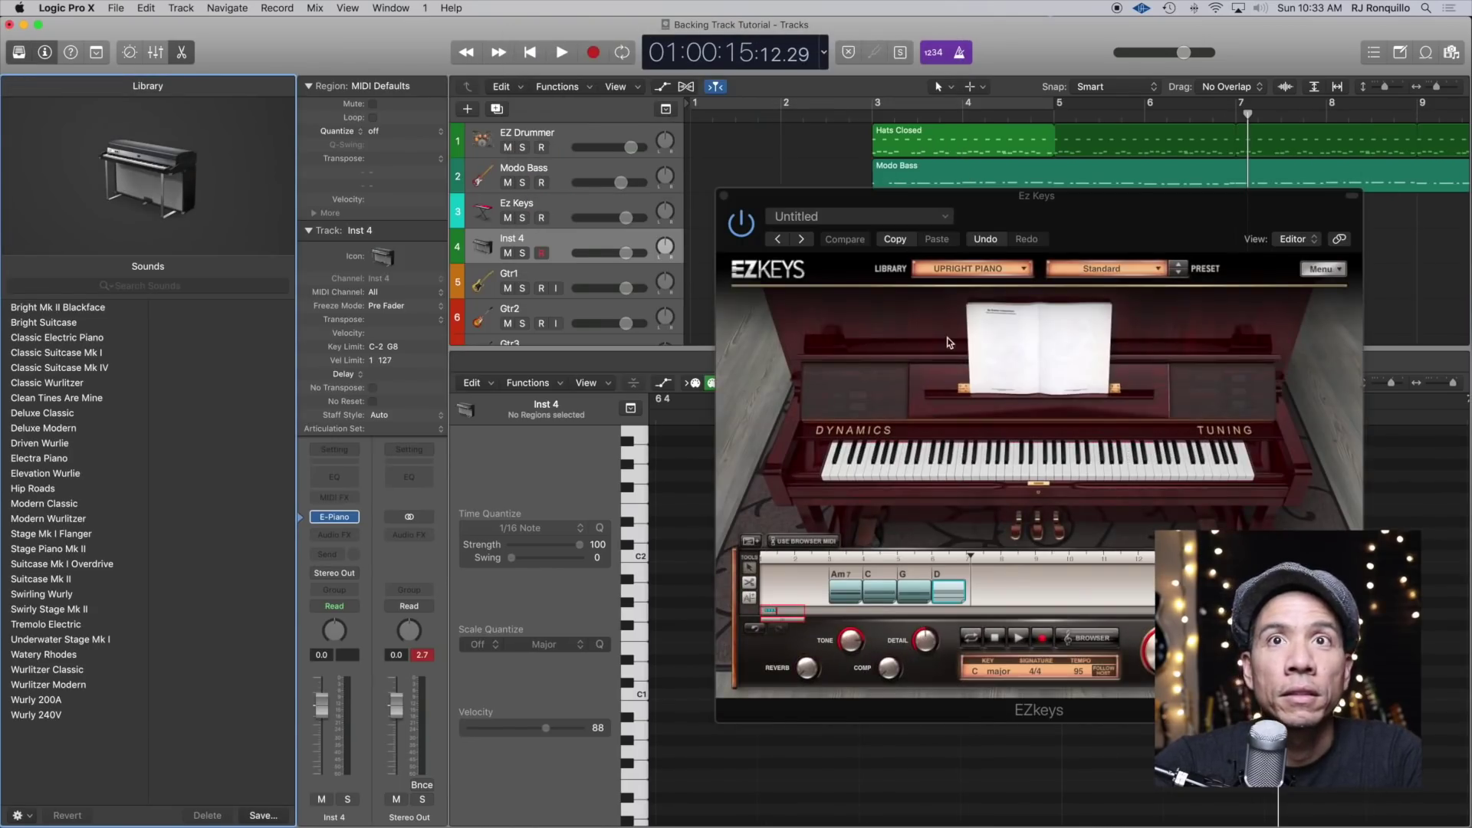
pyautogui.moveTo(822, 585); pyautogui.dragTo(127, 635)
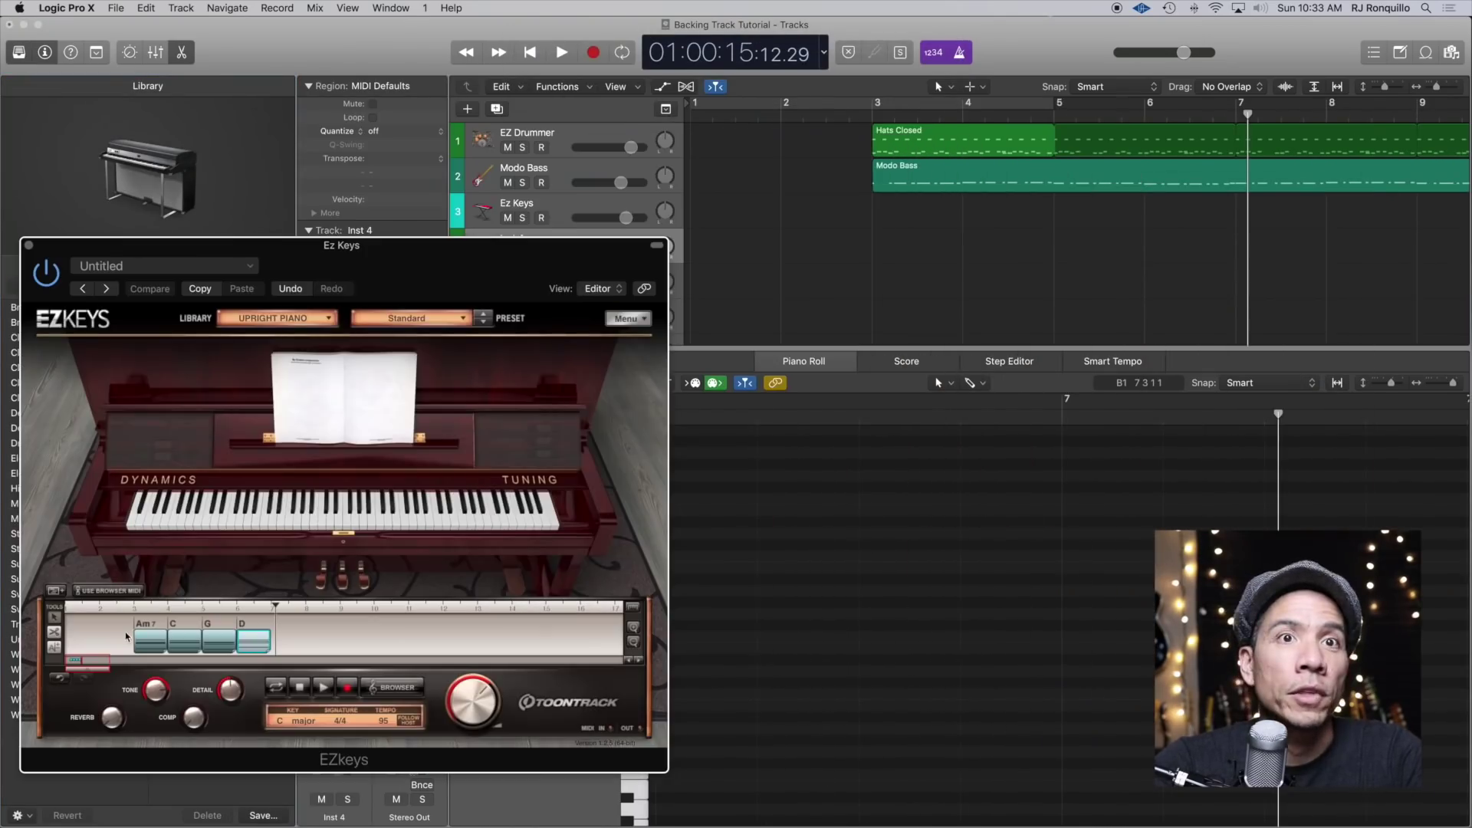
pyautogui.moveTo(285, 632); pyautogui.dragTo(878, 254)
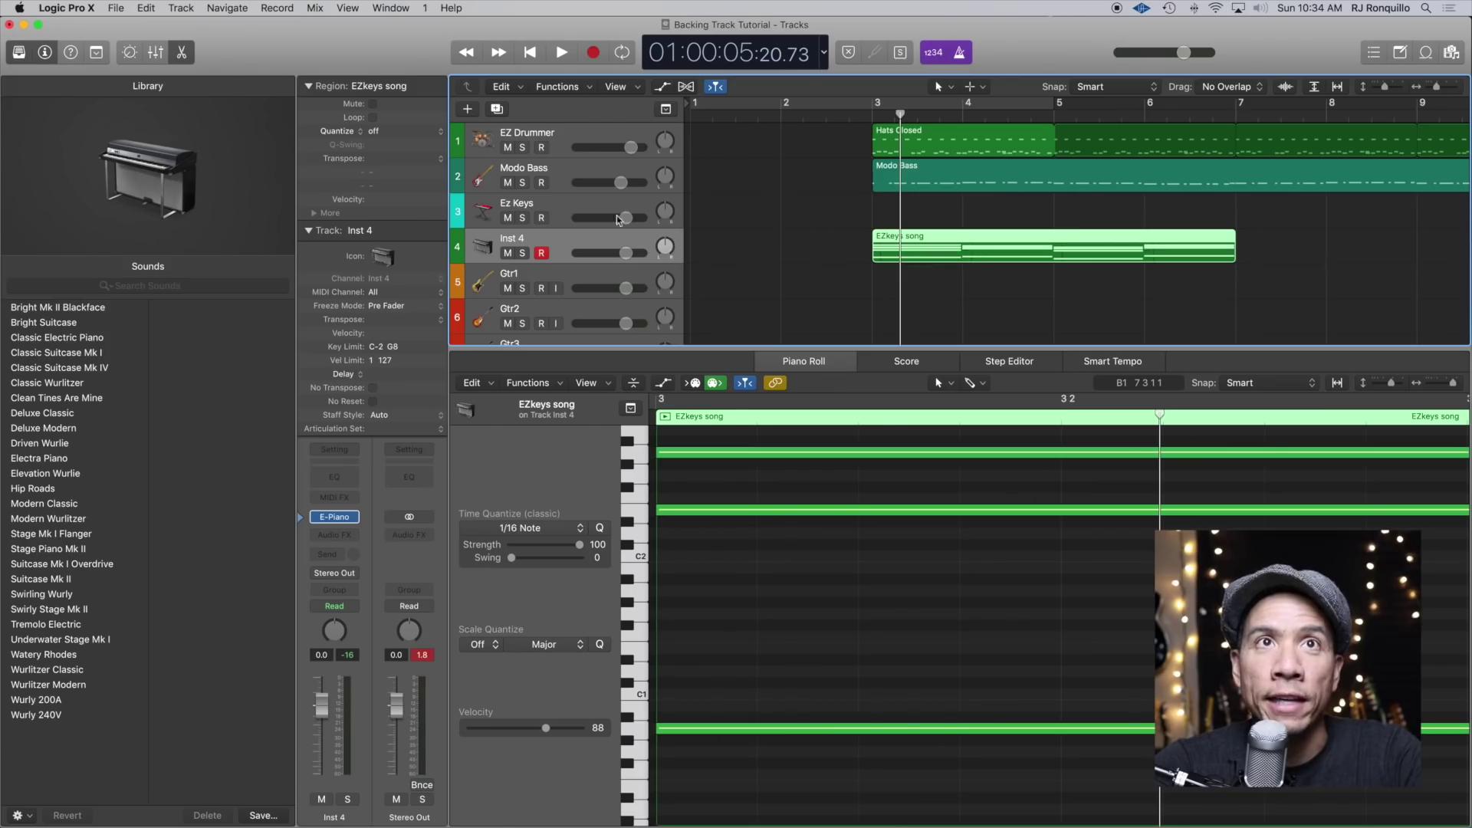
# Mute the Ez Keys track and raise the Inst 4 volume during playback
pyautogui.press('space')
pyautogui.click(540, 220)
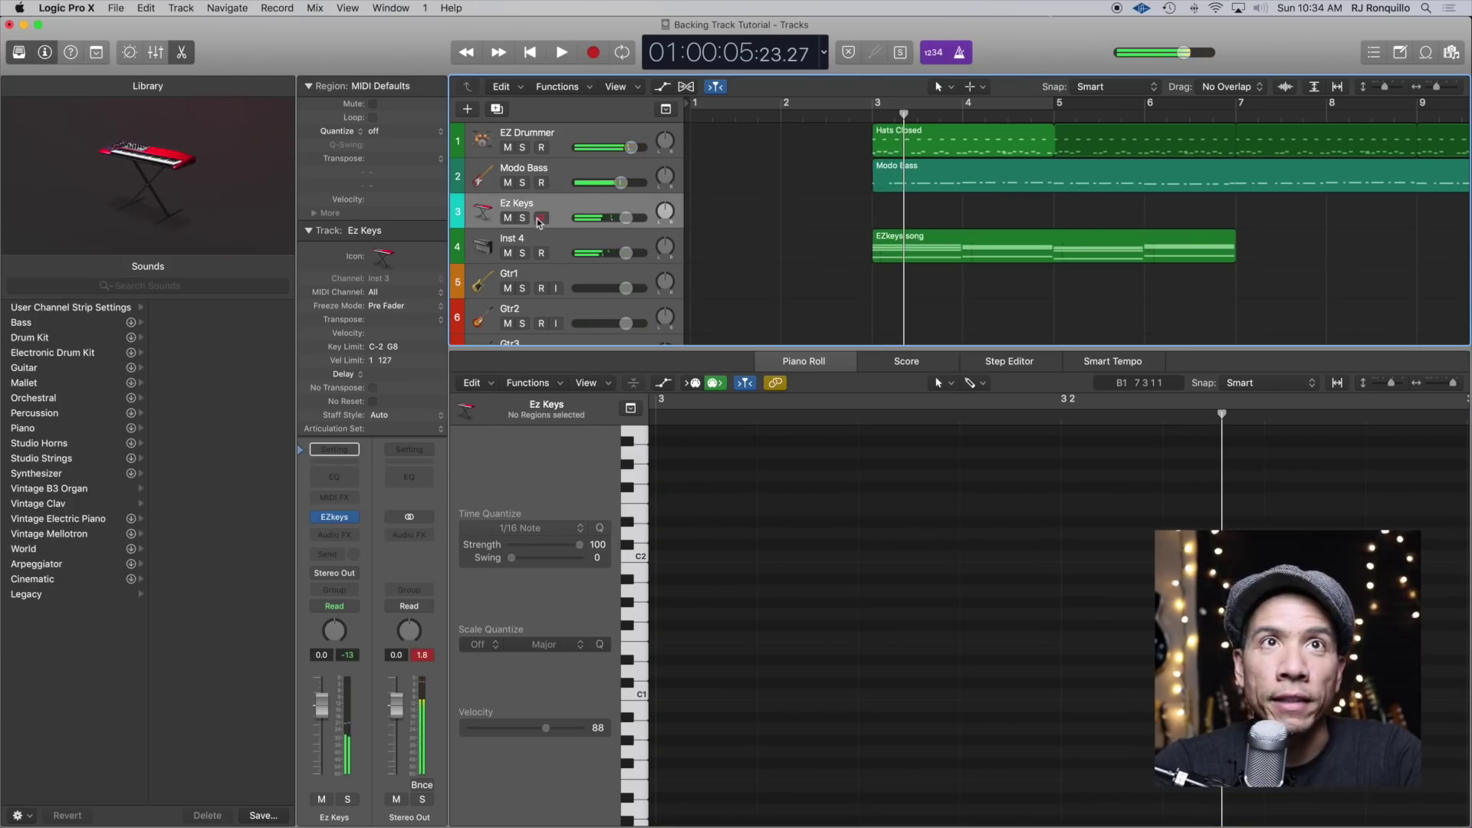
pyautogui.click(507, 218)
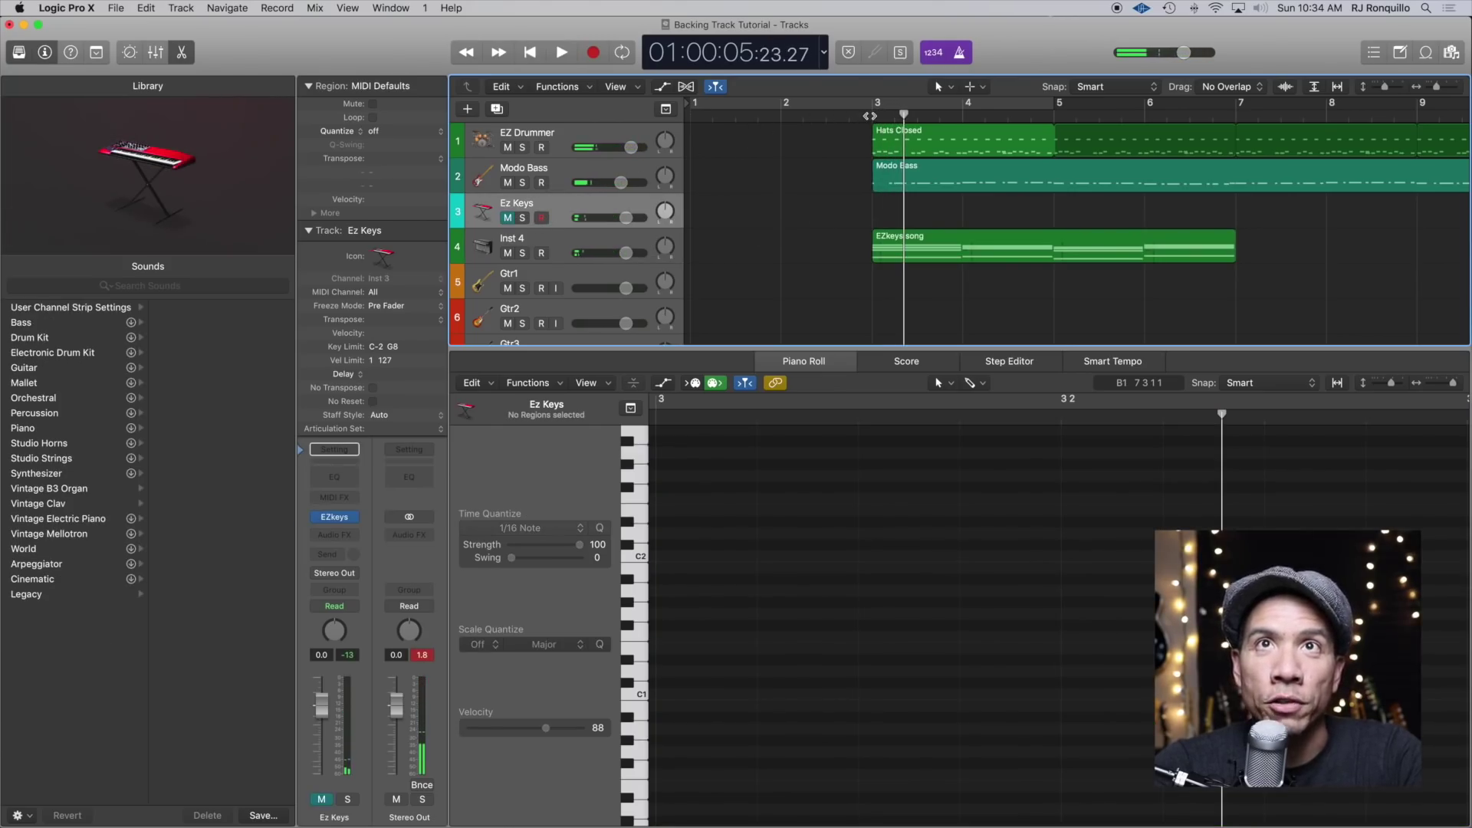
pyautogui.press('space')
pyautogui.moveTo(621, 260); pyautogui.dragTo(637, 259)
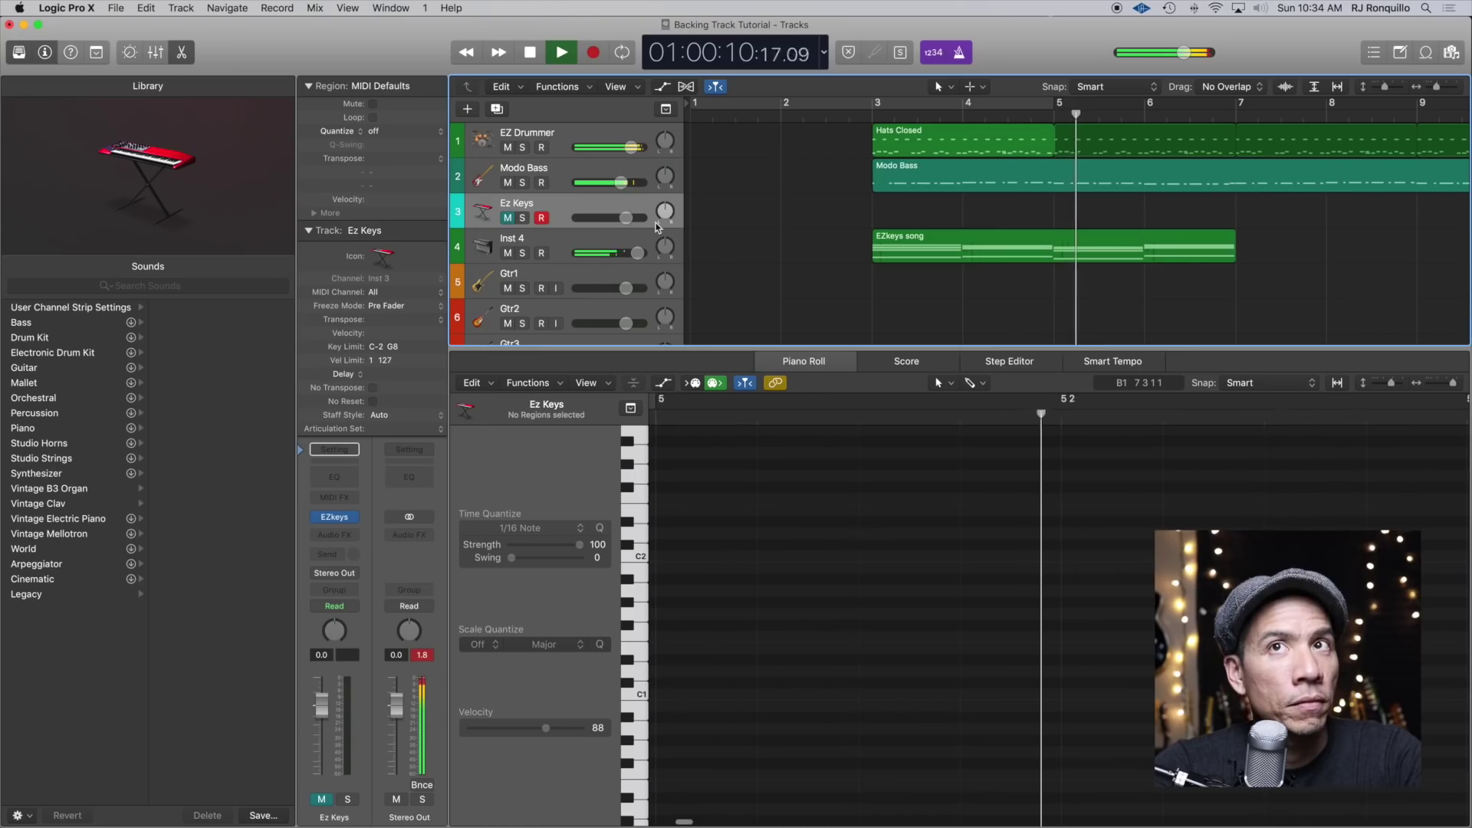
# Open the Inst 4 Vintage Electric Piano plug-in settings to add Phaser
pyautogui.click(577, 244)
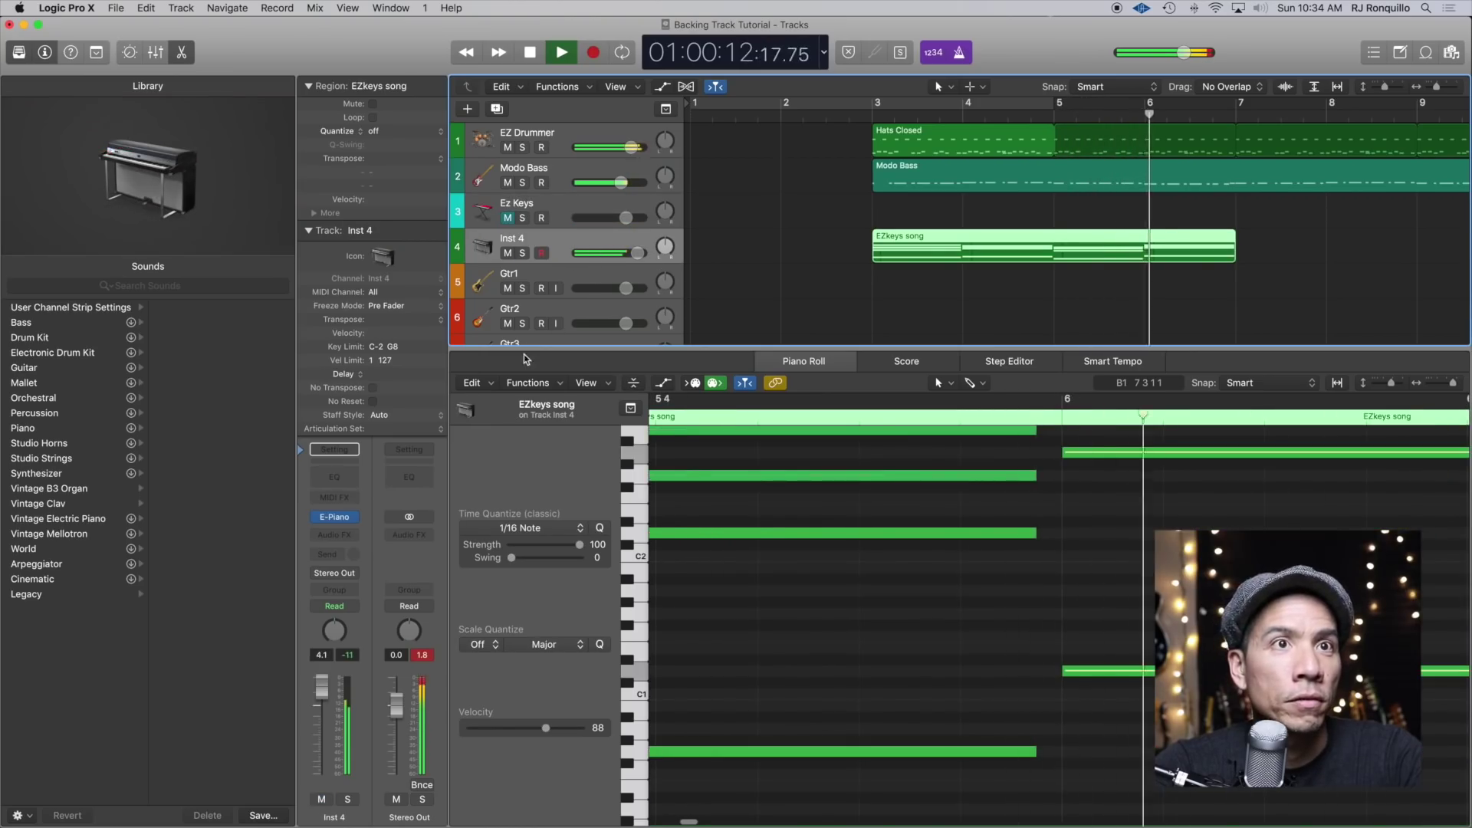
pyautogui.click(341, 520)
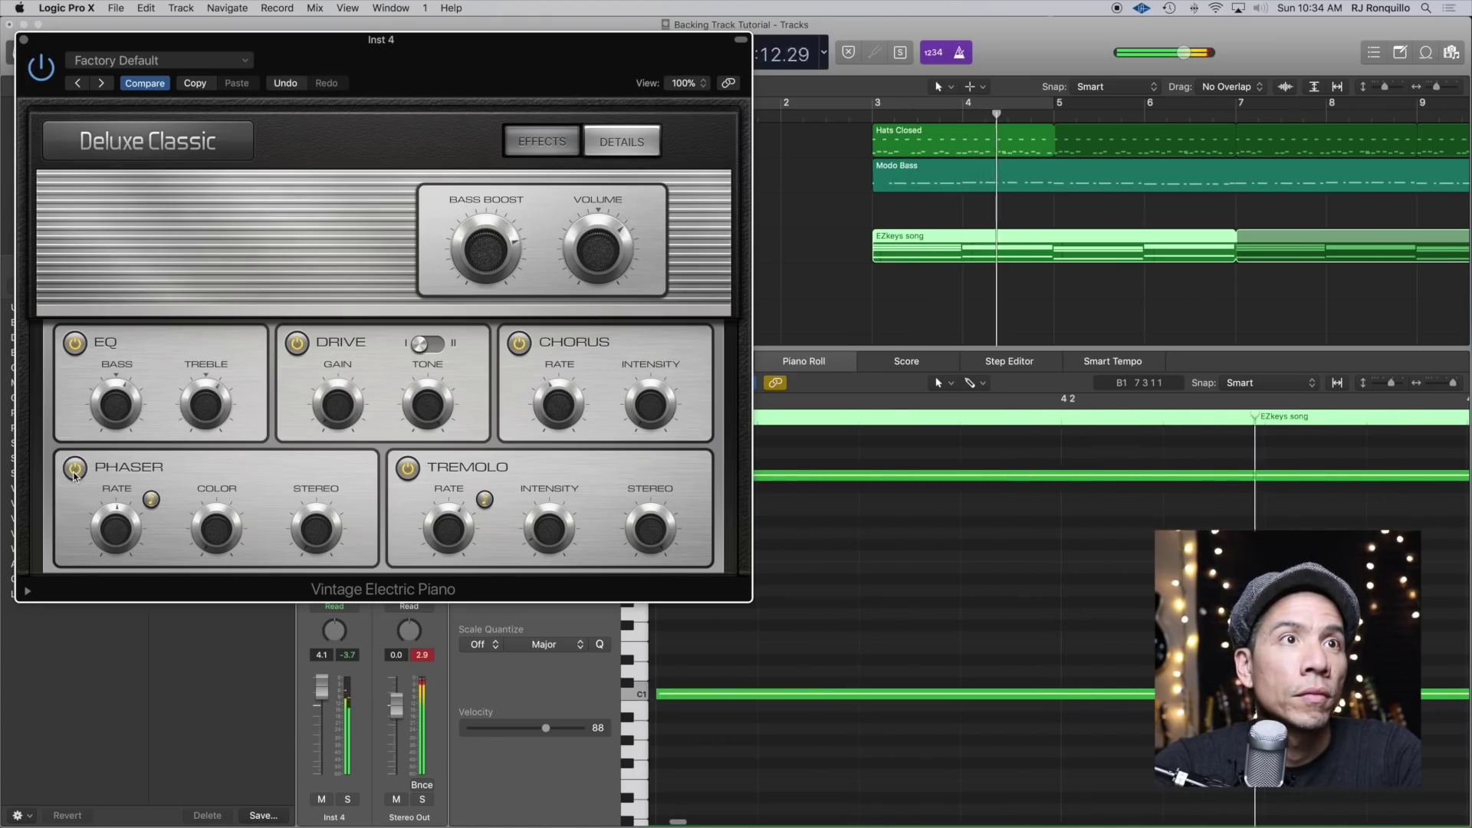
pyautogui.moveTo(112, 527)
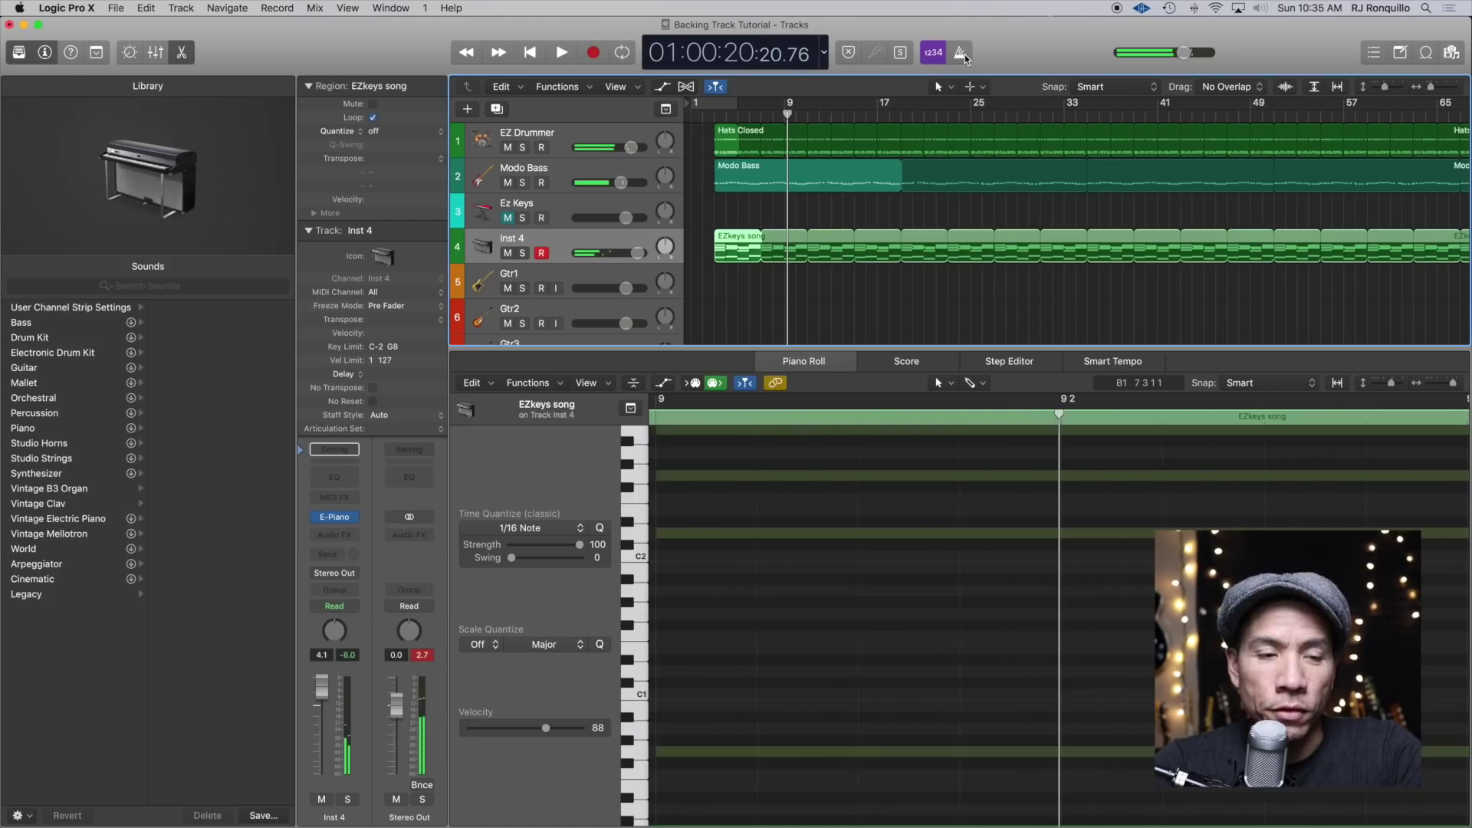
# Trim the Inst 4 chord loop to stop at 99 3 1 1 and play the ending to check
pyautogui.hscroll(10, 1230, 168)
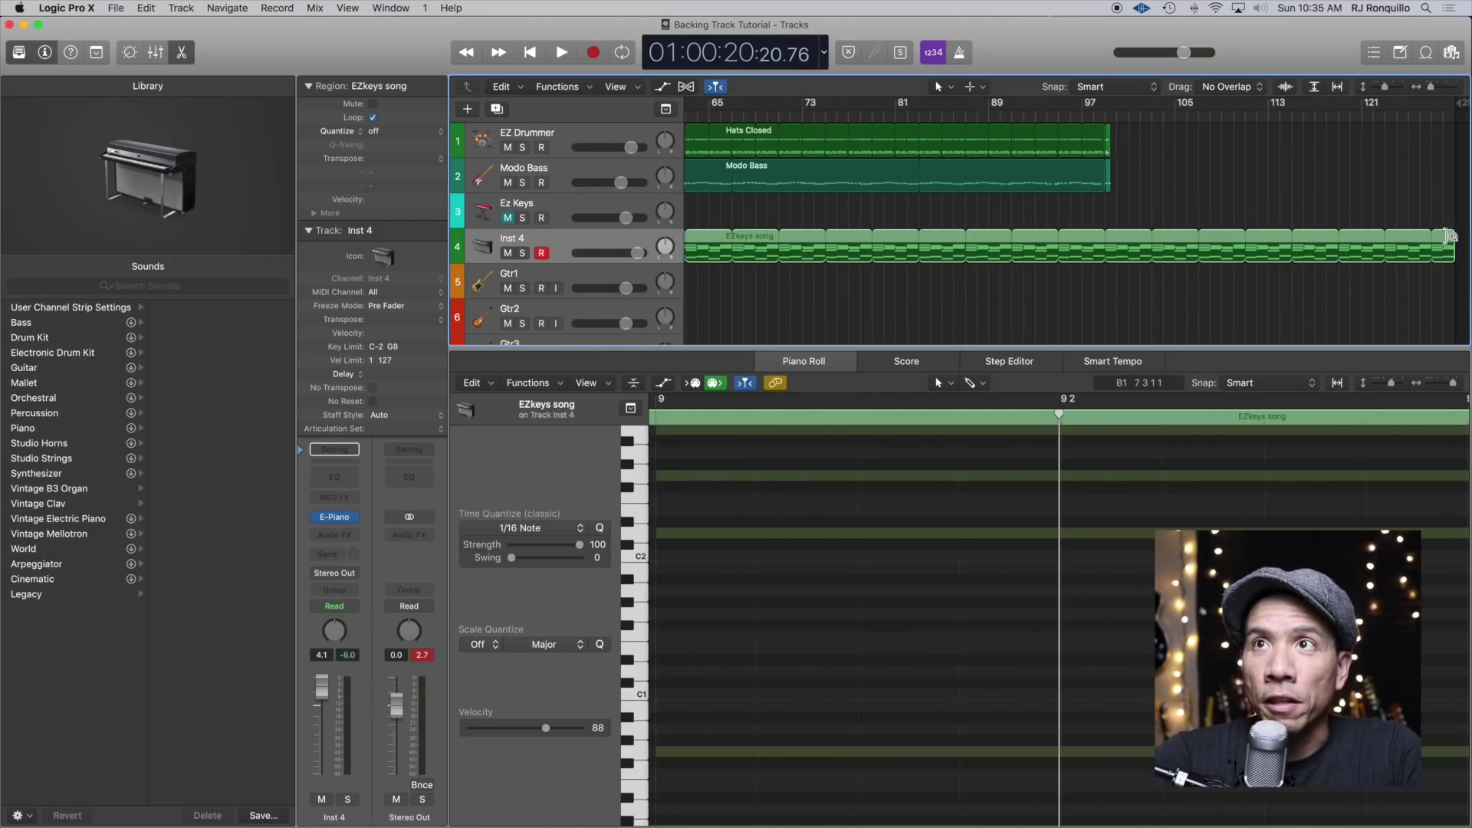
pyautogui.click(1102, 115)
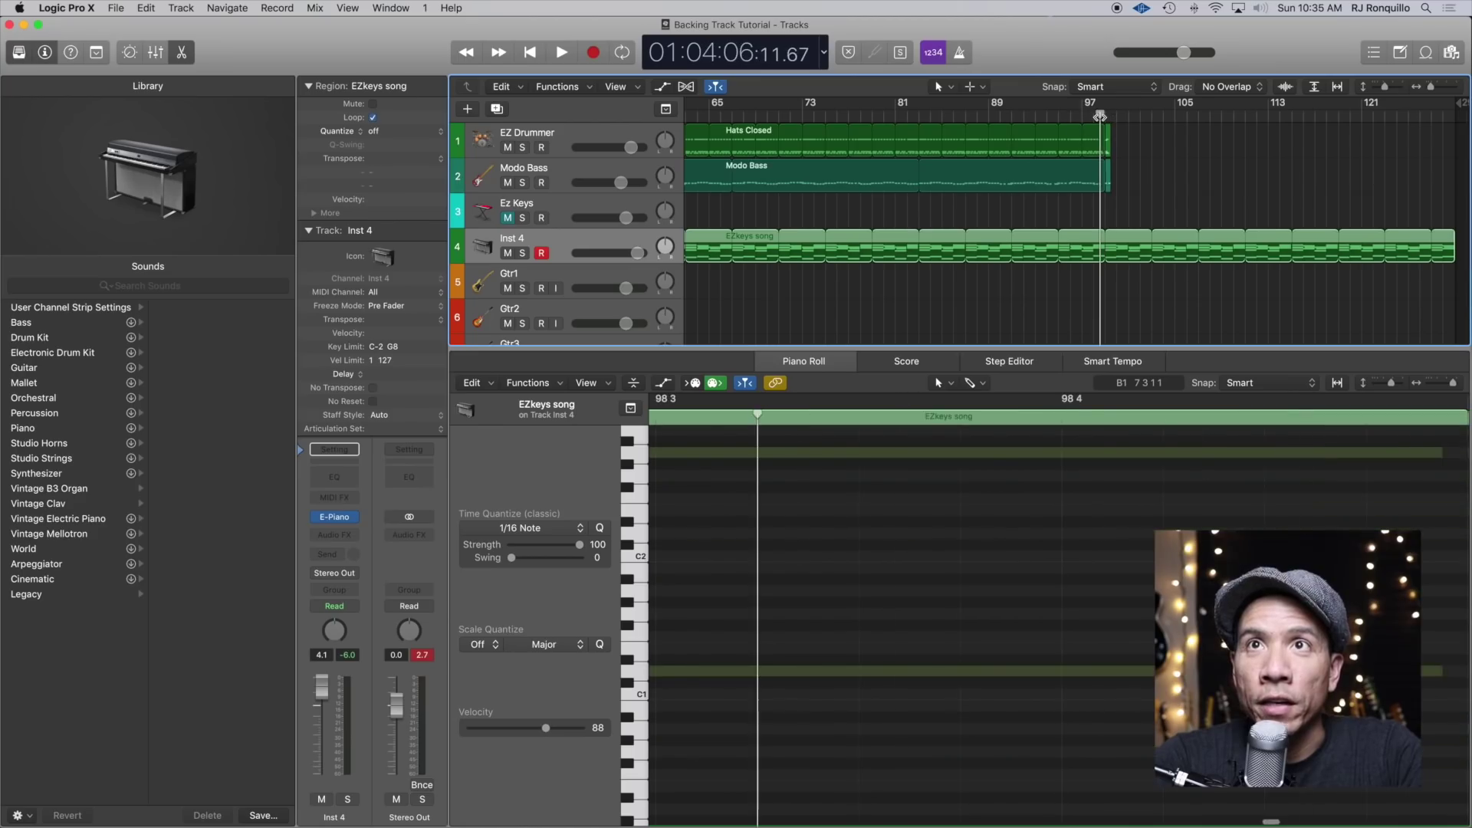
pyautogui.moveTo(1458, 240); pyautogui.dragTo(1117, 249)
pyautogui.scroll(5, 1110, 253)
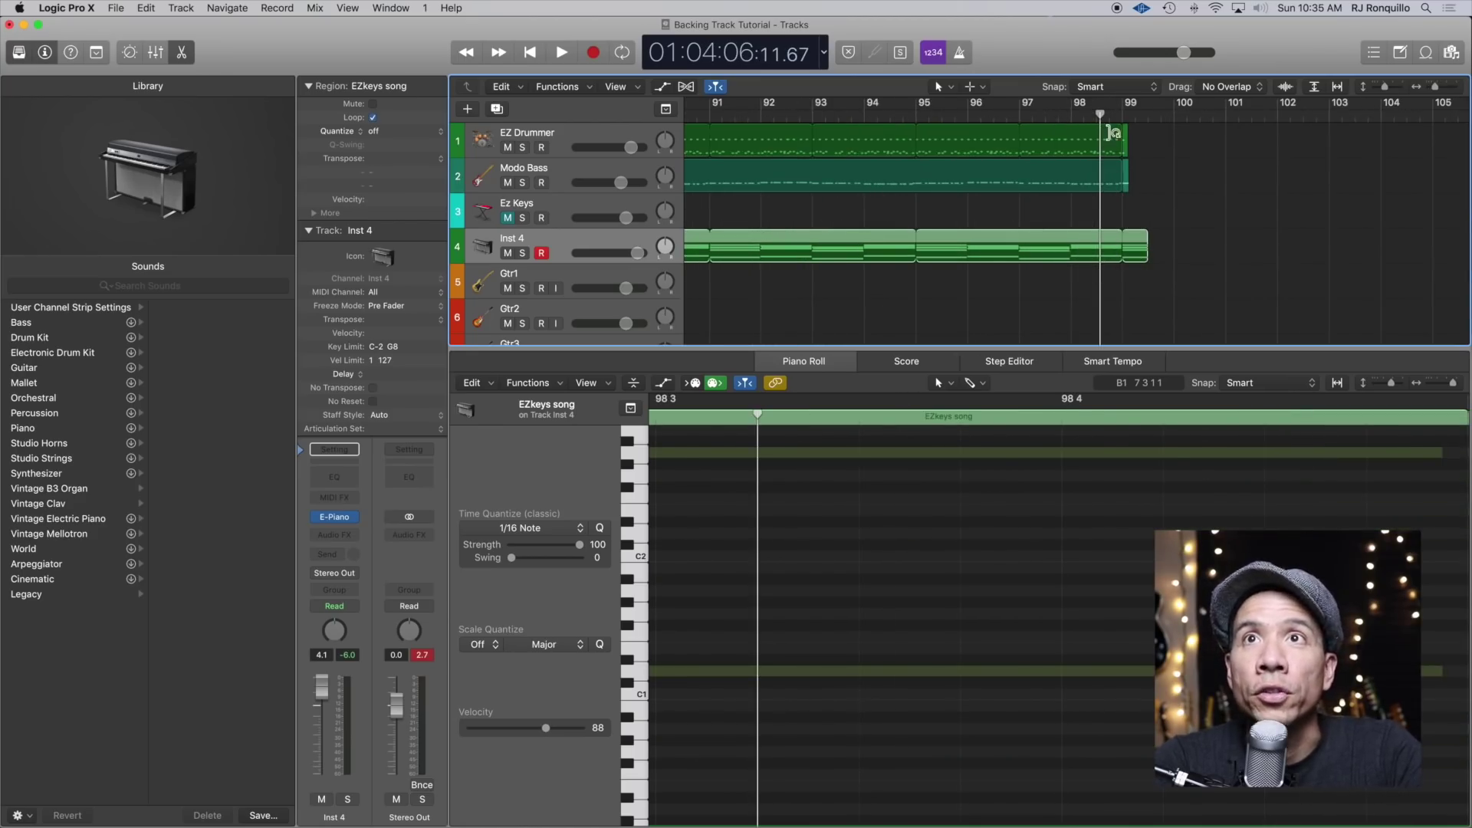
pyautogui.press('space')
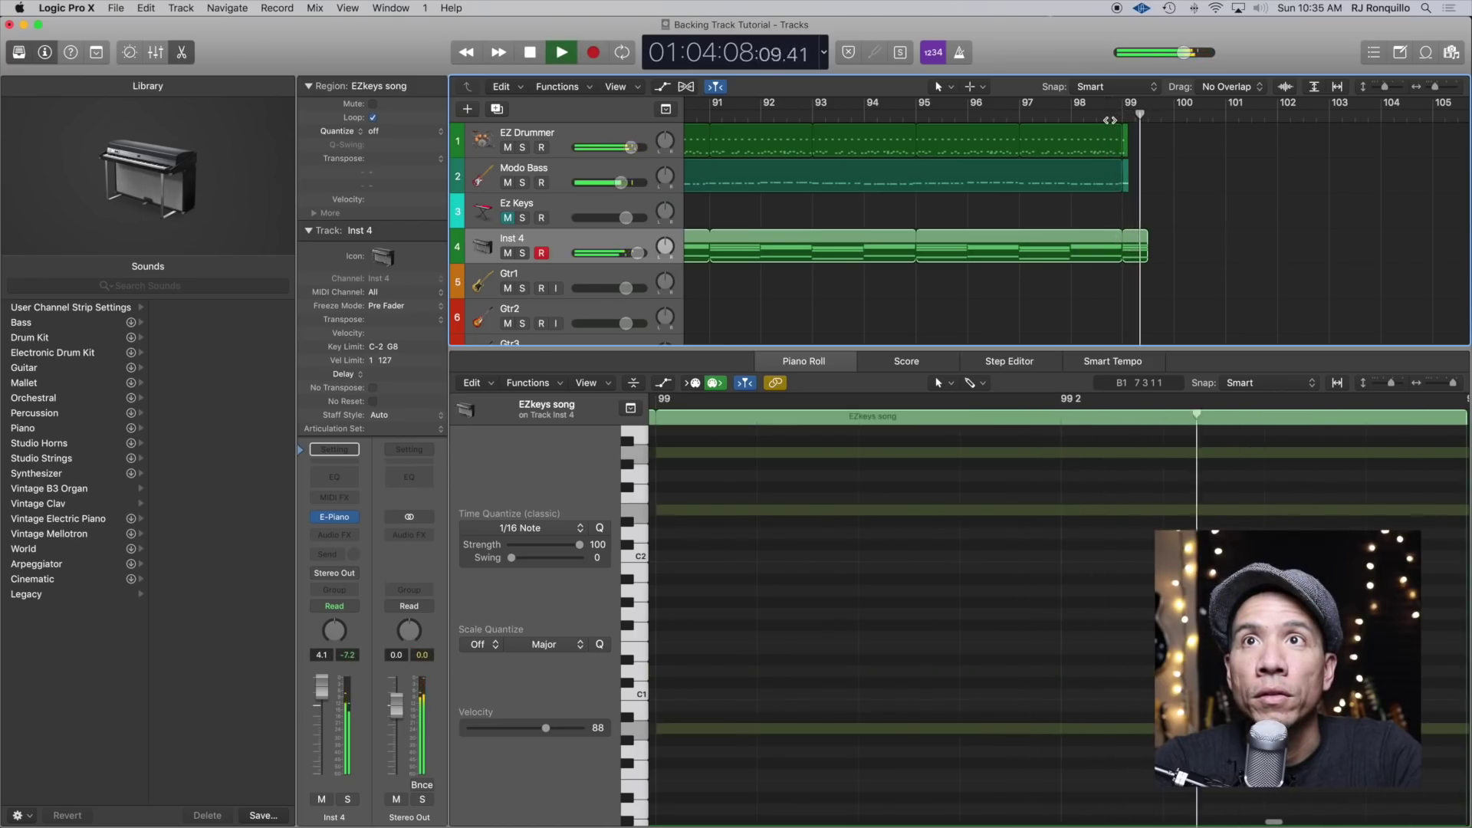
pyautogui.press('space')
pyautogui.moveTo(1148, 242); pyautogui.dragTo(1173, 244)
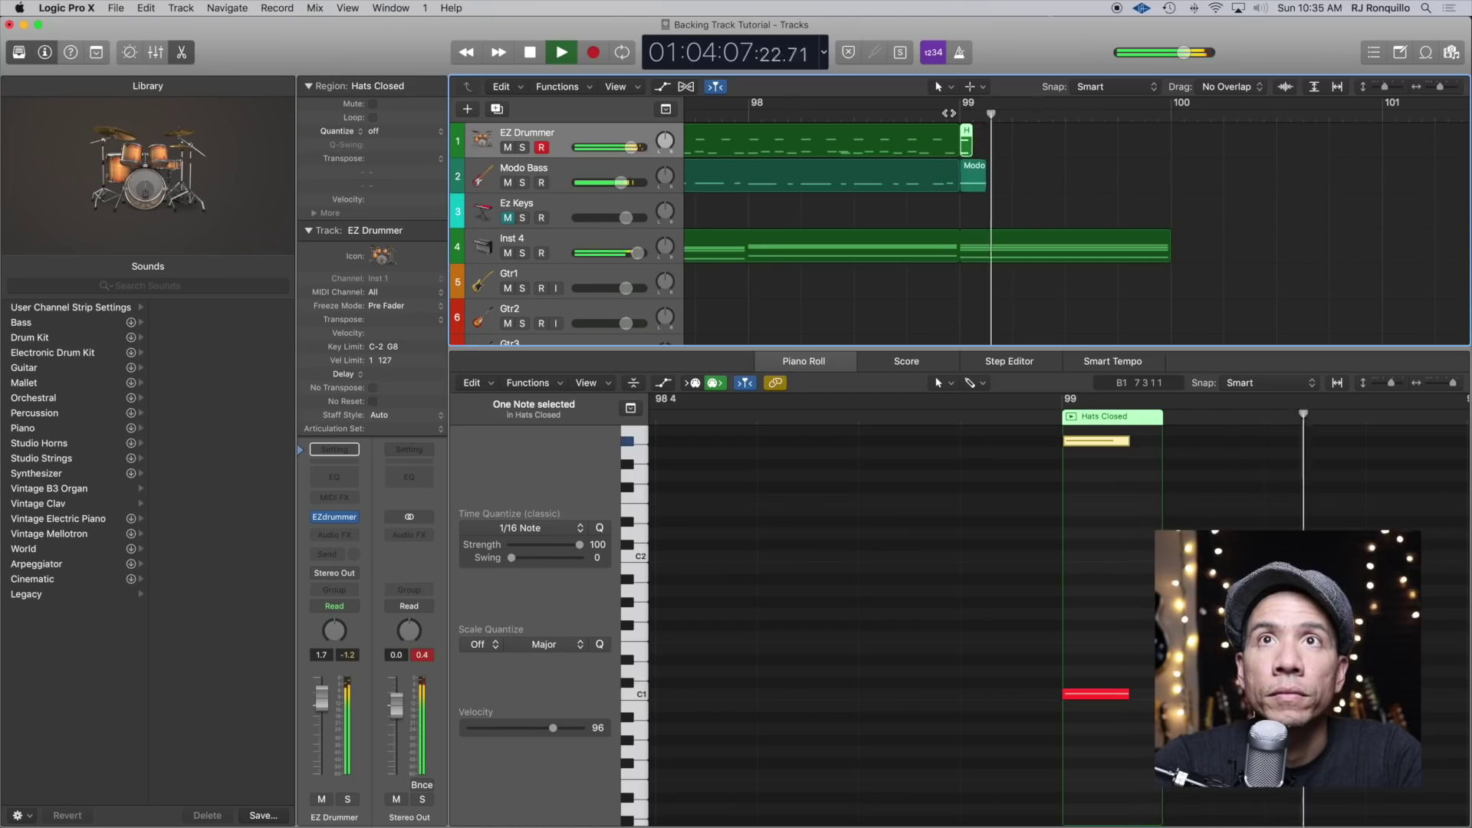
pyautogui.press('space')
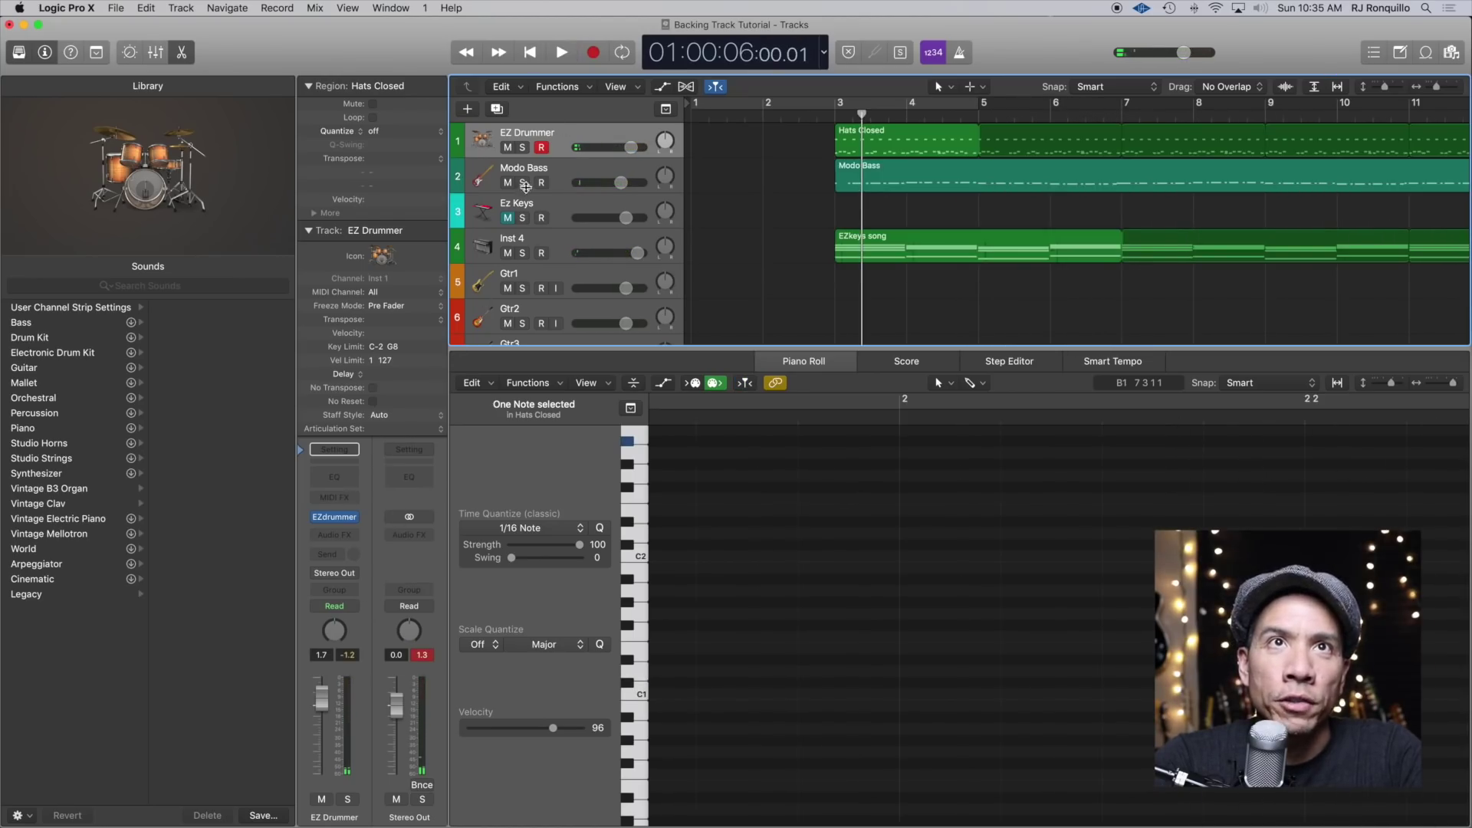
# Audition EZ Drummer's fills (Variations 01–04 and 15) and settle on Fill Variation 01
pyautogui.click(559, 140)
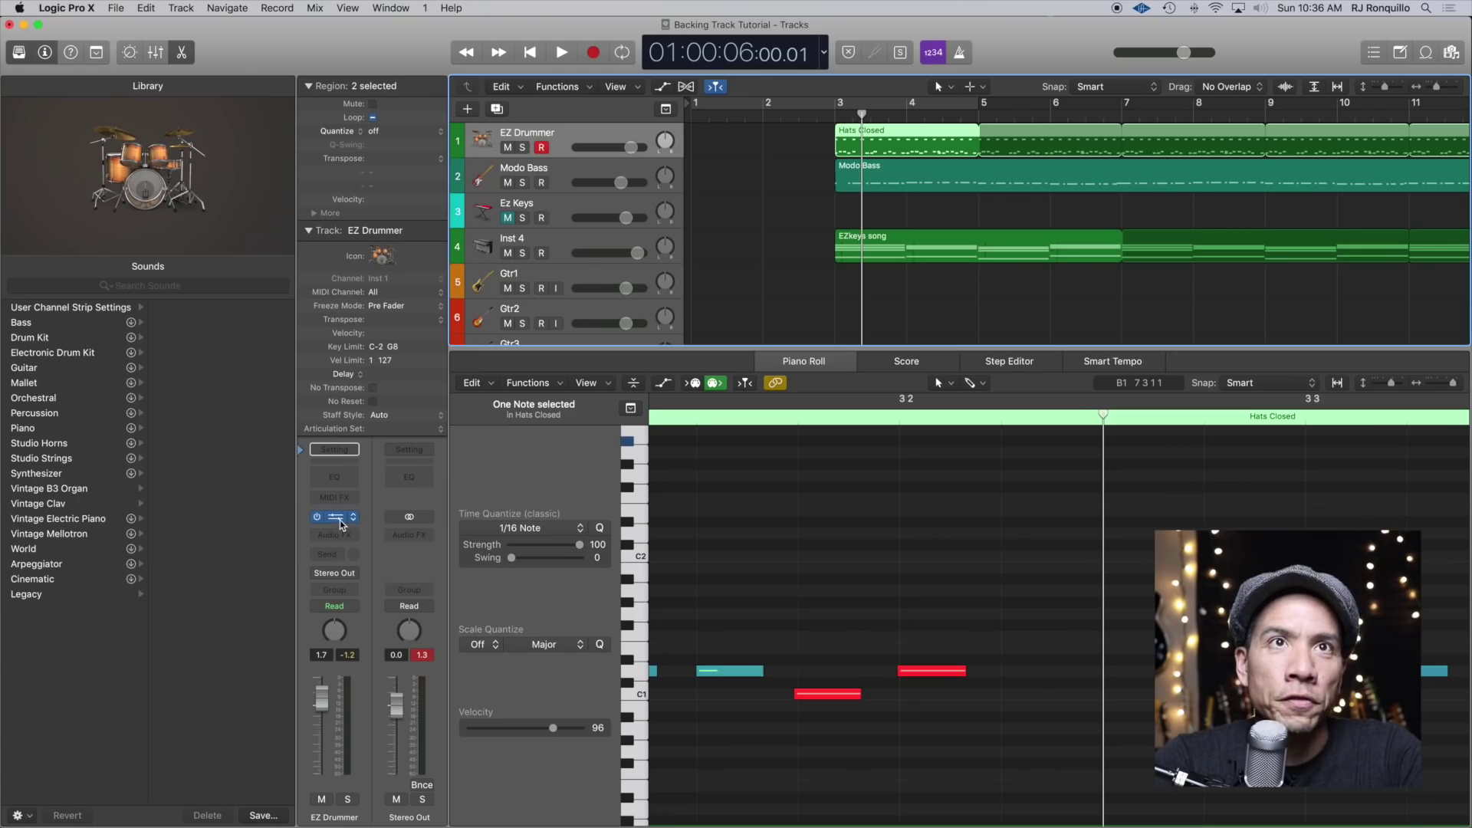
pyautogui.click(335, 518)
pyautogui.click(835, 373)
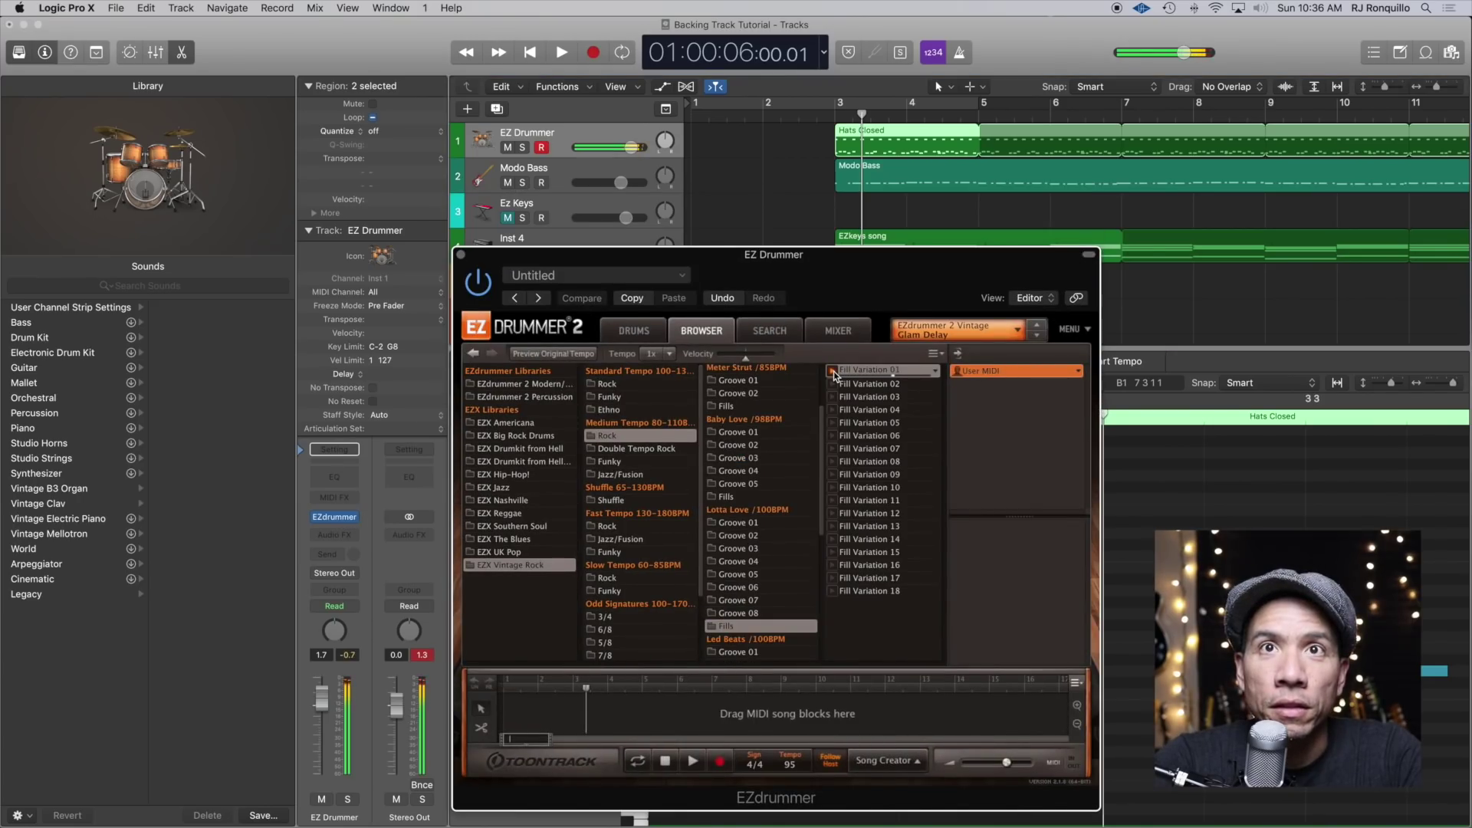
pyautogui.click(833, 385)
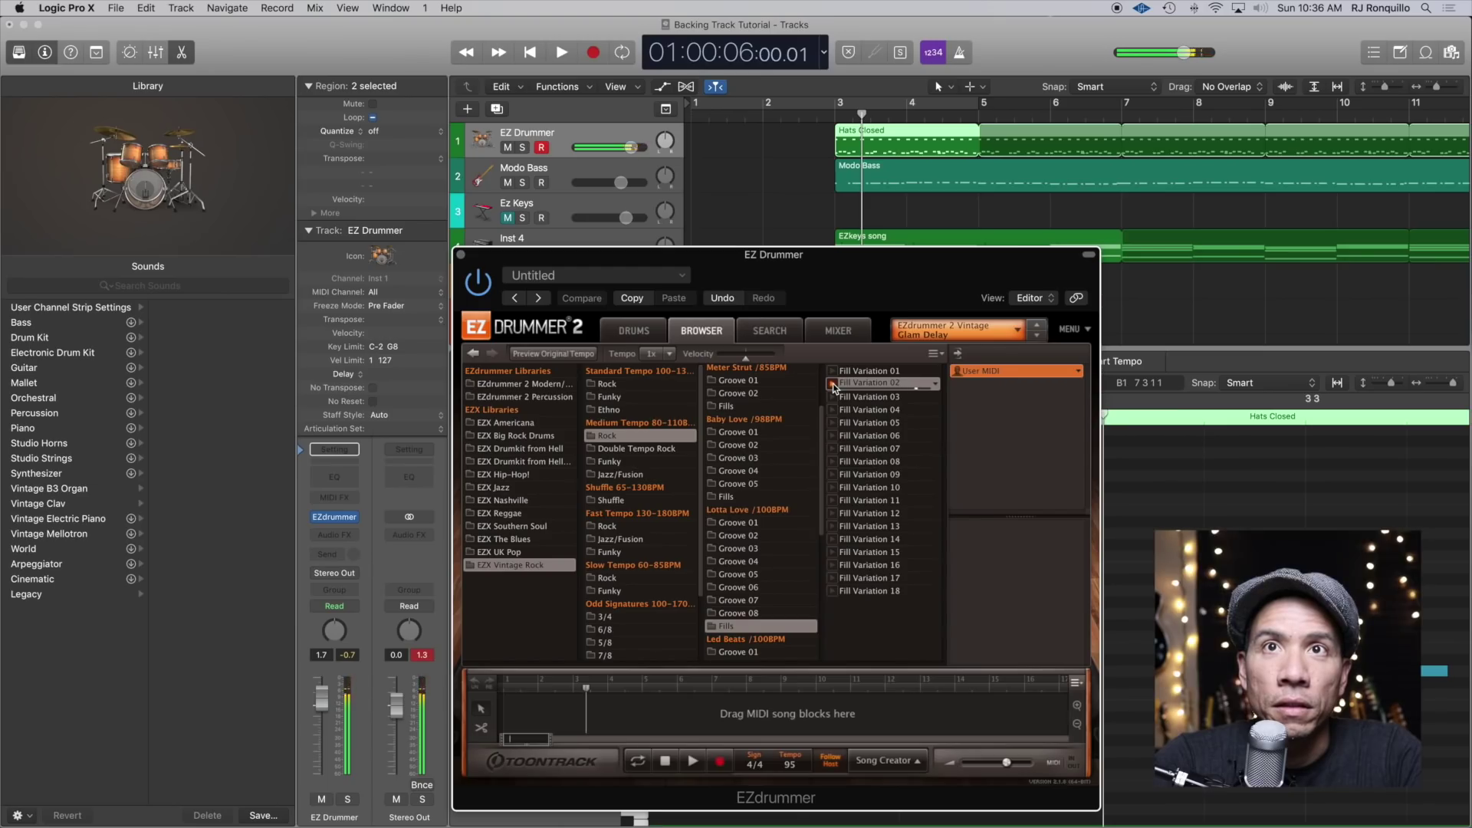
pyautogui.click(834, 397)
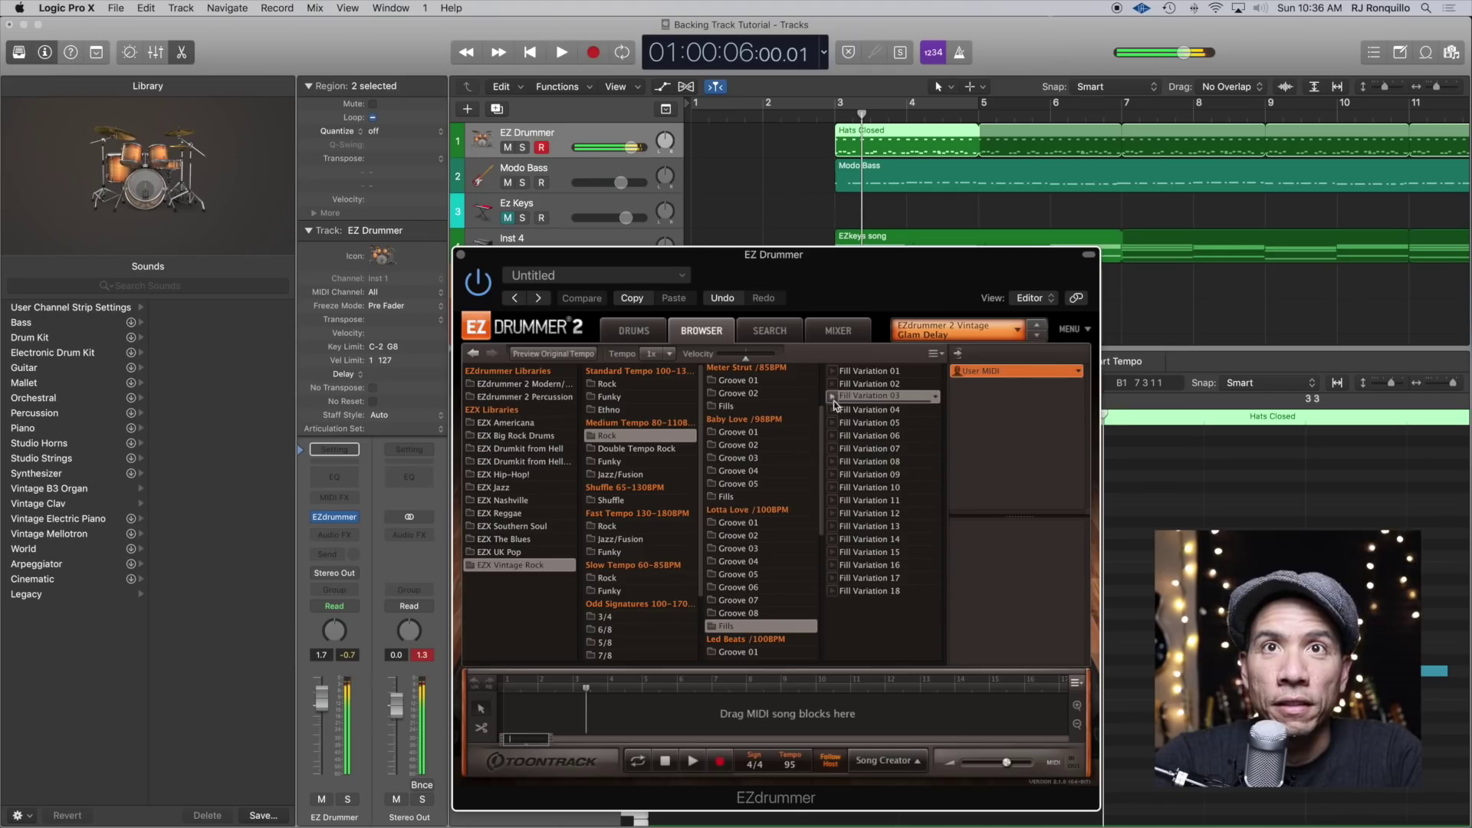
pyautogui.click(834, 410)
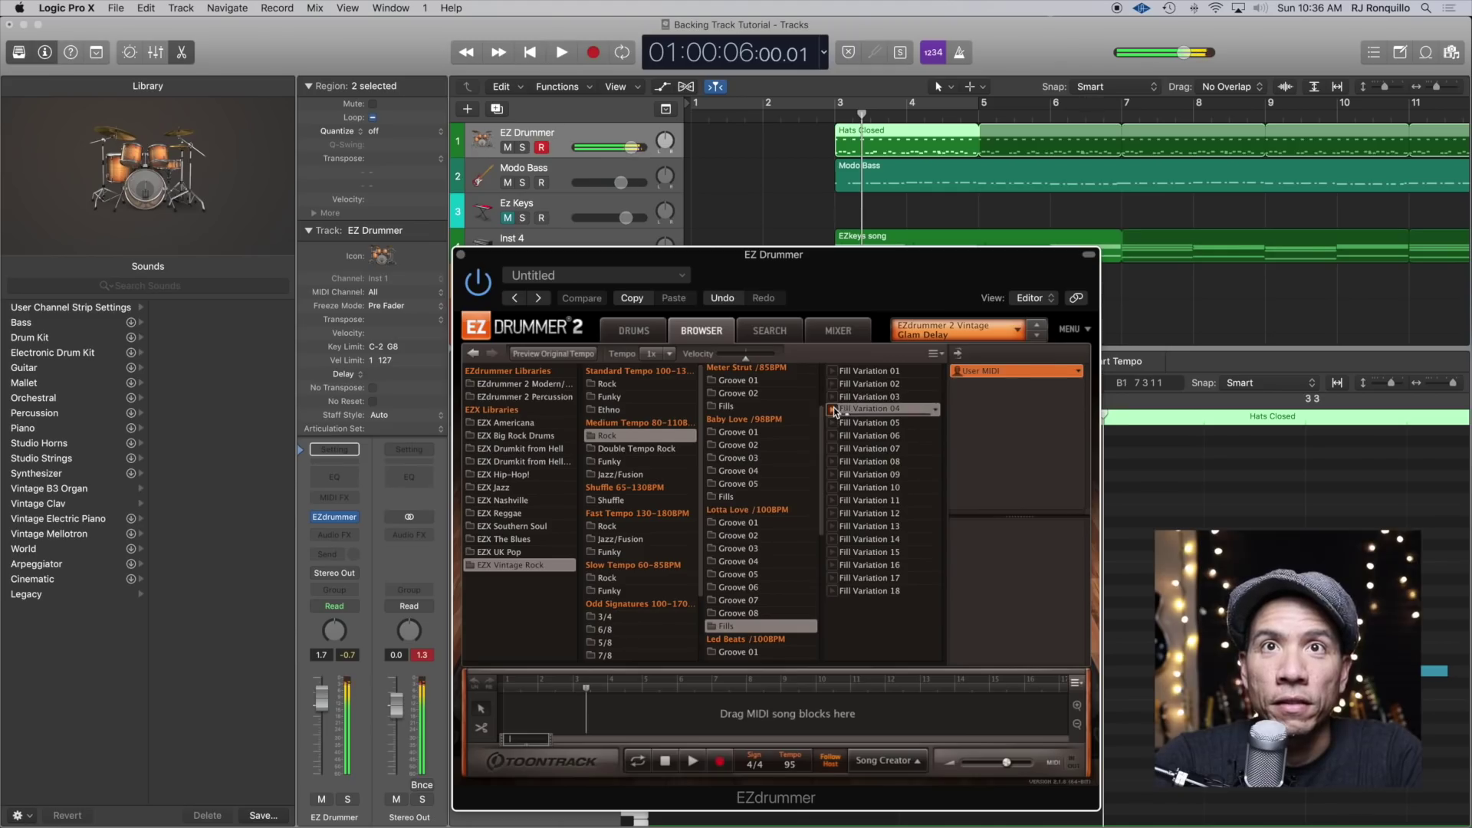
pyautogui.click(832, 552)
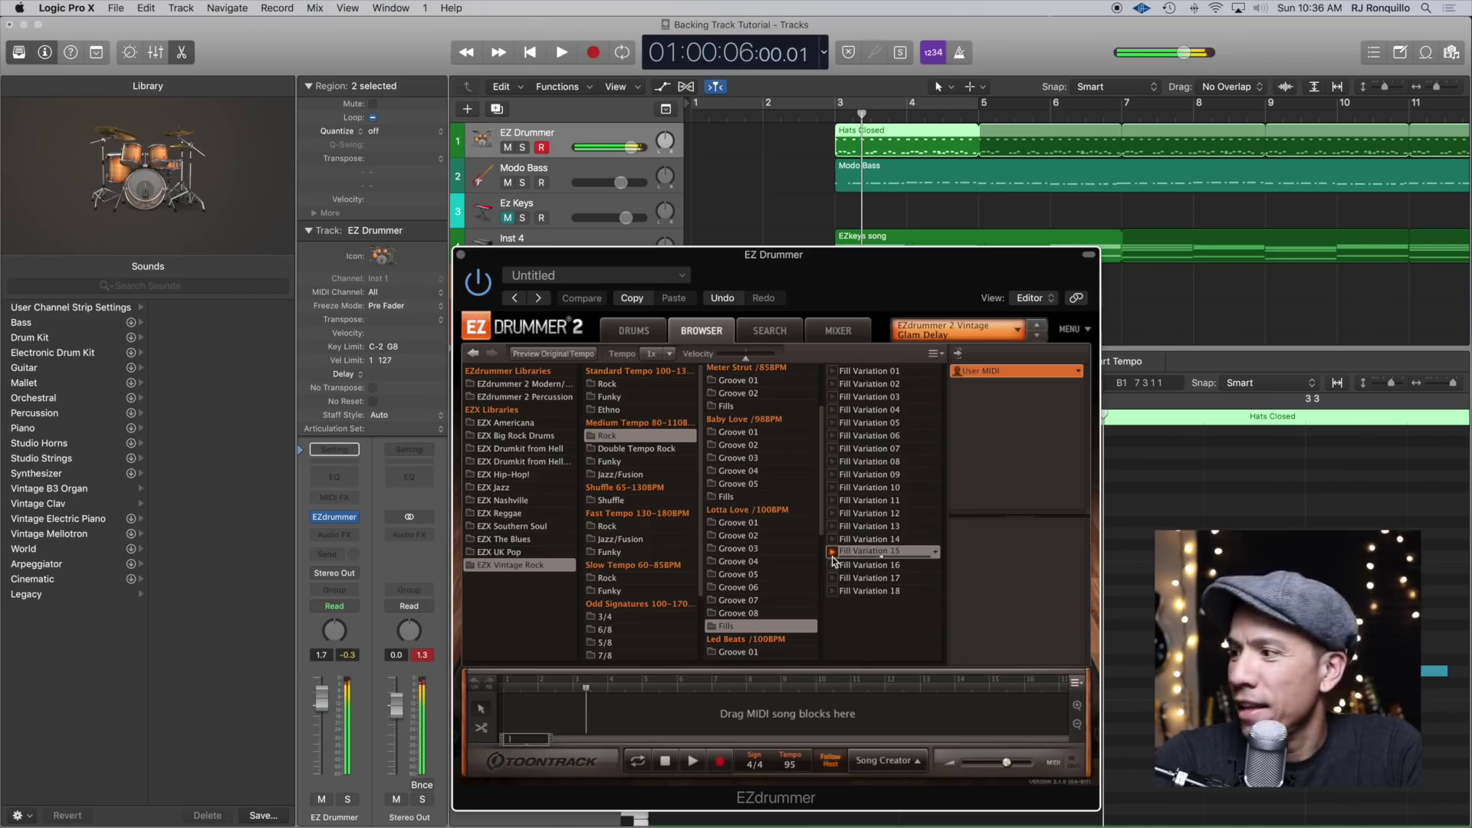
pyautogui.click(859, 371)
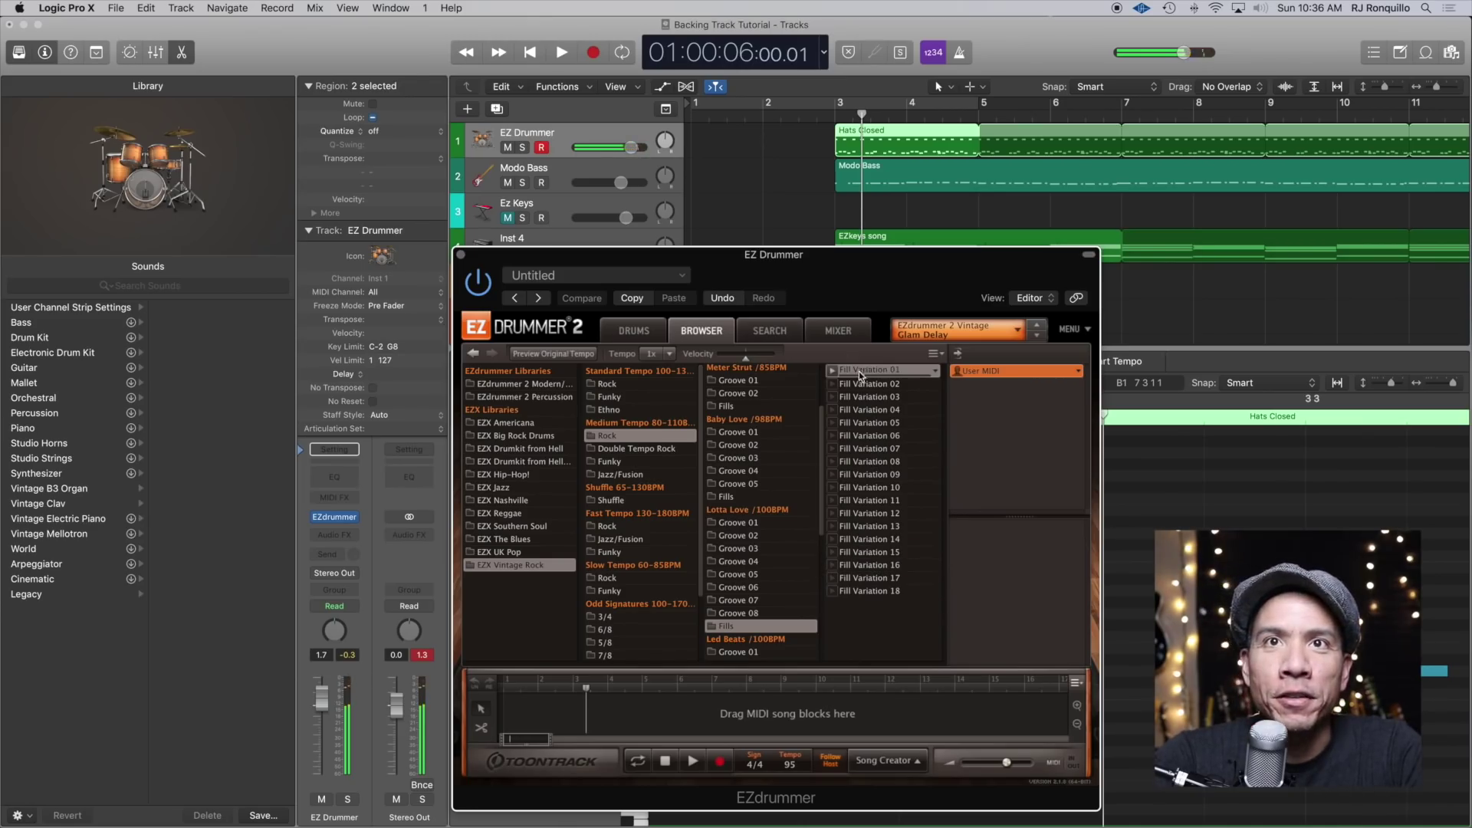
# Place Fill Variation 01 on the EZ Drummer track and move it to bar 2
pyautogui.moveTo(864, 374); pyautogui.dragTo(689, 118)
pyautogui.press('space')
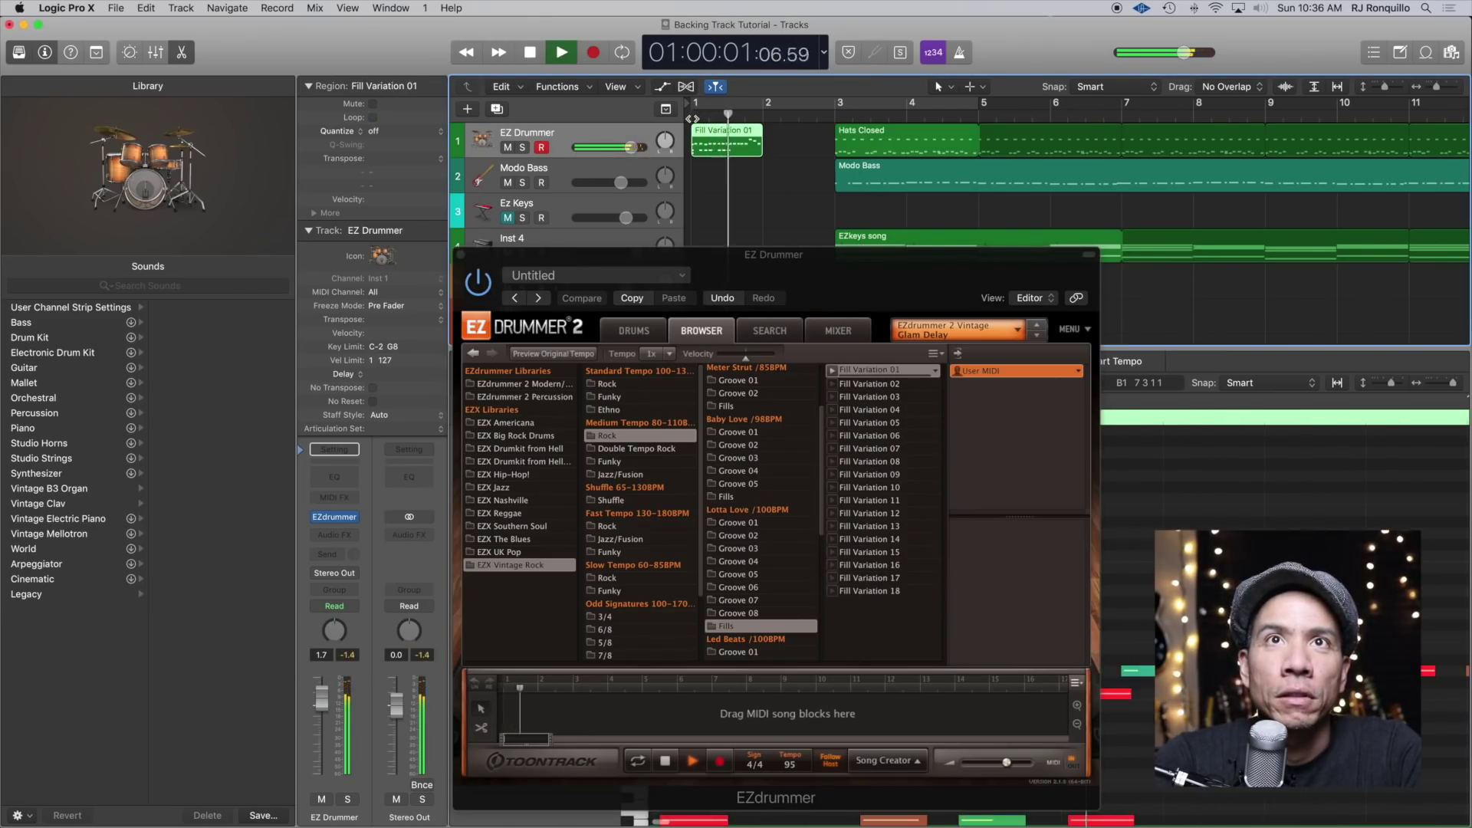
pyautogui.press('space')
pyautogui.moveTo(710, 137); pyautogui.dragTo(800, 131)
pyautogui.press('space')
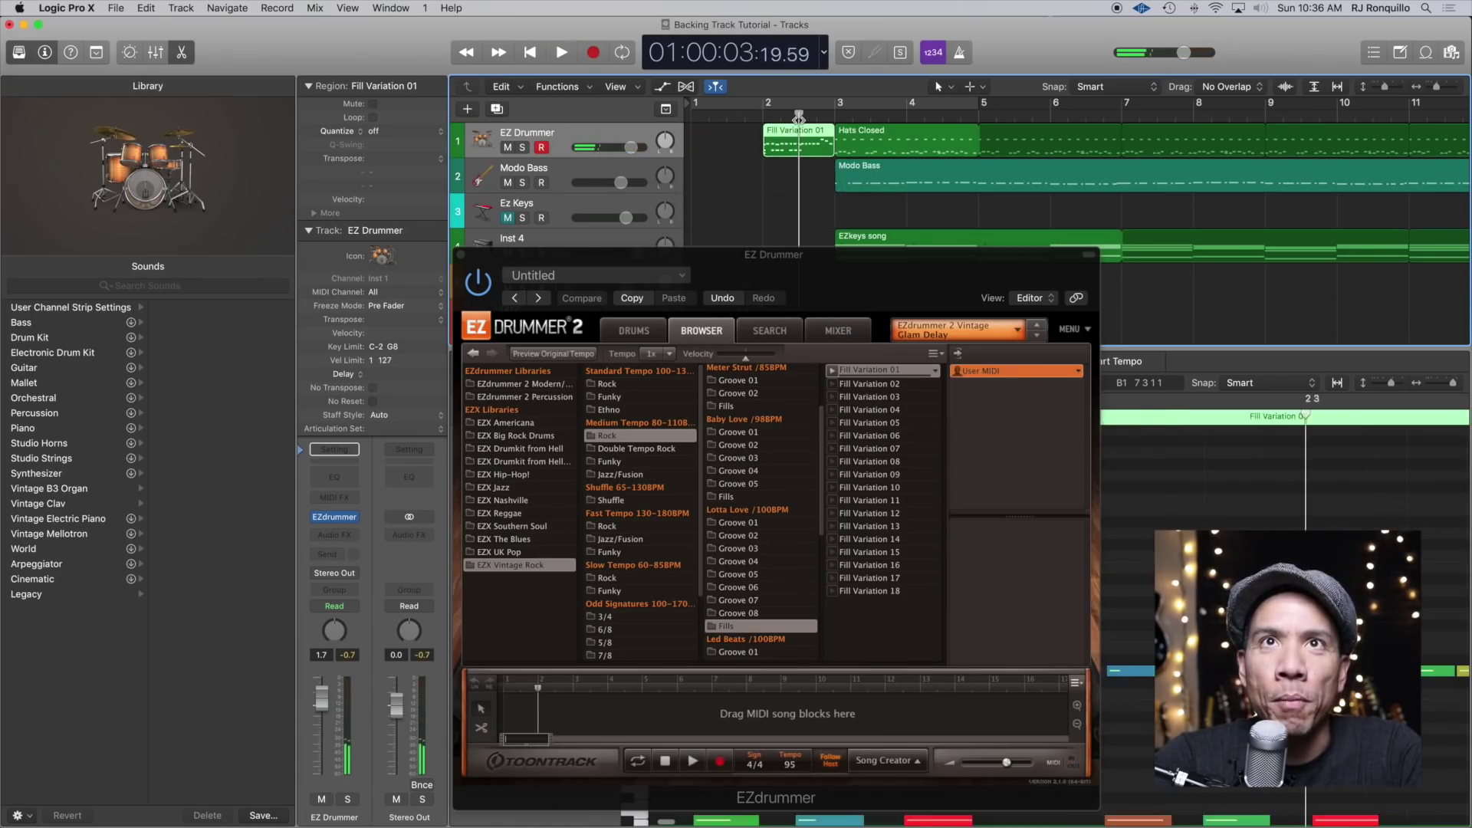
pyautogui.press('space')
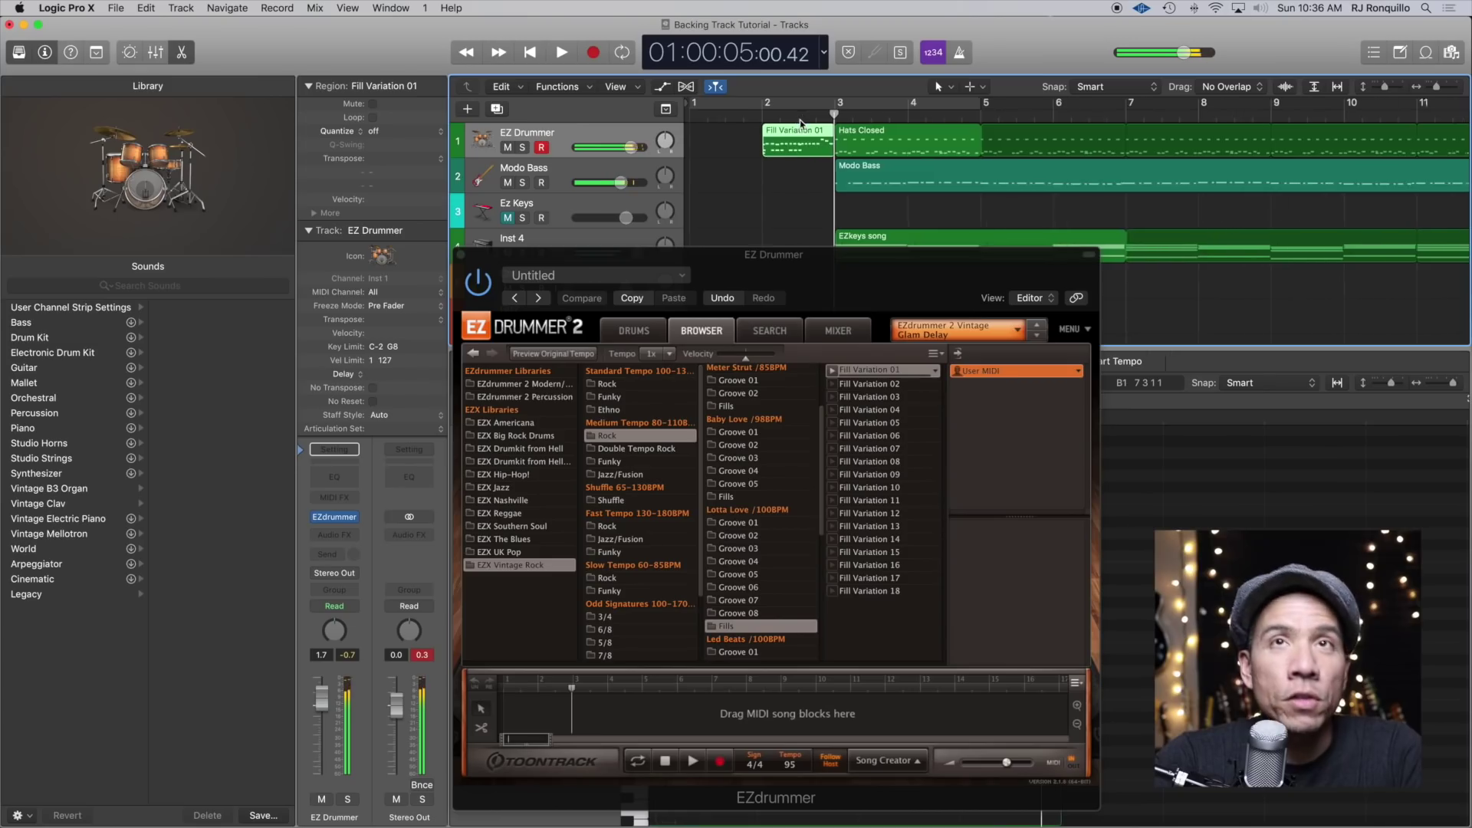
# Slide the fill to end at bar 3 and play its transition into Hats Closed
pyautogui.scroll(4, 800, 120)
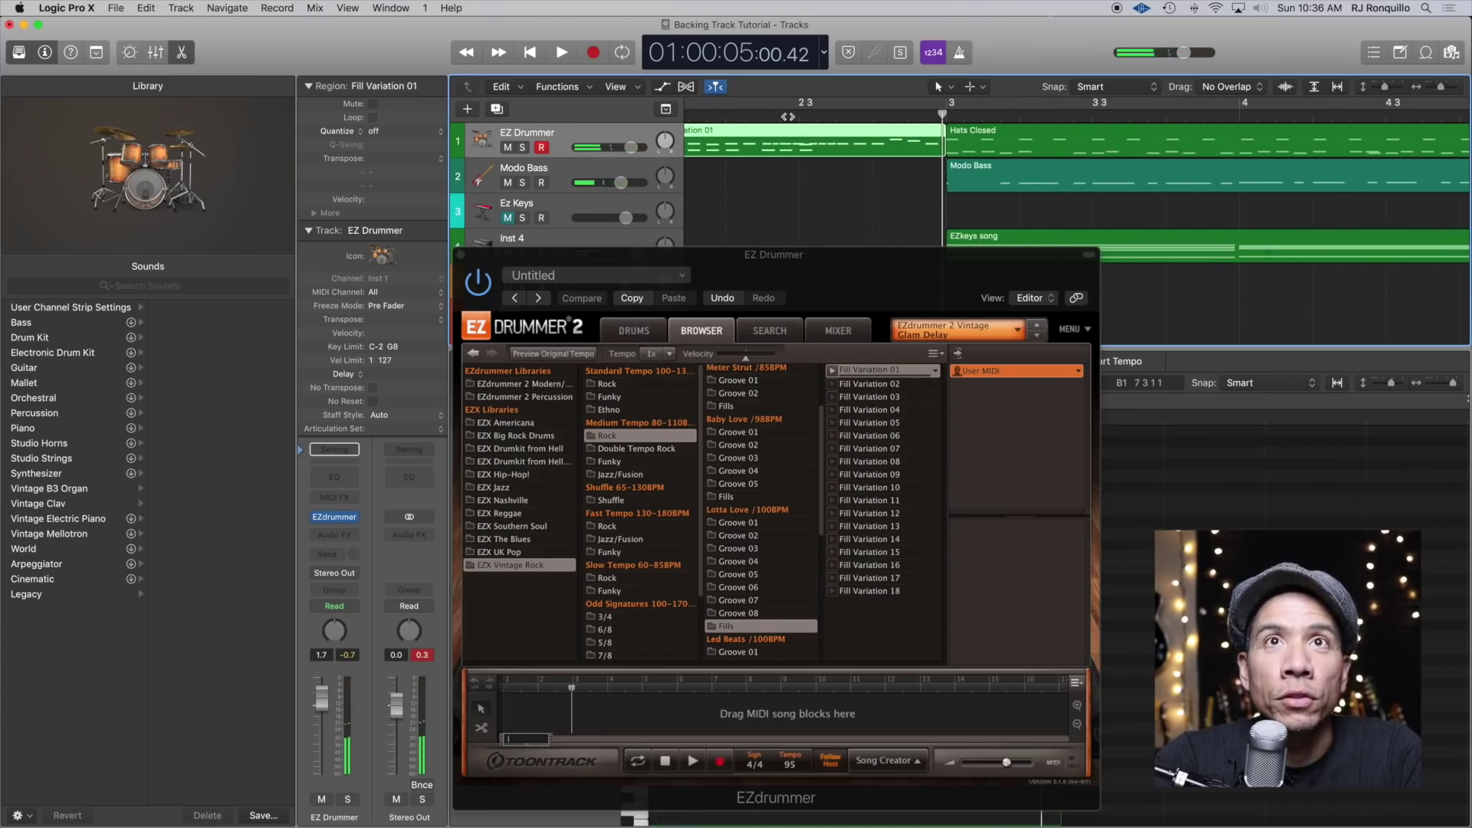
pyautogui.moveTo(797, 136); pyautogui.dragTo(762, 149)
pyautogui.press('Return')
pyautogui.press('space')
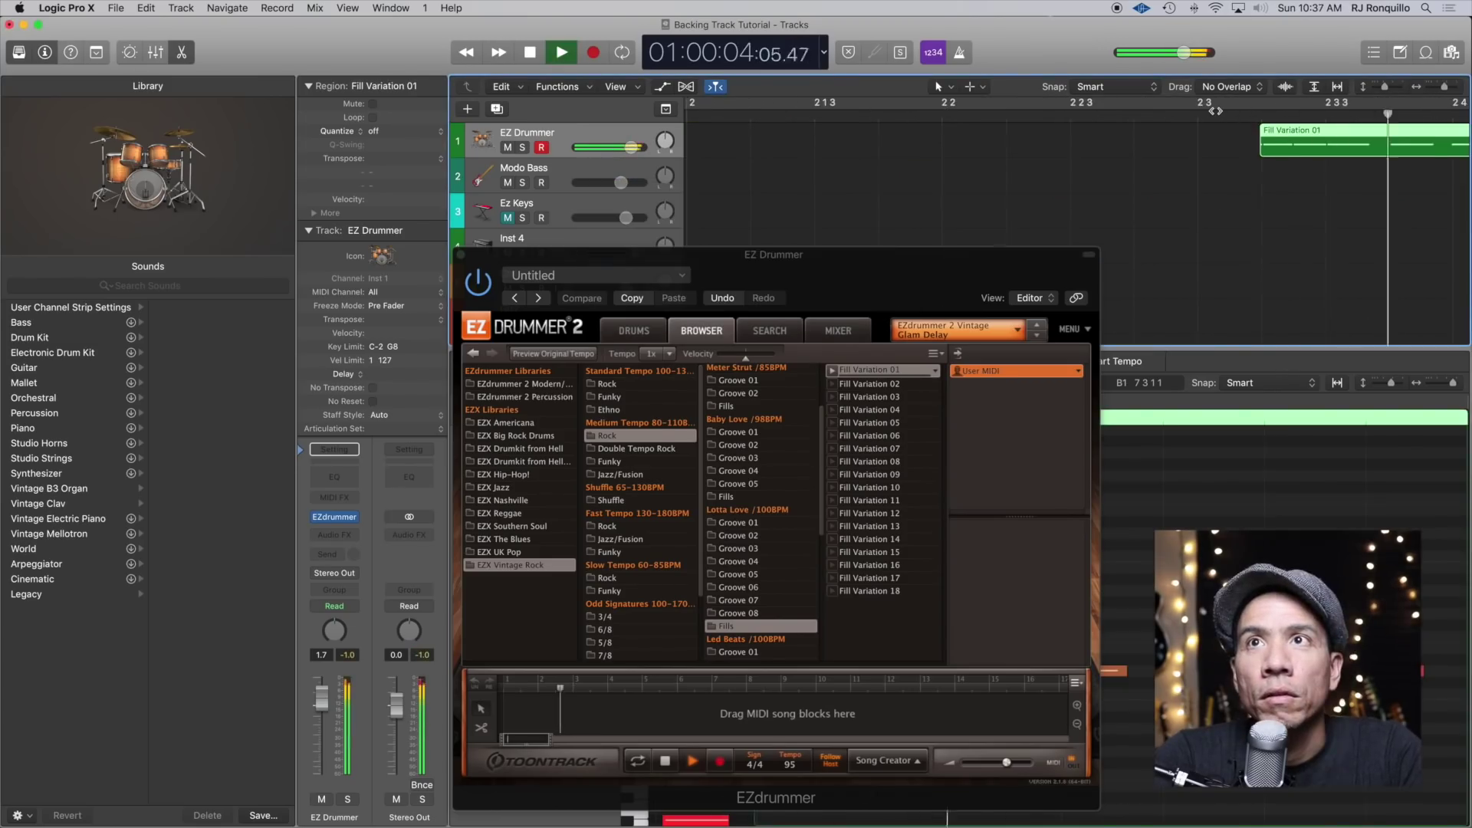
pyautogui.press('space')
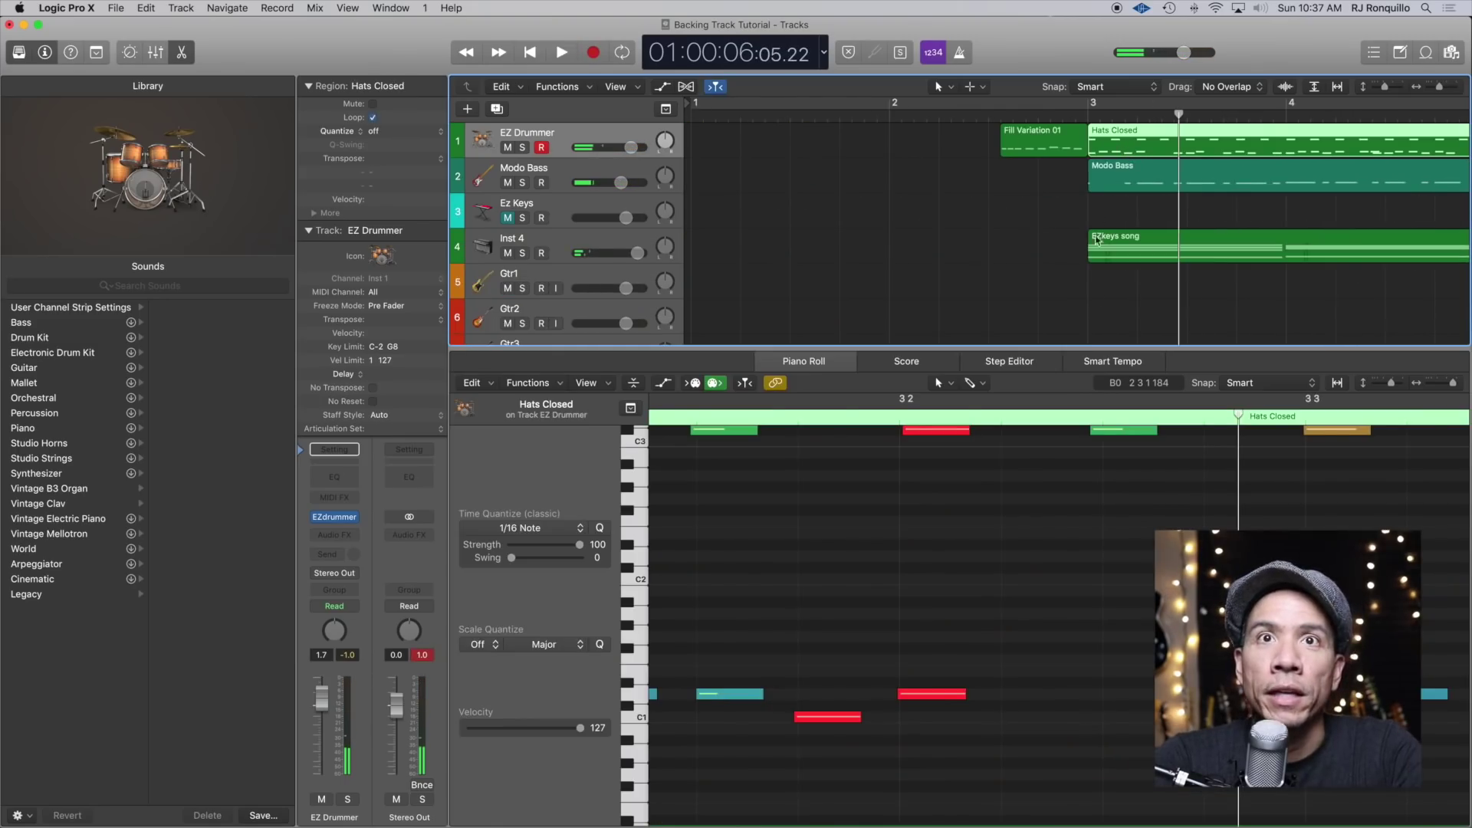
# Drag the first C#3 note of Hats Closed at bar 3 down to A2 during playback
pyautogui.hscroll(-5, 989, 430)
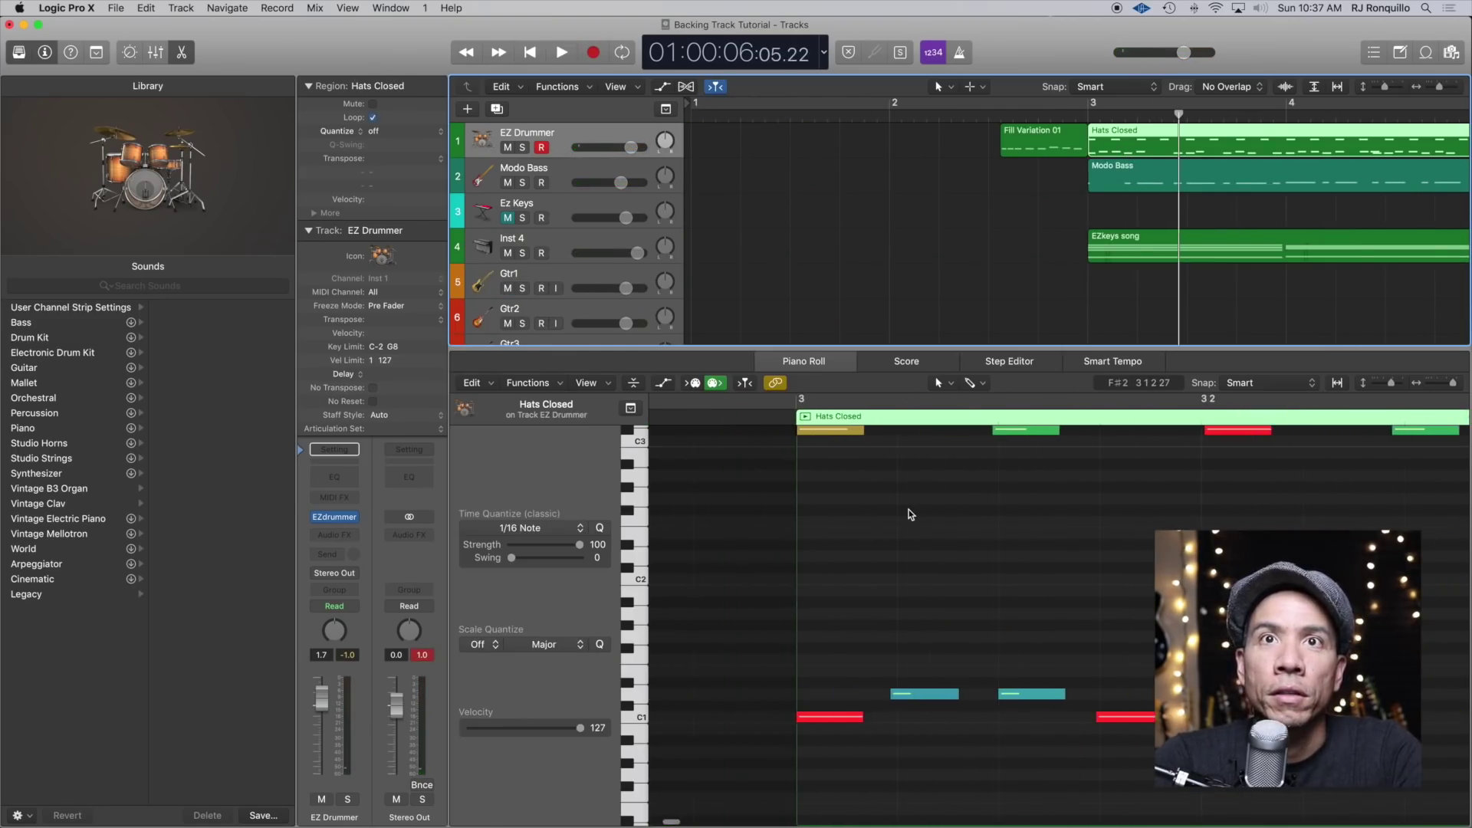
pyautogui.scroll(3, 908, 509)
pyautogui.click(847, 500)
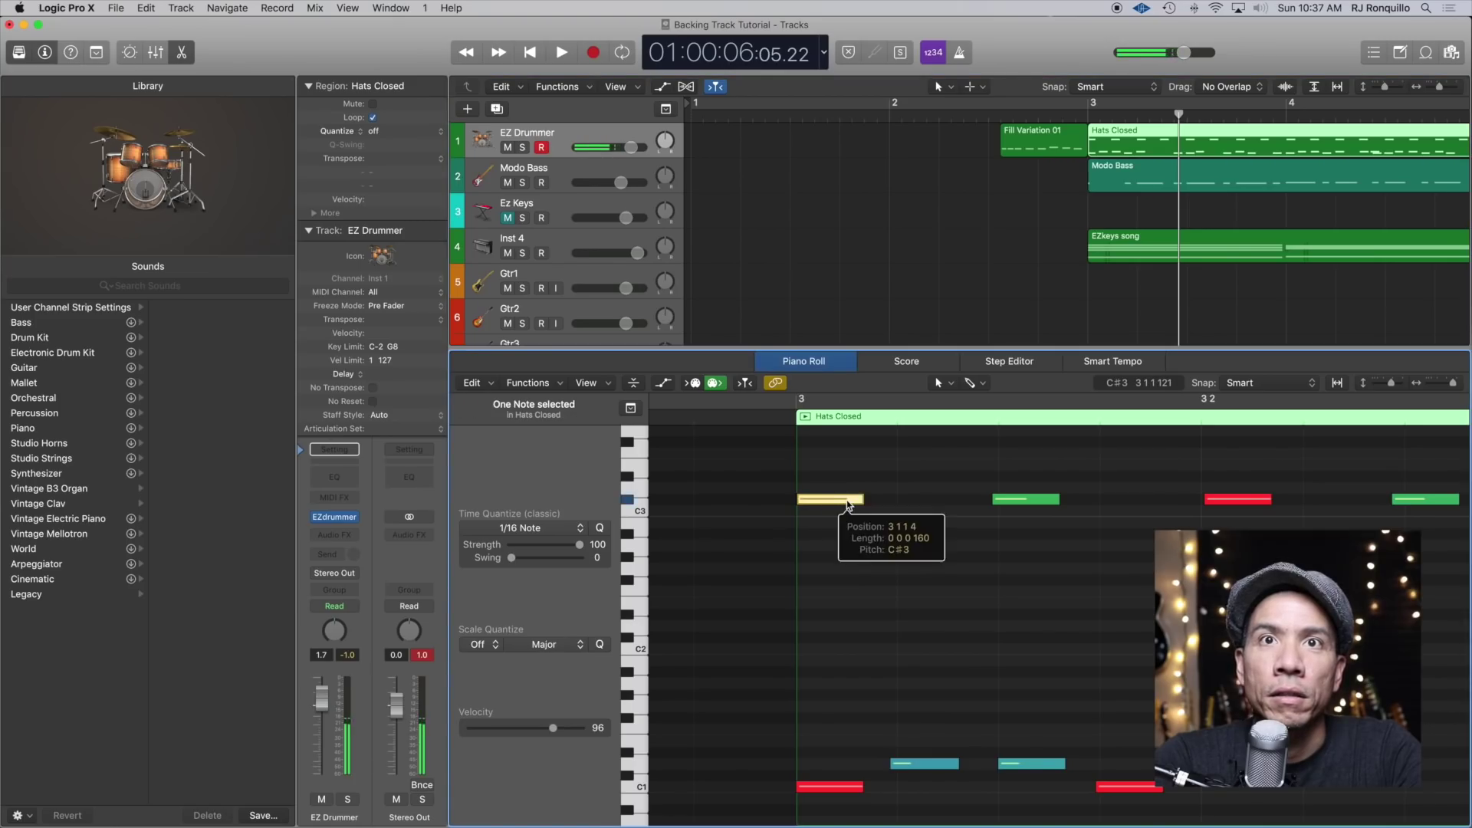
pyautogui.press('space')
pyautogui.scroll(-3, 849, 483)
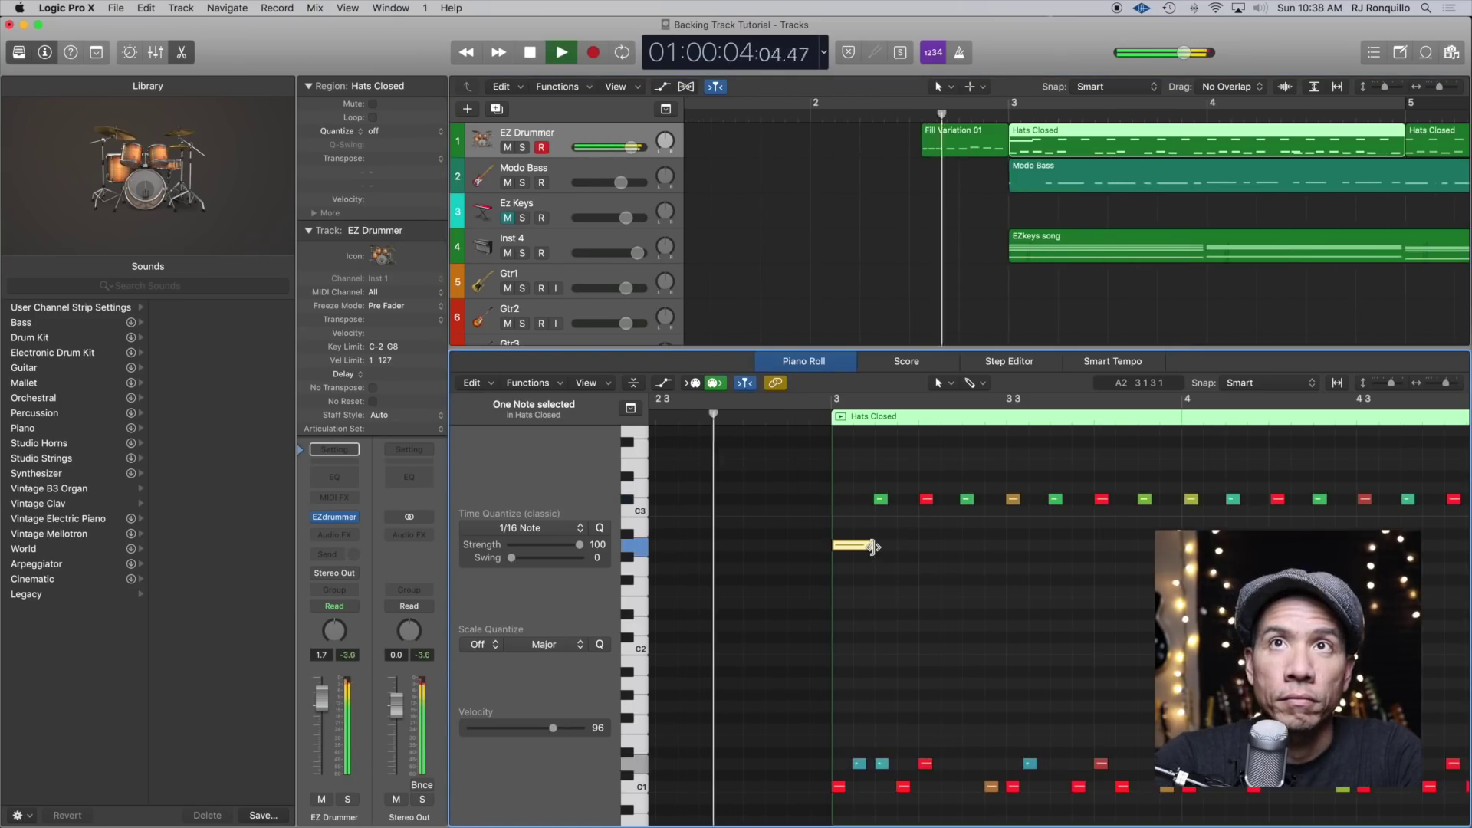
pyautogui.moveTo(855, 499); pyautogui.dragTo(872, 546)
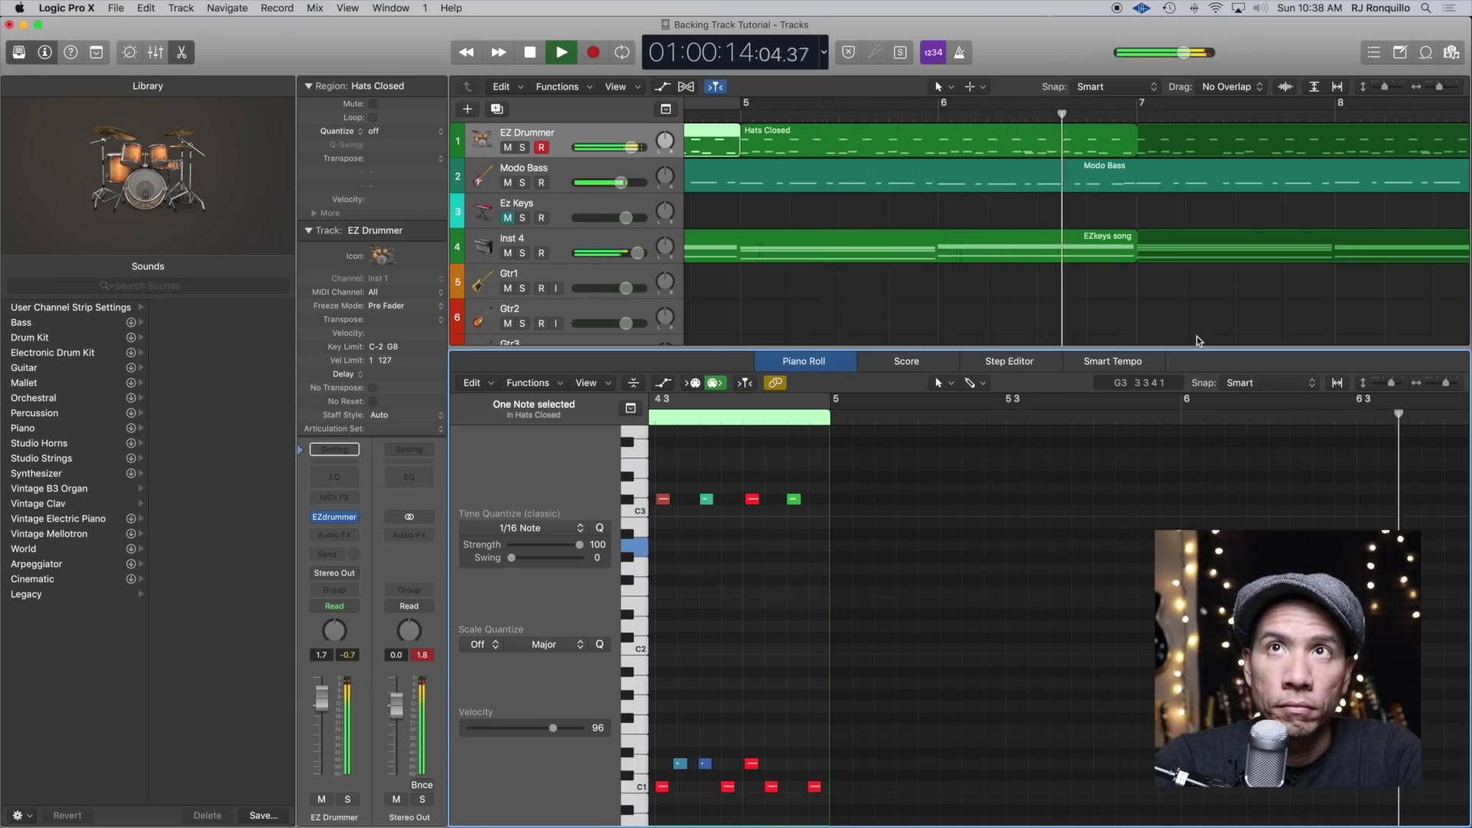
pyautogui.press('space')
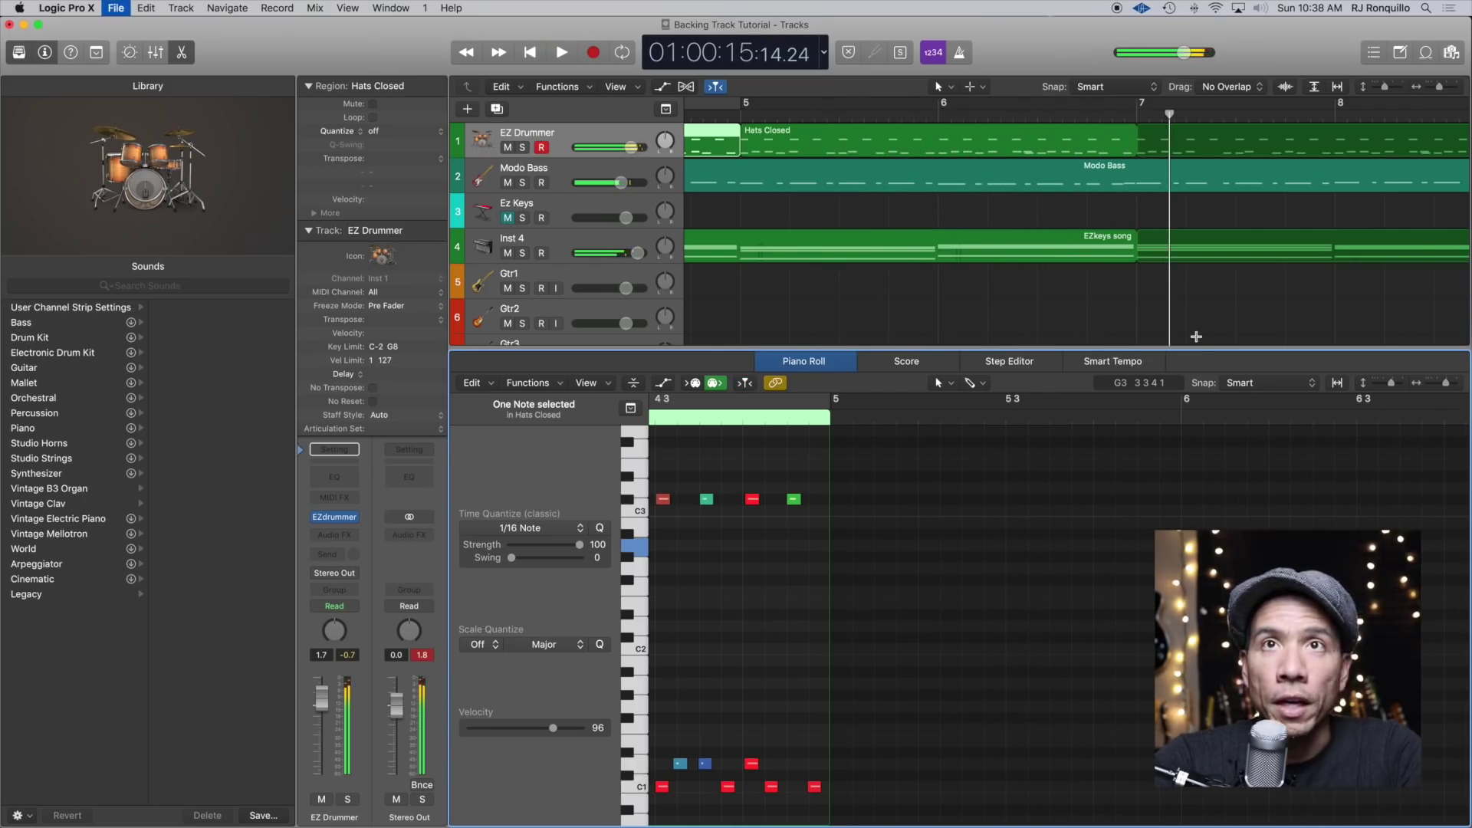